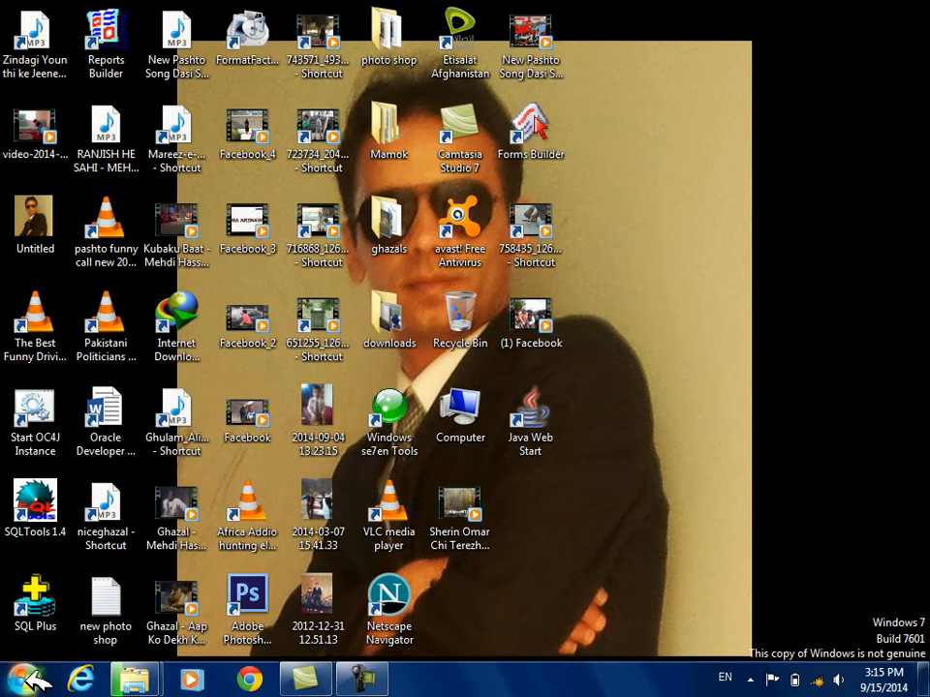
# Search for msaccess and launch Microsoft Access
pyautogui.click(31, 678)
pyautogui.write('msa')
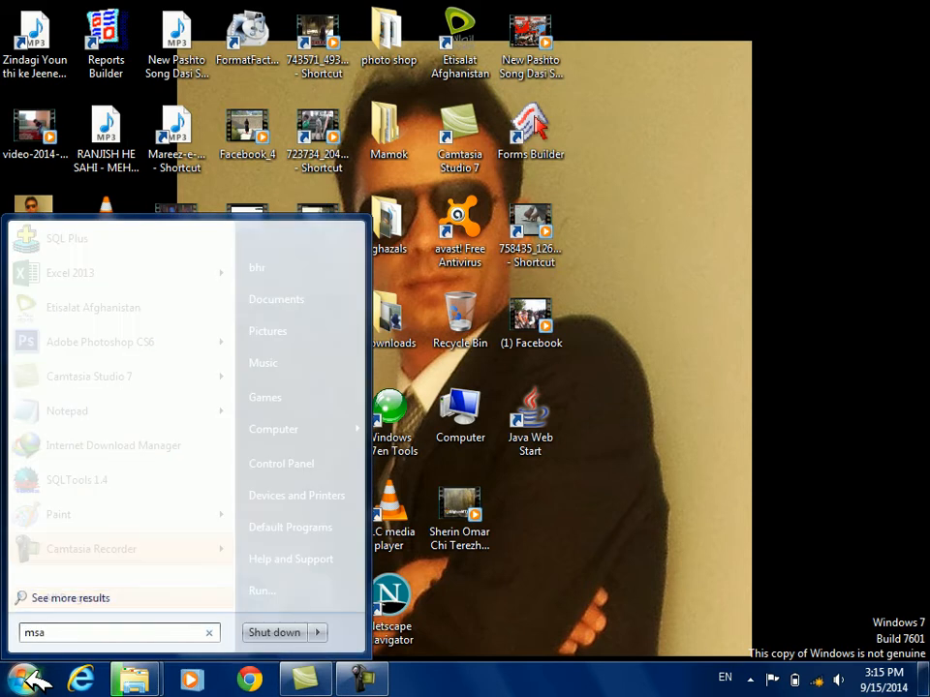
pyautogui.write('ccess')
pyautogui.press('Return')
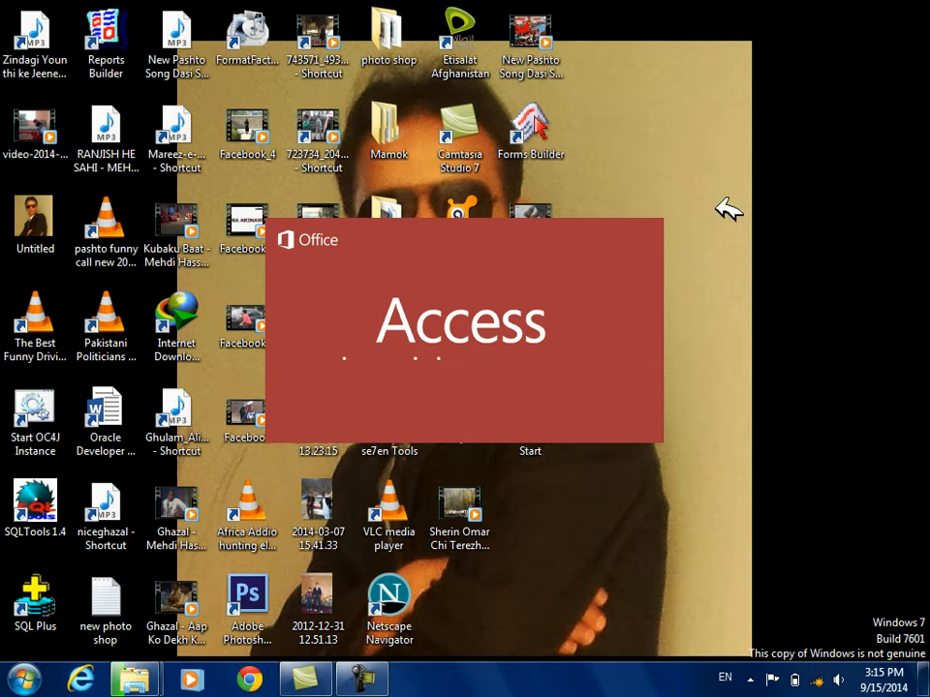
pyautogui.rightClick(756, 262)
pyautogui.click(759, 264)
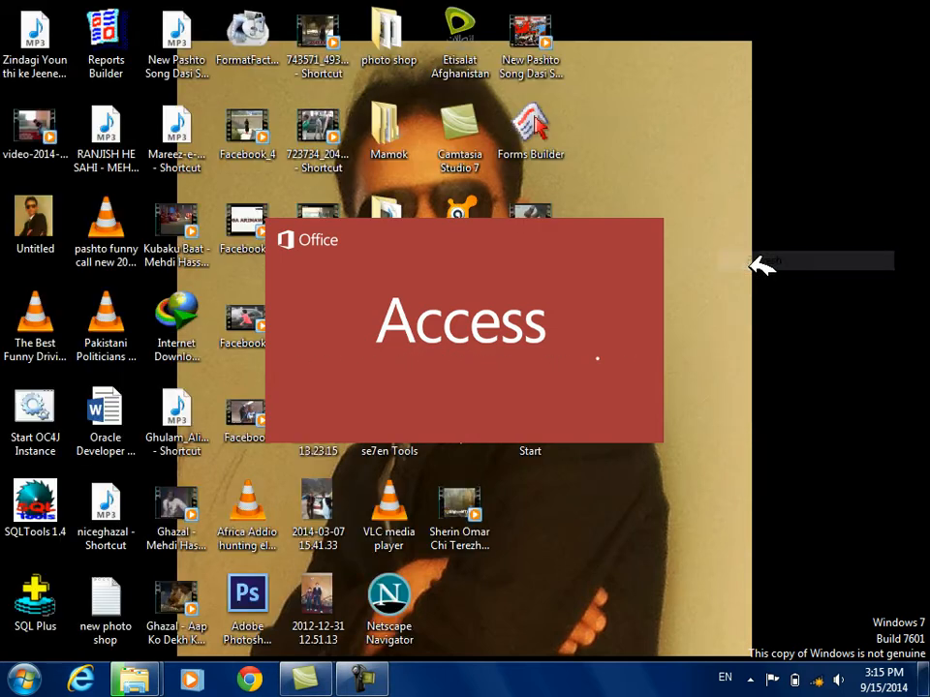
pyautogui.rightClick(785, 308)
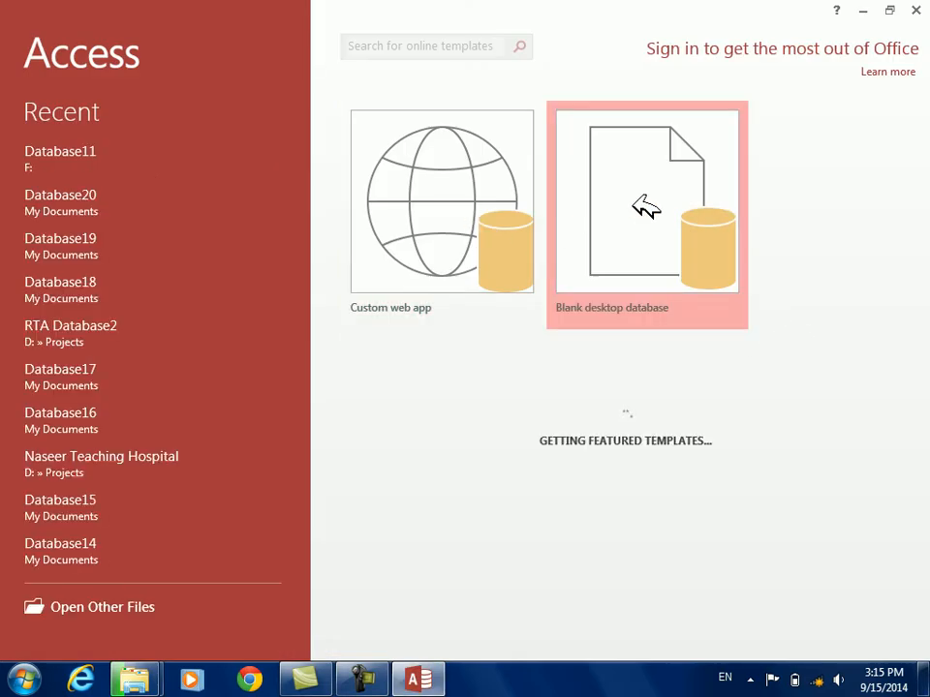
# Create a blank desktop database named Database21 and dismiss the Office activation wizard
pyautogui.click(646, 208)
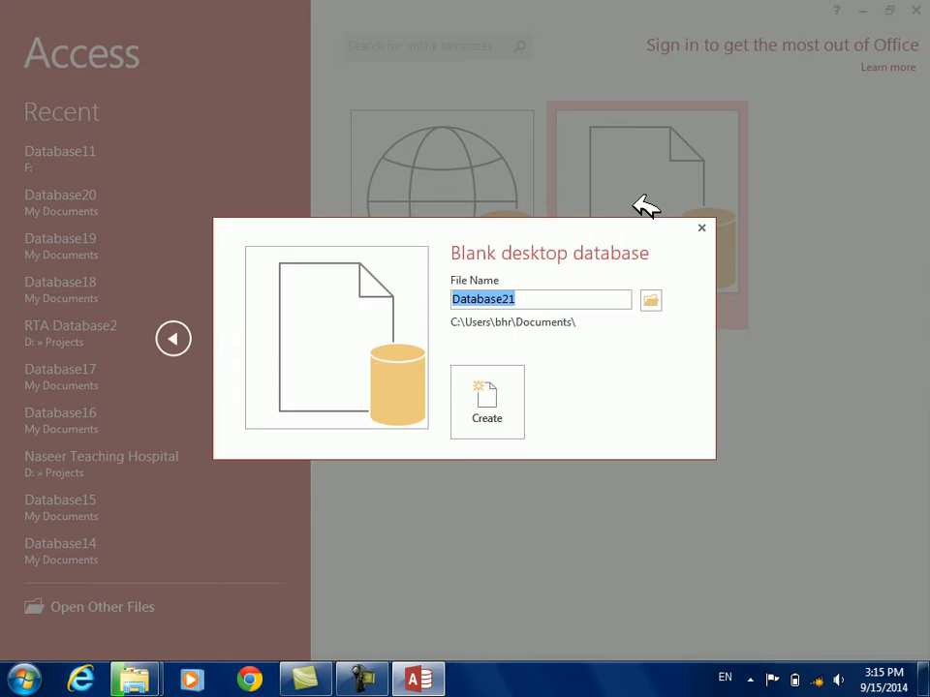
pyautogui.press('Return')
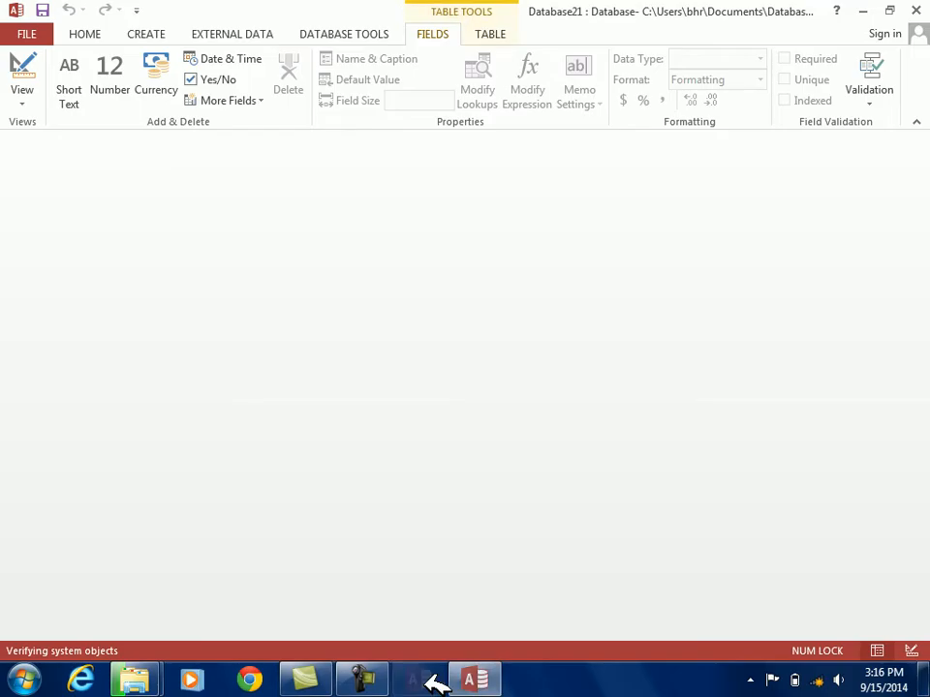
pyautogui.click(429, 678)
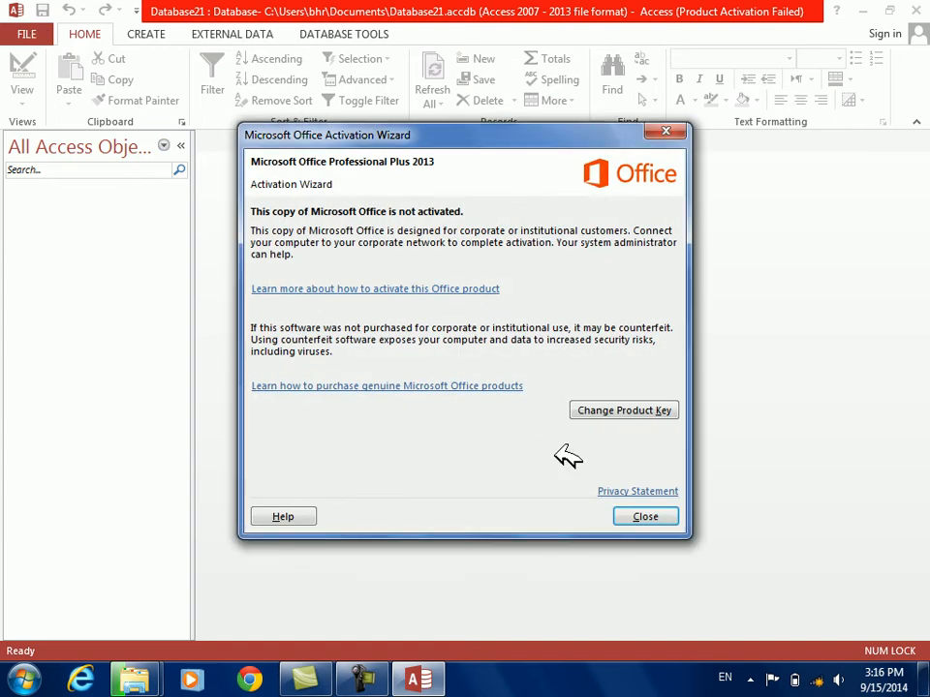
pyautogui.click(644, 516)
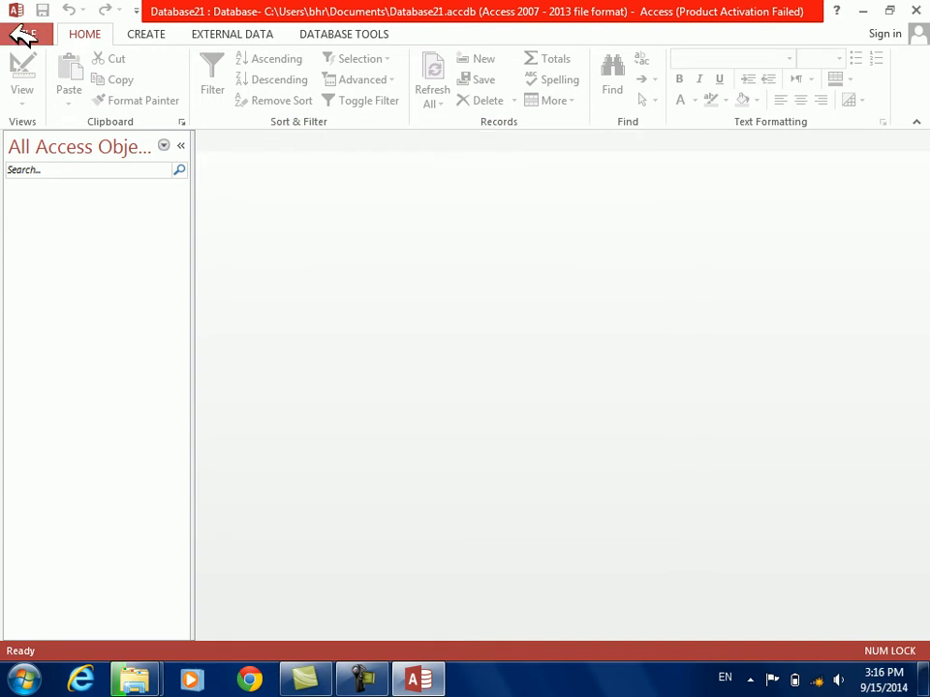
# Try to reopen Database21 from the list of recent databases
pyautogui.click(24, 36)
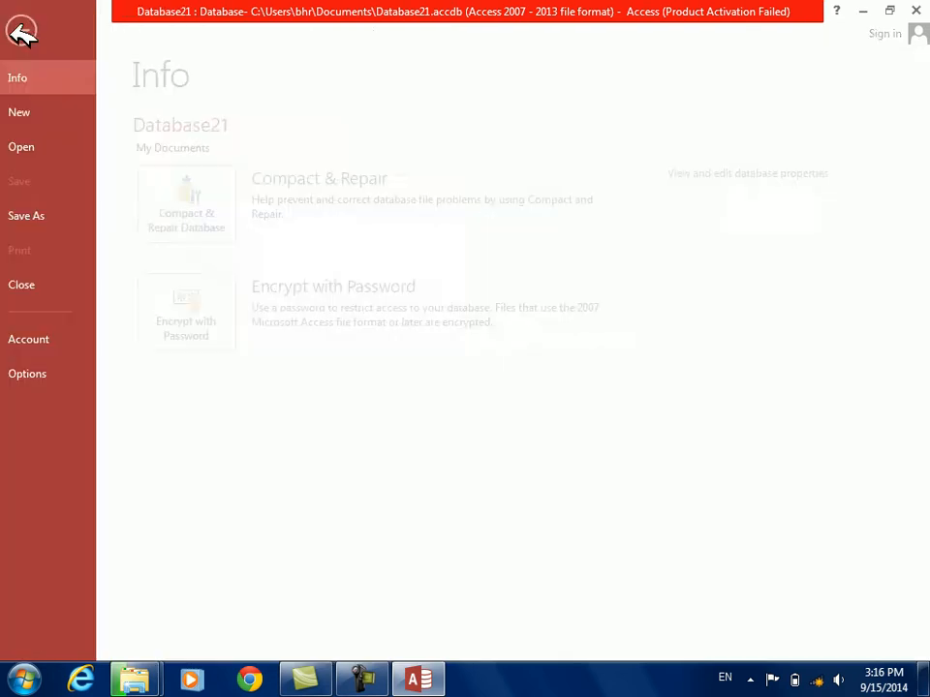
pyautogui.click(37, 147)
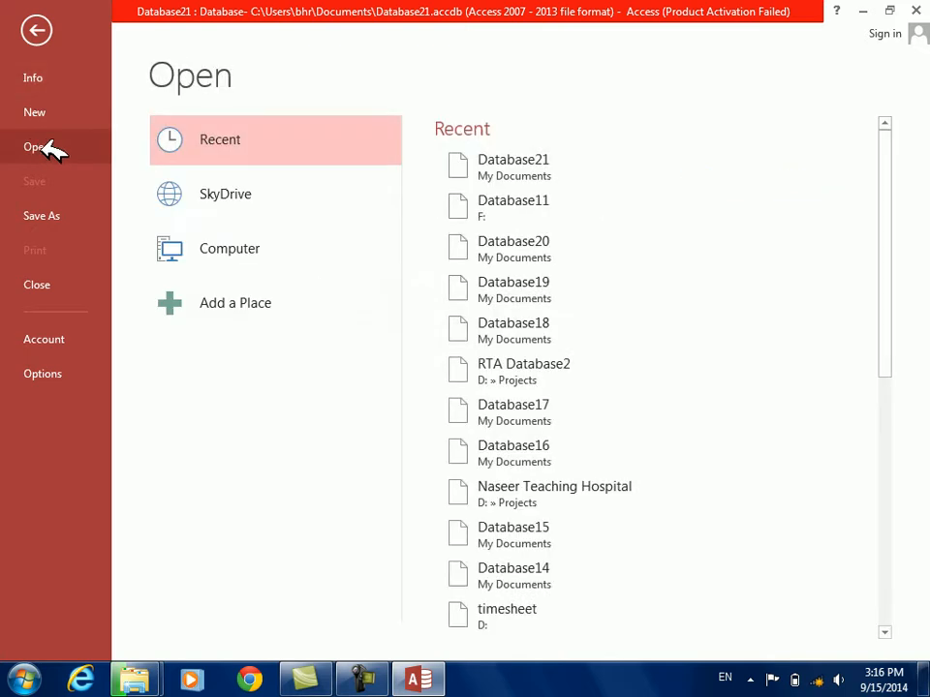
pyautogui.click(499, 166)
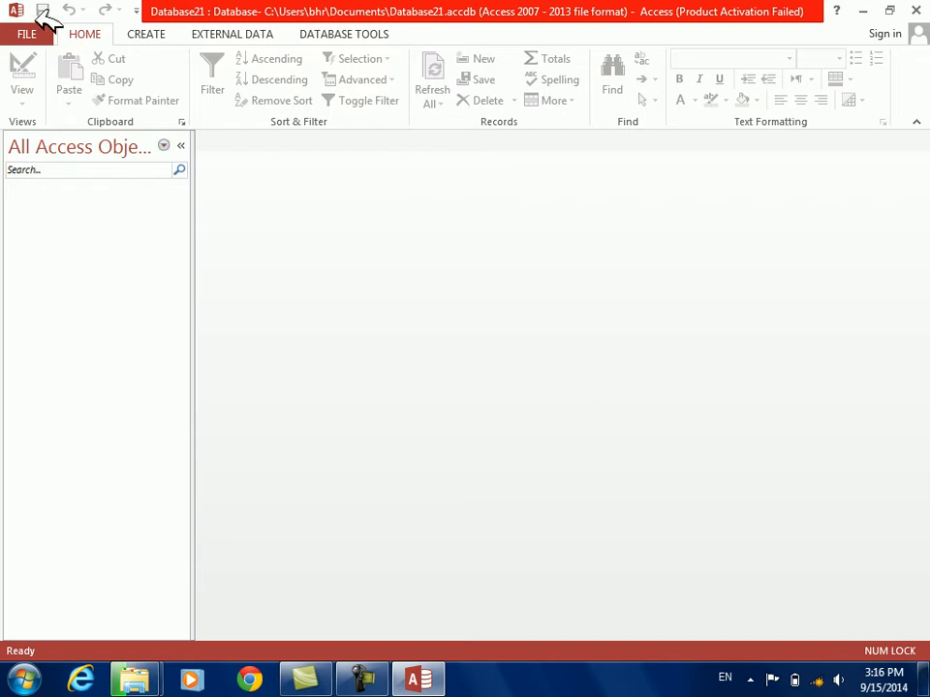
pyautogui.click(34, 34)
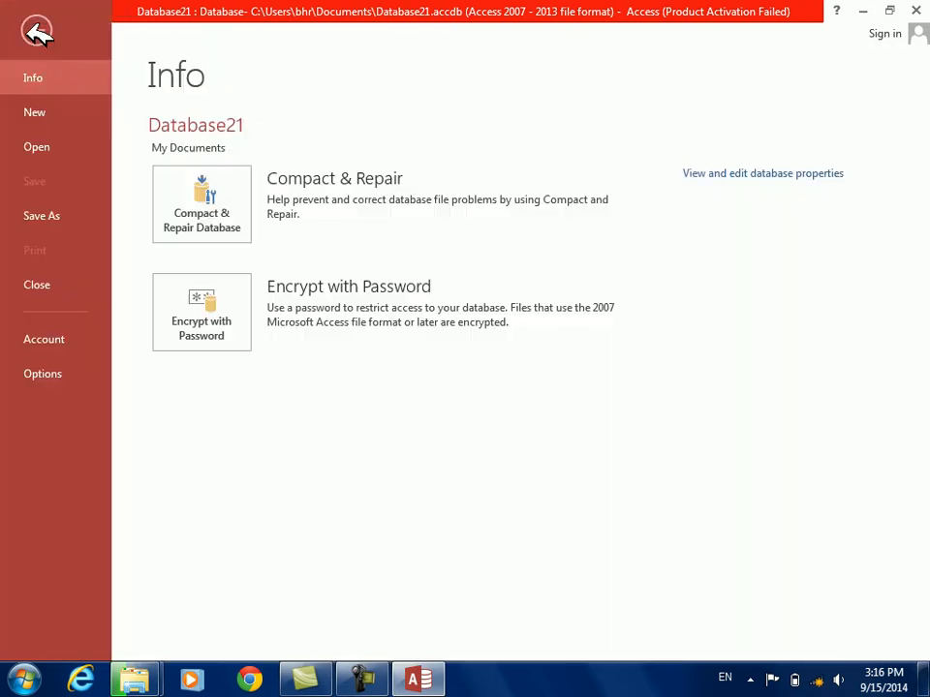
pyautogui.click(44, 146)
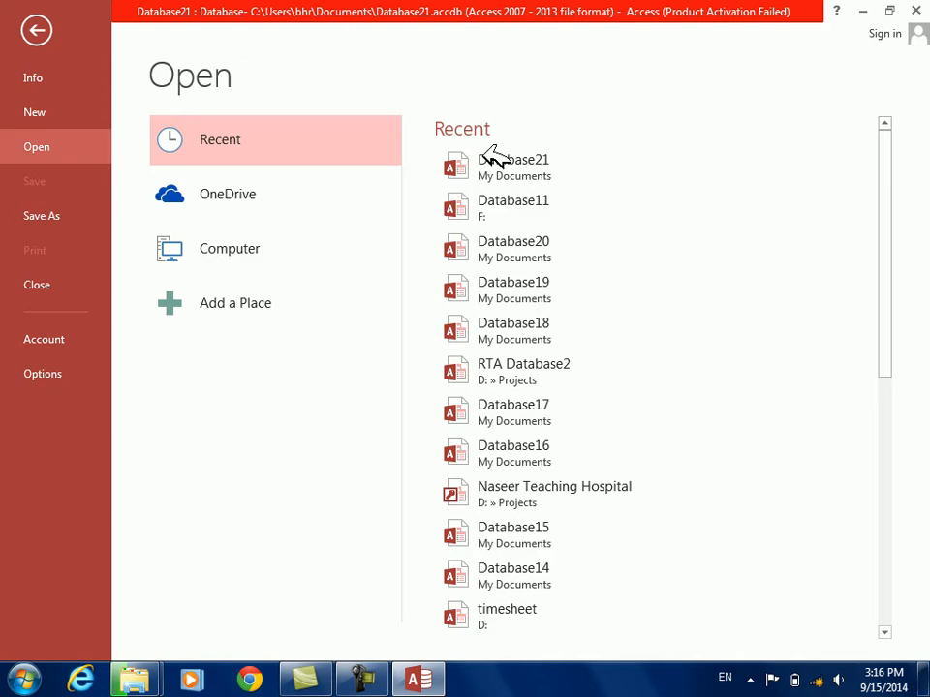
pyautogui.click(520, 171)
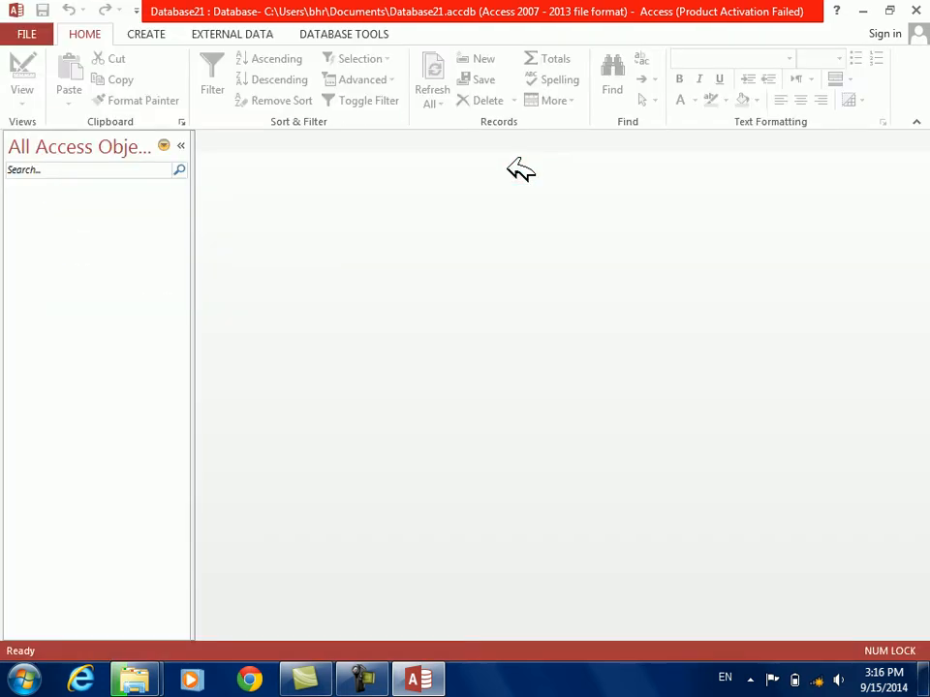
# Open the existing Database11 on drive F: from the recent databases
pyautogui.click(35, 32)
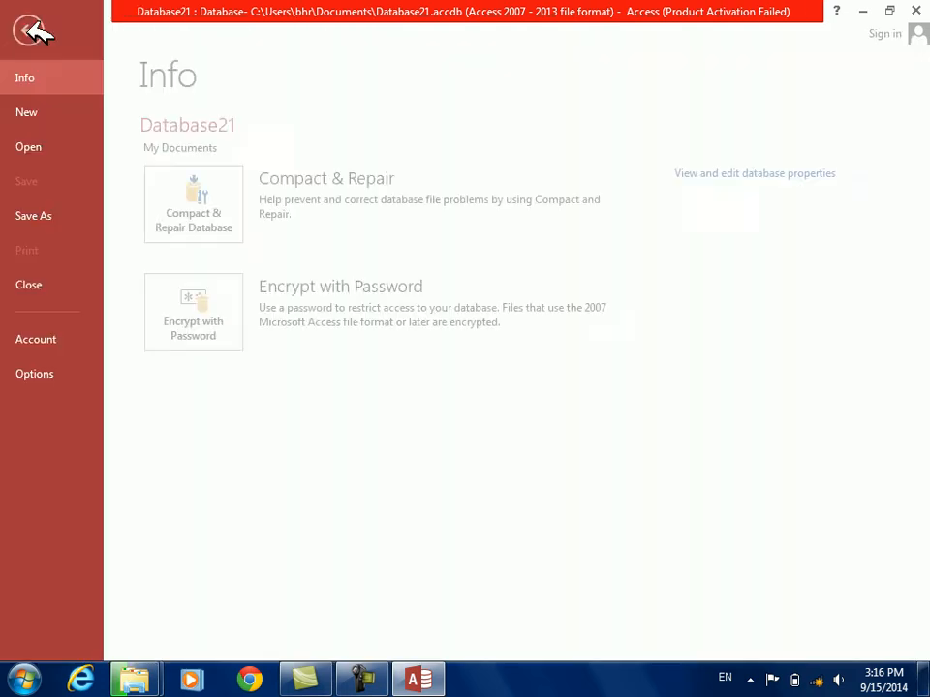
pyautogui.click(38, 147)
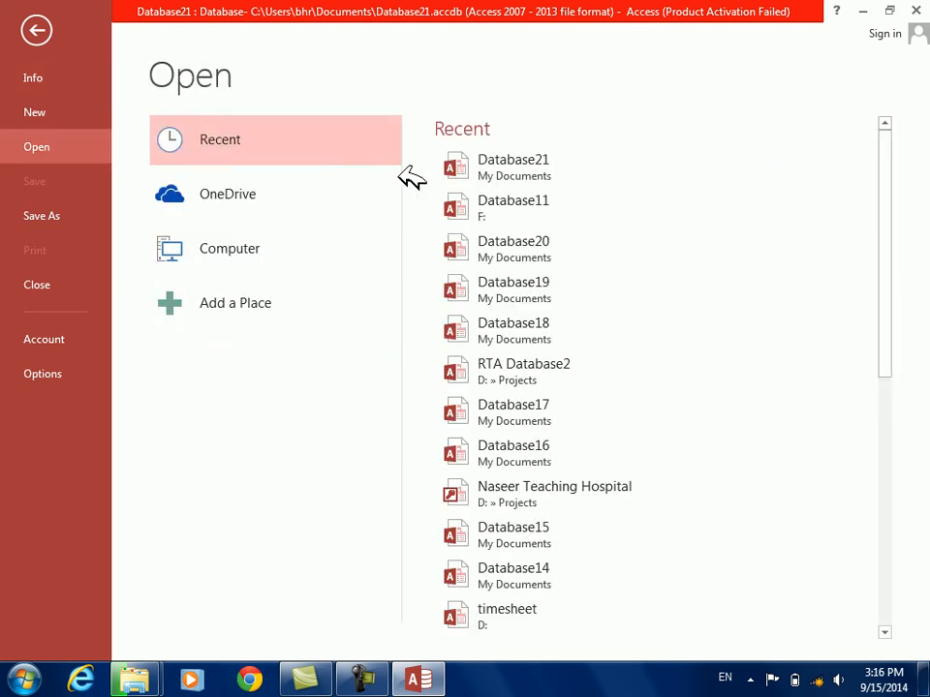
pyautogui.click(480, 209)
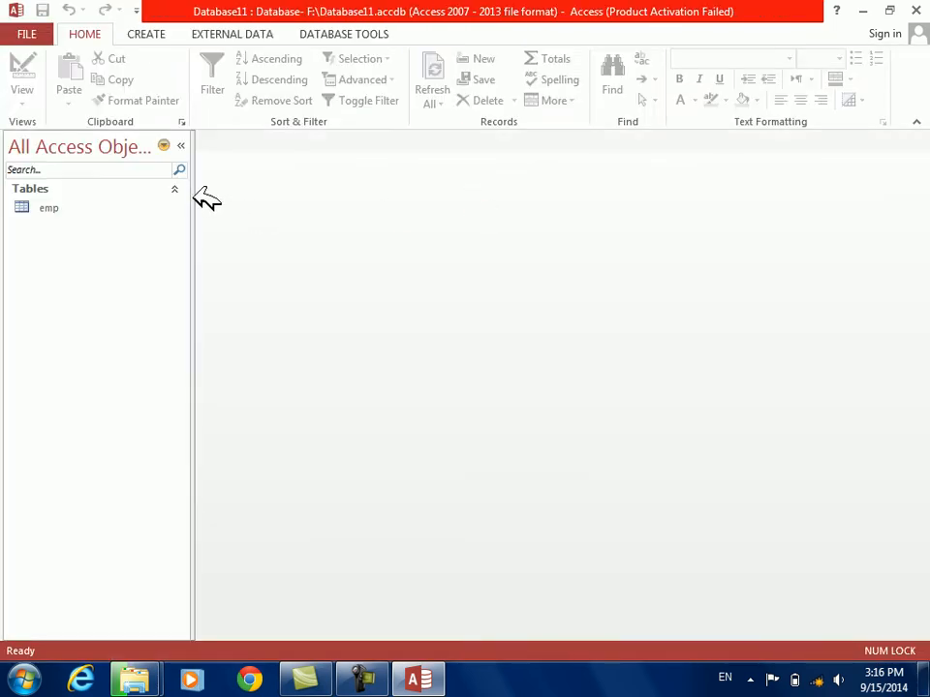
pyautogui.click(145, 34)
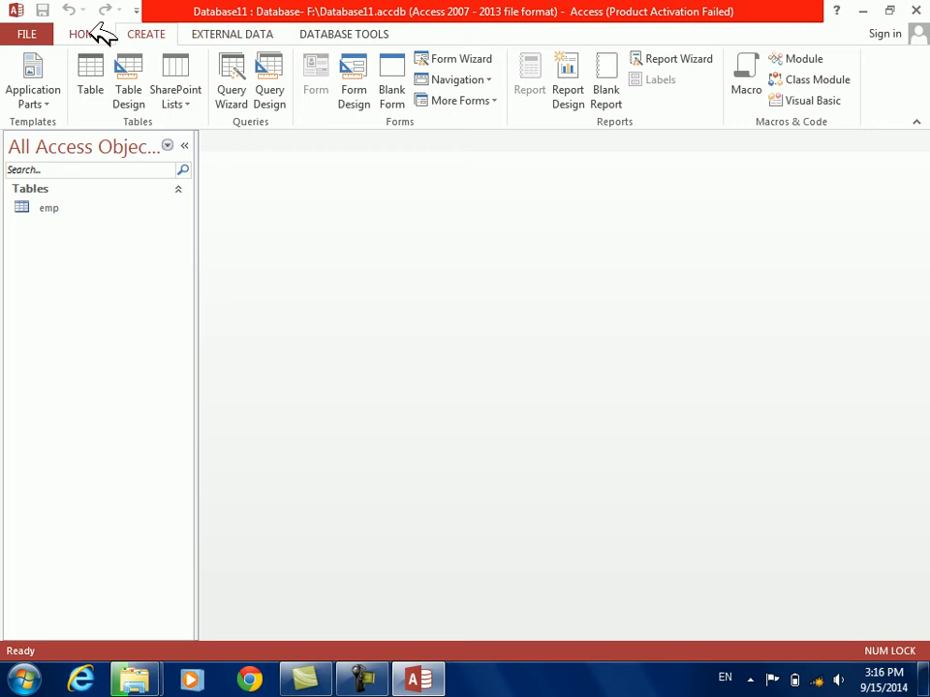
pyautogui.click(61, 207)
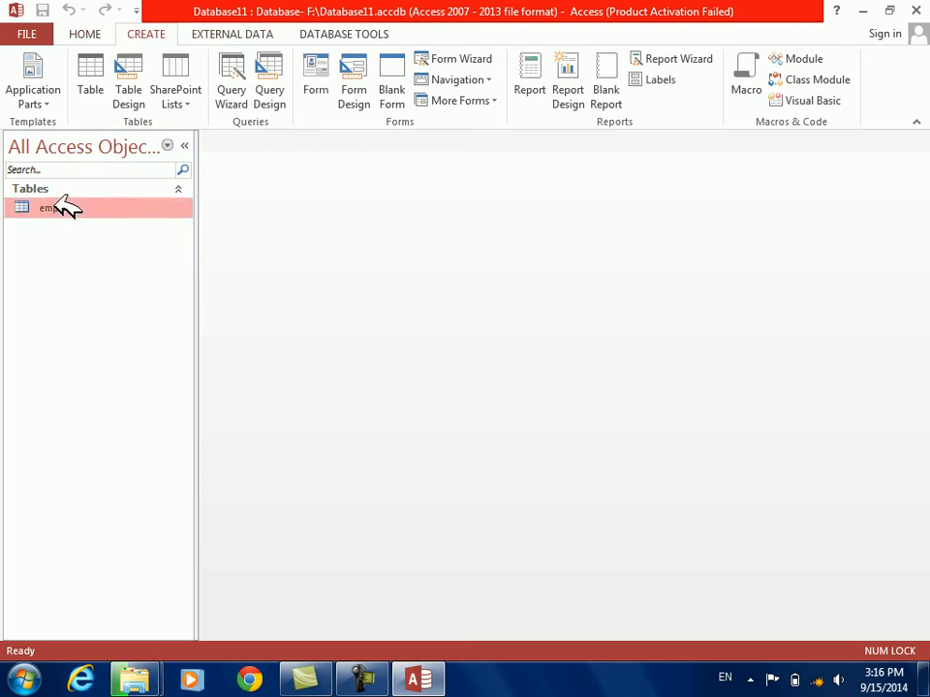
pyautogui.click(128, 74)
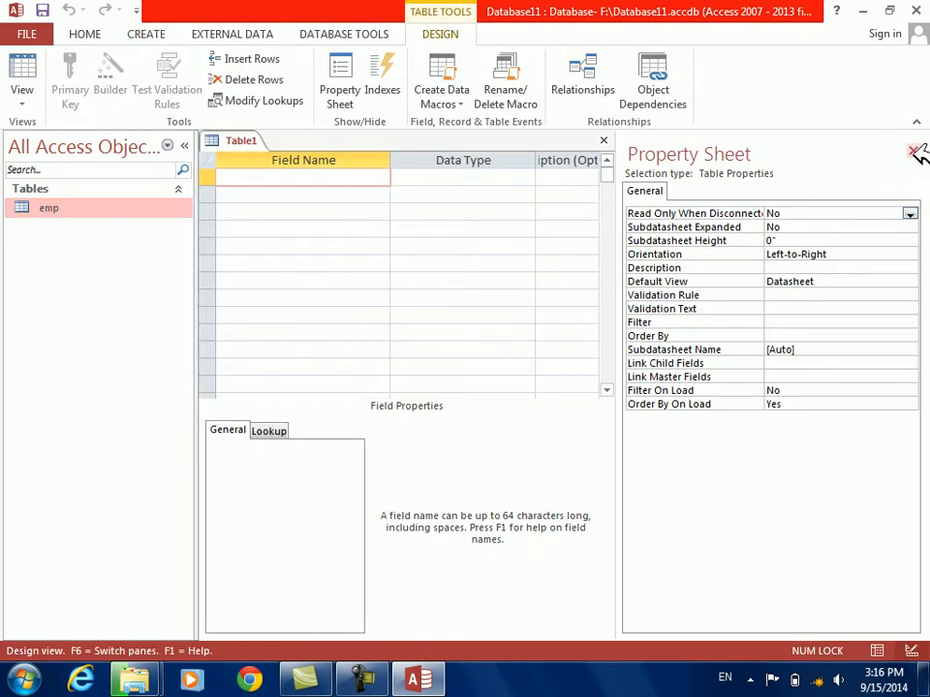
pyautogui.click(914, 151)
pyautogui.click(921, 143)
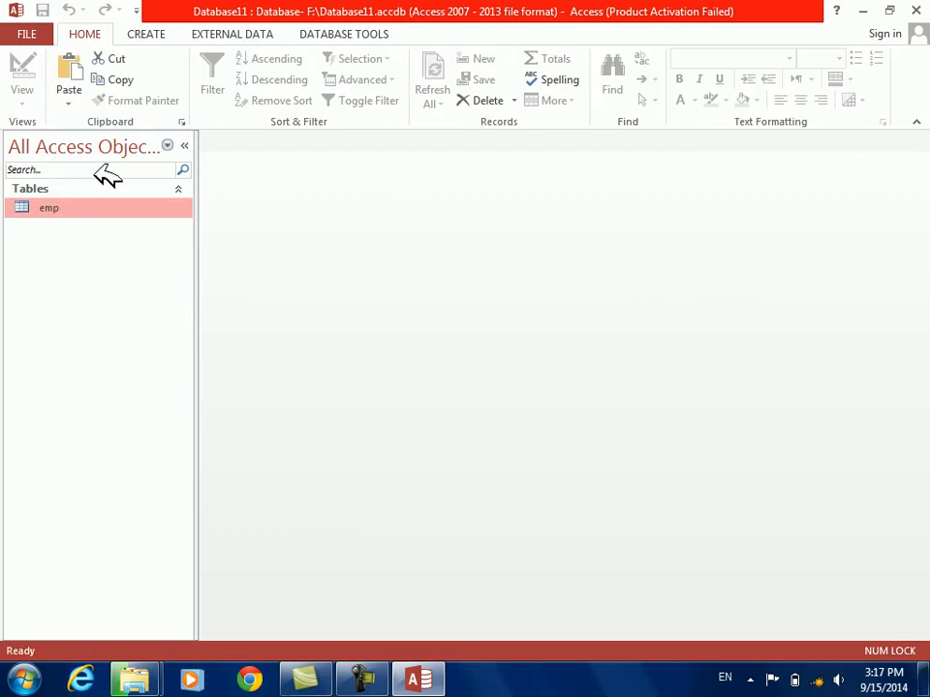
# Duplicate the emp table twice with structure and data, naming the copies emp1 and afghan
pyautogui.hotkey('ctrl', 'c')
pyautogui.hotkey('ctrl', 'v')
pyautogui.write('emp')
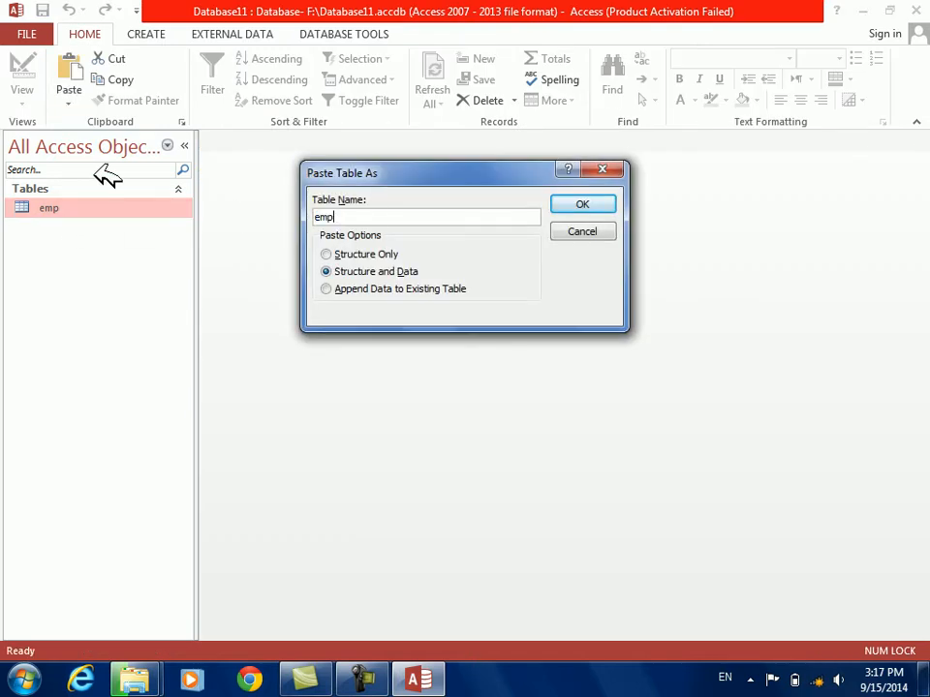
pyautogui.write('1')
pyautogui.press('Return')
pyautogui.hotkey('ctrl', 'v')
pyautogui.write('afghan')
pyautogui.press('Return')
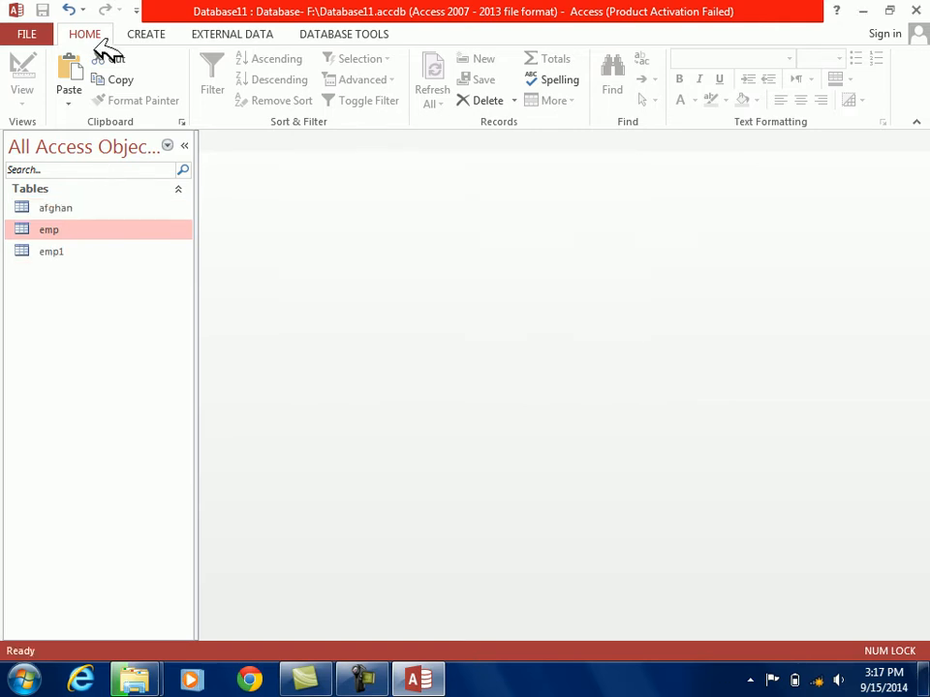
# Design a new select query on the emp table containing the ename, job and salary fields
pyautogui.click(147, 32)
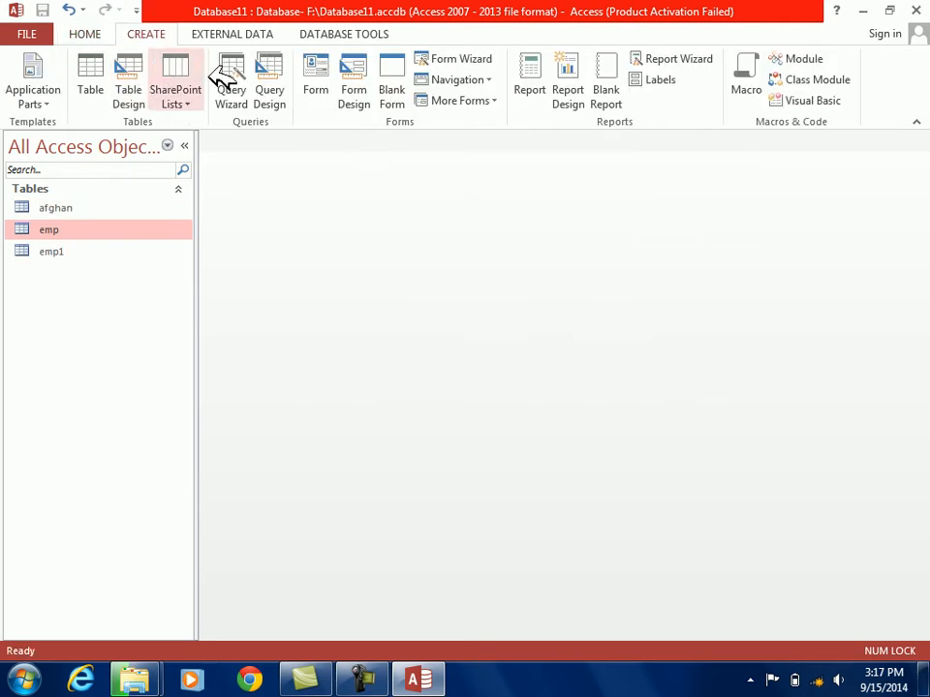
pyautogui.click(285, 73)
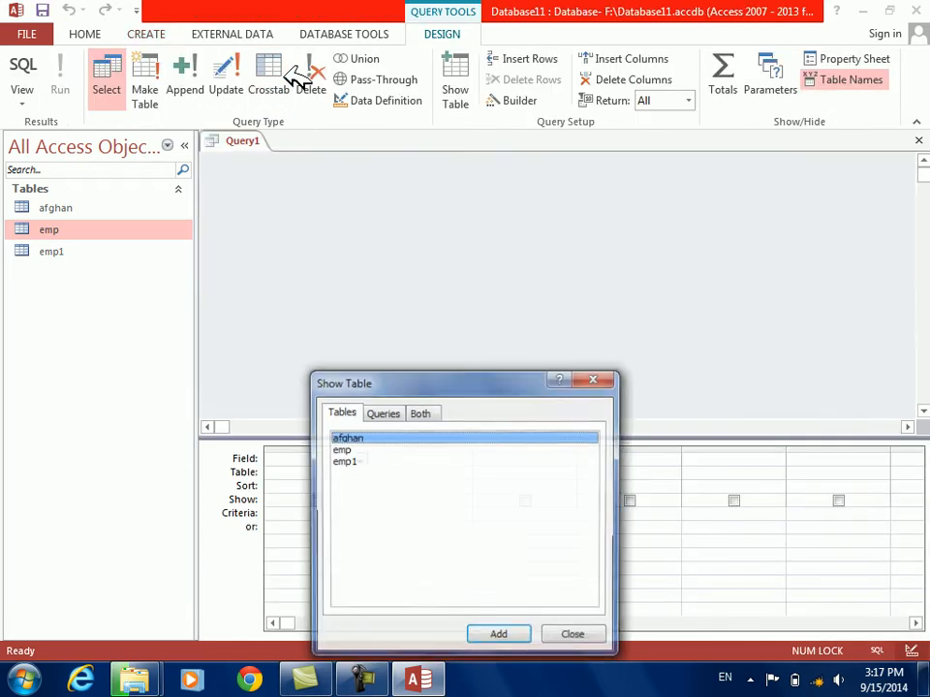
pyautogui.press('Down')
pyautogui.press('Return')
pyautogui.press('Escape')
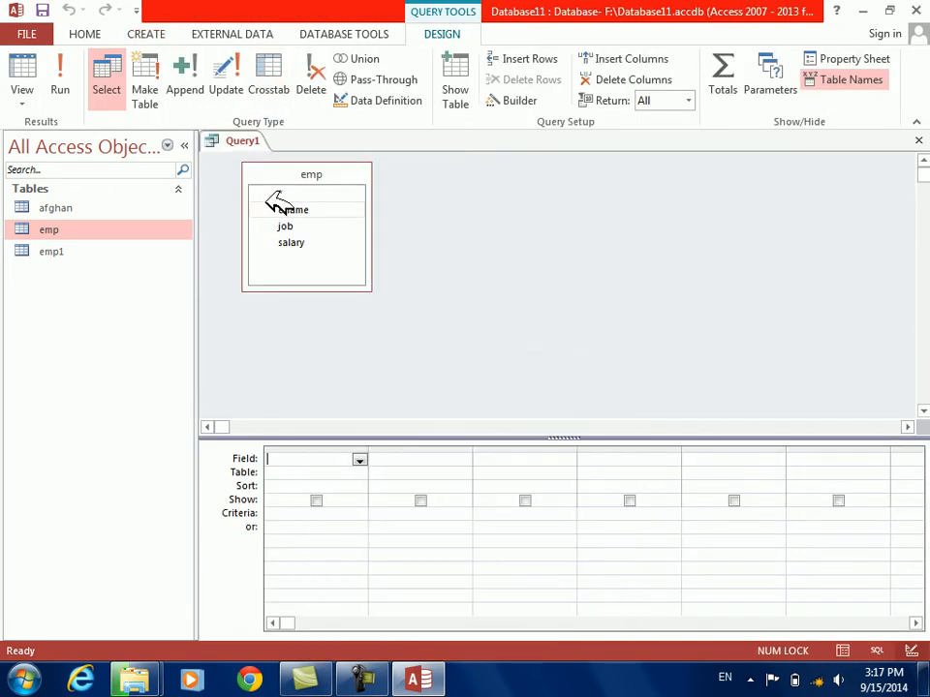
pyautogui.doubleClick(283, 175)
pyautogui.moveTo(301, 337); pyautogui.dragTo(303, 464)
# Save the query as Query1 and close it
pyautogui.hotkey('ctrl', 's')
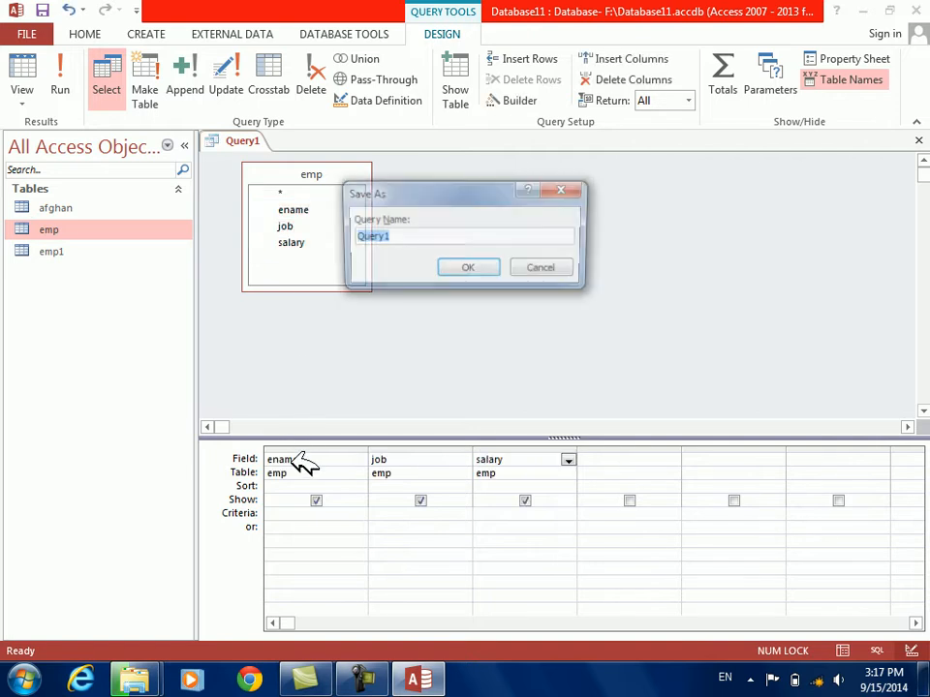
pyautogui.press('Return')
pyautogui.hotkey('ctrl', 'w')
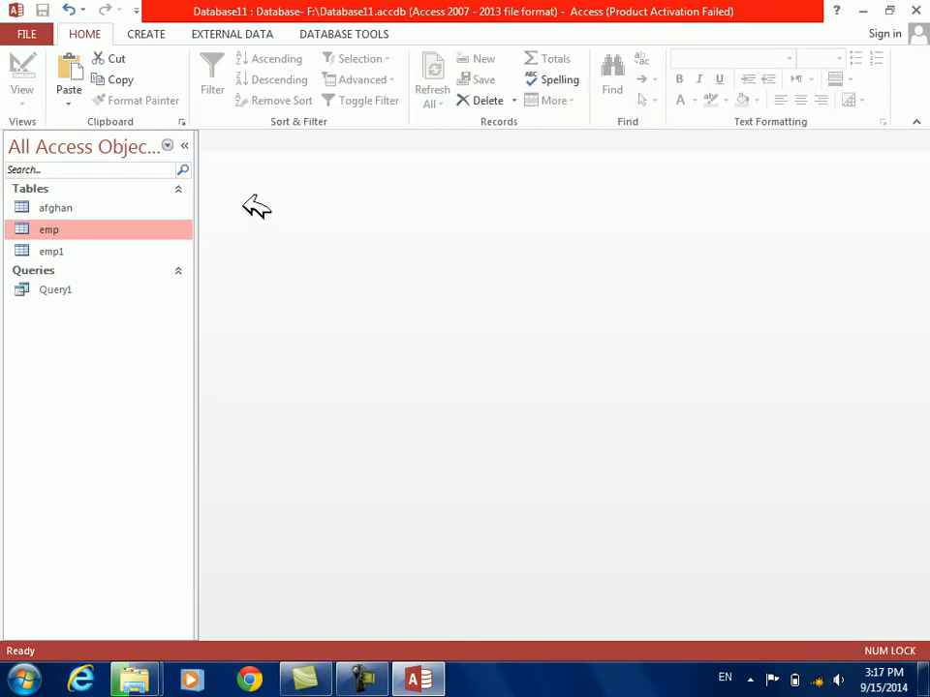
# Create a blank form, switch it to Design View and close the field list
pyautogui.click(143, 33)
pyautogui.click(397, 87)
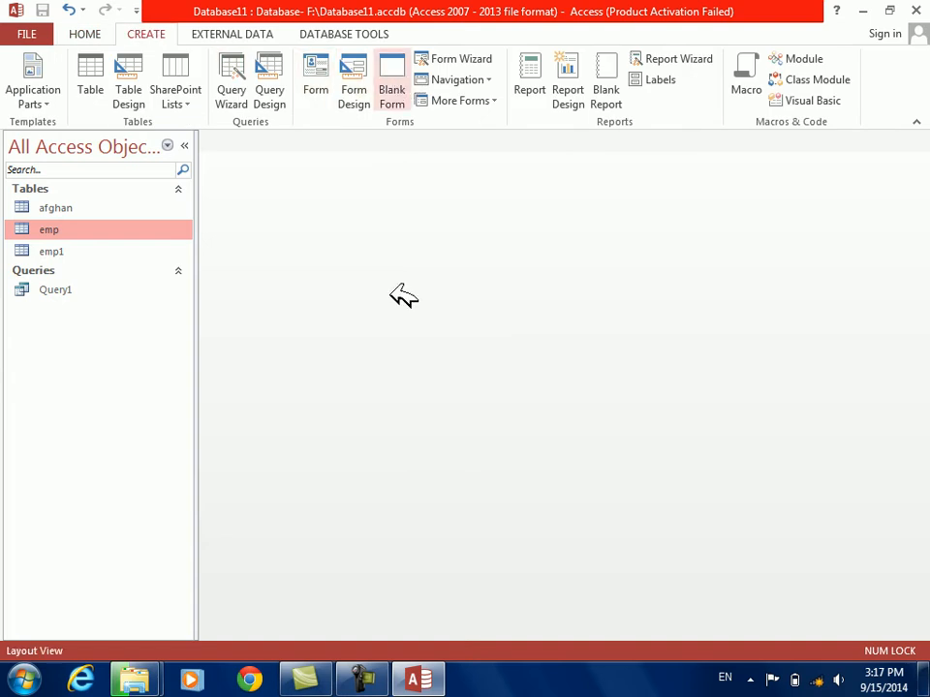
pyautogui.rightClick(397, 295)
pyautogui.click(454, 350)
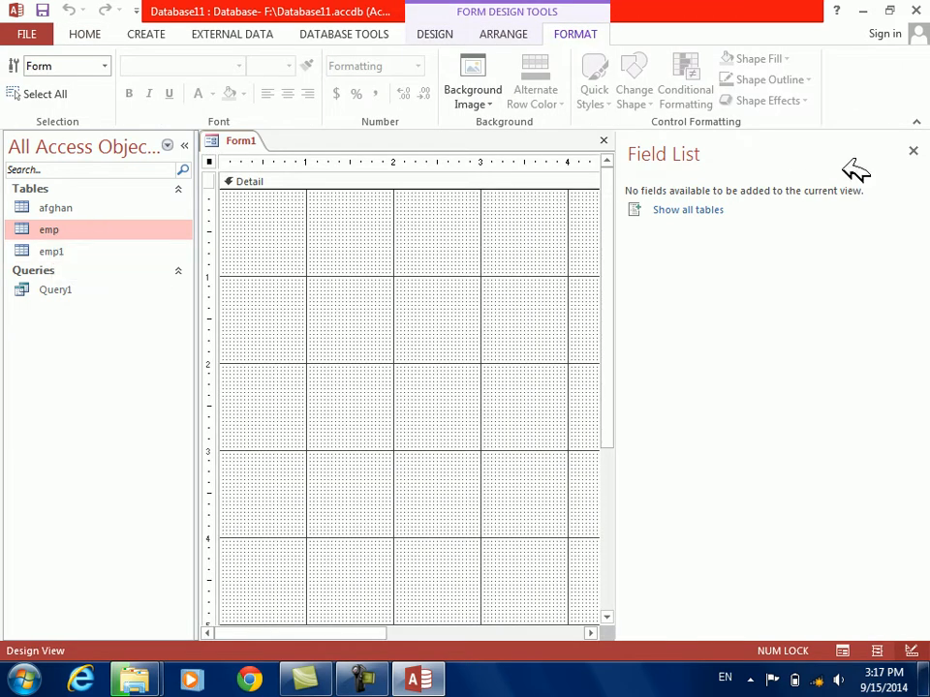
pyautogui.click(914, 152)
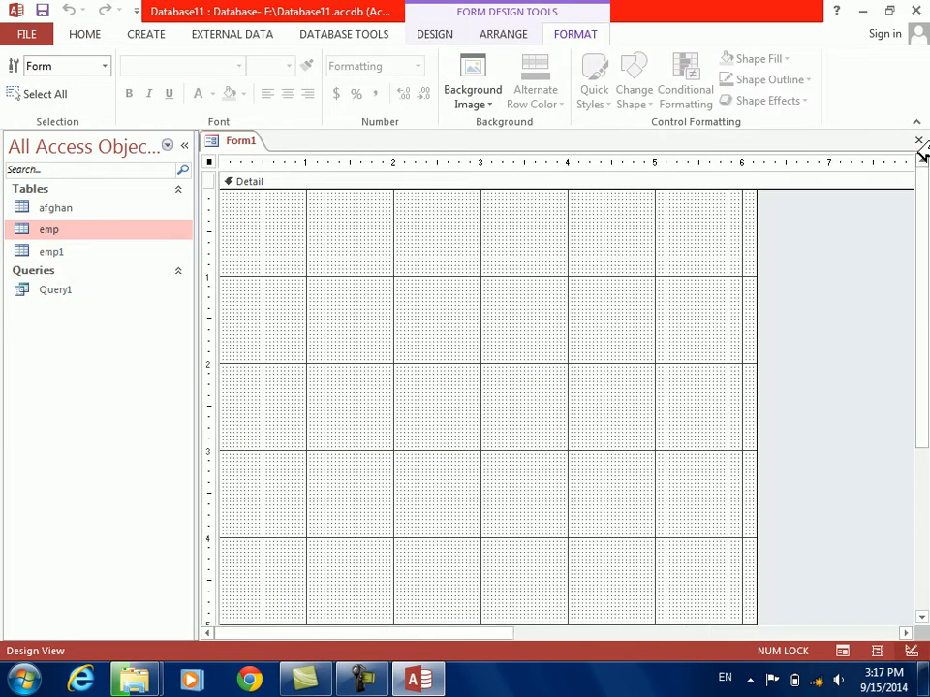
# Draw a command button about 1.1 inches wide in the form's Detail section, skipping the button wizard
pyautogui.click(434, 34)
pyautogui.click(294, 78)
pyautogui.moveTo(412, 273)
pyautogui.mouseDown()
pyautogui.moveTo(471, 273)
pyautogui.moveTo(519, 297)
pyautogui.mouseUp()
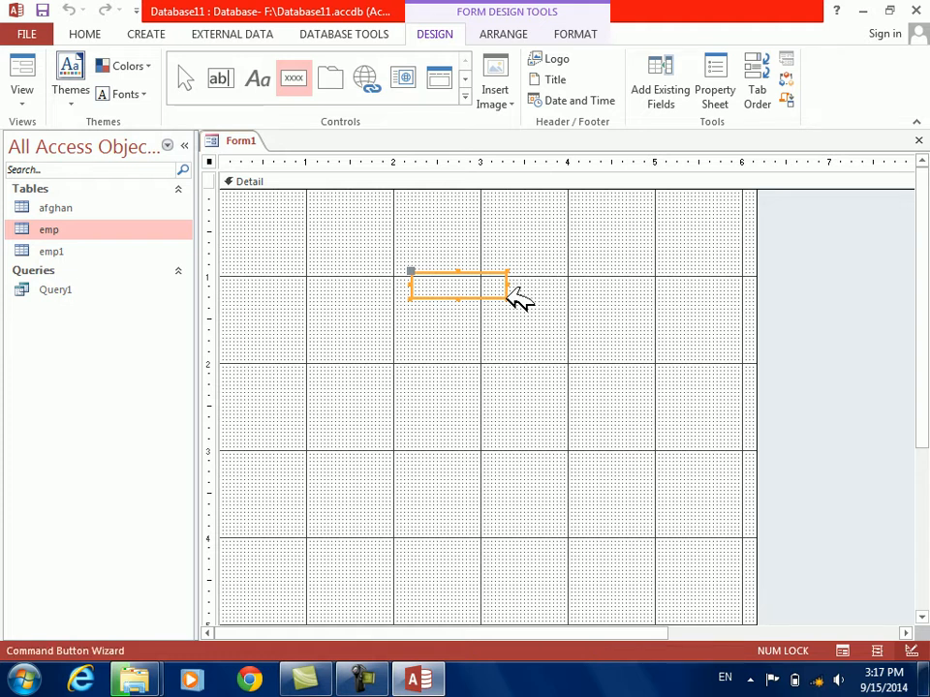
pyautogui.press('Escape')
# Open the command button's event in the Code Builder
pyautogui.rightClick(489, 289)
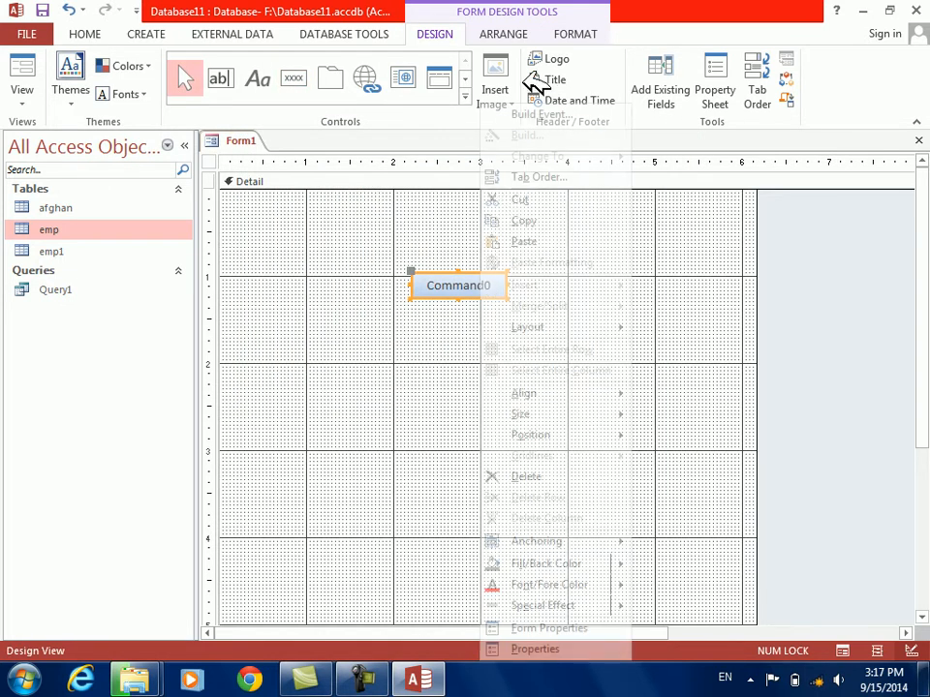
pyautogui.click(533, 114)
pyautogui.press('Down')
pyautogui.press('Down')
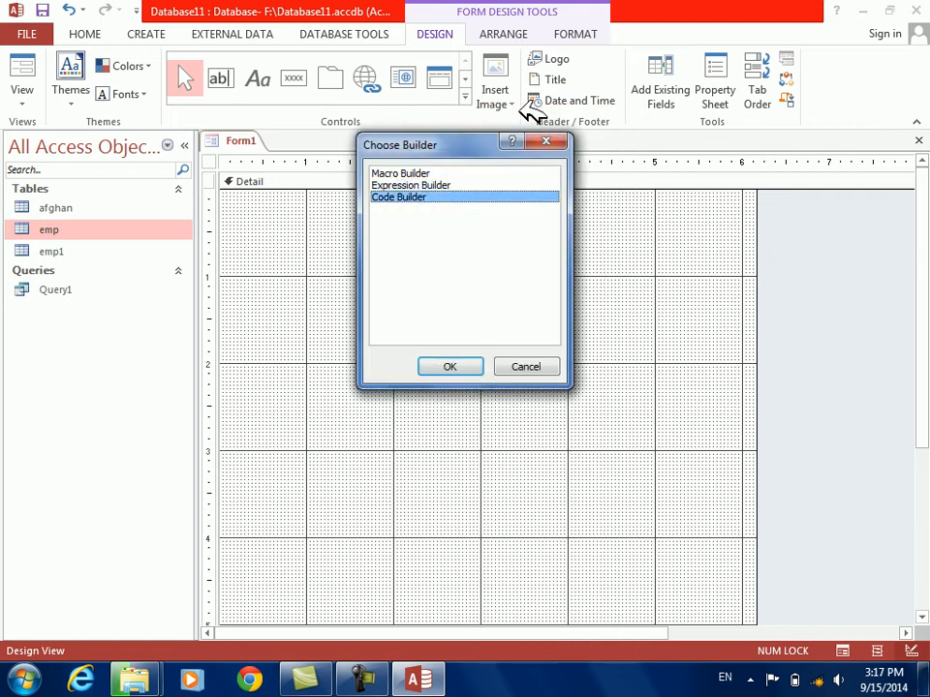
pyautogui.press('Return')
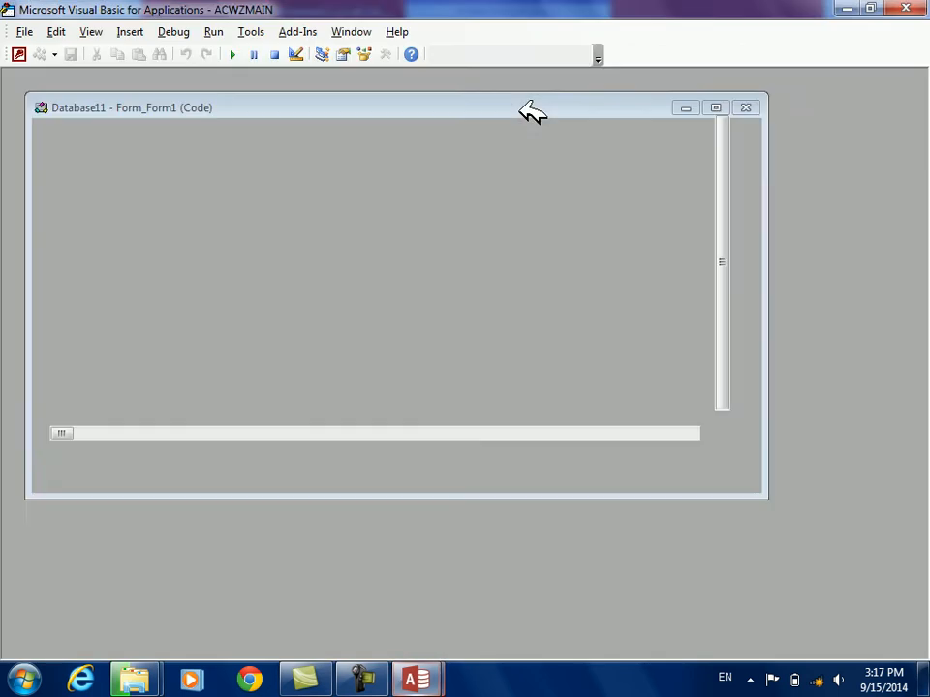
# Write the statement DoCmd.DeleteObject acTable, "emp" in the Command0_Click procedure
pyautogui.write('docmd.de')
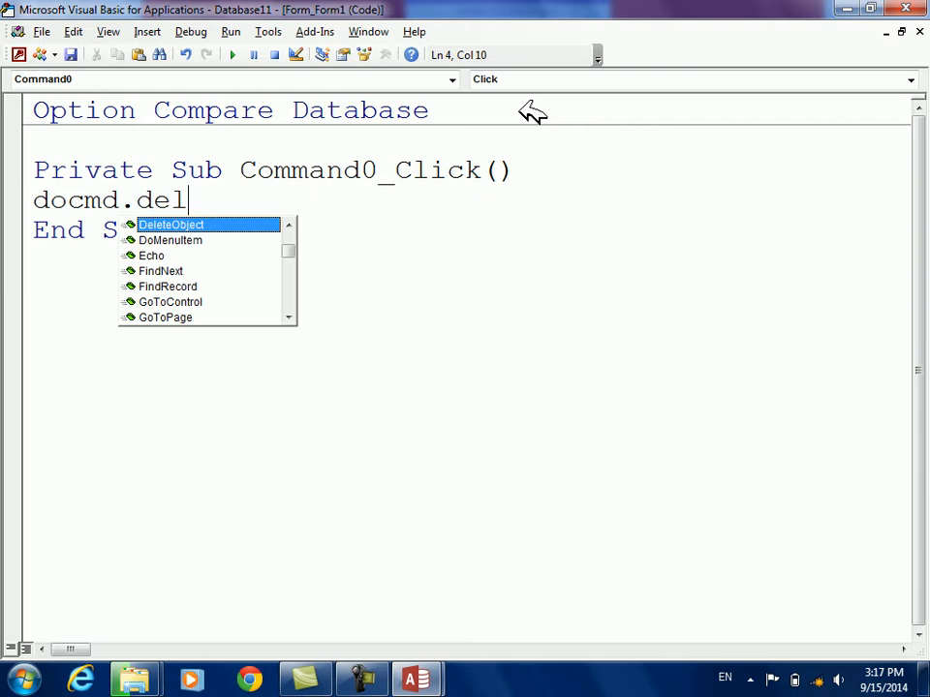
pyautogui.write('l')
pyautogui.press('Tab')
pyautogui.press('Down')
pyautogui.press('Down')
pyautogui.press('Down')
pyautogui.press('Down')
pyautogui.press('Down')
pyautogui.press('Down')
pyautogui.press('Up')
pyautogui.press('Up')
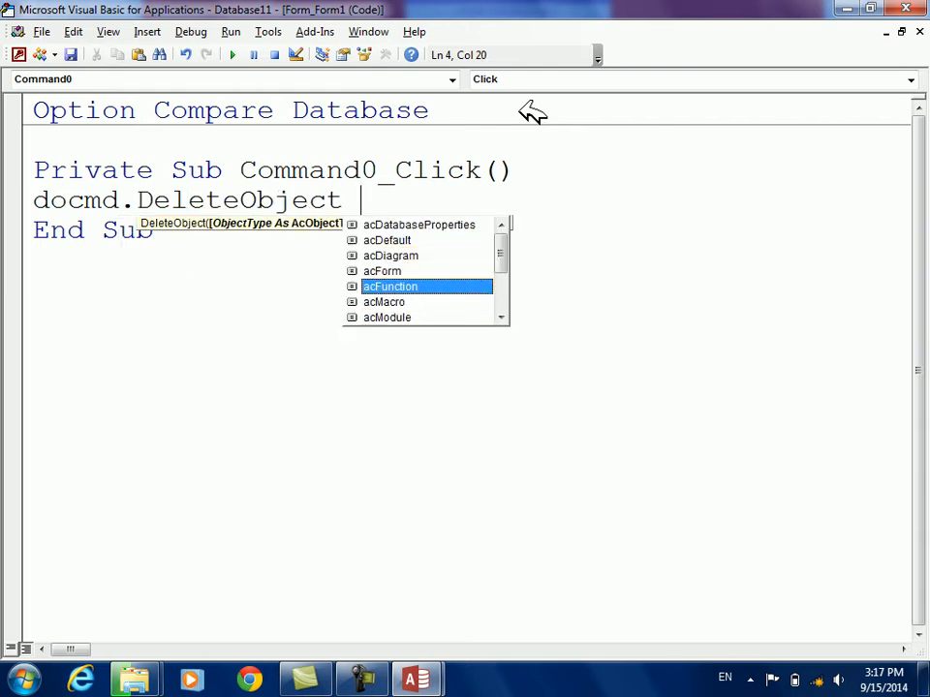
pyautogui.press('Down')
pyautogui.press('Down')
pyautogui.press('Down')
pyautogui.press('Down')
pyautogui.press('Down')
pyautogui.press('Down')
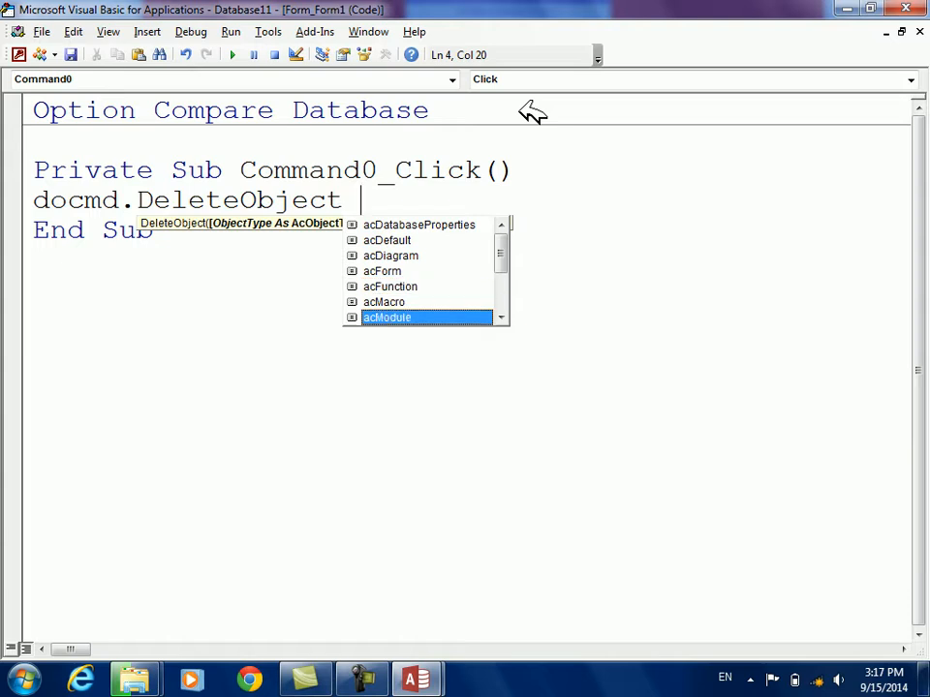
pyautogui.write('acT')
pyautogui.press('Tab')
pyautogui.write(', "emp"')
pyautogui.press('Down')
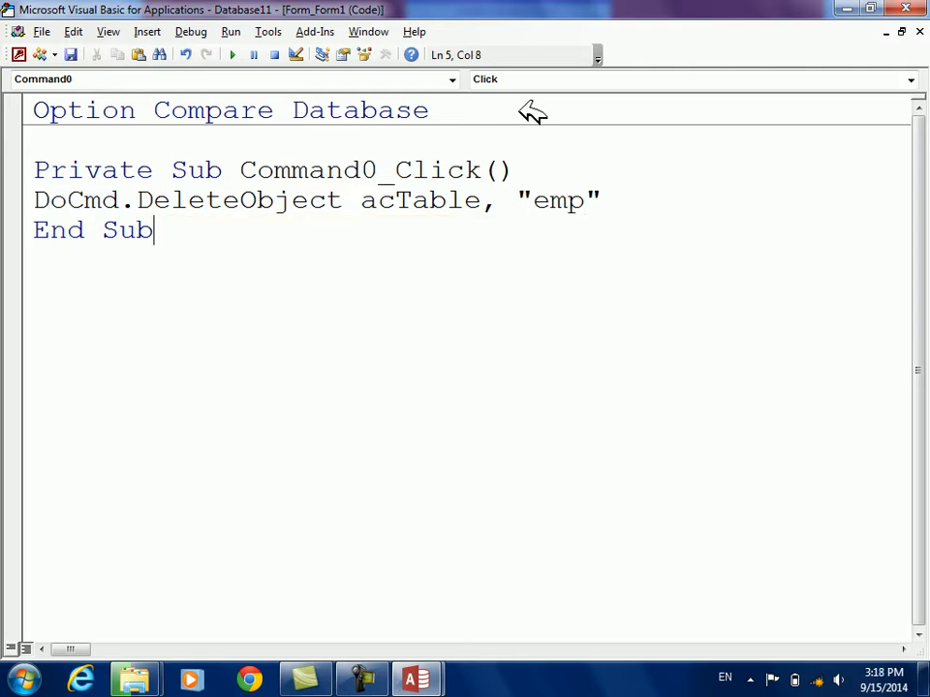
# Show the form in Form View and run its command button, agreeing to delete the emp table and empty the Clipboard
pyautogui.hotkey('alt', 'F11')
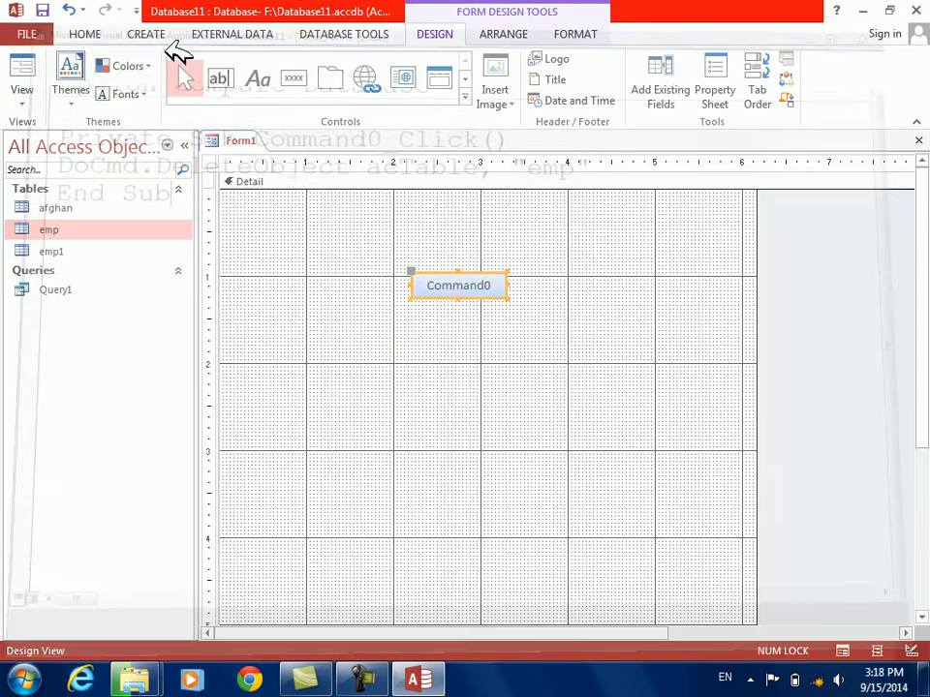
pyautogui.click(21, 70)
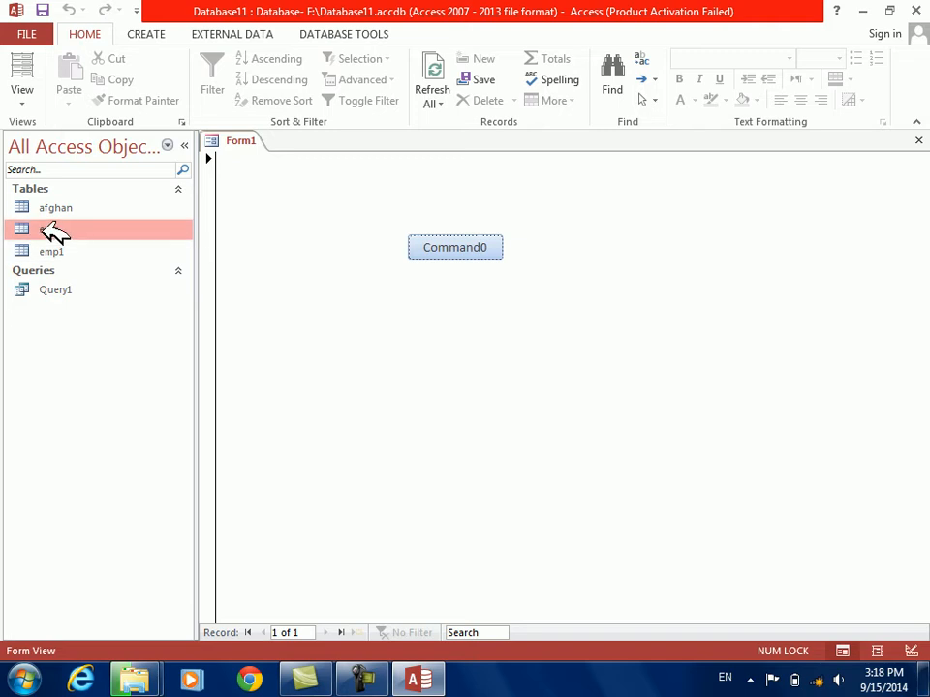
pyautogui.click(414, 245)
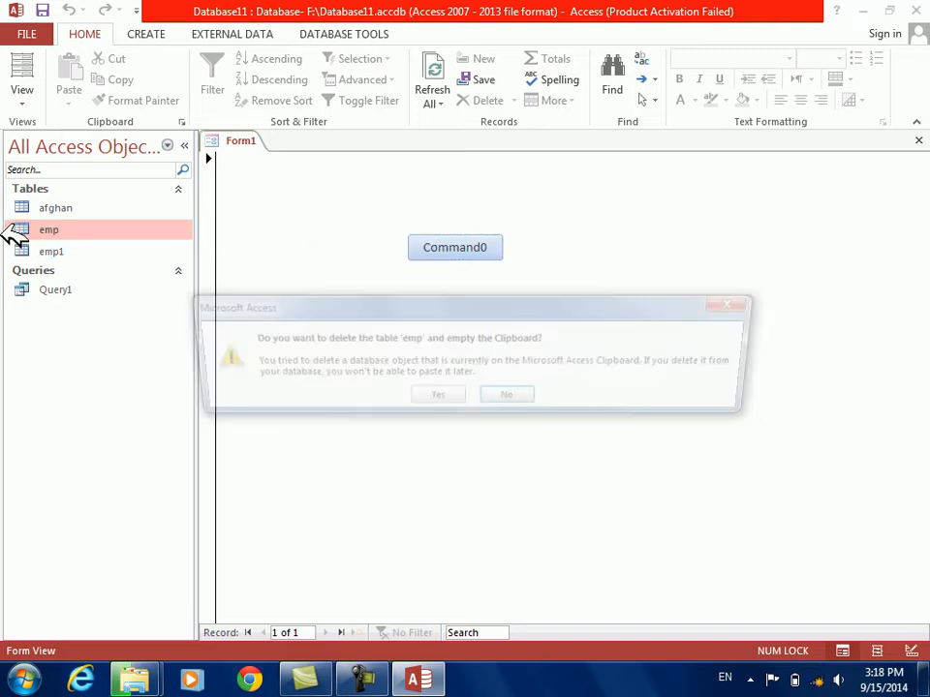
pyautogui.click(443, 400)
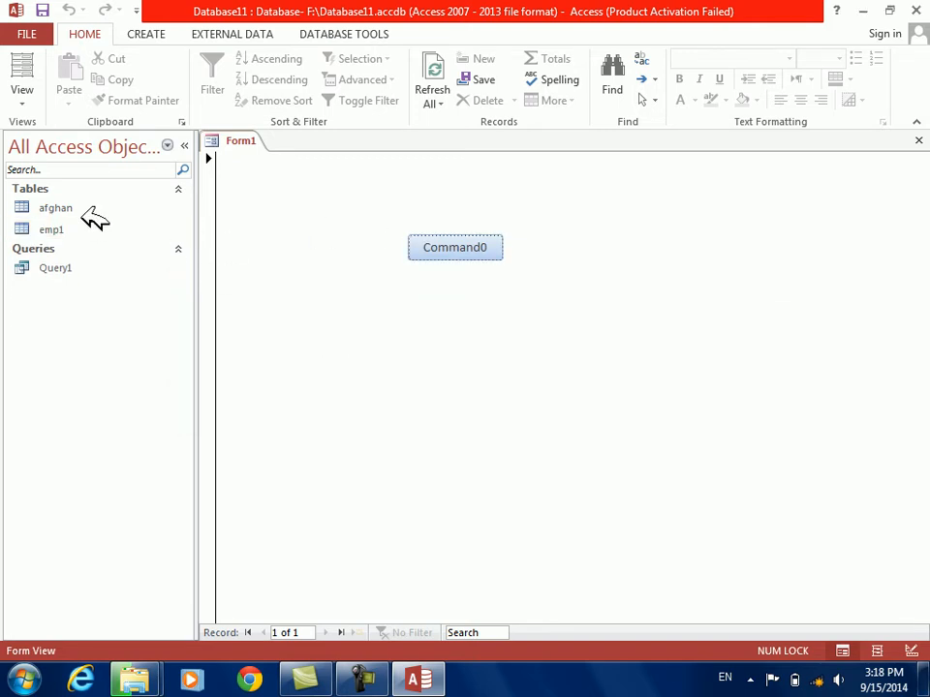
# Return the form to Design View and give the Detail section a light blue-gray background color
pyautogui.rightClick(360, 374)
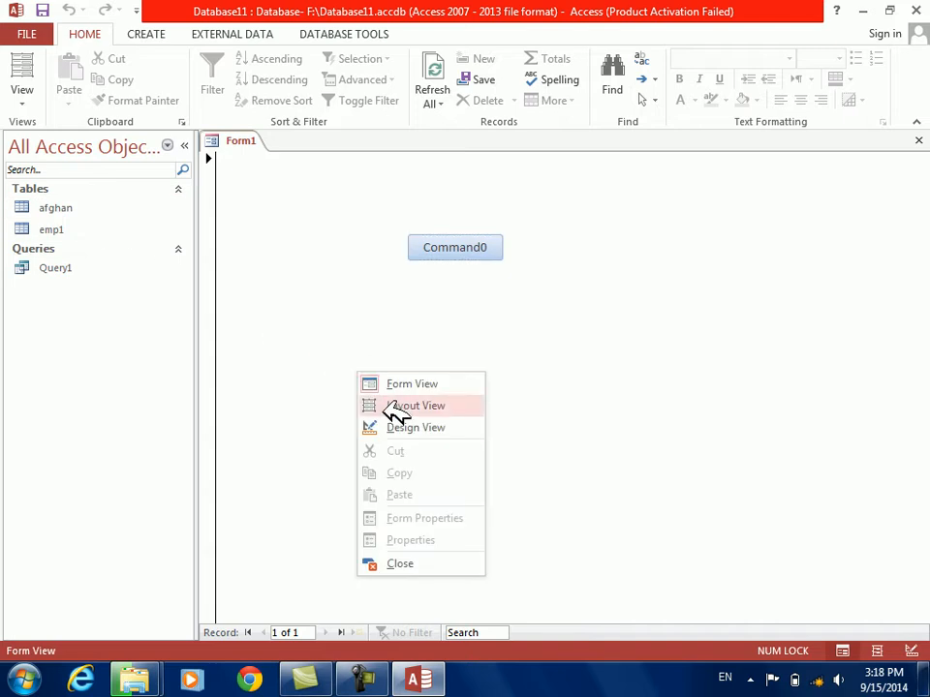
pyautogui.click(396, 207)
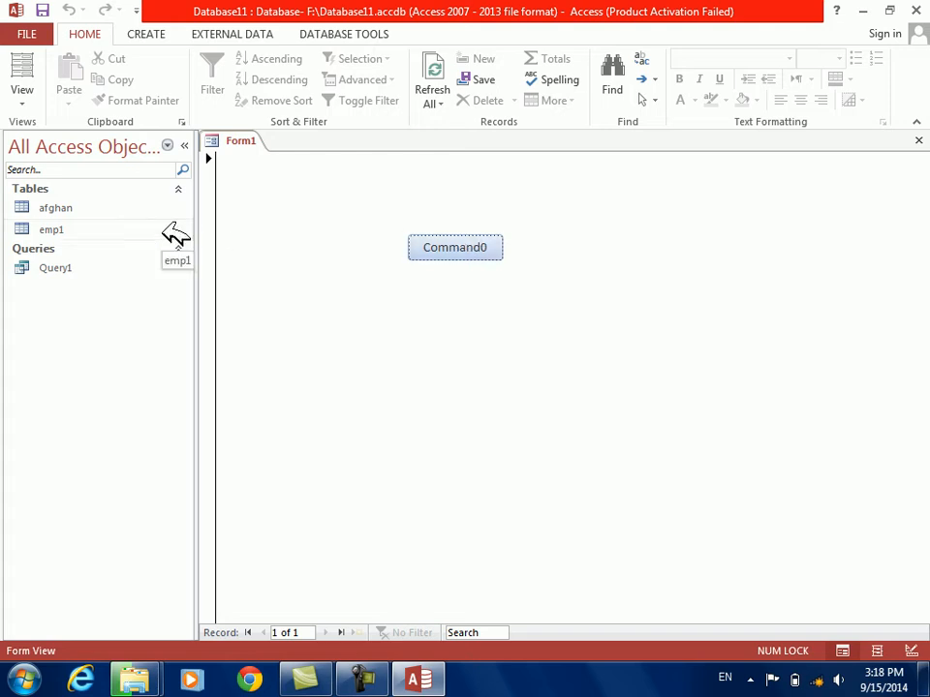
pyautogui.rightClick(305, 292)
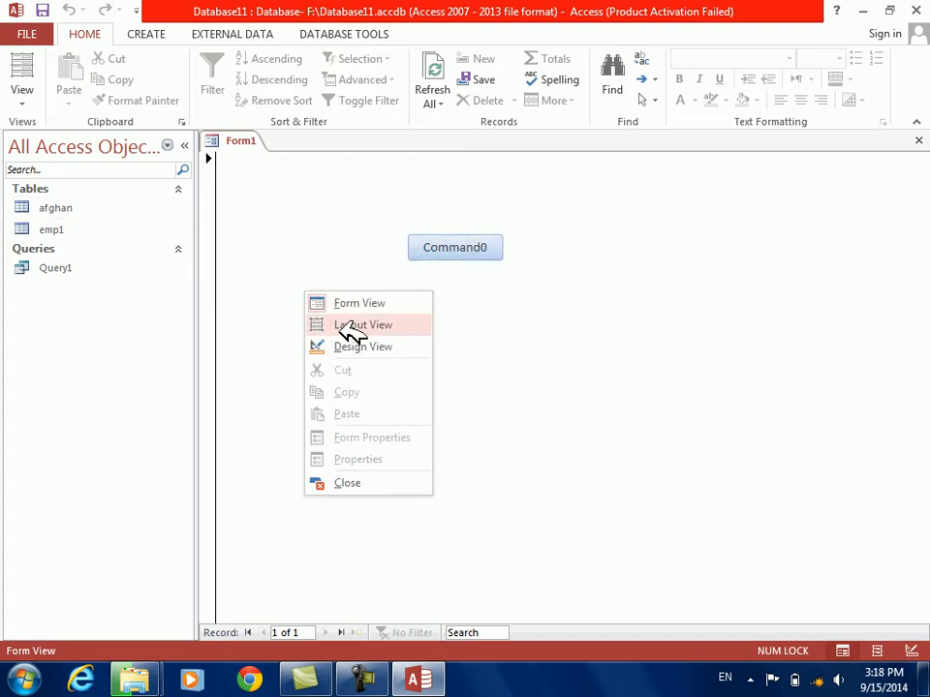
pyautogui.click(363, 346)
pyautogui.rightClick(367, 345)
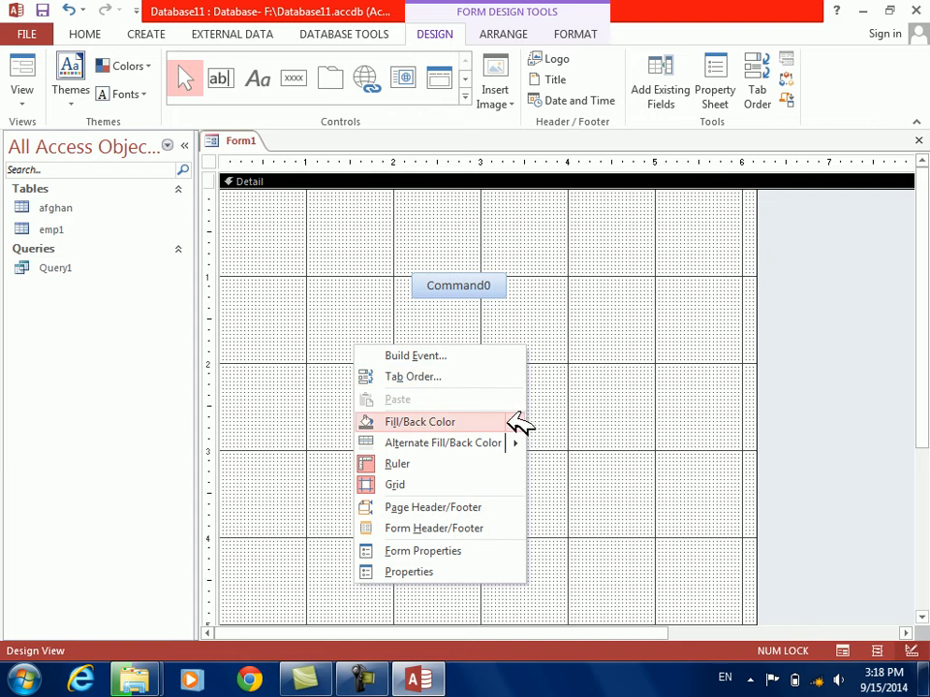
pyautogui.moveTo(533, 423)
pyautogui.click(588, 470)
# Draw a text box about 1.1 inches wide just below the command button
pyautogui.click(221, 77)
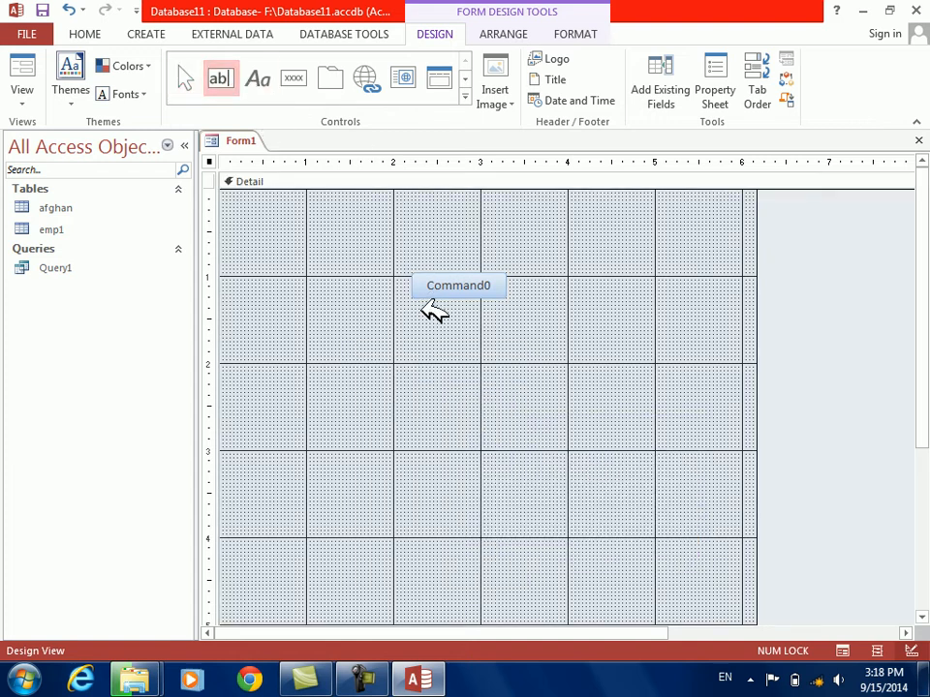
pyautogui.moveTo(408, 308); pyautogui.dragTo(503, 334)
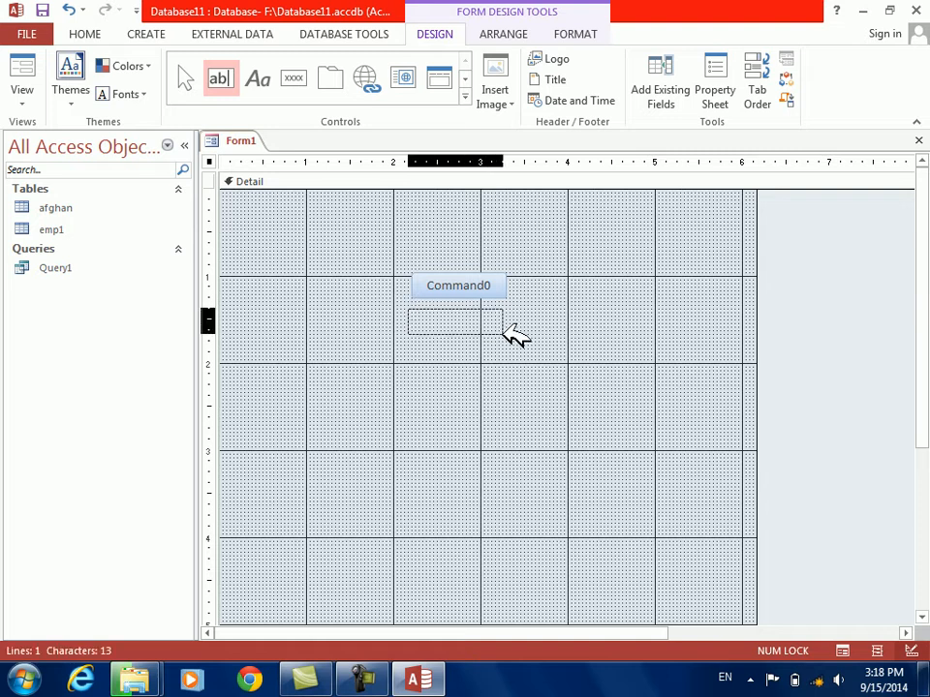
pyautogui.moveTo(502, 326); pyautogui.dragTo(504, 329)
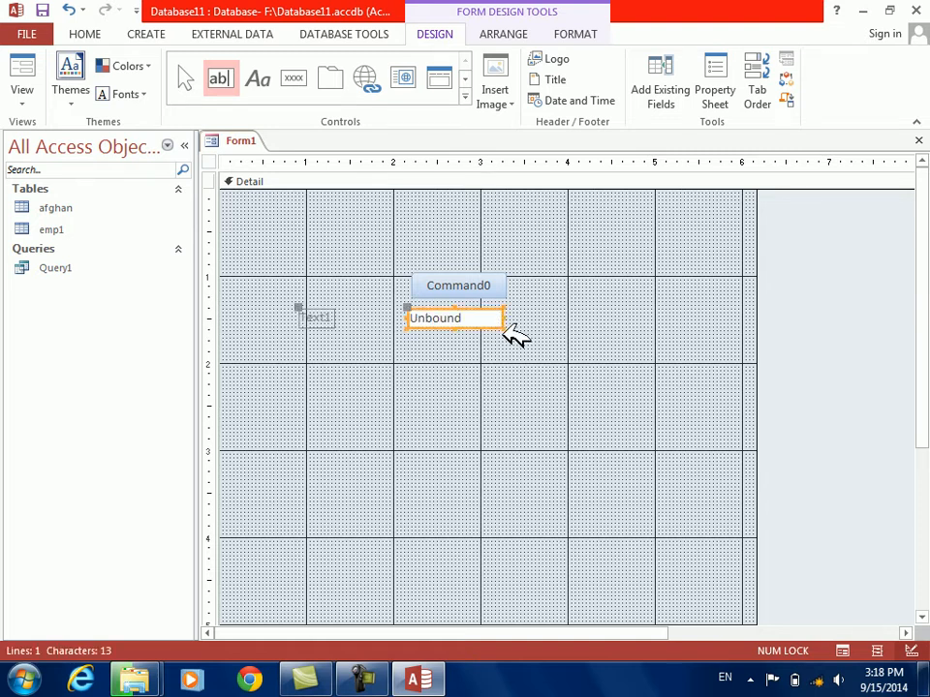
# Change the caption of the text box's label to "enter object name"
pyautogui.click(331, 317)
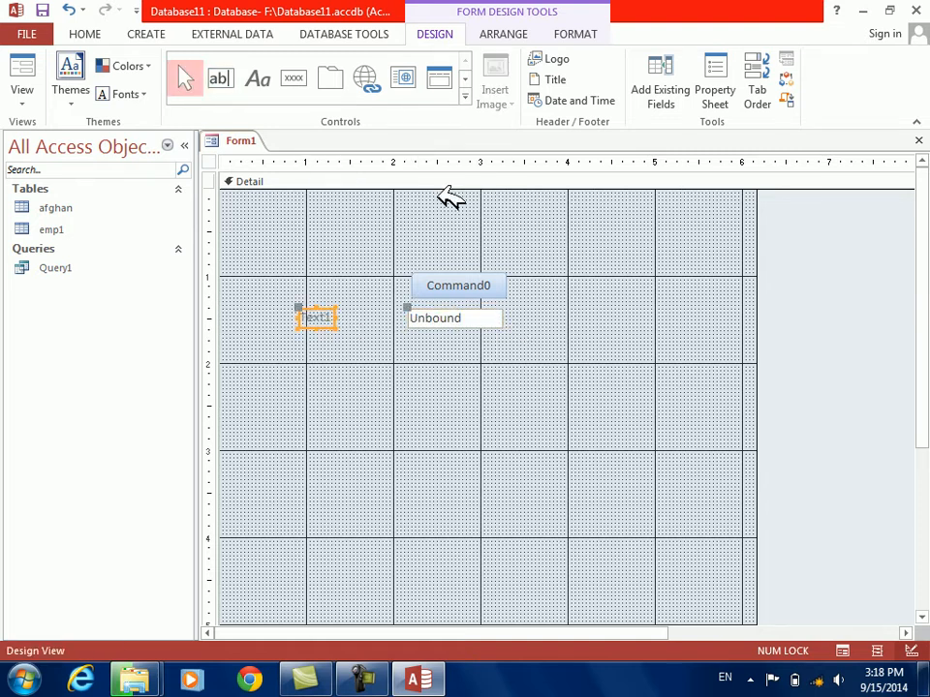
pyautogui.press('BackSpace')
pyautogui.press('BackSpace')
pyautogui.press('BackSpace')
pyautogui.press('BackSpace')
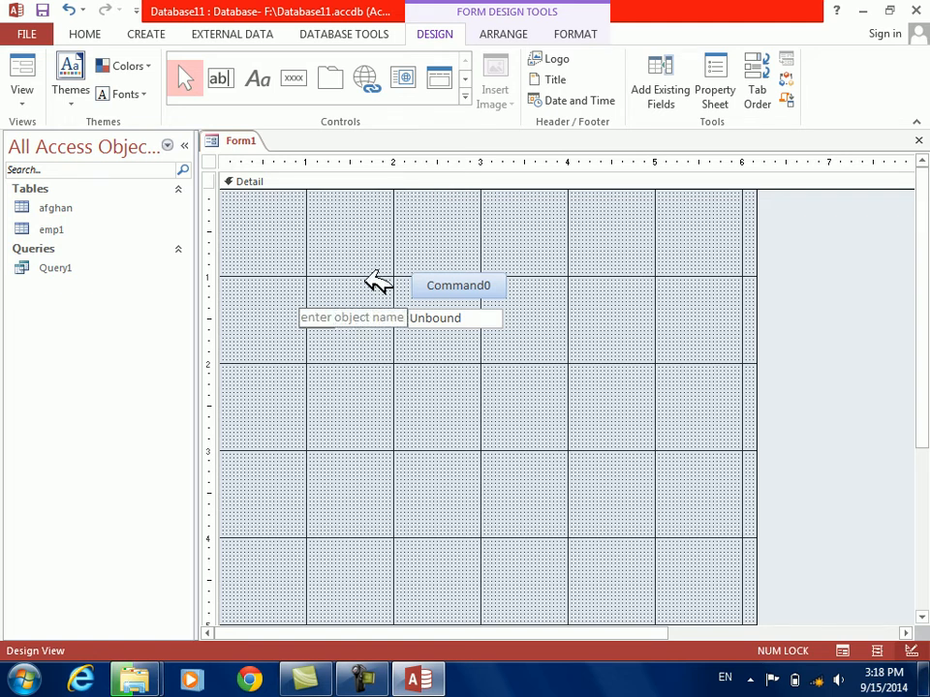
# Set the font color of the "enter object name" label to black
pyautogui.click(369, 303)
pyautogui.click(371, 317)
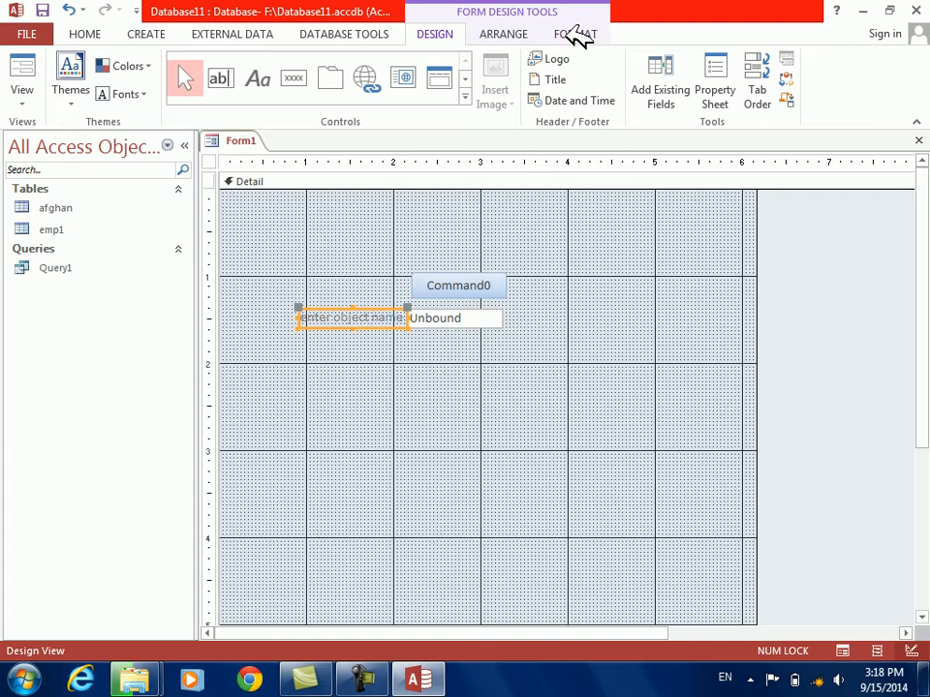
pyautogui.click(576, 34)
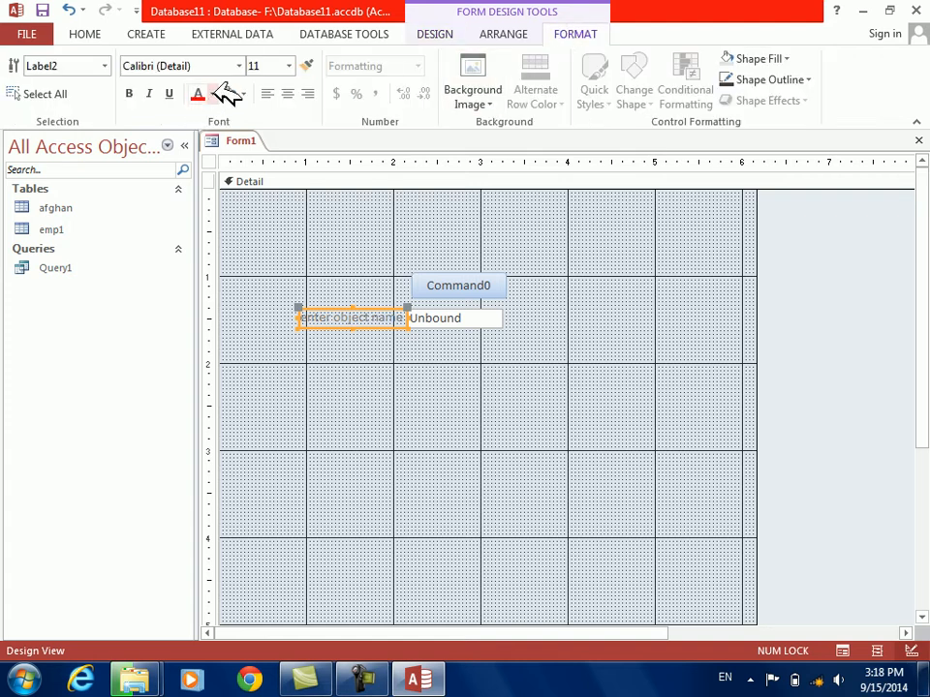
pyautogui.click(212, 94)
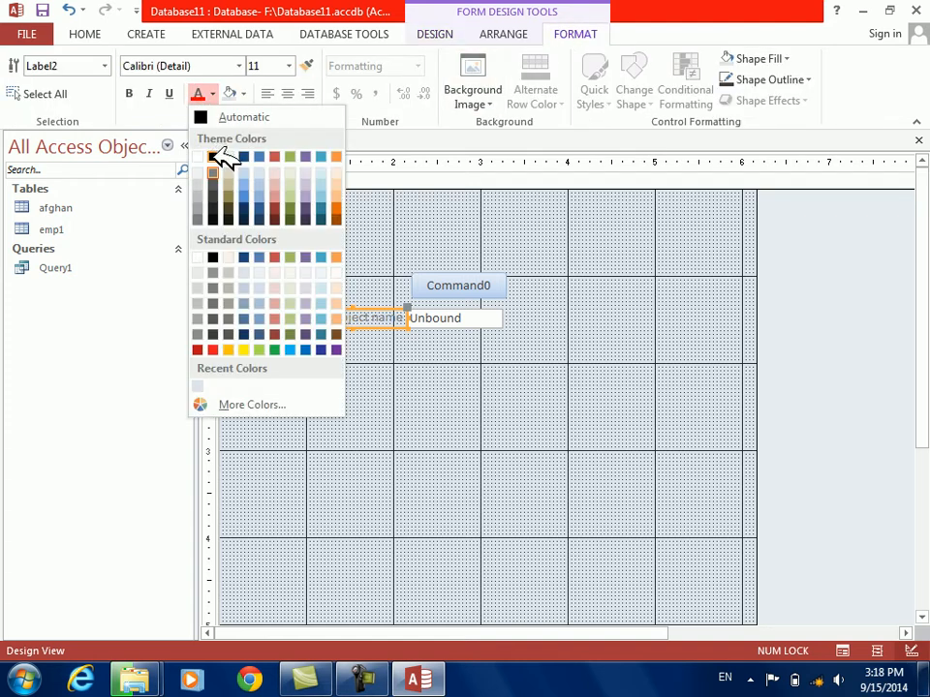
pyautogui.click(214, 156)
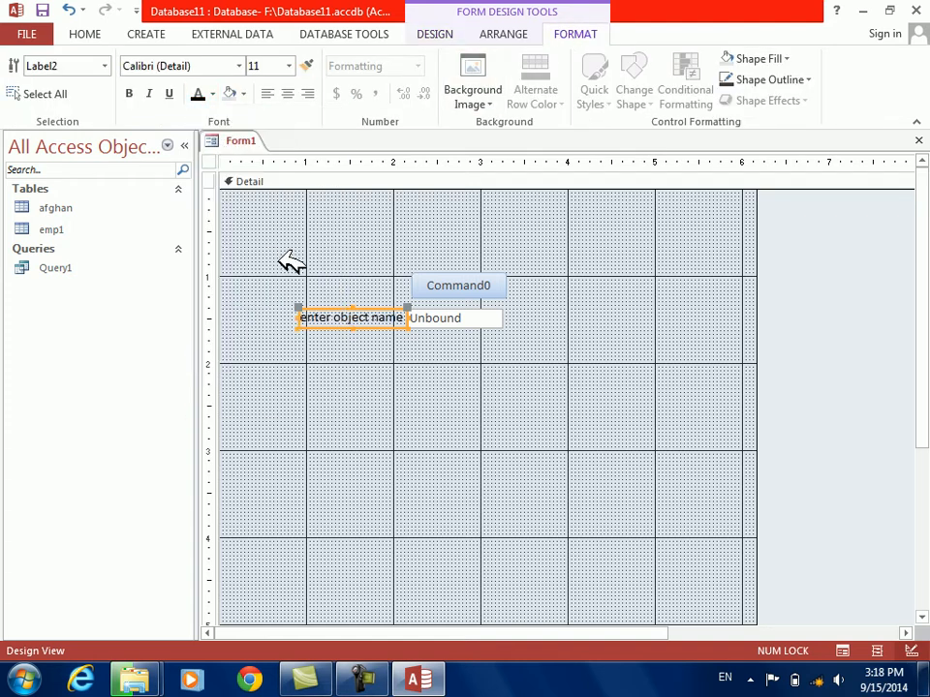
# Open the command button's event code and replace the "emp" argument of DeleteObject with Text1
pyautogui.click(447, 285)
pyautogui.rightClick(447, 284)
pyautogui.click(516, 117)
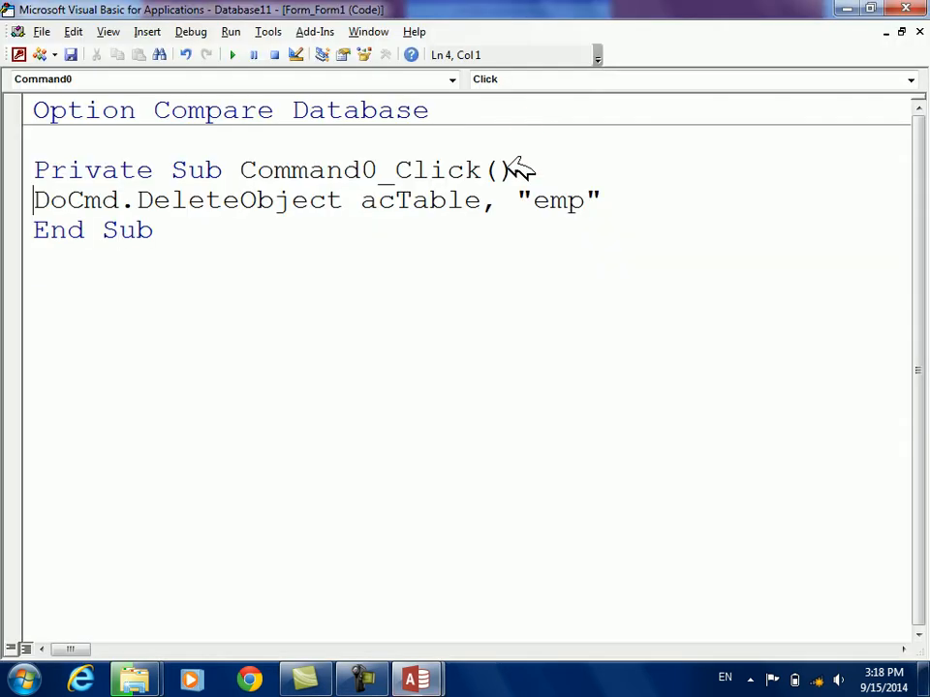
pyautogui.moveTo(517, 194); pyautogui.dragTo(605, 195)
pyautogui.press('BackSpace')
pyautogui.write('te')
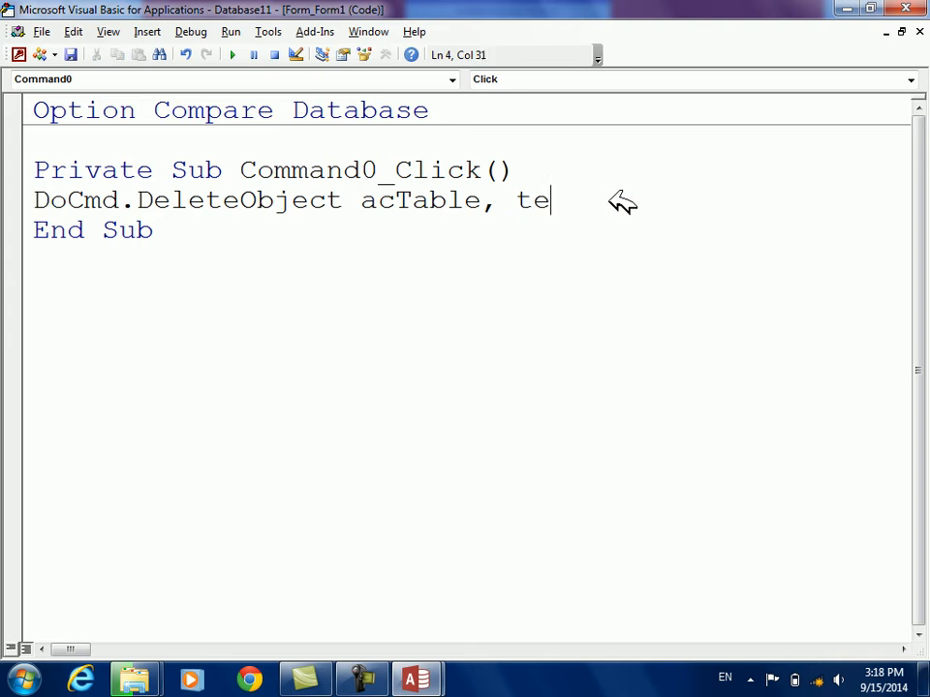
pyautogui.write('xt1')
pyautogui.press('Down')
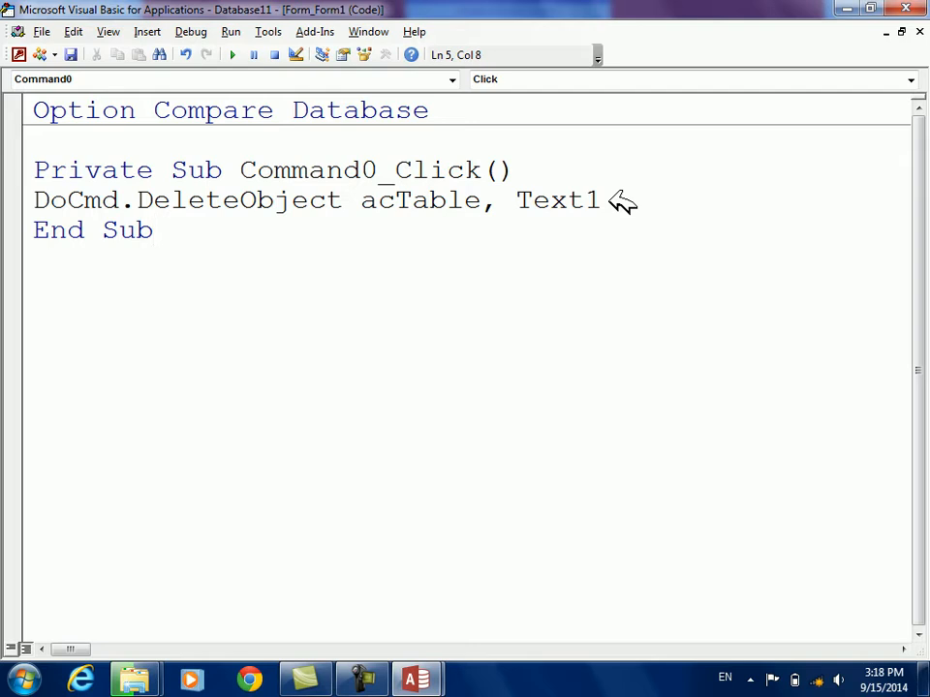
# Add the line MsgBox ("your object is deleted") below the DeleteObject statement
pyautogui.click(646, 199)
pyautogui.press('Return')
pyautogui.press('Return')
pyautogui.write('msgbox')
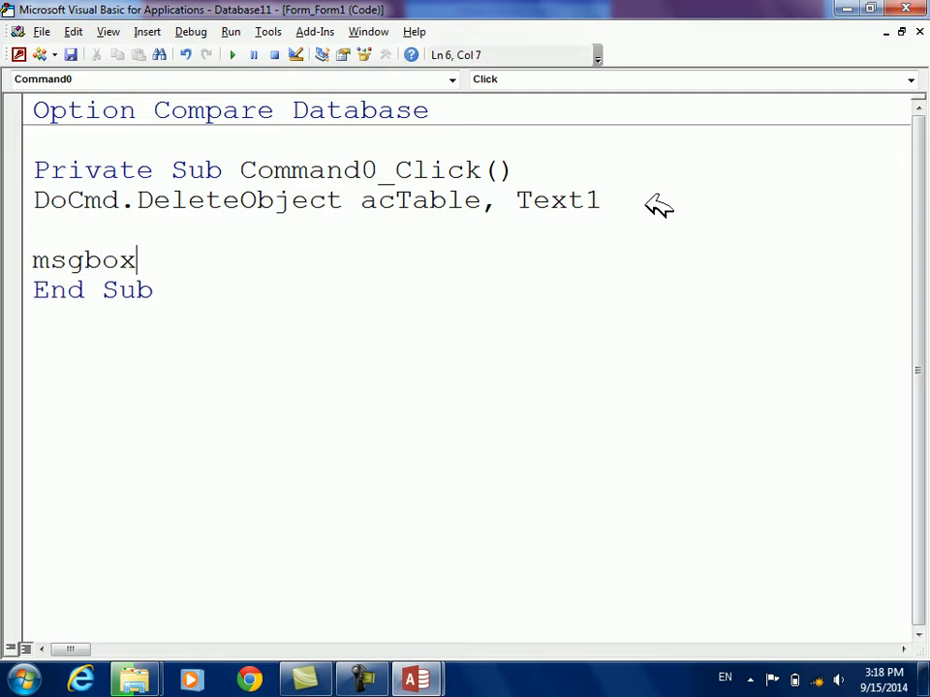
pyautogui.write('("your object is delete')
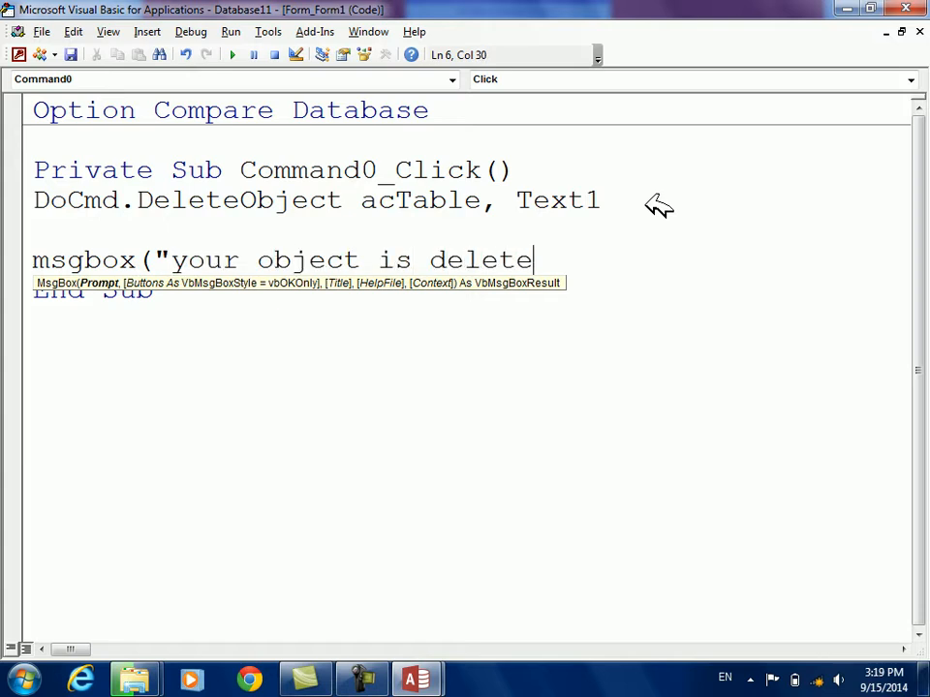
pyautogui.press('Down')
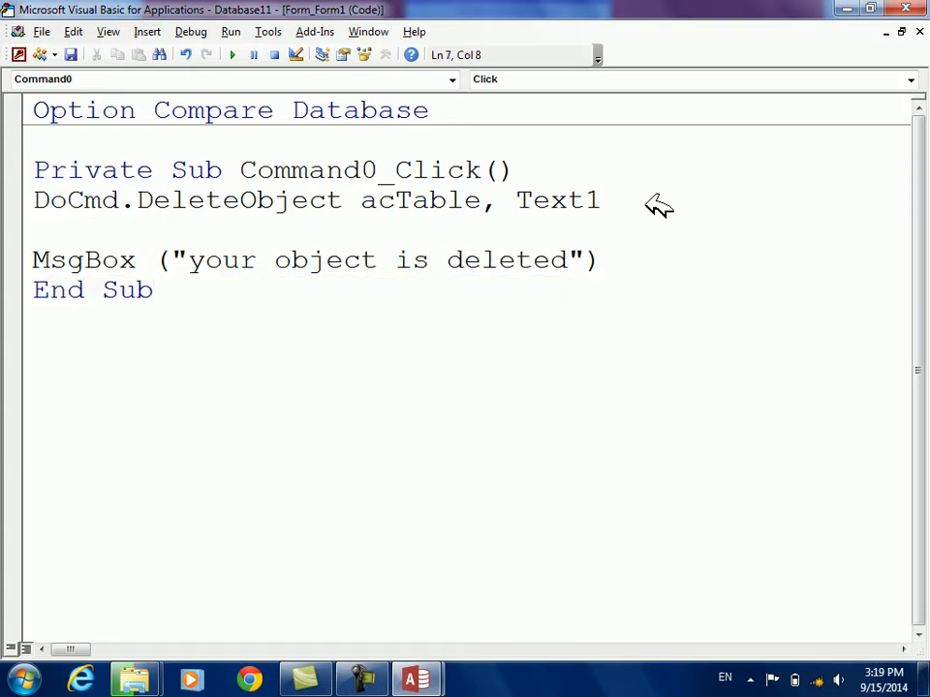
# In the form's Form View, enter afghan as the object name, run the command button to delete that table and dismiss the message
pyautogui.hotkey('alt', 'F11')
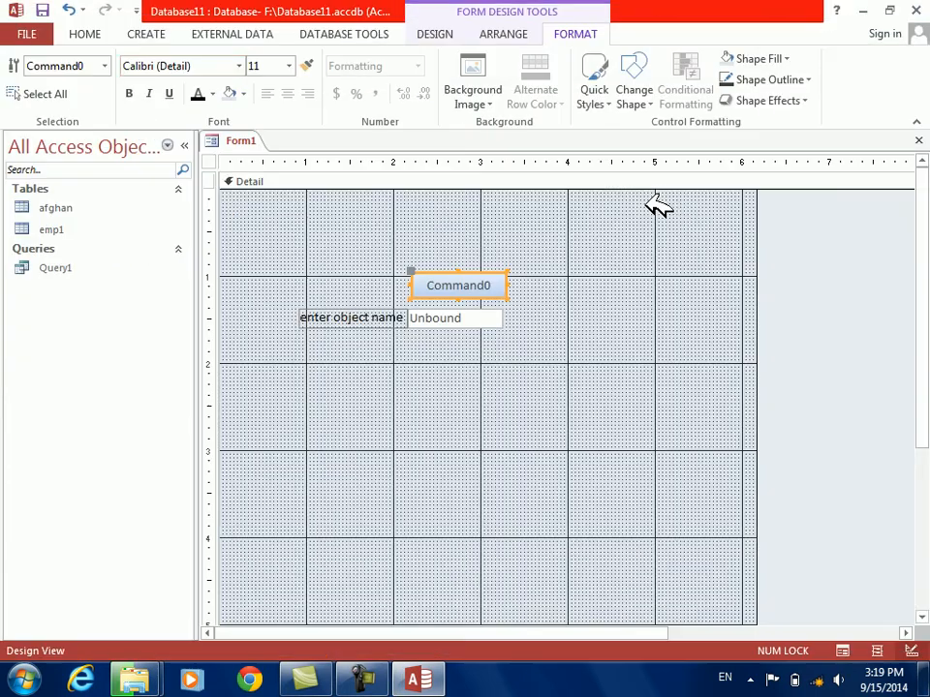
pyautogui.click(432, 34)
pyautogui.click(29, 64)
pyautogui.click(409, 281)
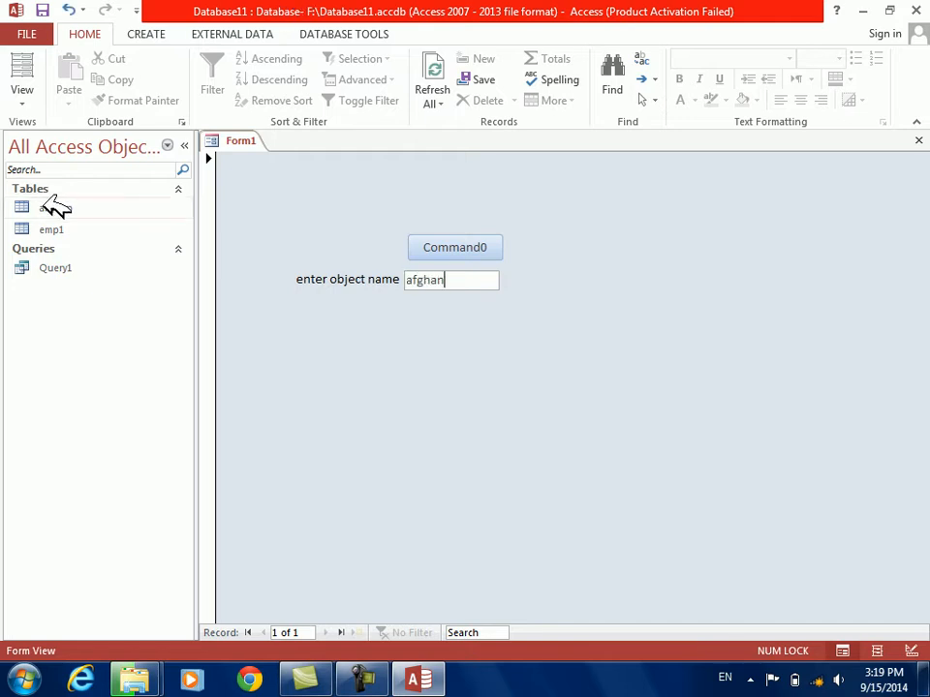
pyautogui.click(441, 247)
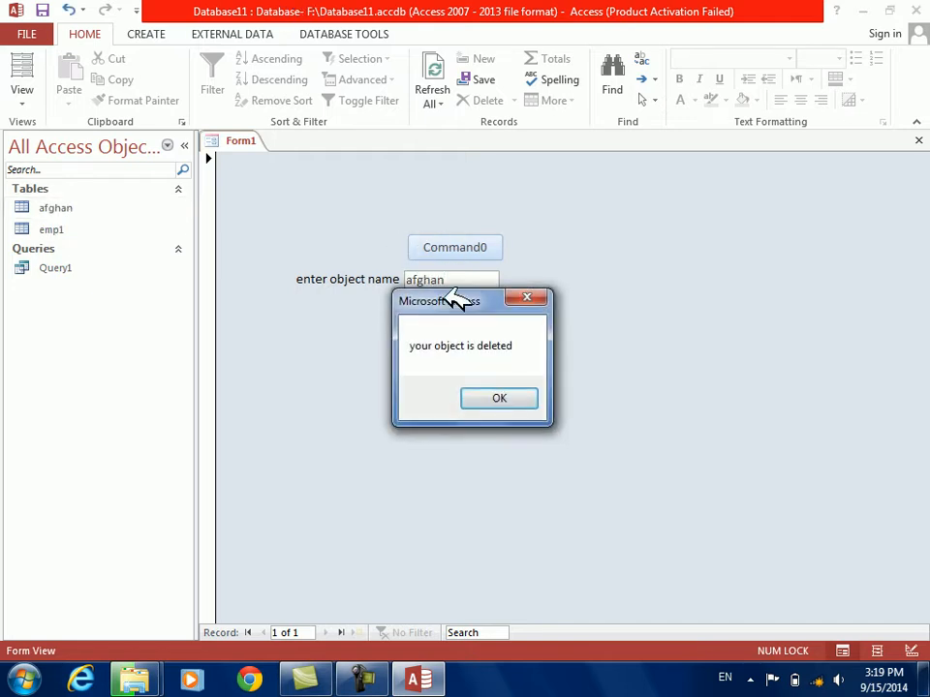
pyautogui.click(498, 401)
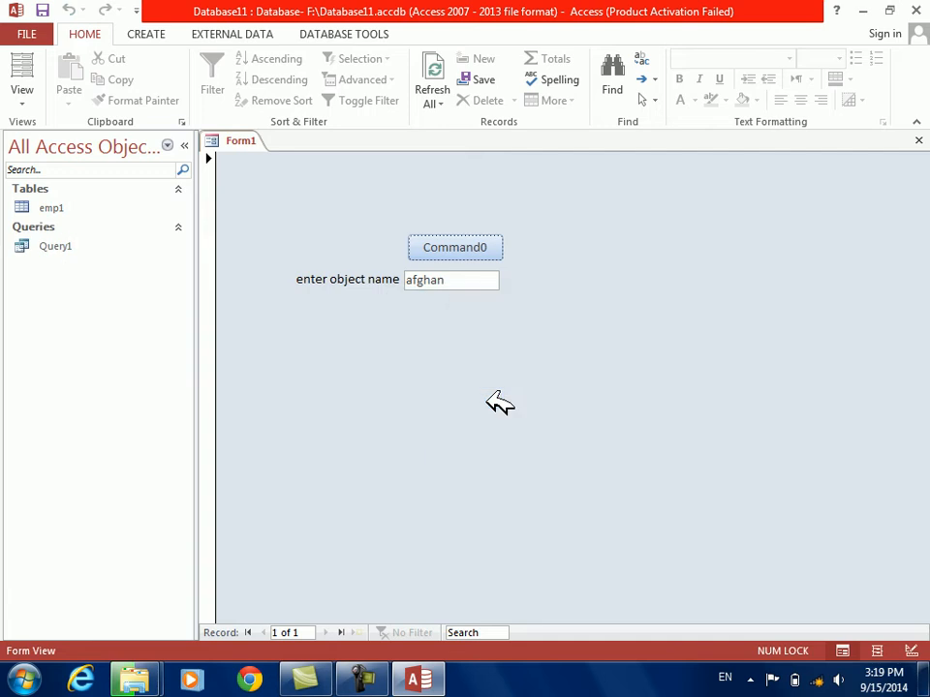
# Switch the form back to Design View
pyautogui.moveTo(459, 278); pyautogui.dragTo(395, 264)
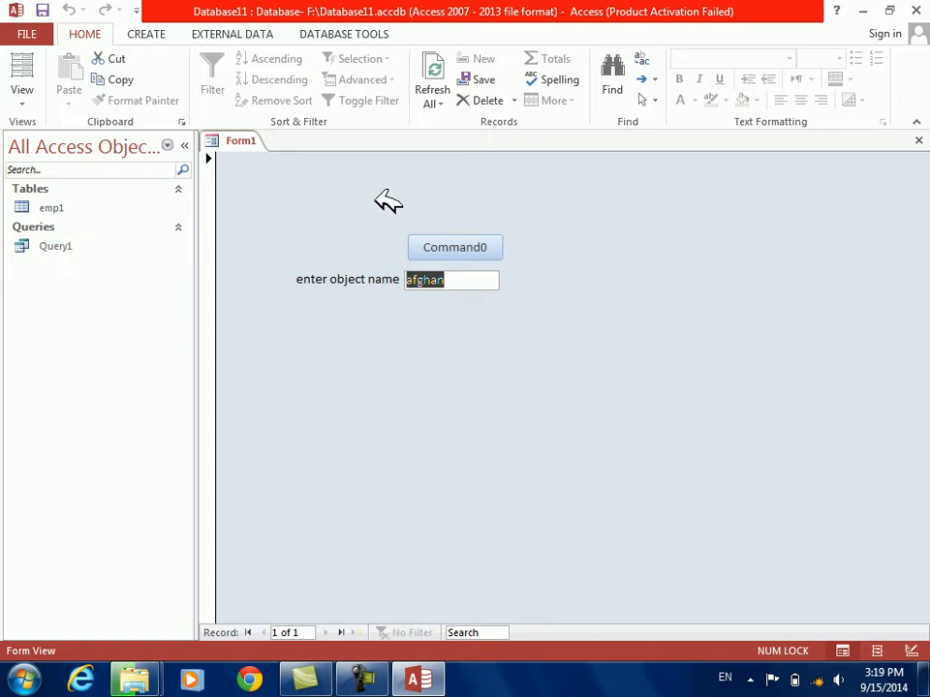
pyautogui.rightClick(501, 372)
pyautogui.click(536, 427)
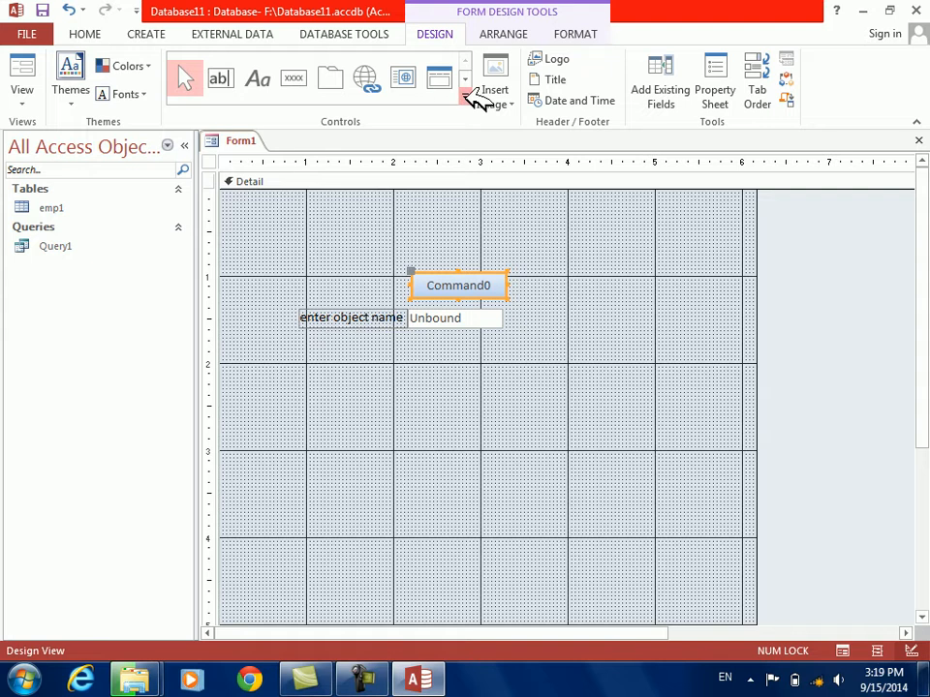
pyautogui.click(466, 97)
pyautogui.click(192, 109)
pyautogui.moveTo(564, 240); pyautogui.dragTo(674, 367)
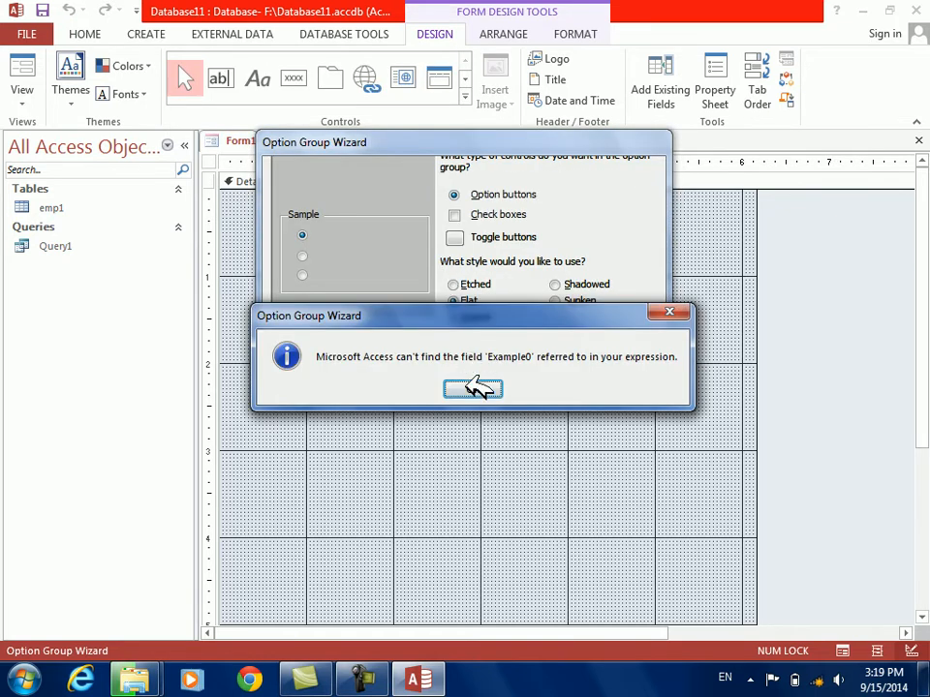
pyautogui.click(476, 388)
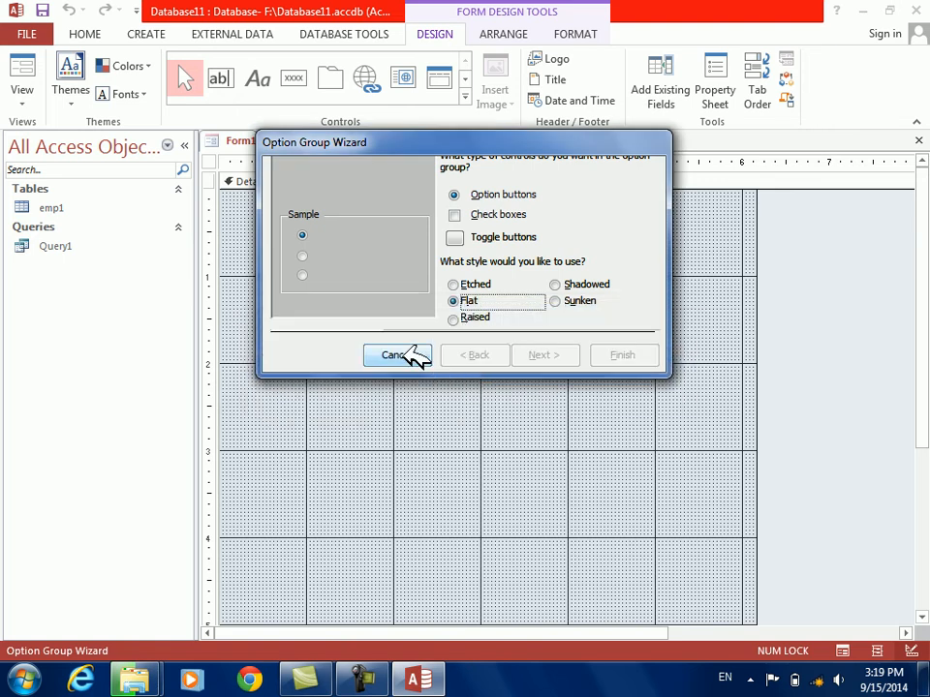
pyautogui.click(397, 354)
pyautogui.press('Delete')
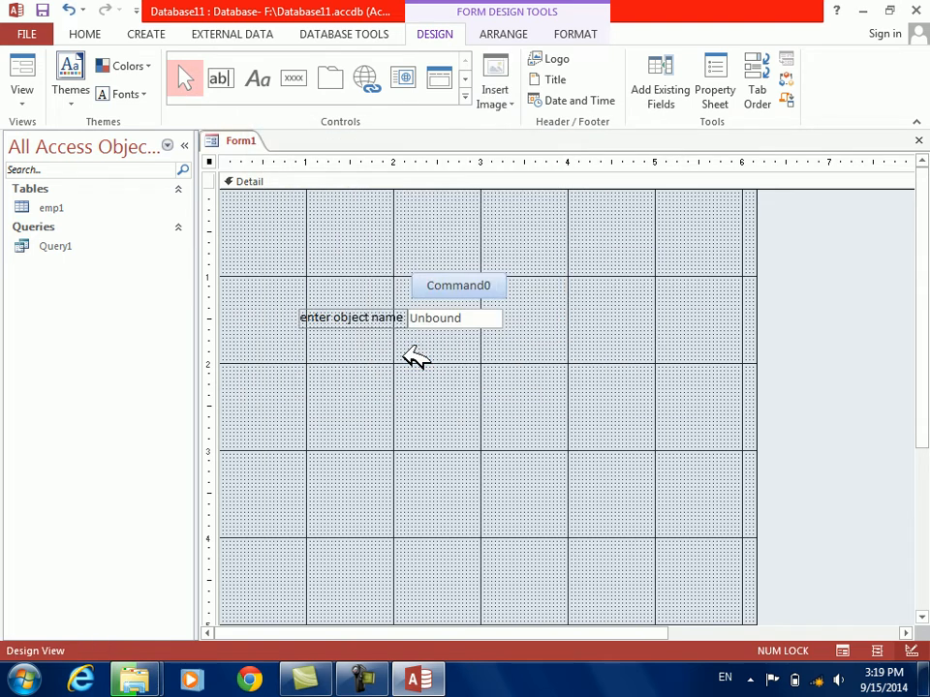
# Draw an option group beside the command button and enter table, query and form as its option labels
pyautogui.click(464, 95)
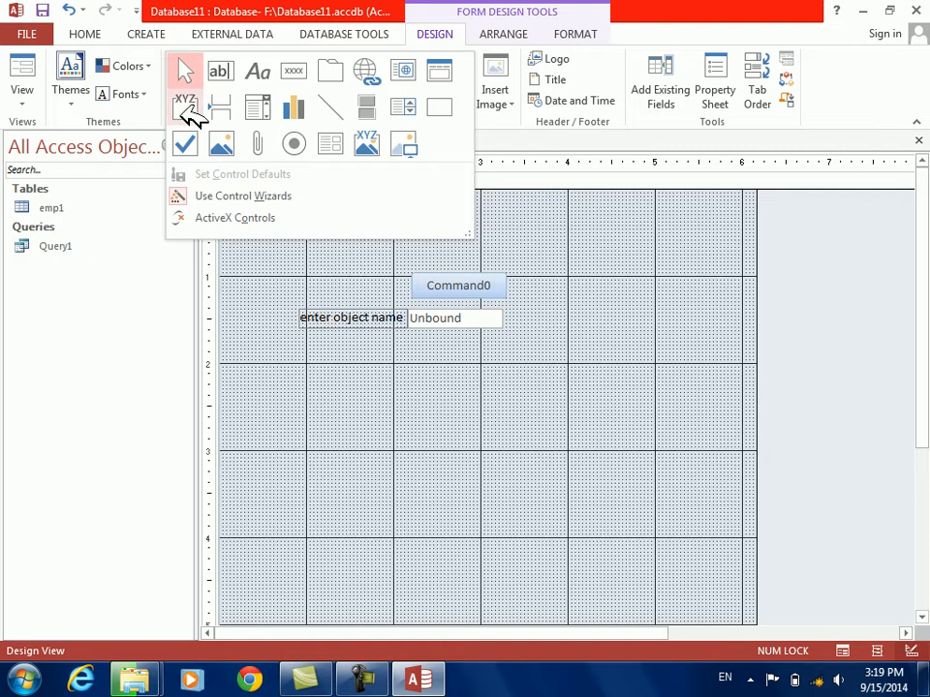
pyautogui.click(187, 109)
pyautogui.moveTo(594, 230); pyautogui.dragTo(706, 355)
pyautogui.write('table')
pyautogui.press('Down')
pyautogui.write('query')
pyautogui.press('Down')
pyautogui.write('fo')
pyautogui.press('Down')
# Complete the option group with the default wizard settings and caption select object, and widen the caption label to fit its text
pyautogui.press('Return')
pyautogui.press('Return')
pyautogui.press('Return')
pyautogui.press('Return')
pyautogui.press('Return')
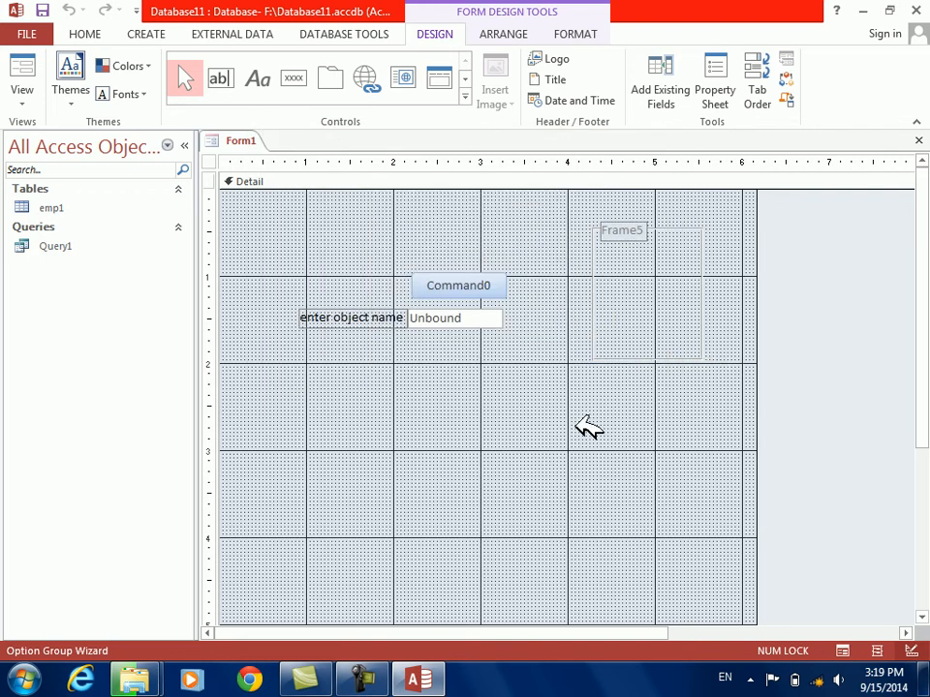
pyautogui.click(711, 265)
pyautogui.click(645, 234)
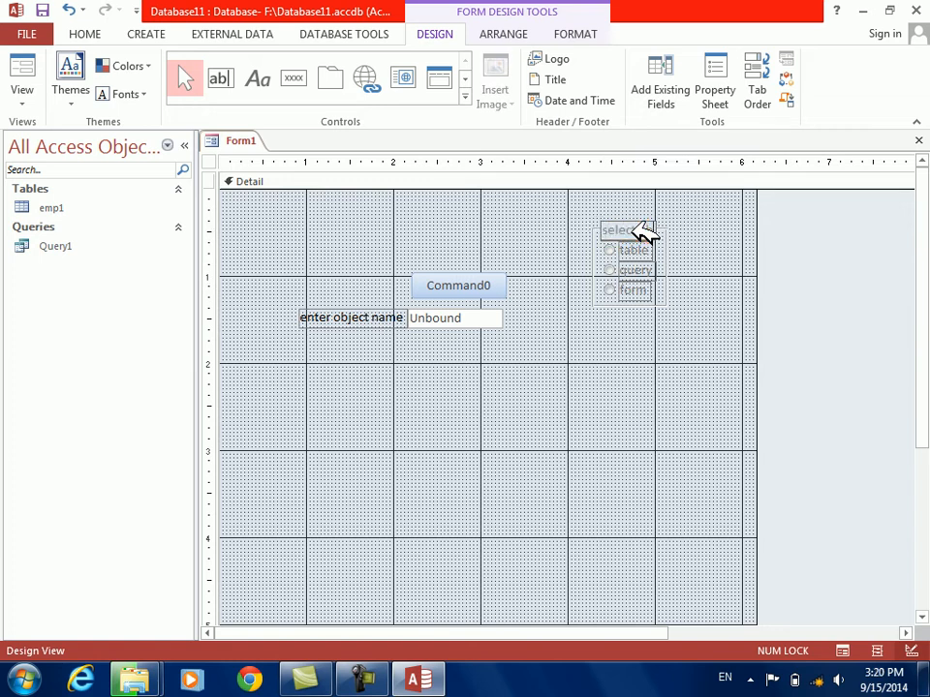
pyautogui.click(643, 232)
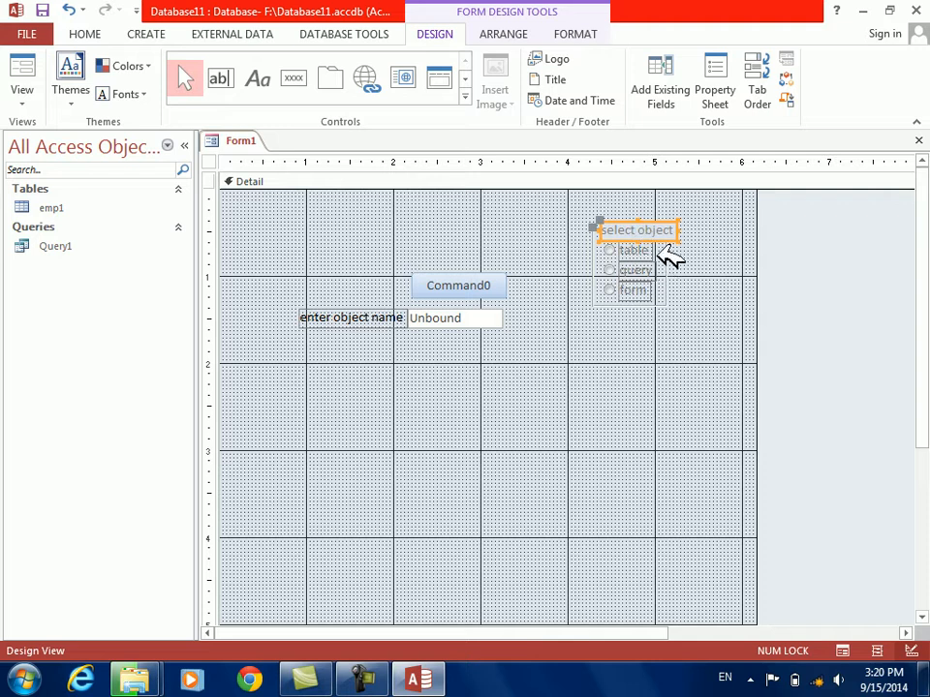
# Set the font color of the table, query and form option labels to black
pyautogui.moveTo(660, 254); pyautogui.dragTo(639, 293)
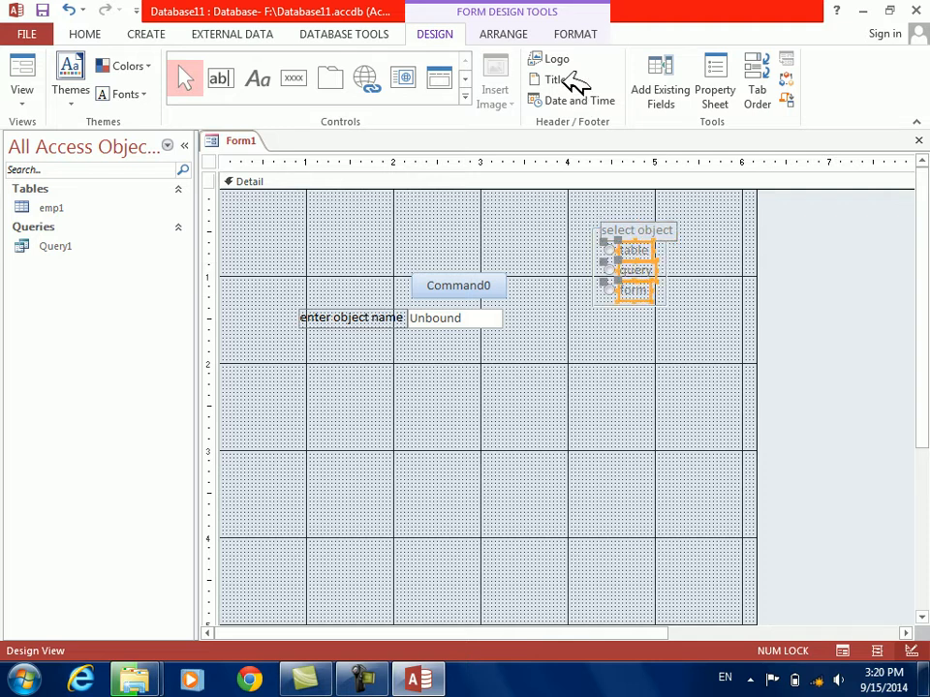
pyautogui.click(577, 33)
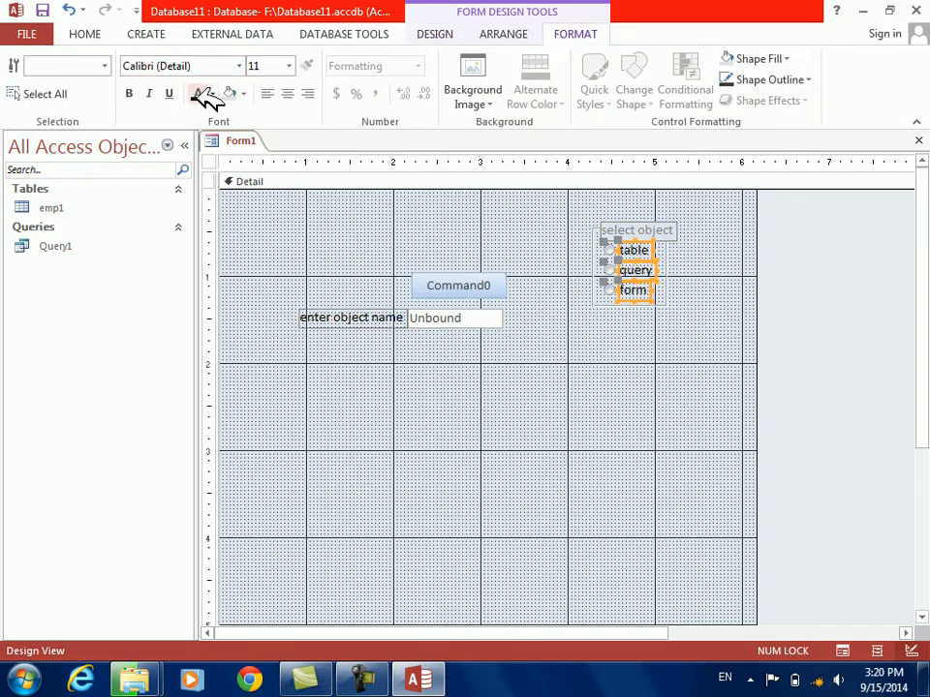
pyautogui.click(536, 407)
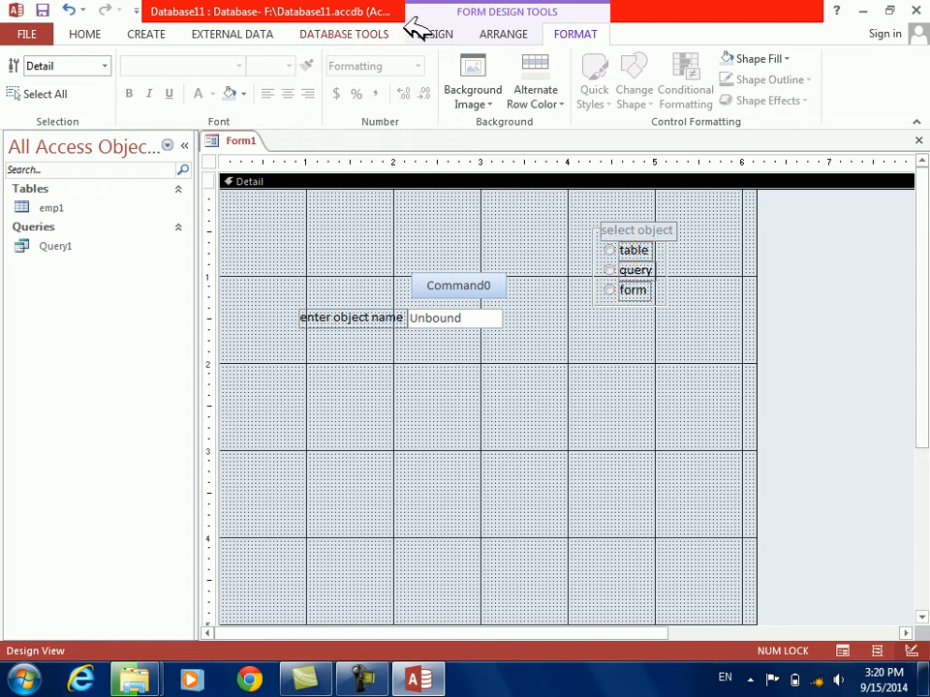
# Show the form in Form View and try the query and form choices of the select object group
pyautogui.click(432, 29)
pyautogui.click(24, 64)
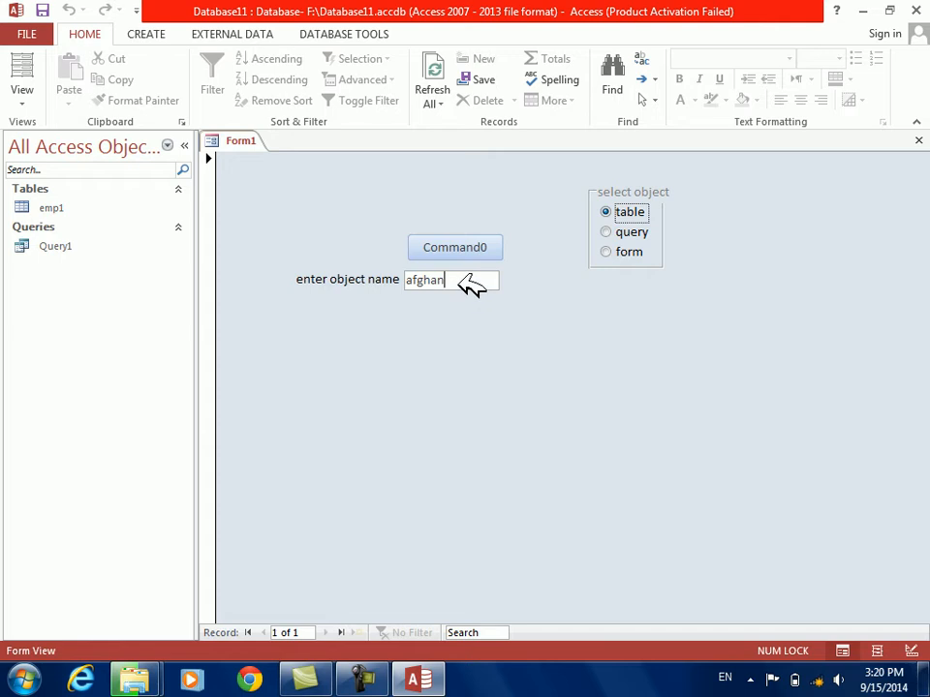
pyautogui.moveTo(457, 279); pyautogui.dragTo(349, 279)
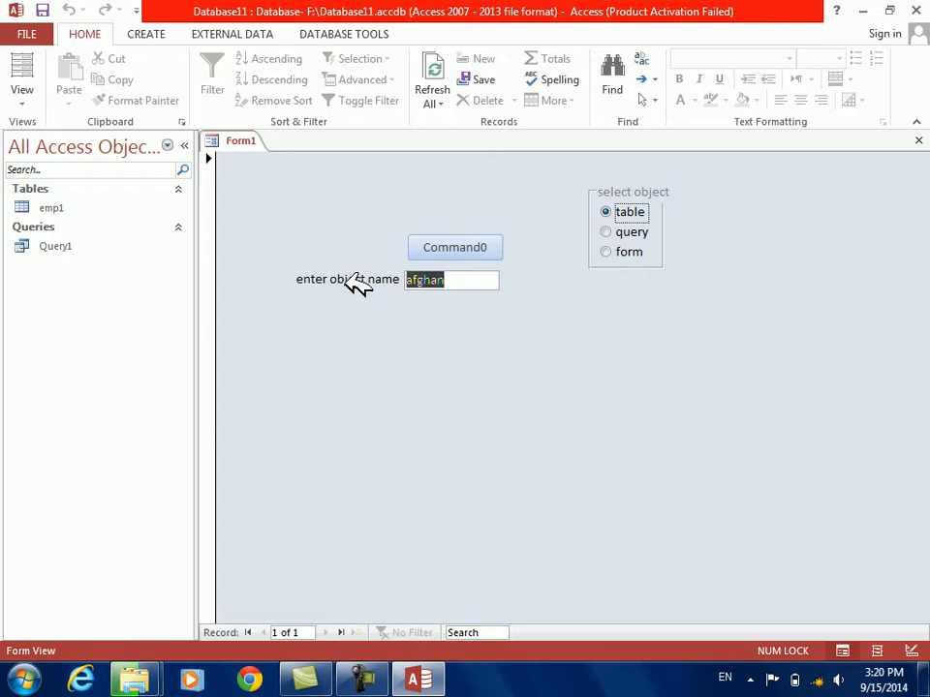
pyautogui.click(625, 232)
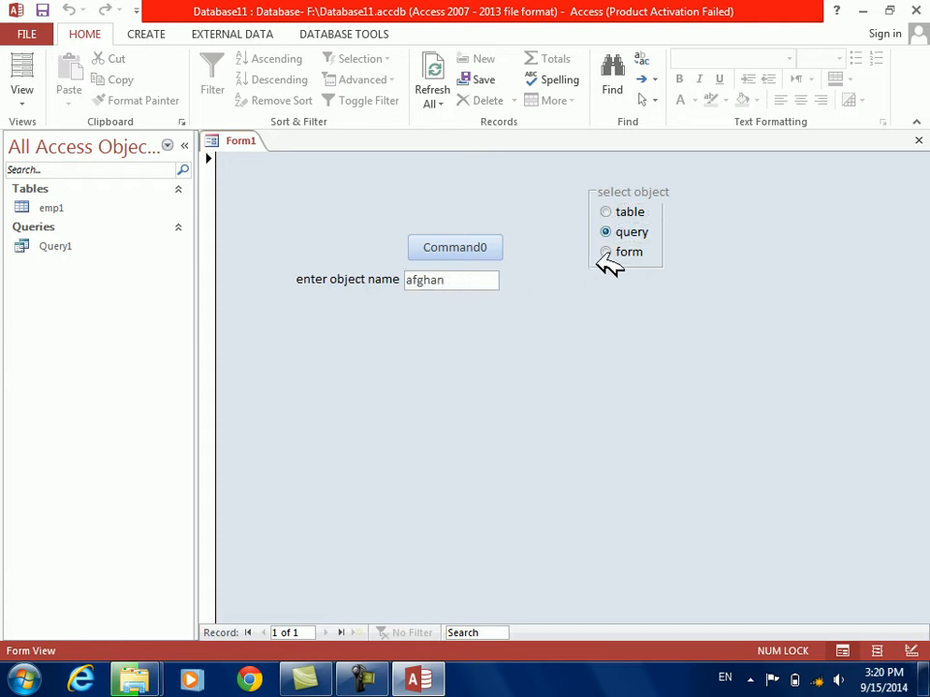
# Open the command button's event code from Design View and insert If Frame5 = 1 Then above the DeleteObject statement
pyautogui.rightClick(505, 345)
pyautogui.click(547, 403)
pyautogui.click(474, 275)
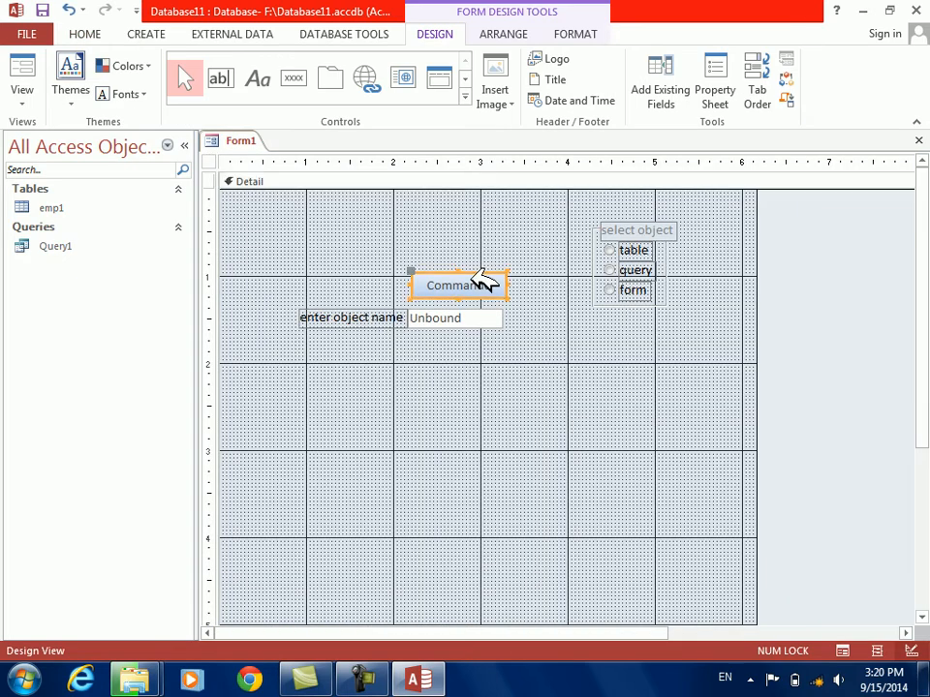
pyautogui.rightClick(474, 274)
pyautogui.click(533, 115)
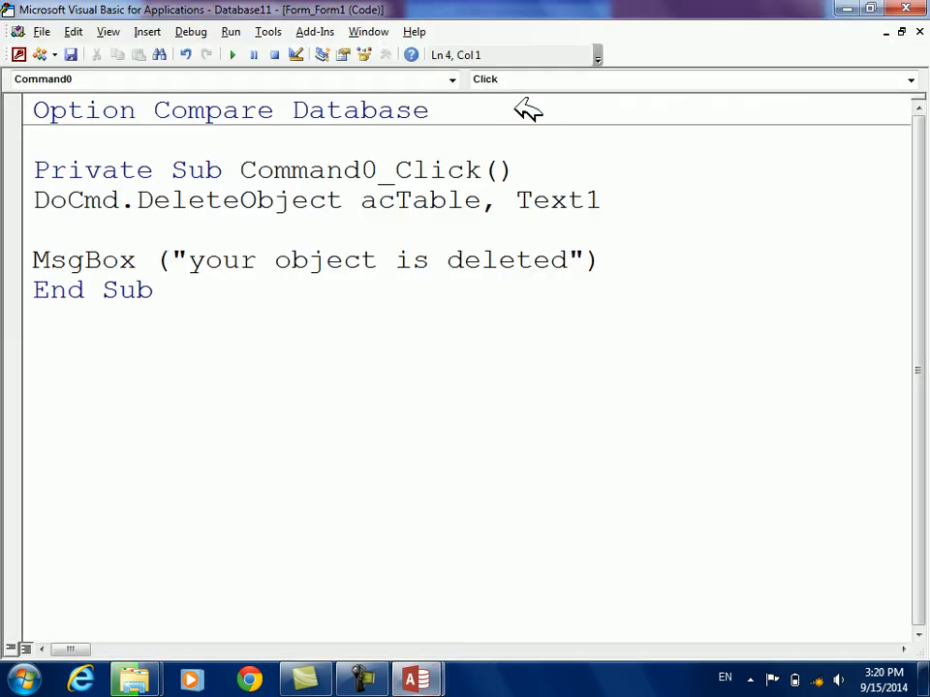
pyautogui.press('Return')
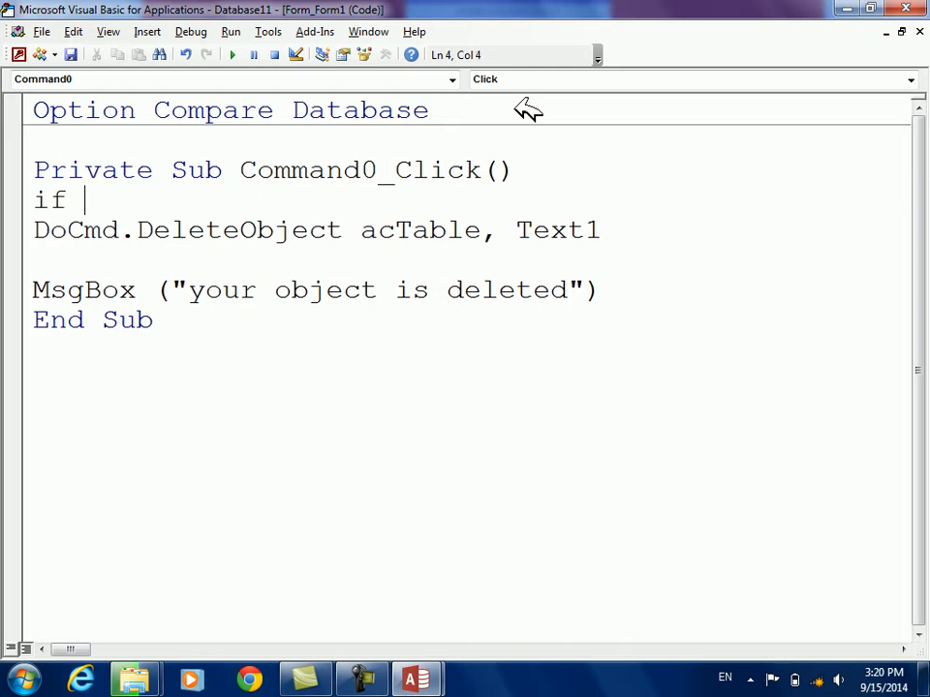
pyautogui.write('if frame')
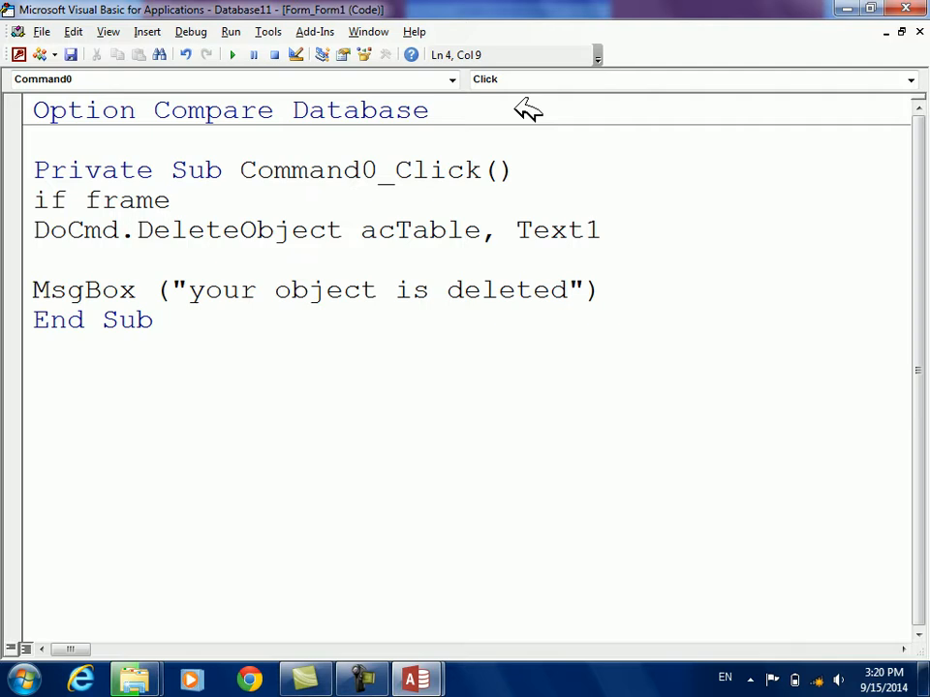
pyautogui.write('5.')
pyautogui.press('BackSpace')
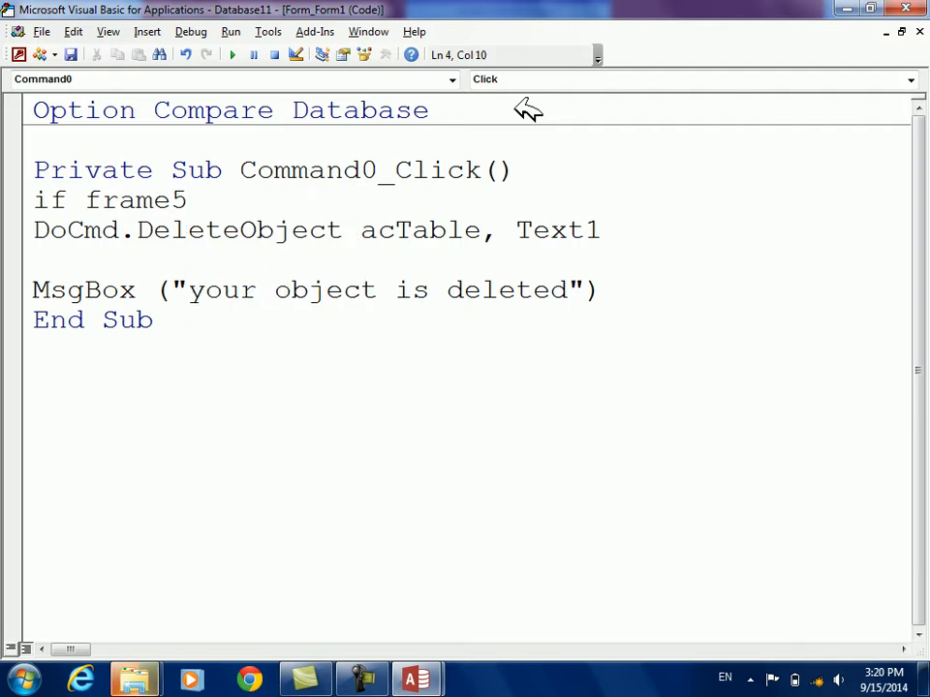
pyautogui.write('=1 then')
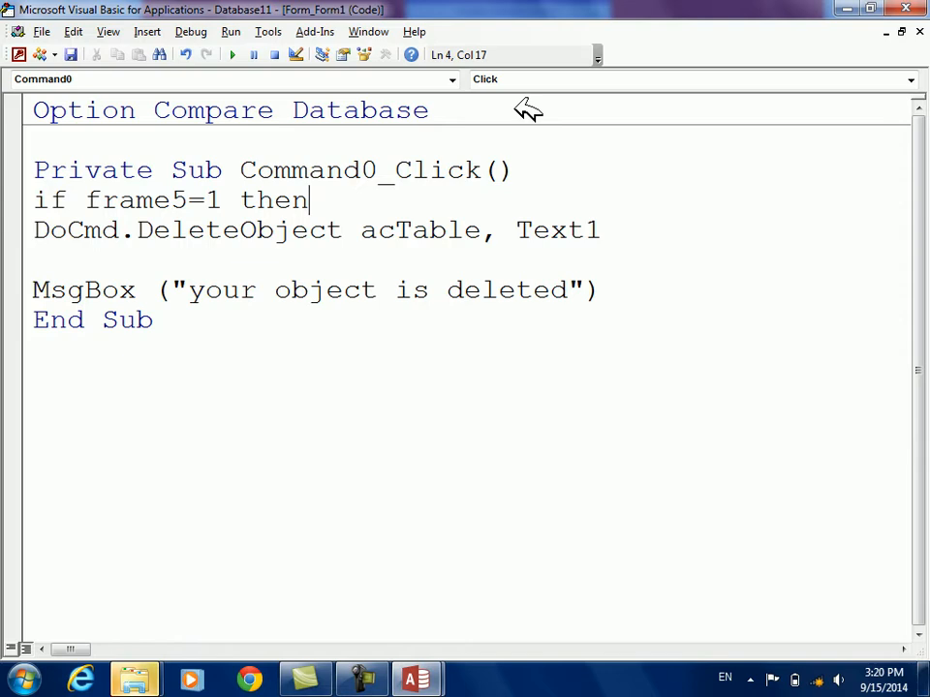
pyautogui.press('Down')
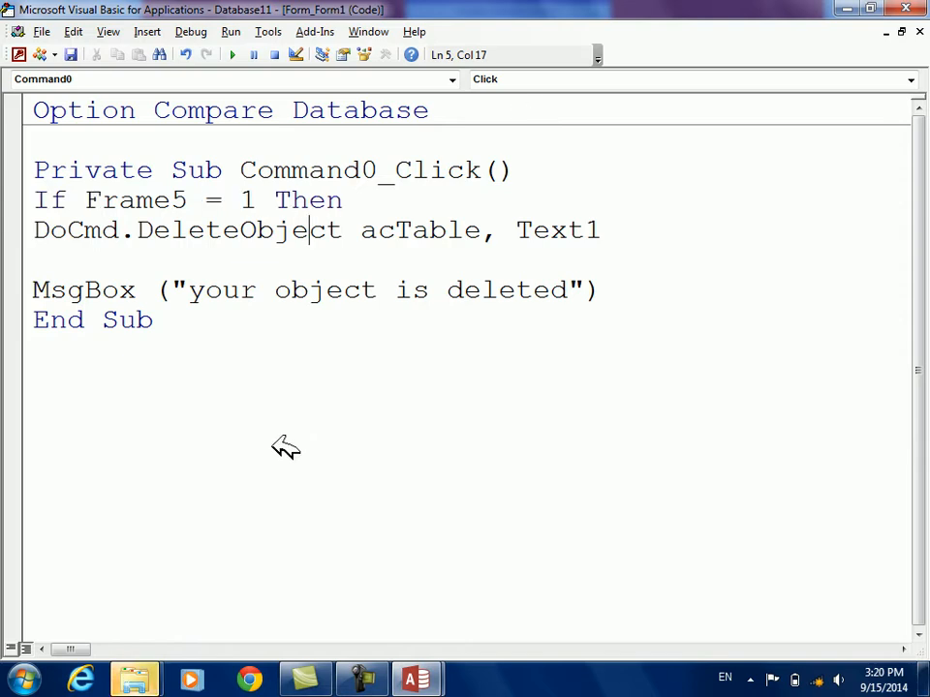
# Switch to the Windows file copy, skip the duplicate files, applying the choice to the next 8 conflicts, and minimize the copy progress window
pyautogui.moveTo(156, 678)
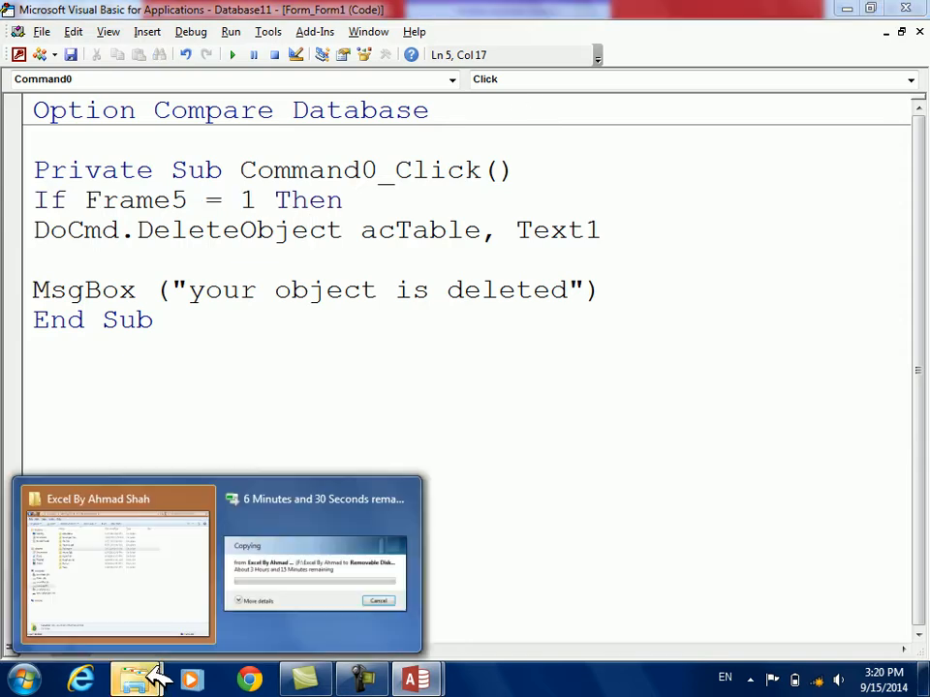
pyautogui.click(306, 565)
pyautogui.click(552, 522)
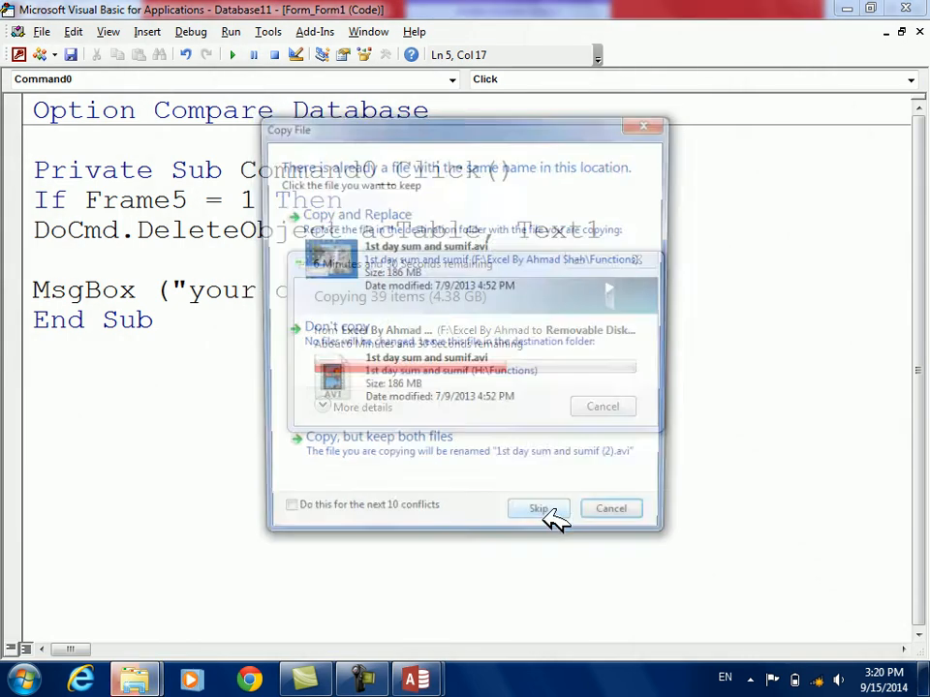
pyautogui.click(552, 522)
pyautogui.click(554, 521)
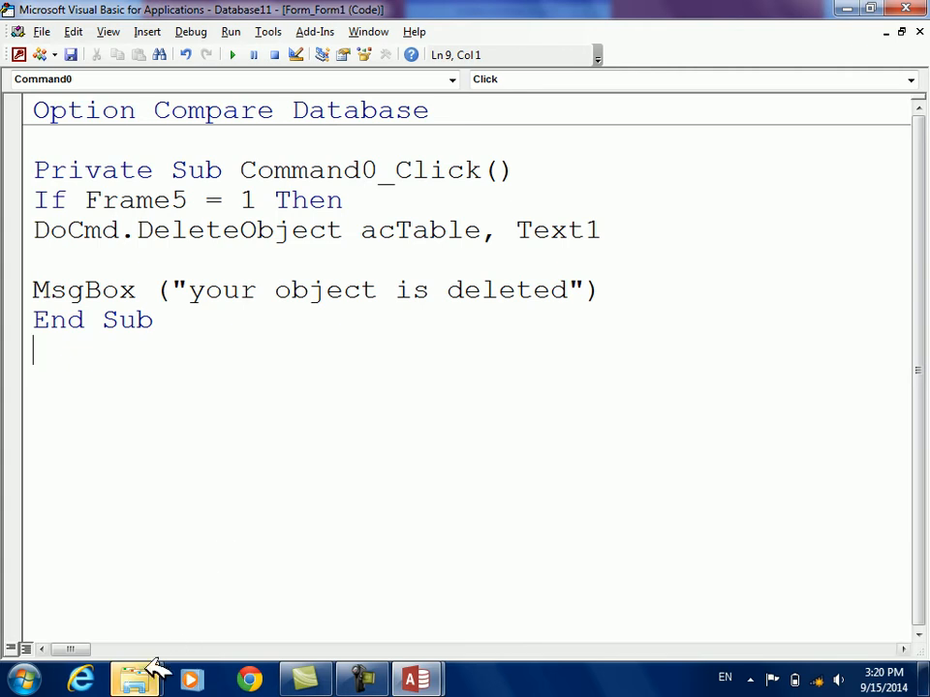
pyautogui.moveTo(140, 678)
pyautogui.click(368, 560)
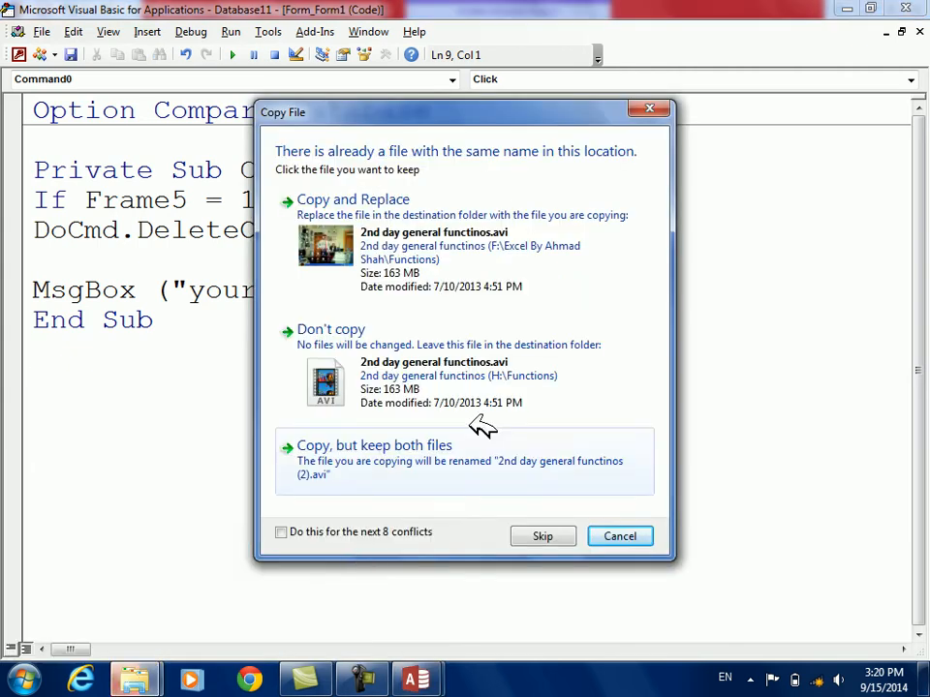
pyautogui.click(281, 532)
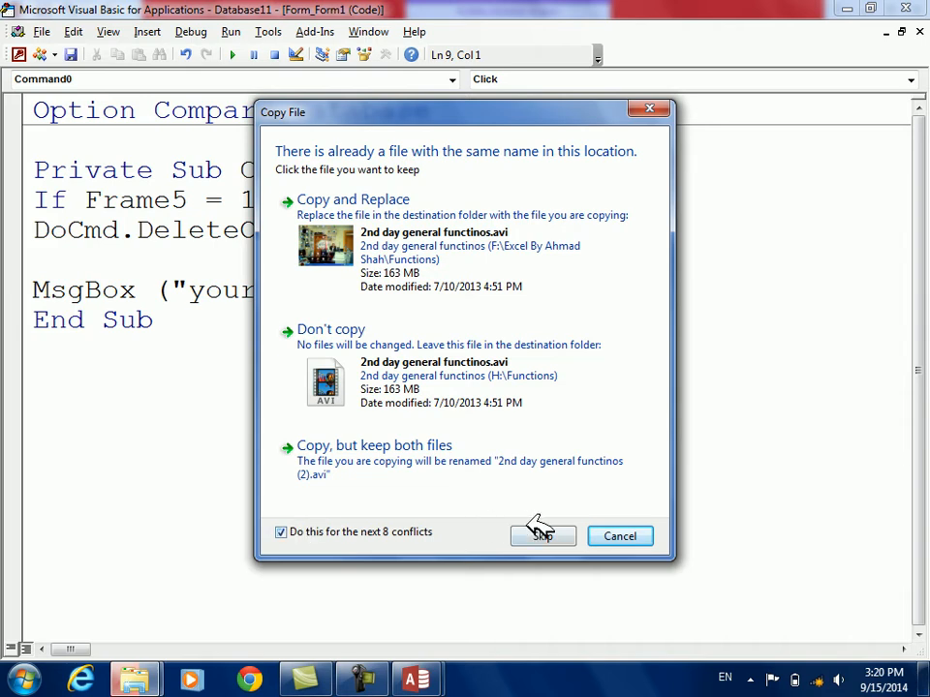
pyautogui.click(544, 536)
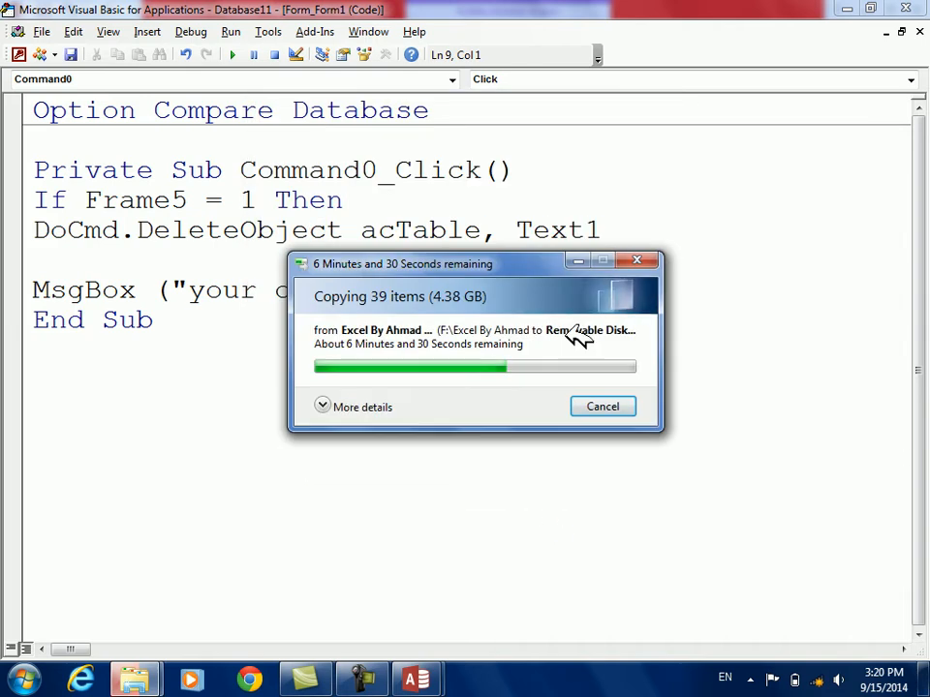
pyautogui.click(579, 261)
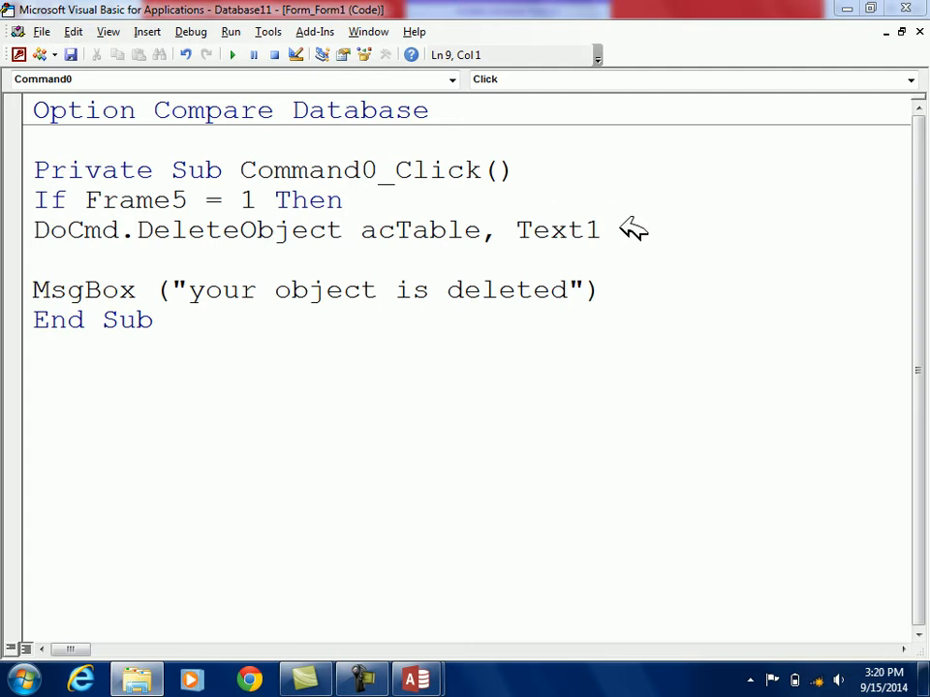
# Add the branch ElseIf Frame5 = 2 Then below the MsgBox line, leaving blank lines between them
pyautogui.click(624, 230)
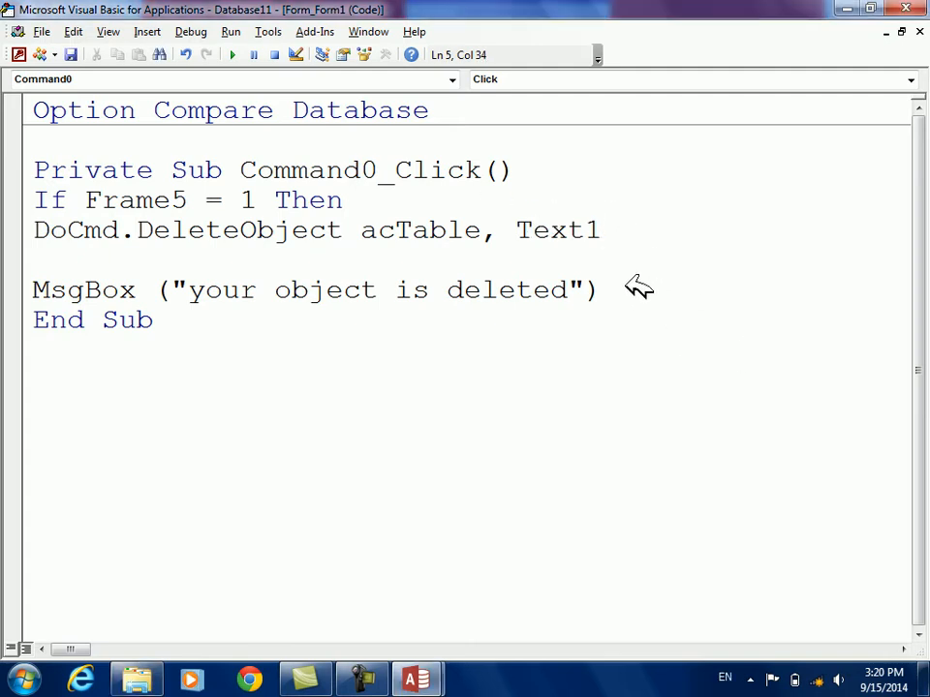
pyautogui.press('Return')
pyautogui.press('Return')
pyautogui.press('Return')
pyautogui.write('else')
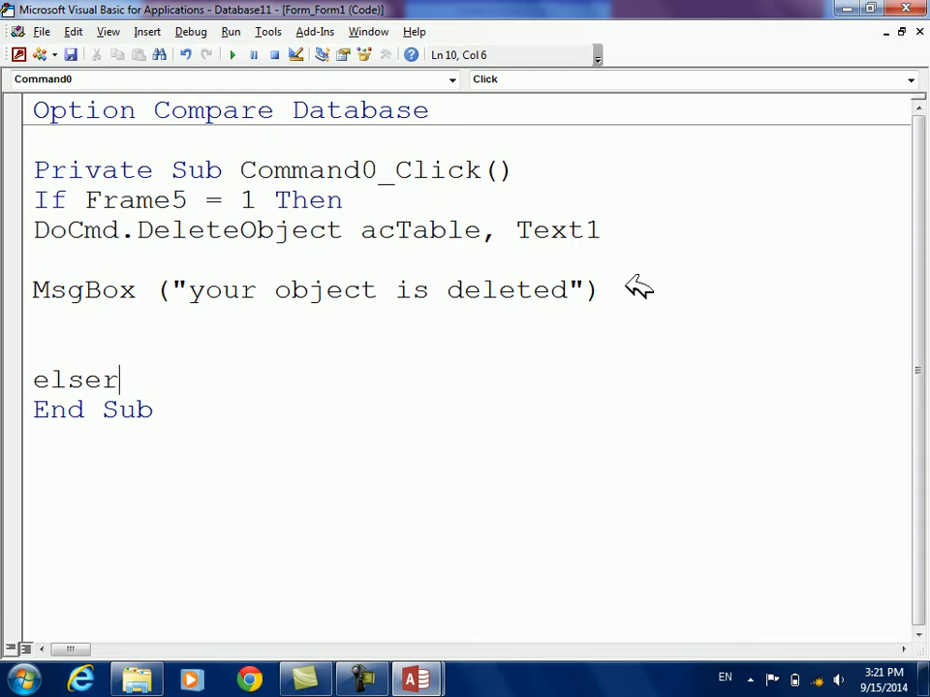
pyautogui.write('if frame')
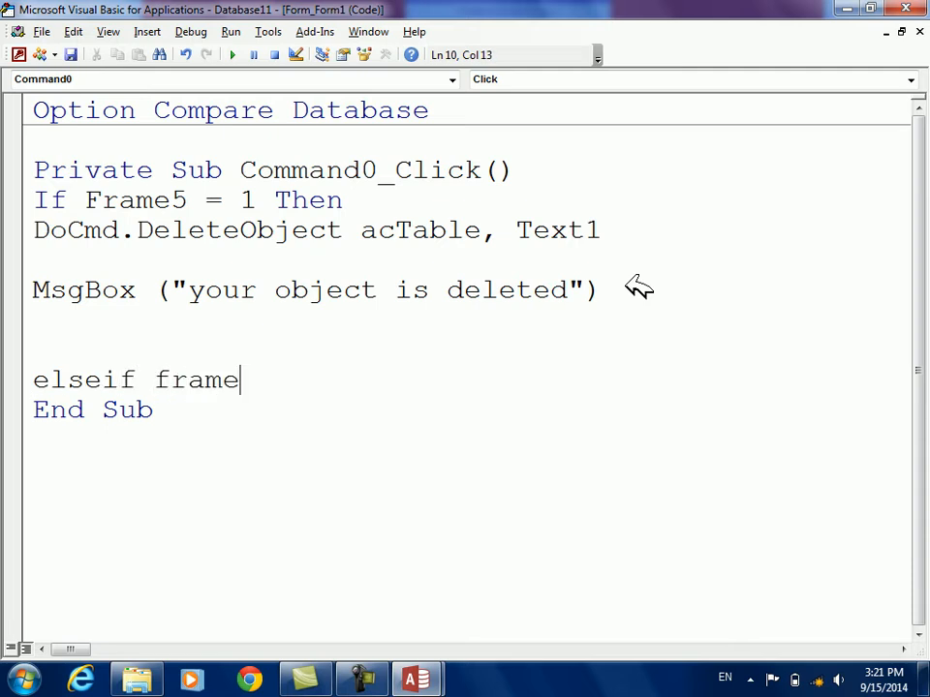
pyautogui.write('5=2 then')
pyautogui.press('Return')
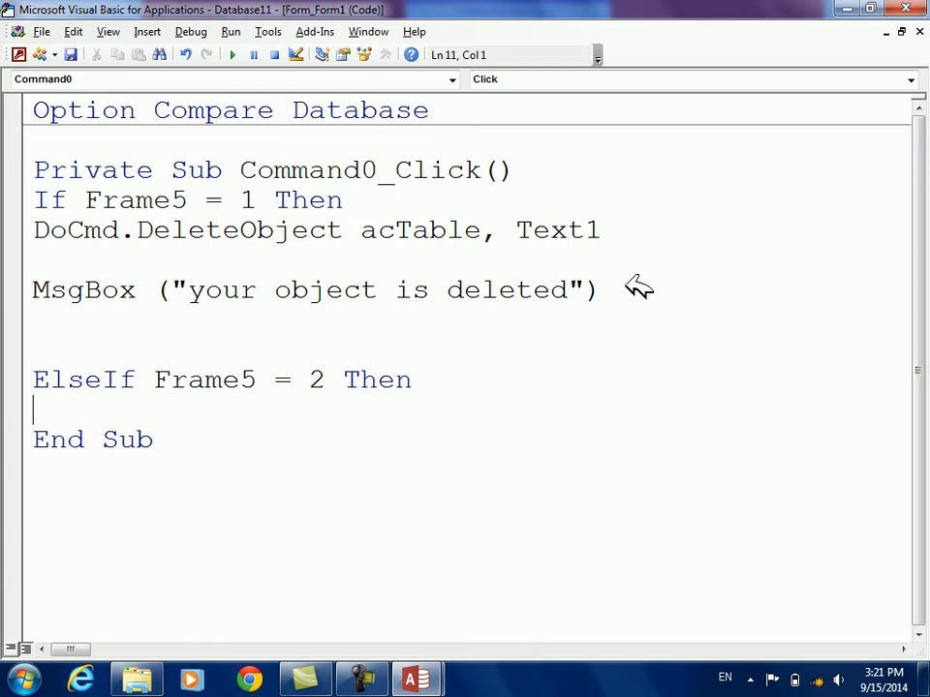
# Add the statement DoCmd.DeleteObject acQuery, Text1 under the ElseIf Frame5 = 2 Then line
pyautogui.write('domcd.')
pyautogui.write('md.dele')
pyautogui.press('Tab')
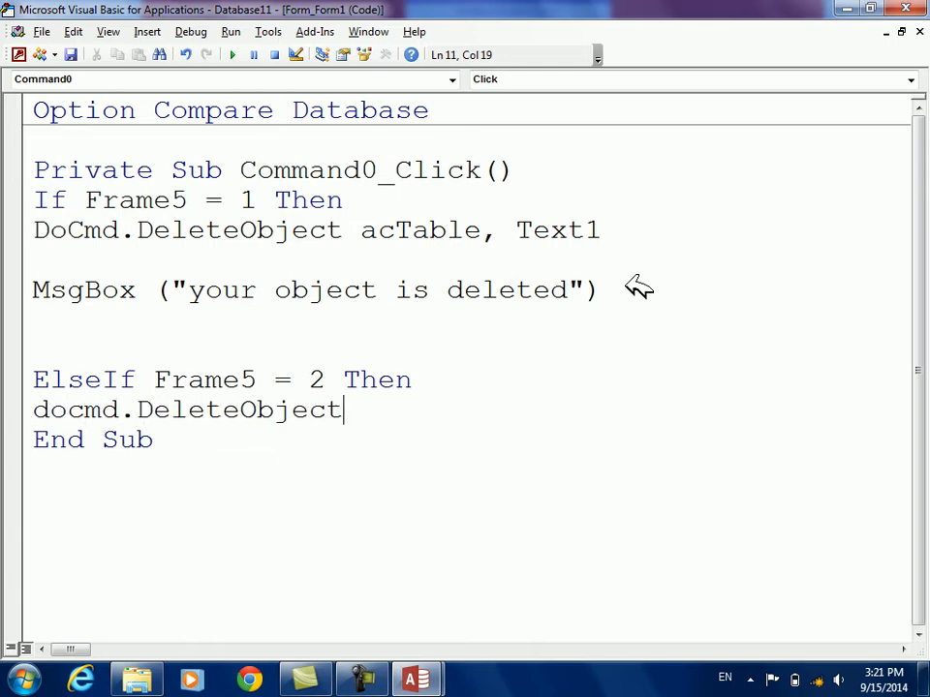
pyautogui.write('acq')
pyautogui.press('Tab')
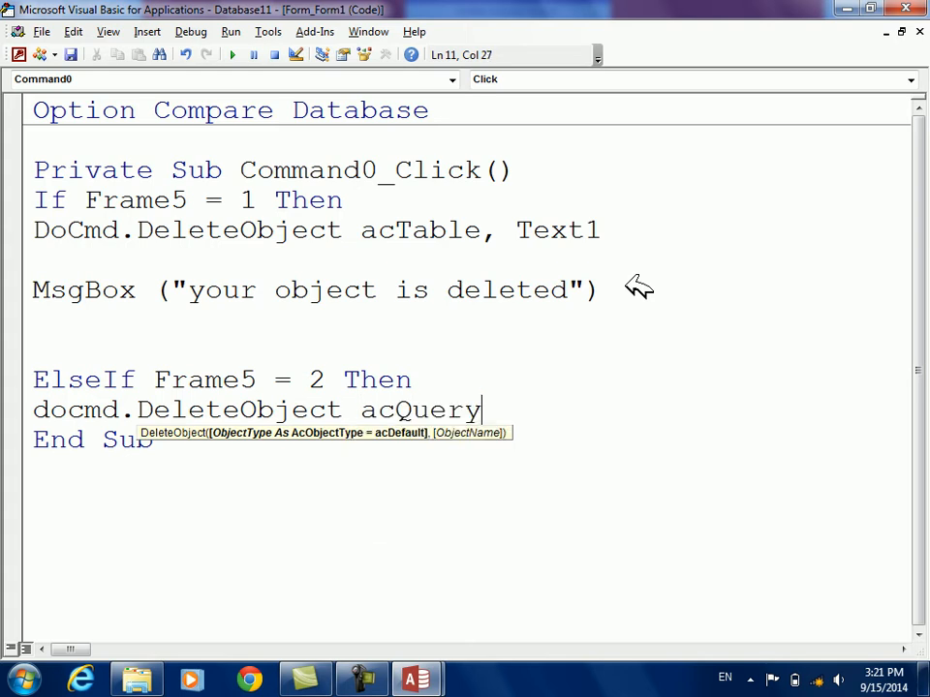
pyautogui.write(',tex')
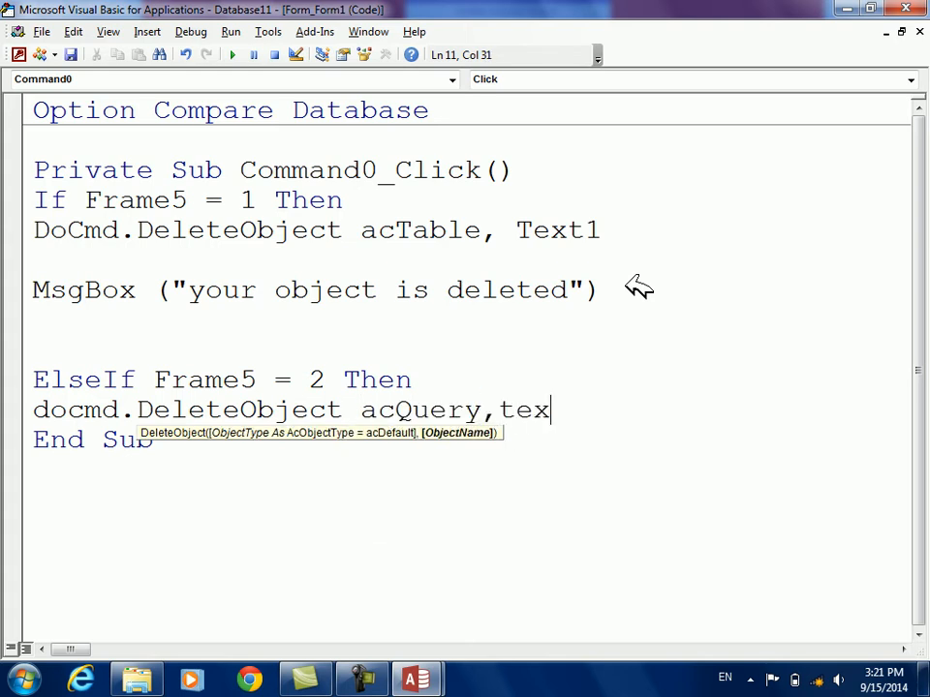
pyautogui.write('t1')
pyautogui.press('Return')
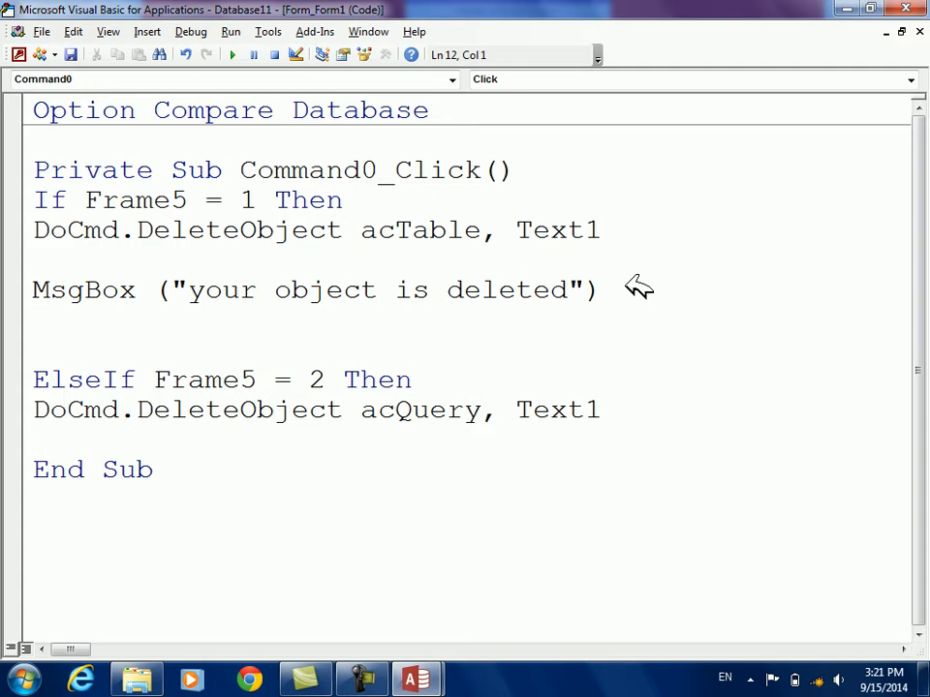
# Add MsgBox ("your object deleted") below the acQuery statement, followed by a blank line
pyautogui.write('msgbox("your object deleted")')
pyautogui.press('Return')
pyautogui.press('Return')
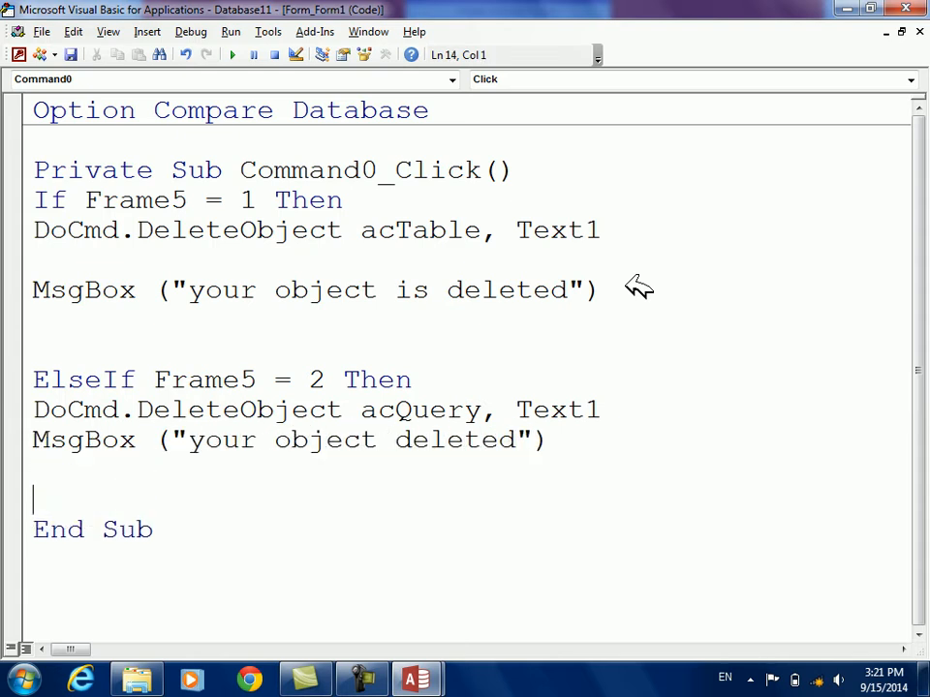
# Add the branch ElseIf Frame5 = 3 Then with the statement DoCmd.DeleteObject acForm, Text1
pyautogui.write('elseif frame')
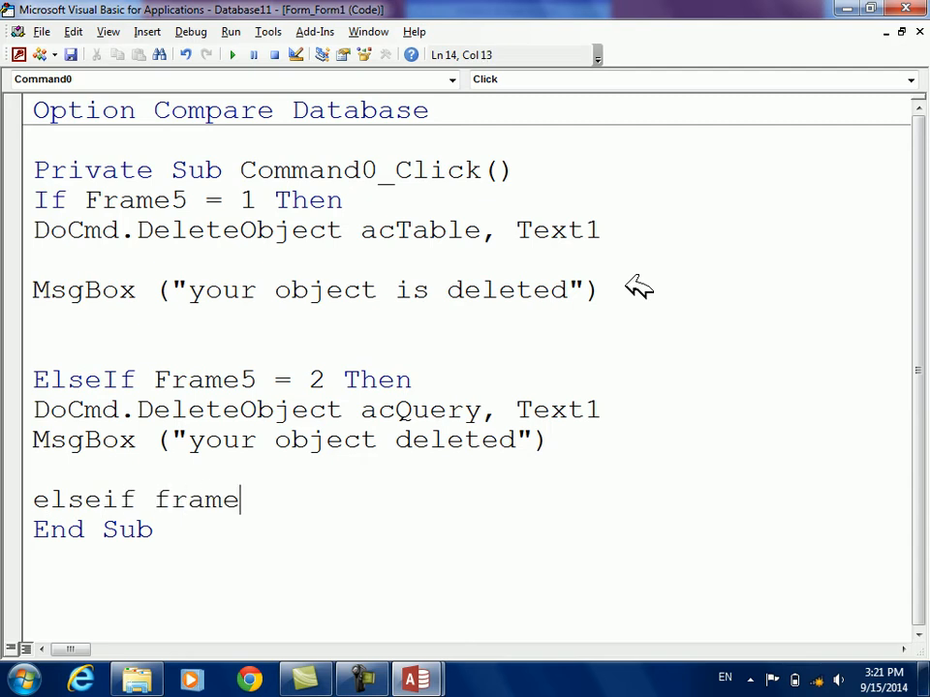
pyautogui.write('5=3 then')
pyautogui.press('Return')
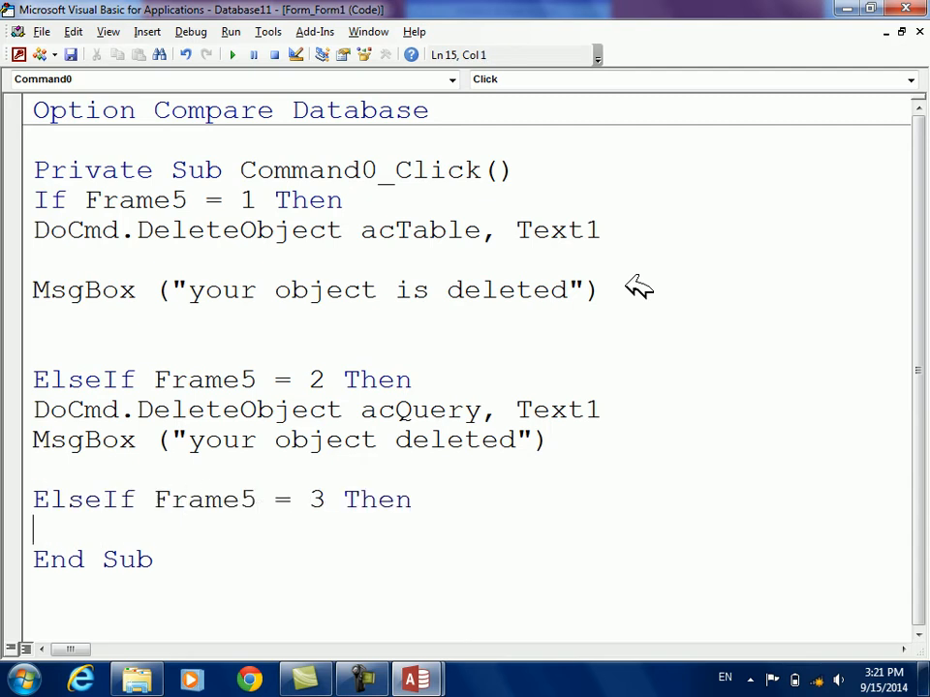
pyautogui.write('docmd.')
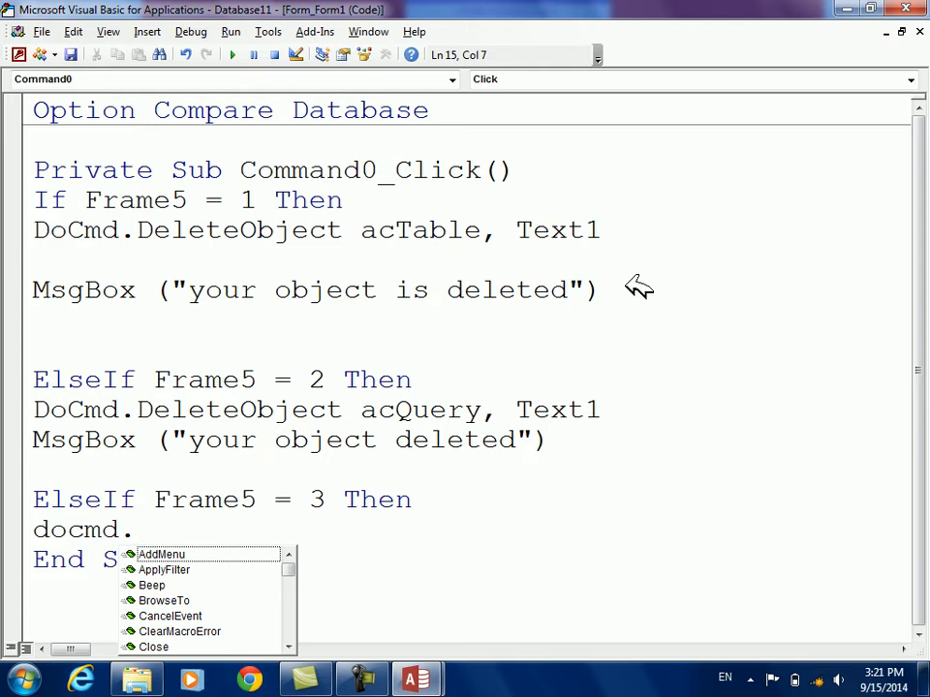
pyautogui.write('dele')
pyautogui.press('Tab')
pyautogui.write('acfo')
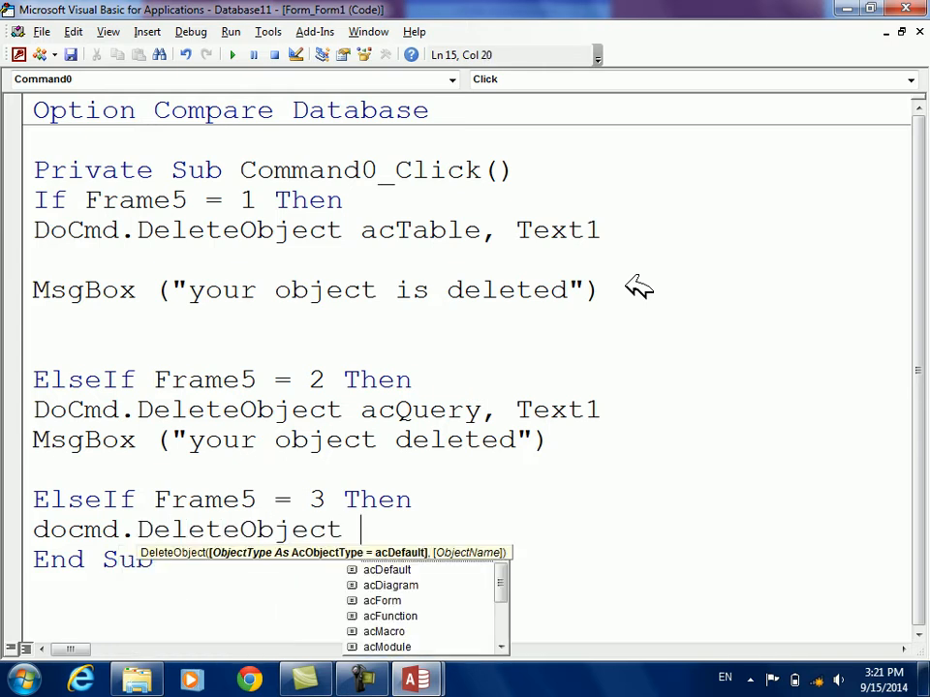
pyautogui.press('Tab')
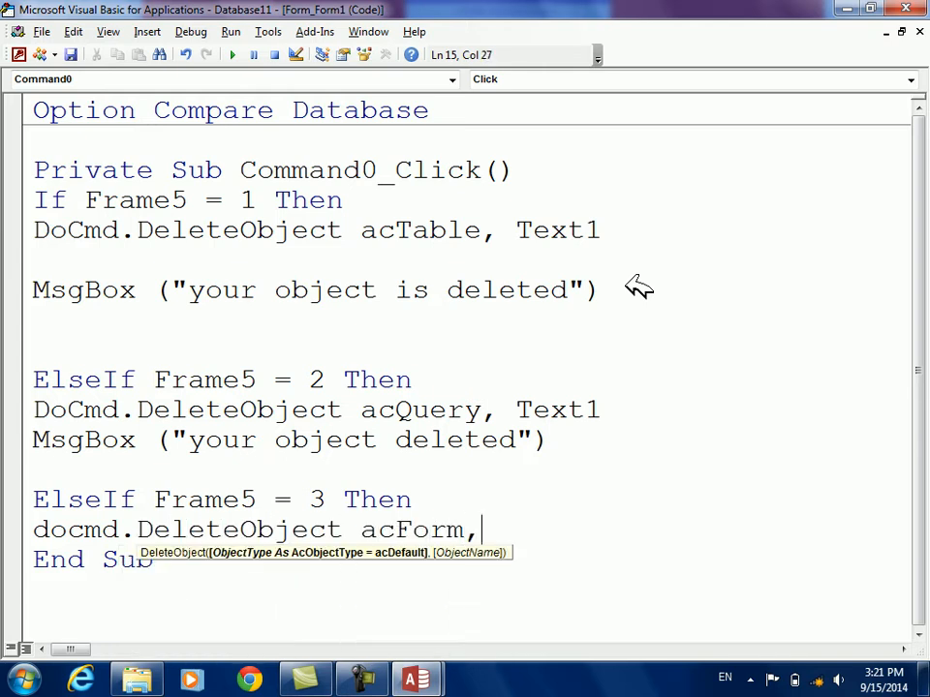
pyautogui.write(',text1')
pyautogui.press('Return')
# Add MsgBox ("your object has been deleted") to the Frame5 = 3 branch and close the block with End If
pyautogui.write('msgbox("y')
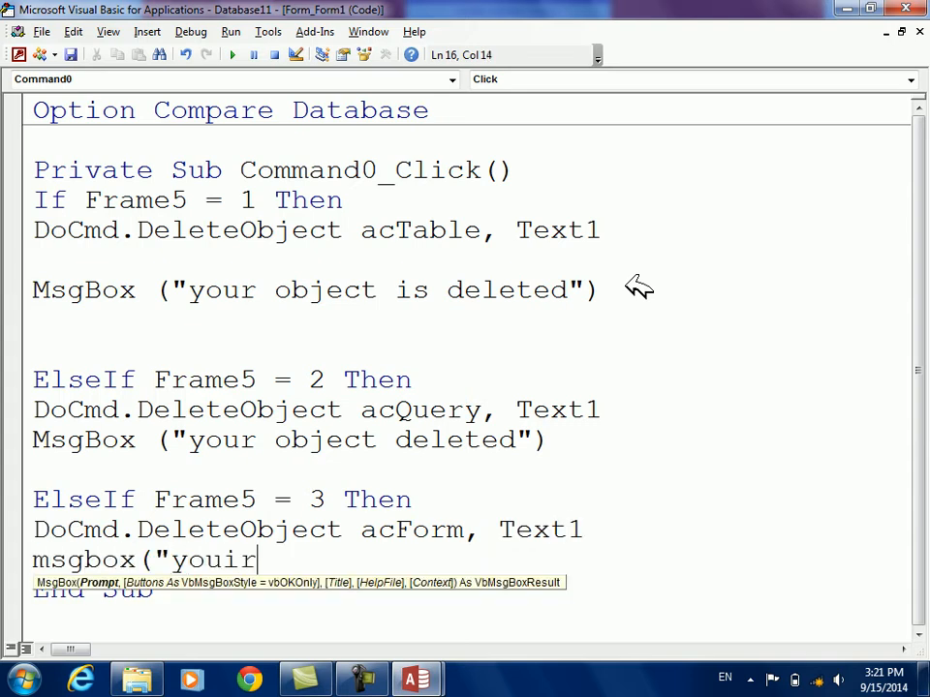
pyautogui.write('our object has')
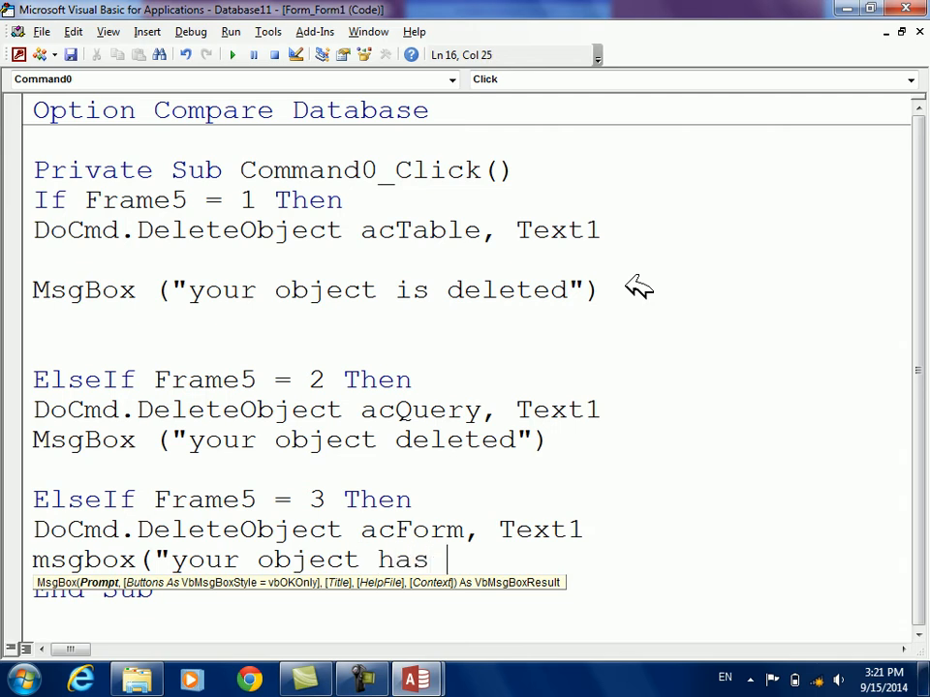
pyautogui.write(' been deleted')
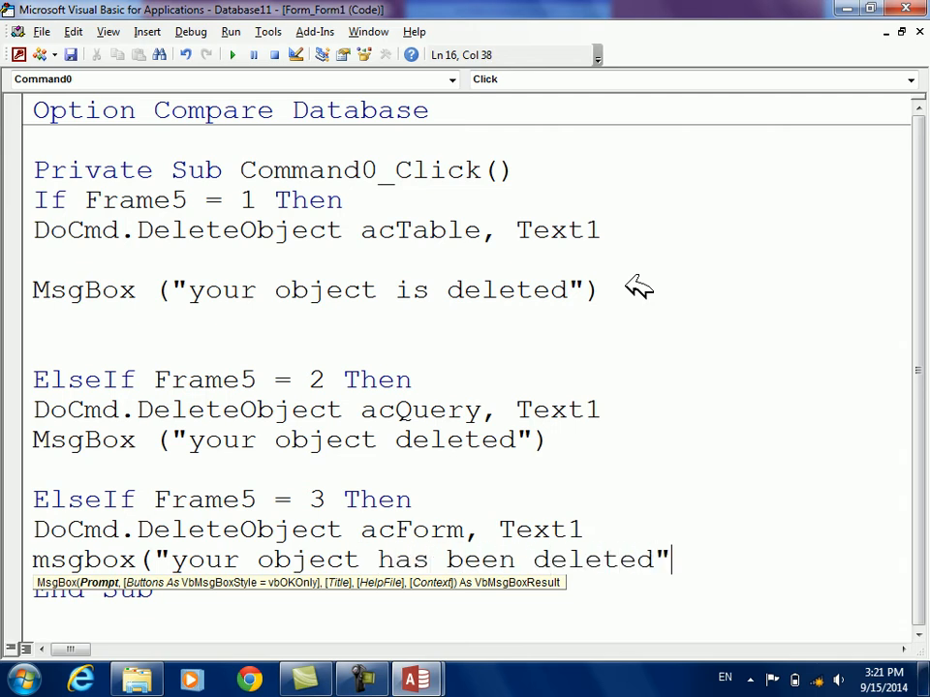
pyautogui.press('Return')
pyautogui.press('Down')
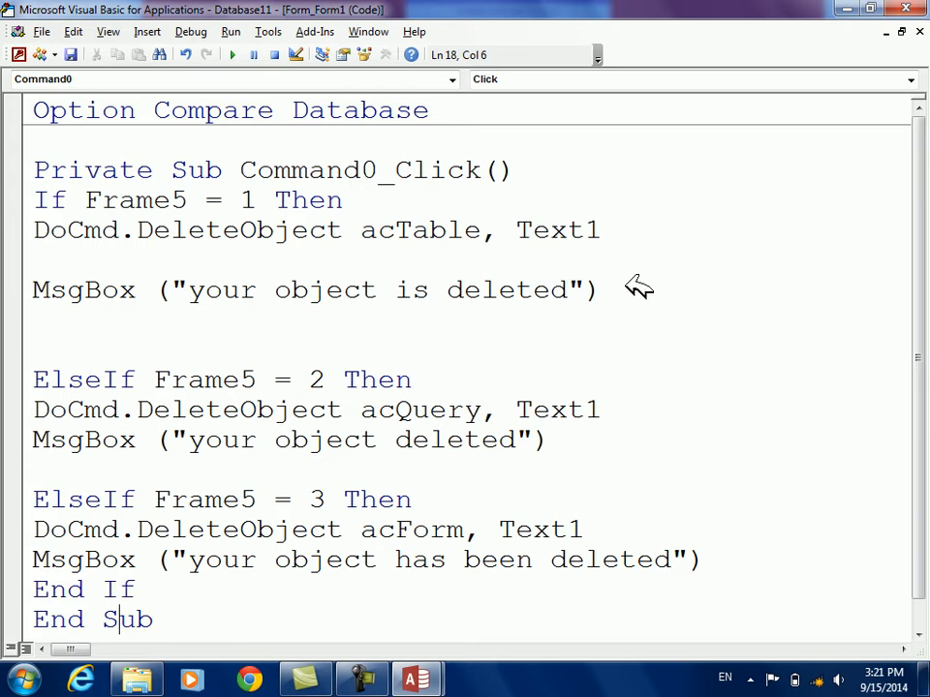
# Return from the code to the Form1 design and save it
pyautogui.hotkey('alt', 'F11')
pyautogui.hotkey('ctrl', 's')
pyautogui.press('Return')
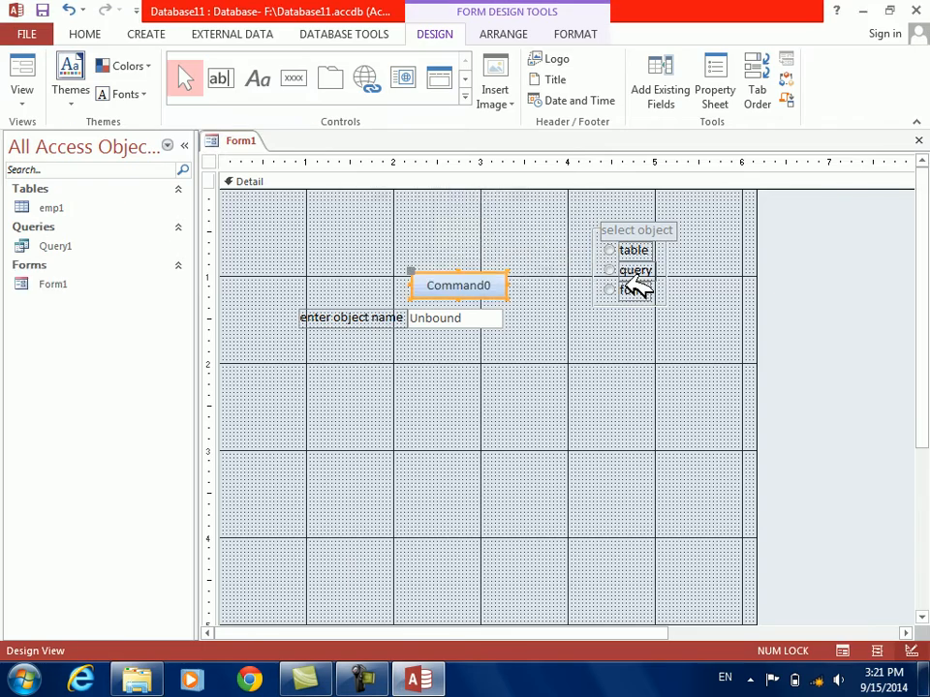
# Create a blank form, save it as Form2 and close it
pyautogui.click(147, 34)
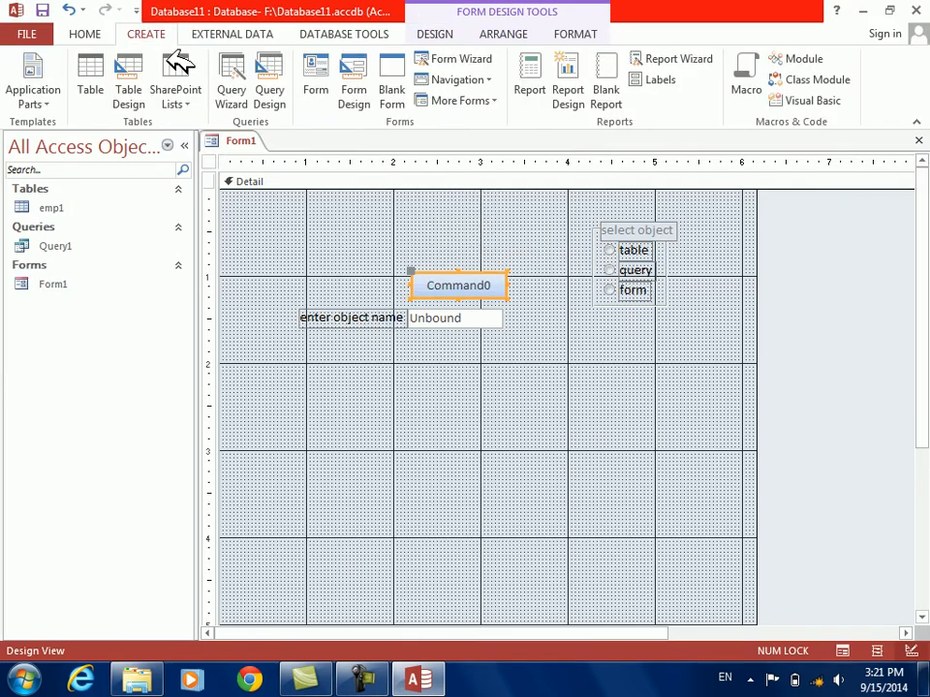
pyautogui.click(390, 101)
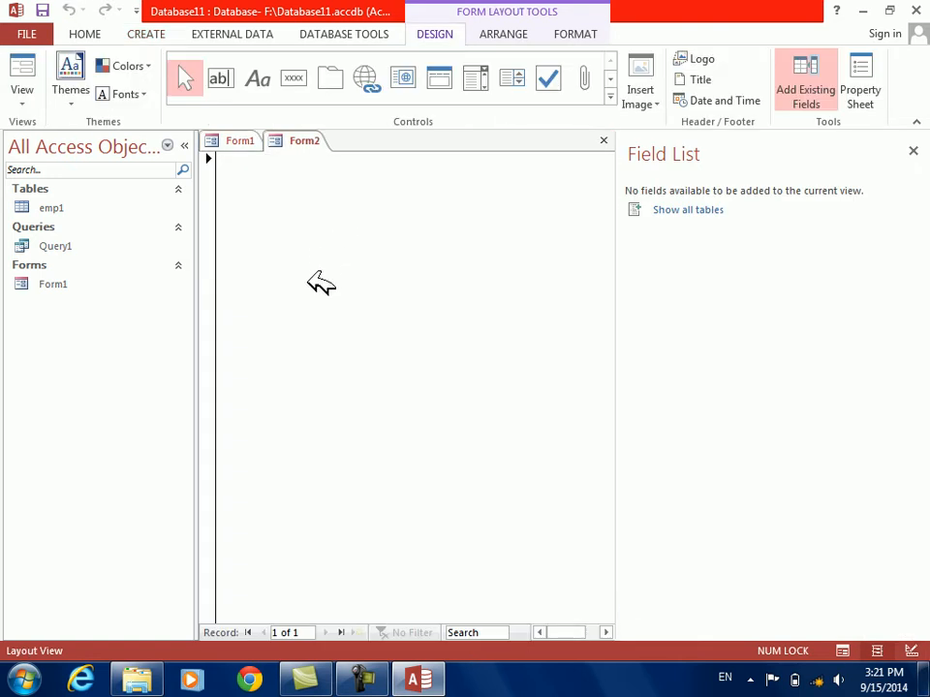
pyautogui.hotkey('ctrl', 's')
pyautogui.click(473, 270)
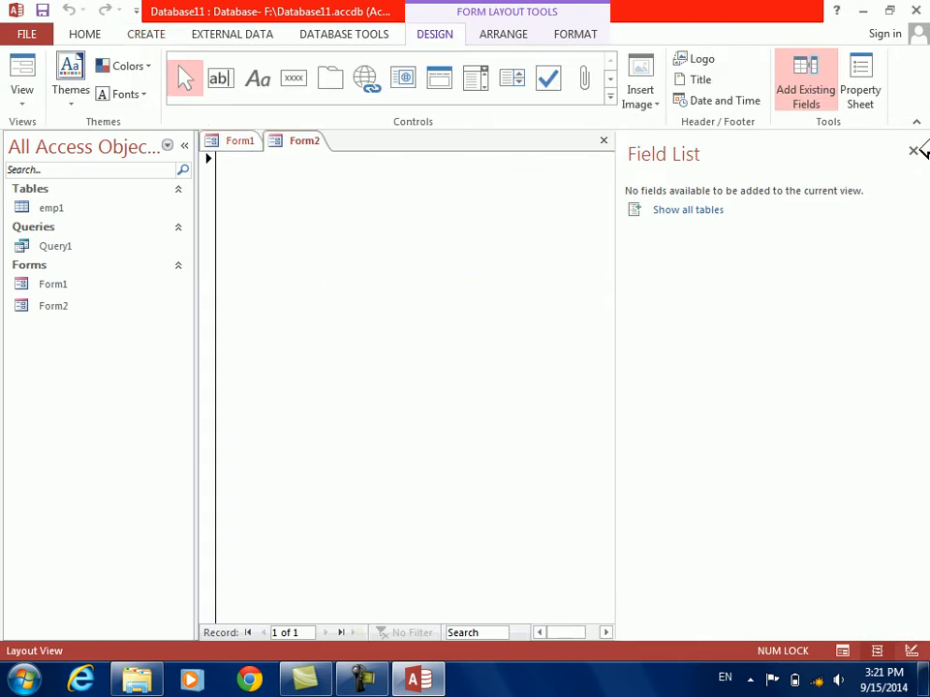
pyautogui.click(912, 151)
pyautogui.click(920, 140)
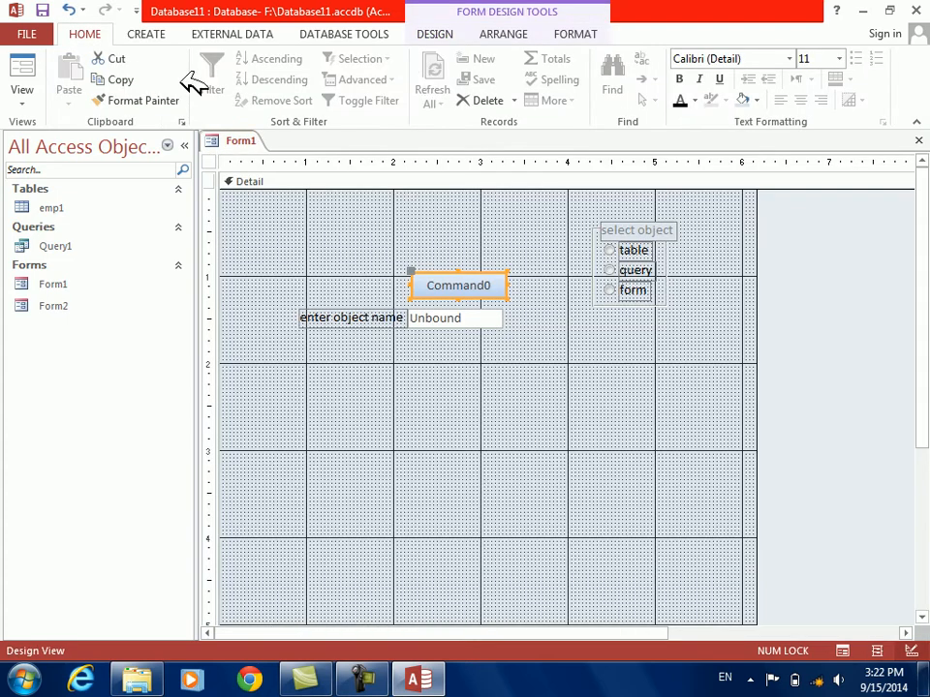
# Show Form1 in Form View, choose form as the object type, and delete form2 with the command button
pyautogui.click(27, 67)
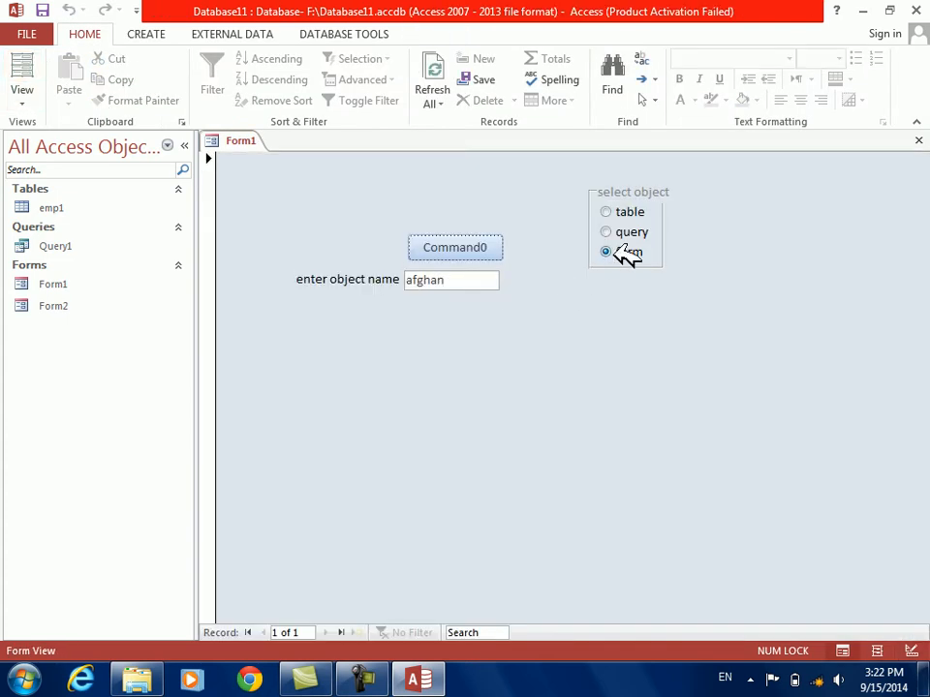
pyautogui.moveTo(474, 279); pyautogui.dragTo(207, 260)
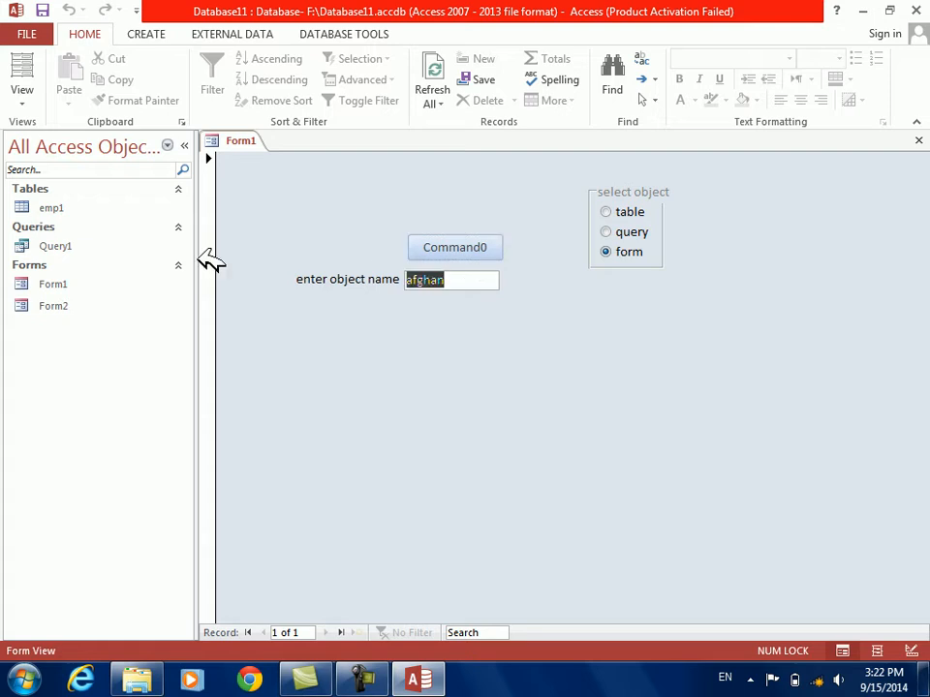
pyautogui.write('form2')
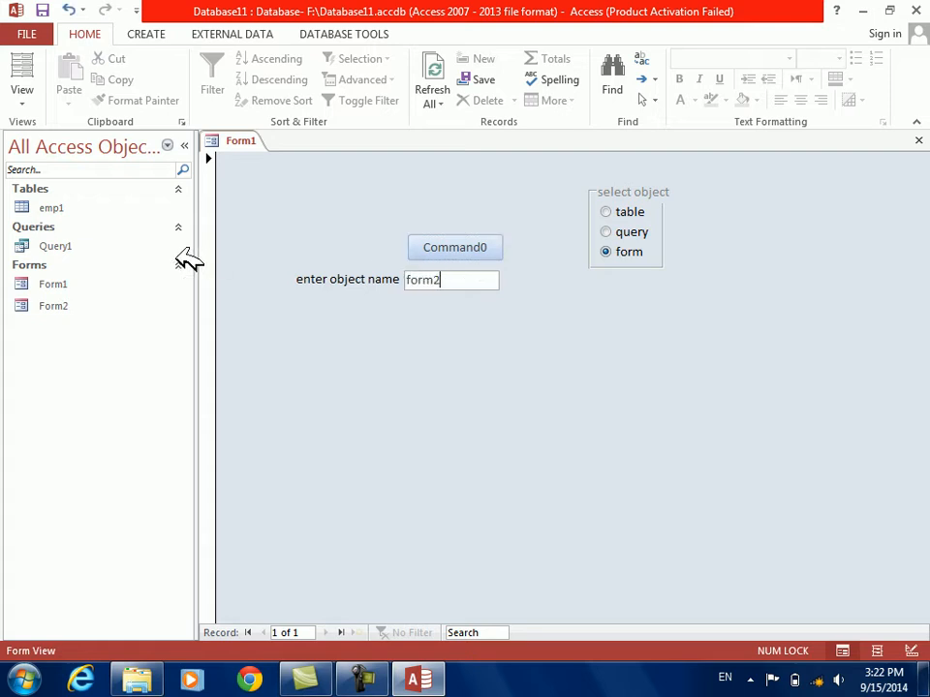
pyautogui.click(451, 249)
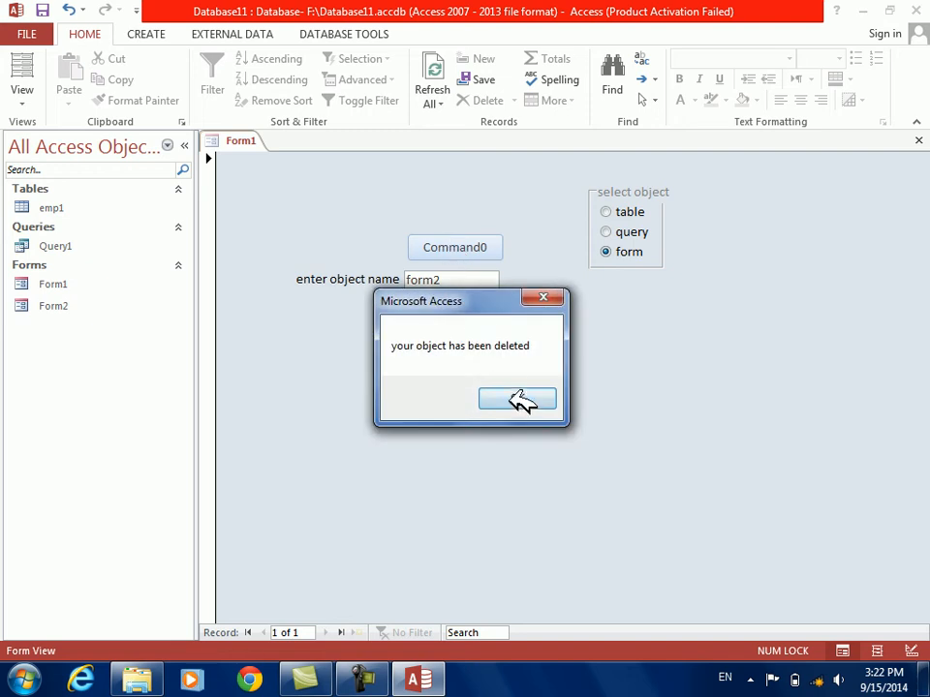
pyautogui.click(520, 401)
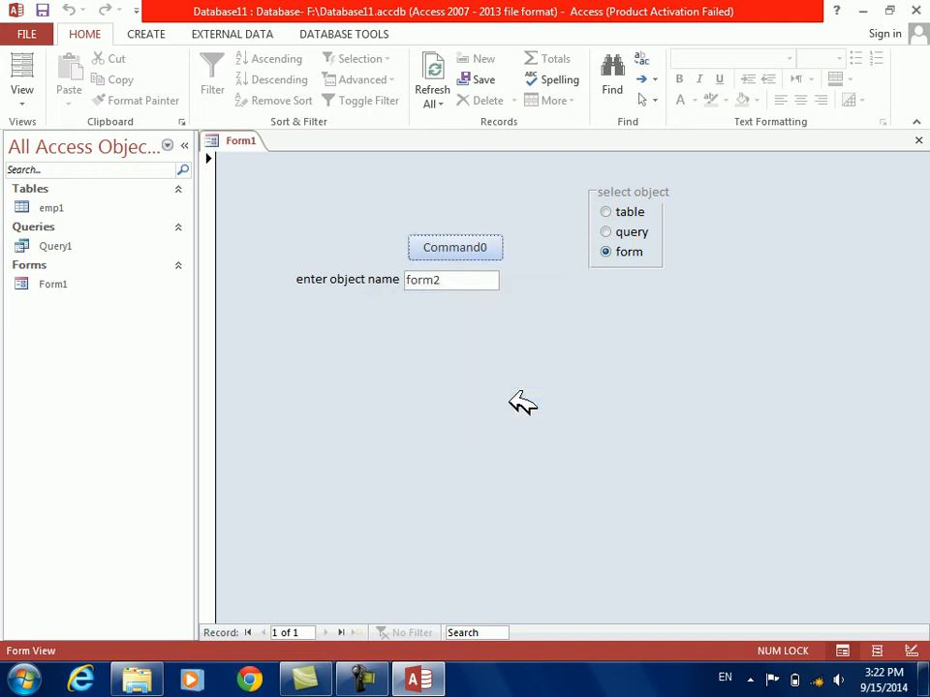
# Choose query as the object type and delete query1 with the command button
pyautogui.click(607, 233)
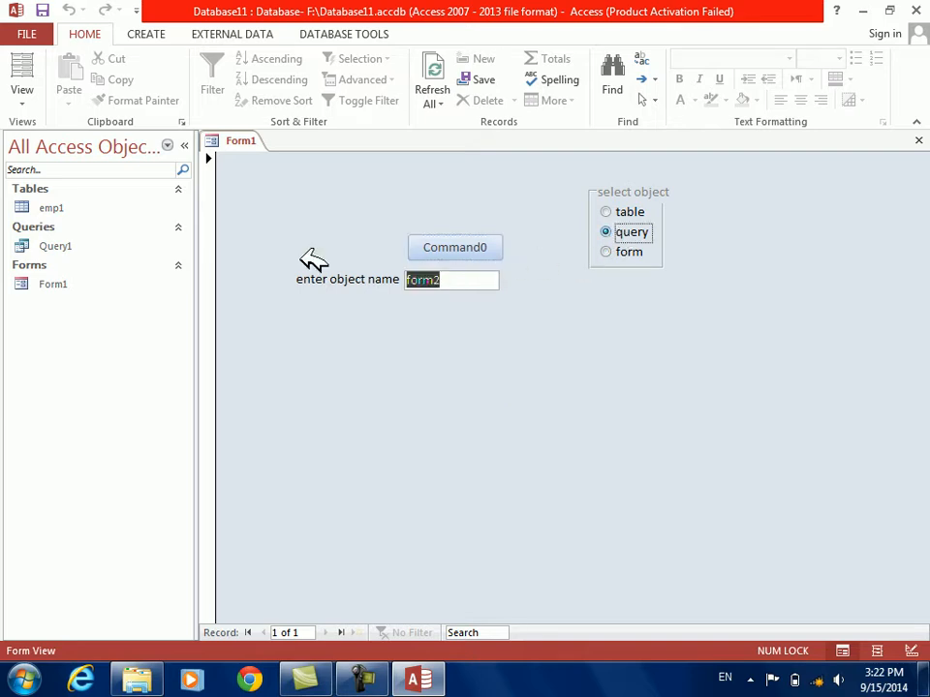
pyautogui.moveTo(469, 272); pyautogui.dragTo(243, 247)
pyautogui.write('query1')
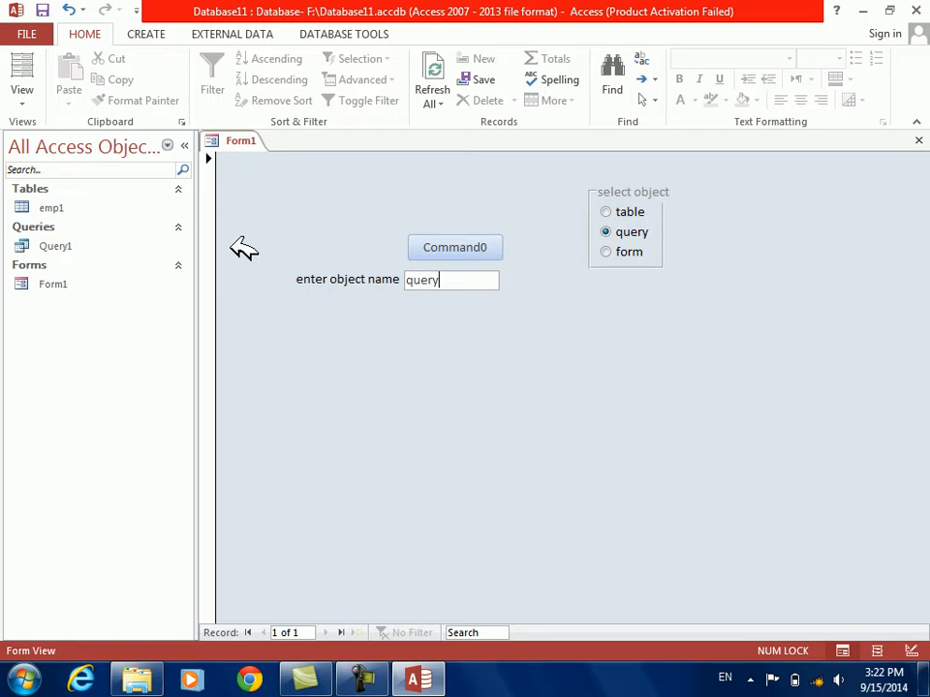
pyautogui.click(449, 249)
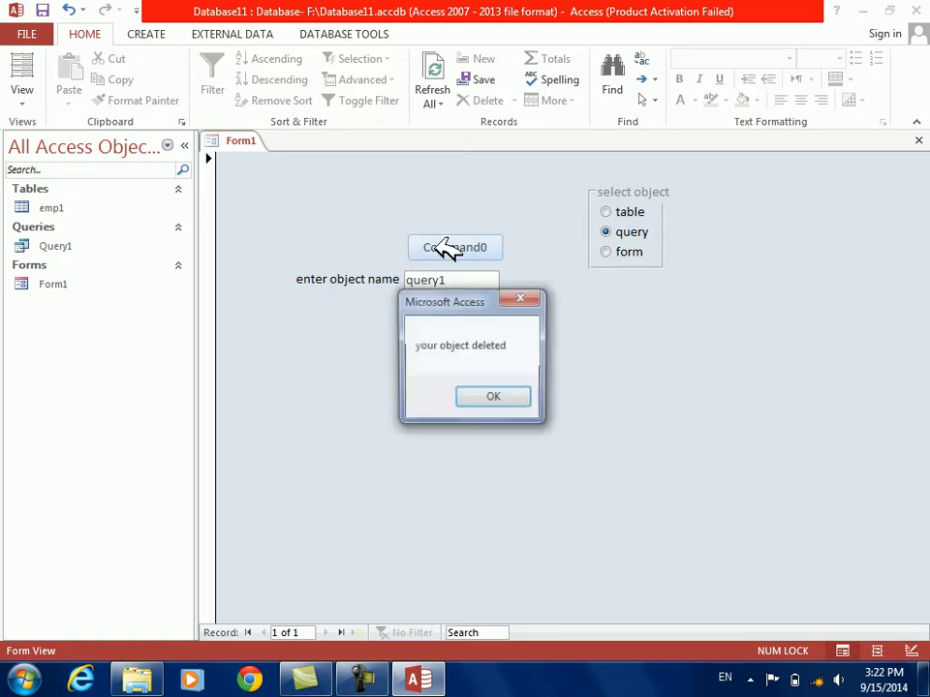
pyautogui.click(518, 399)
# Choose table as the object type and delete emp1 with the command button
pyautogui.click(620, 211)
pyautogui.moveTo(488, 280); pyautogui.dragTo(208, 259)
pyautogui.write('emp1')
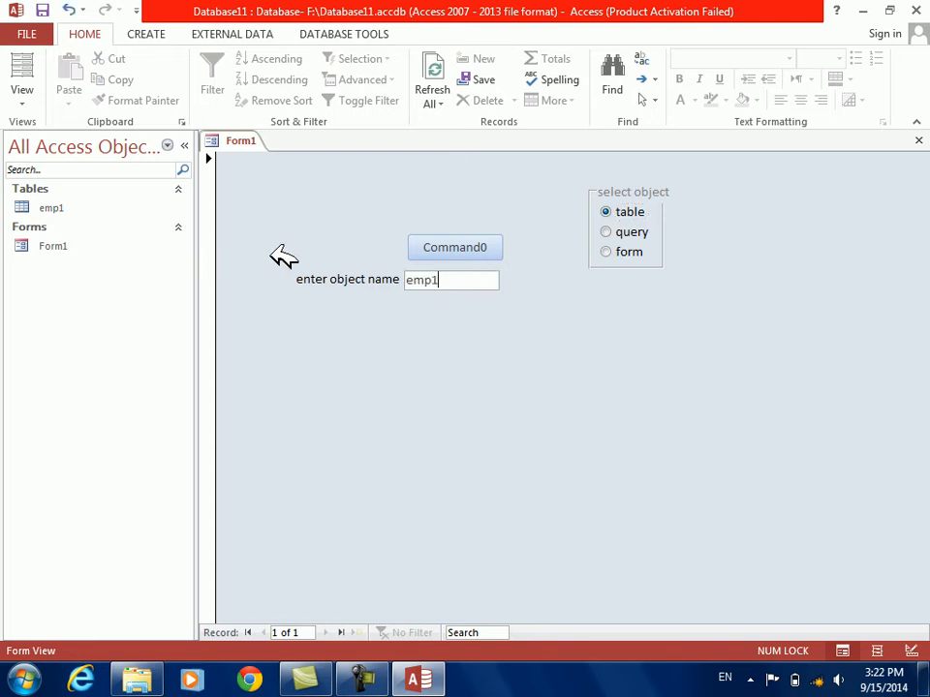
pyautogui.click(446, 249)
pyautogui.click(505, 399)
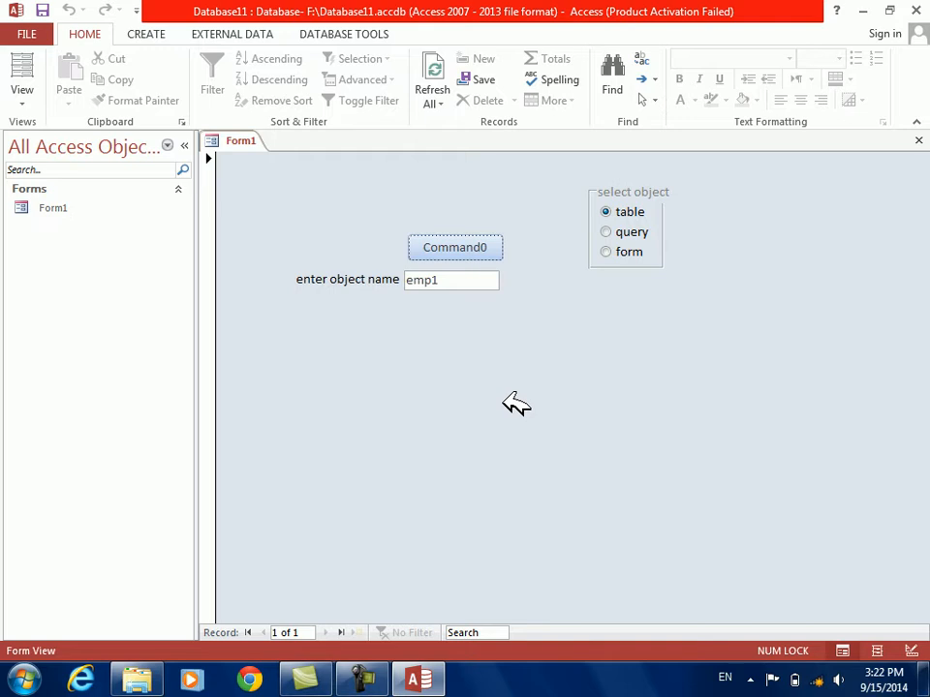
# Switch Form1 to Design View and change the command button's caption to delete
pyautogui.rightClick(505, 401)
pyautogui.click(530, 449)
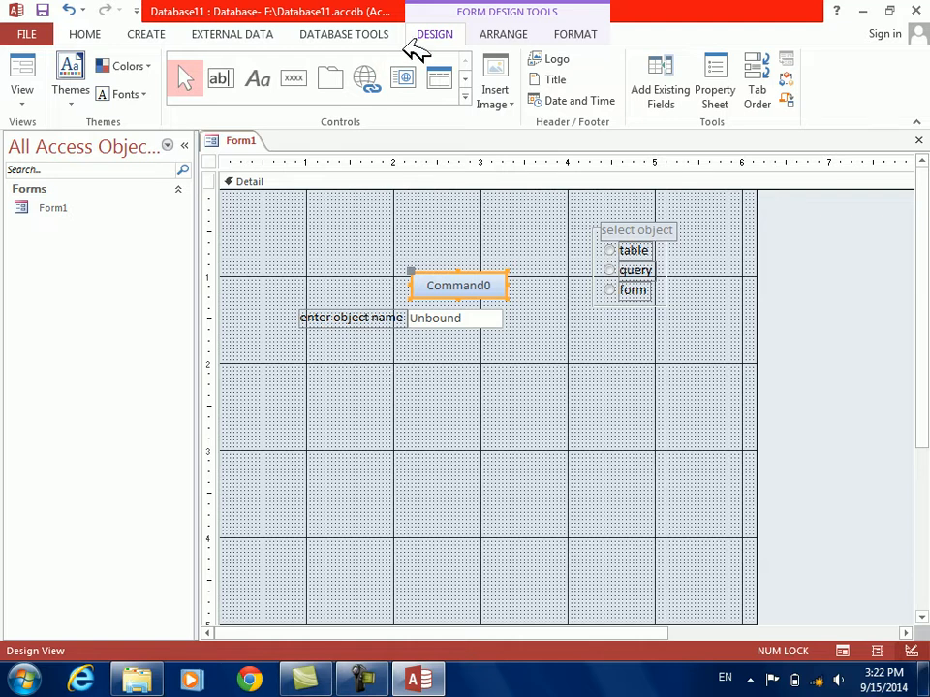
pyautogui.click(466, 94)
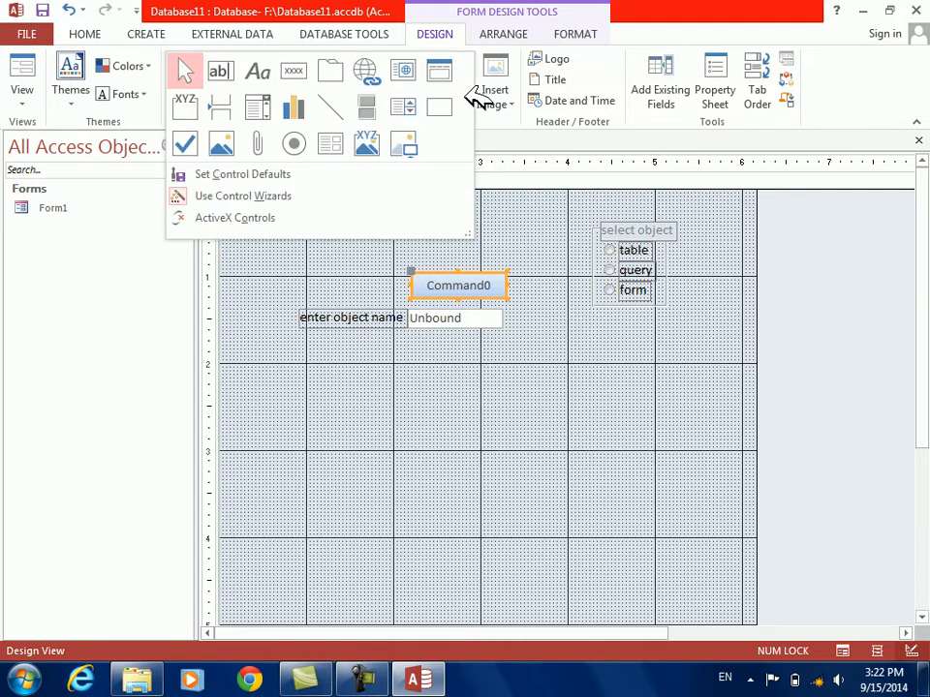
pyautogui.click(514, 243)
pyautogui.click(494, 274)
pyautogui.press('BackSpace')
pyautogui.press('BackSpace')
pyautogui.press('BackSpace')
pyautogui.press('BackSpace')
pyautogui.press('BackSpace')
pyautogui.press('BackSpace')
pyautogui.press('BackSpace')
pyautogui.press('BackSpace')
pyautogui.write('delete')
pyautogui.press('Return')
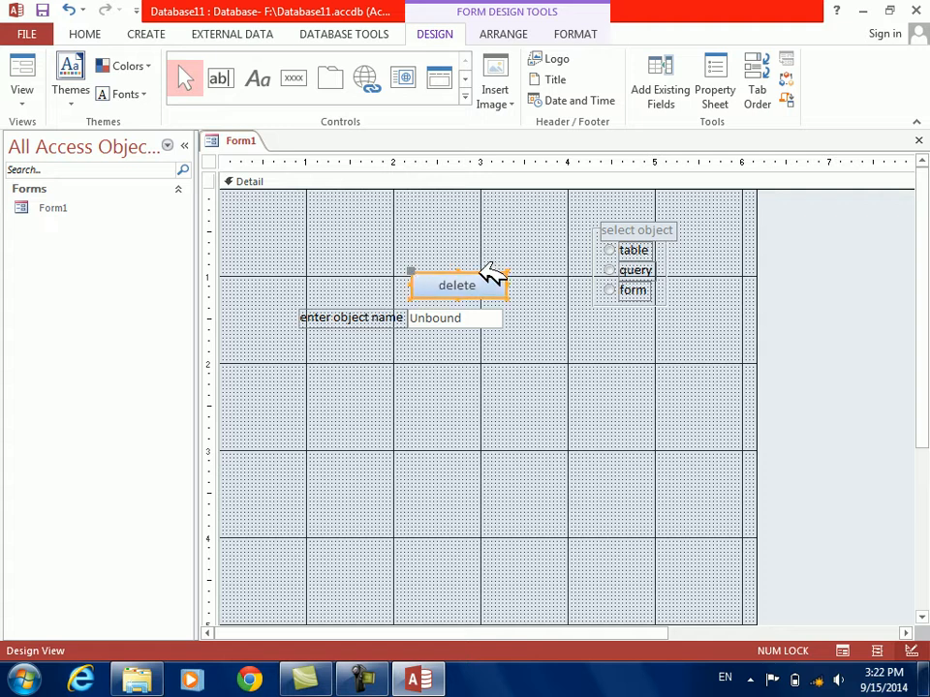
# Select the delete button together with the object name text box and set their Enabled property to No
pyautogui.moveTo(470, 254); pyautogui.dragTo(476, 317)
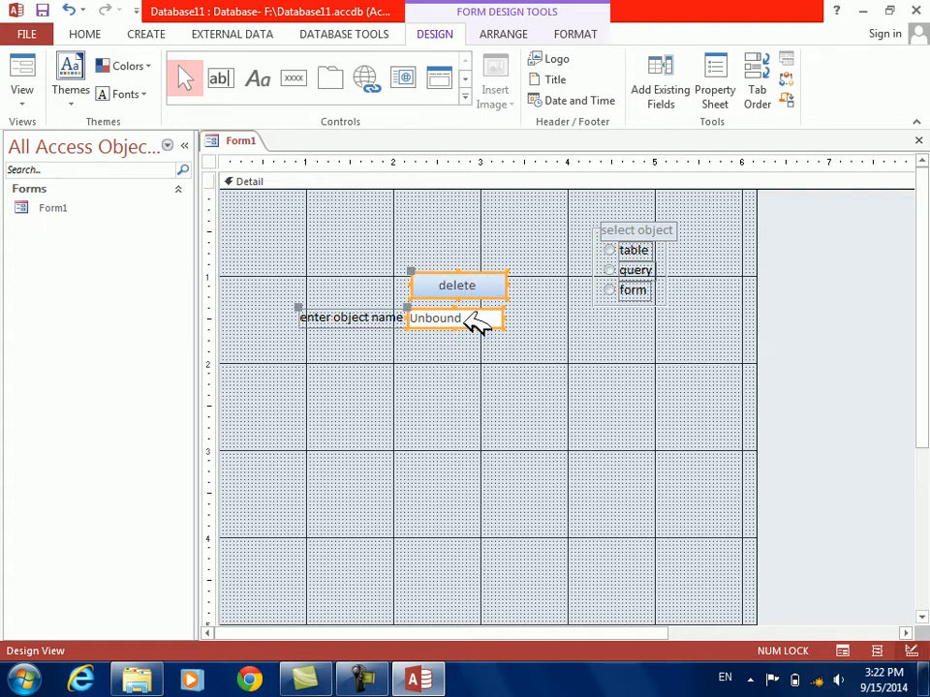
pyautogui.rightClick(476, 318)
pyautogui.click(513, 649)
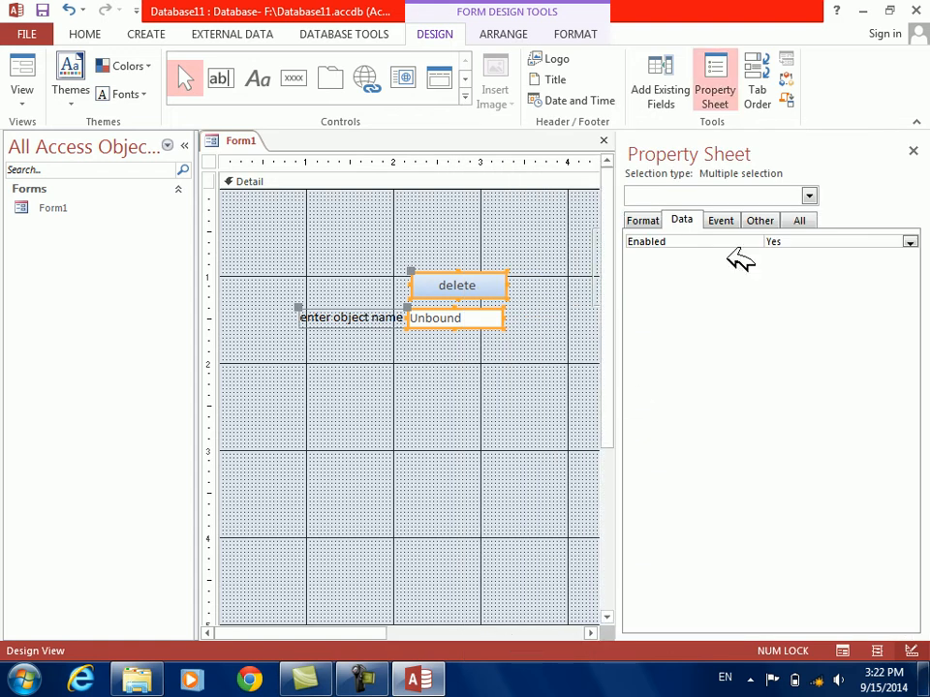
pyautogui.click(655, 219)
pyautogui.click(682, 220)
pyautogui.doubleClick(662, 242)
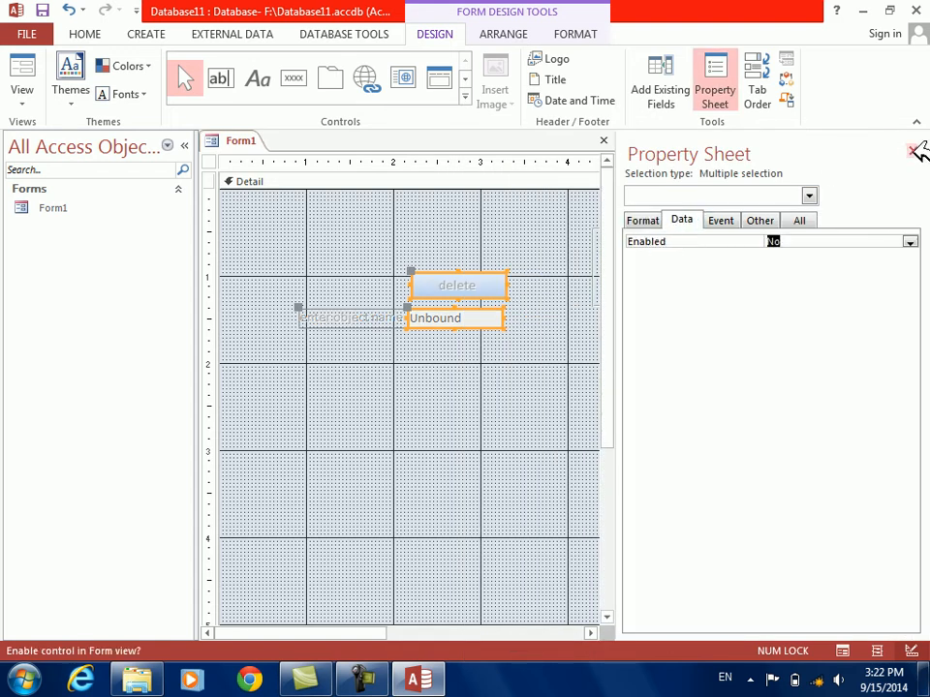
# Close the property sheet and add a check box to the form just below the object name text box
pyautogui.click(912, 151)
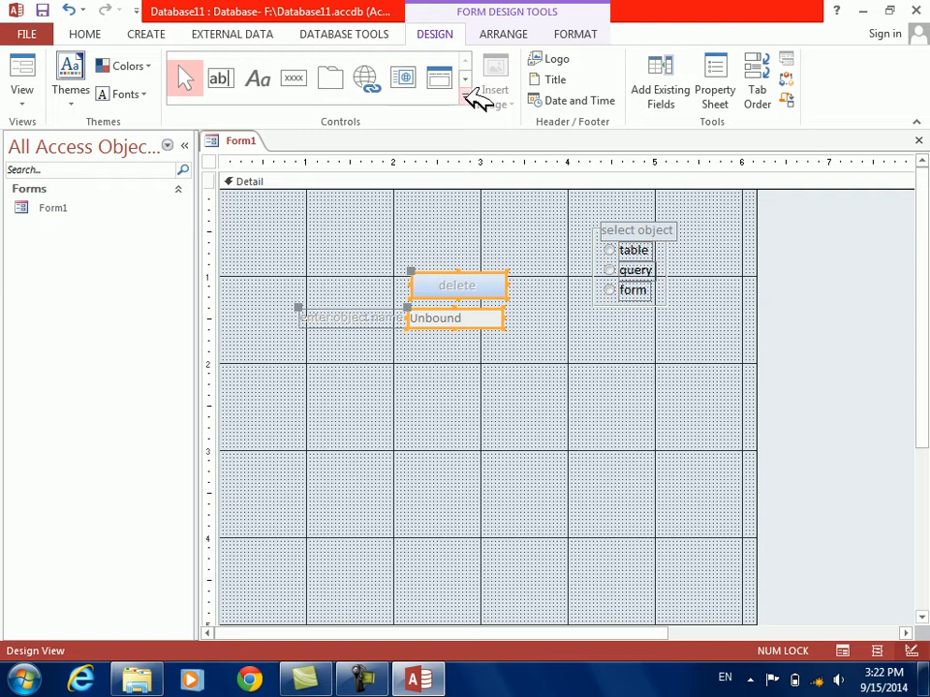
pyautogui.click(464, 95)
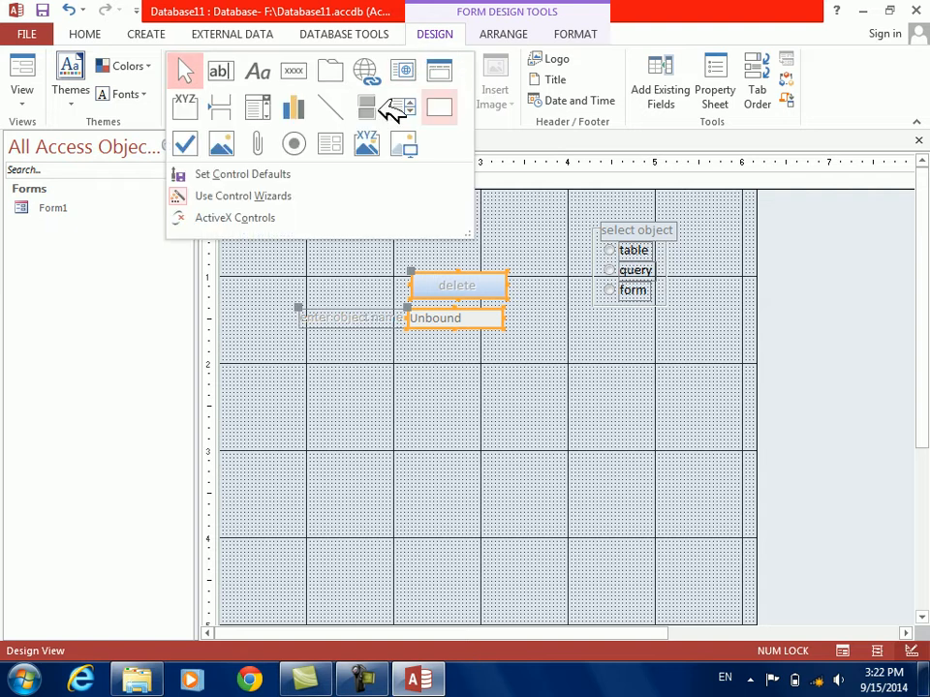
pyautogui.click(188, 143)
pyautogui.moveTo(407, 345); pyautogui.dragTo(508, 358)
pyautogui.click(532, 351)
# Change the new check box's label to "delete objects?" and make its font color black
pyautogui.click(453, 353)
pyautogui.press('F2')
pyautogui.press('BackSpace')
pyautogui.press('BackSpace')
pyautogui.press('BackSpace')
pyautogui.press('BackSpace')
pyautogui.press('BackSpace')
pyautogui.press('BackSpace')
pyautogui.press('BackSpace')
pyautogui.write('delet')
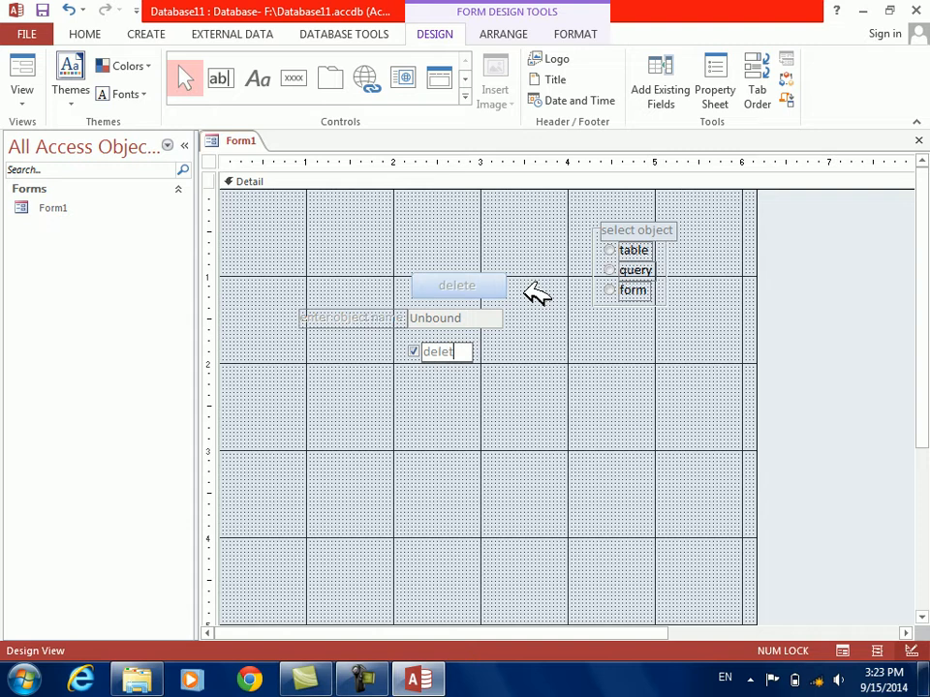
pyautogui.write('e objects?')
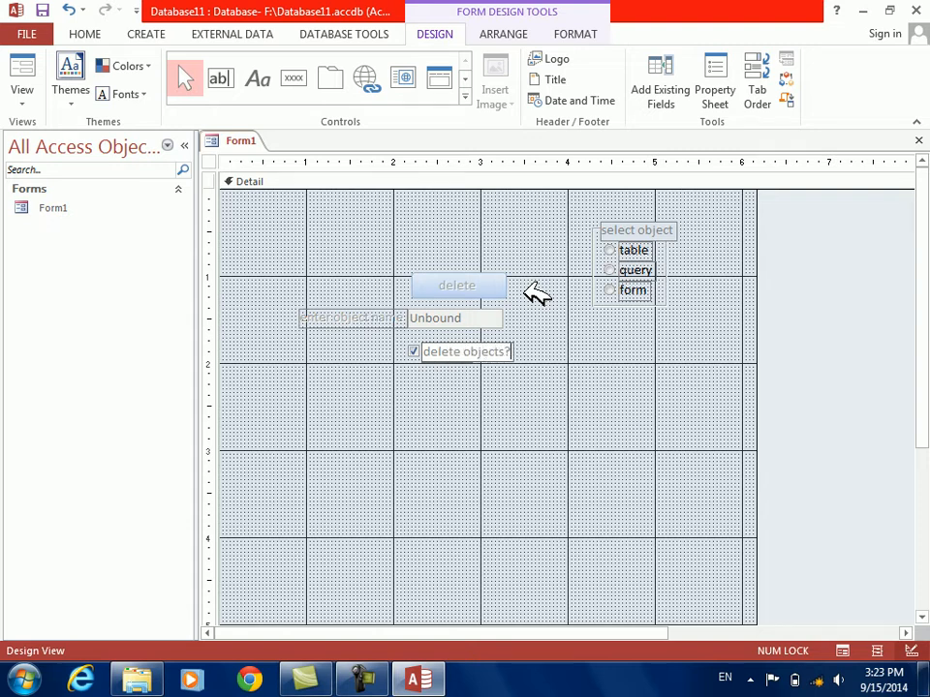
pyautogui.press('Return')
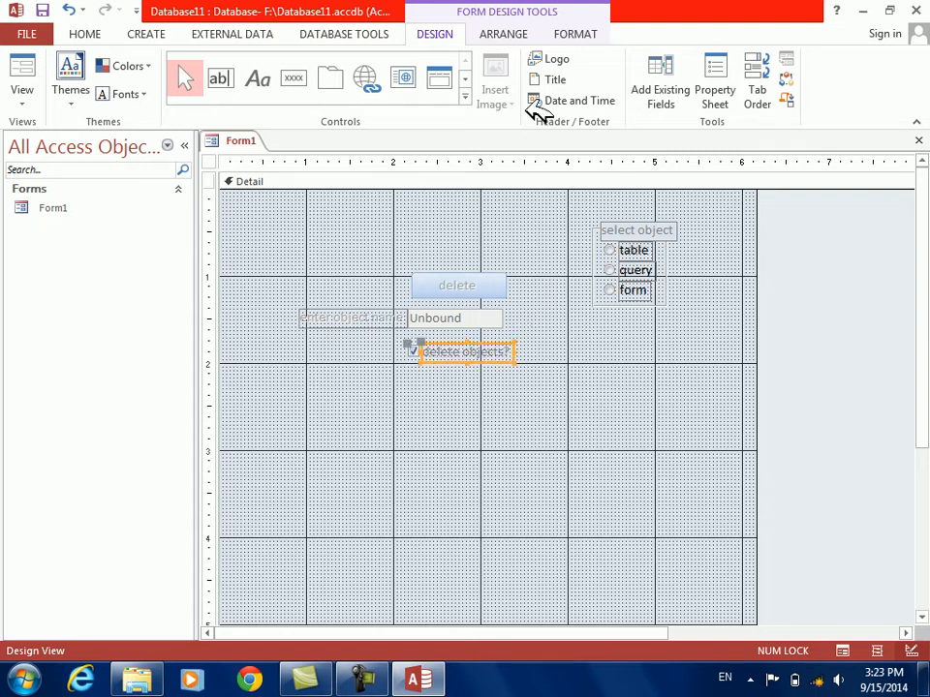
pyautogui.click(572, 36)
pyautogui.click(206, 94)
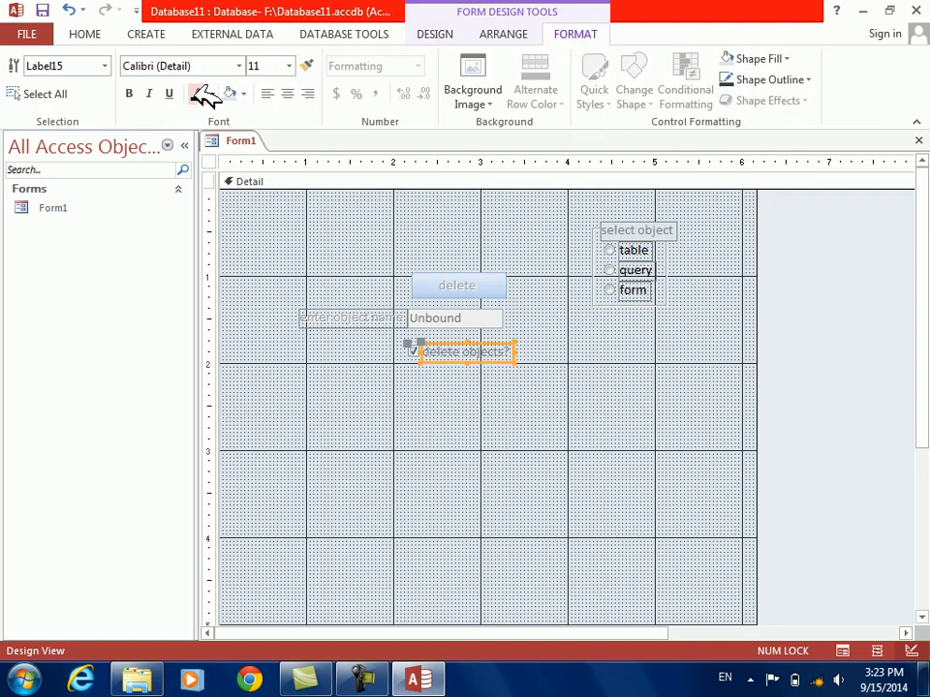
# Try the delete objects? check box in Form View and change the Windows color scheme to Windows 7 Basic
pyautogui.click(436, 32)
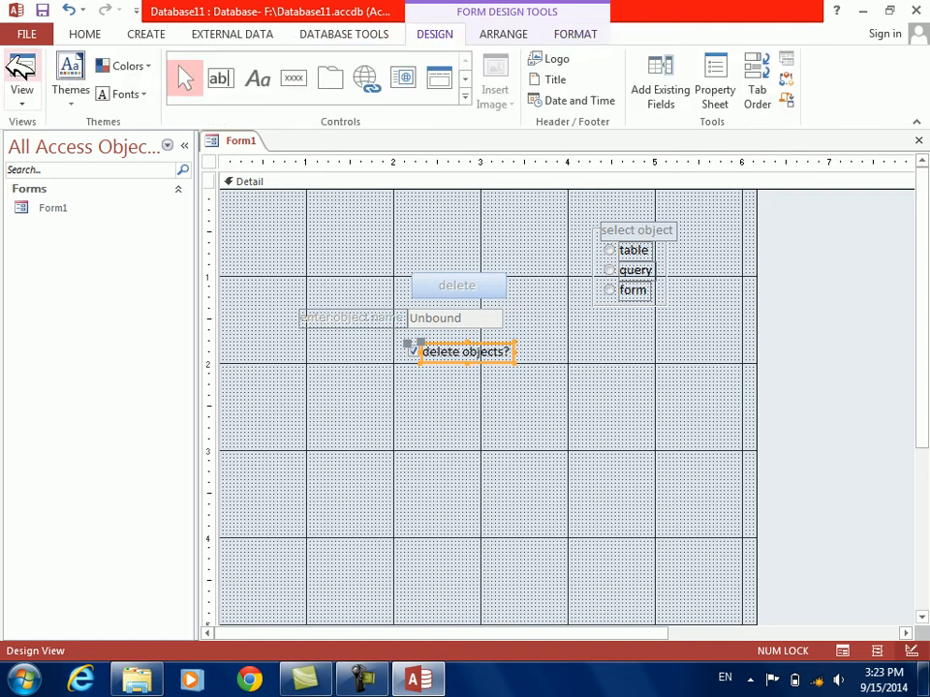
pyautogui.click(23, 68)
pyautogui.click(410, 313)
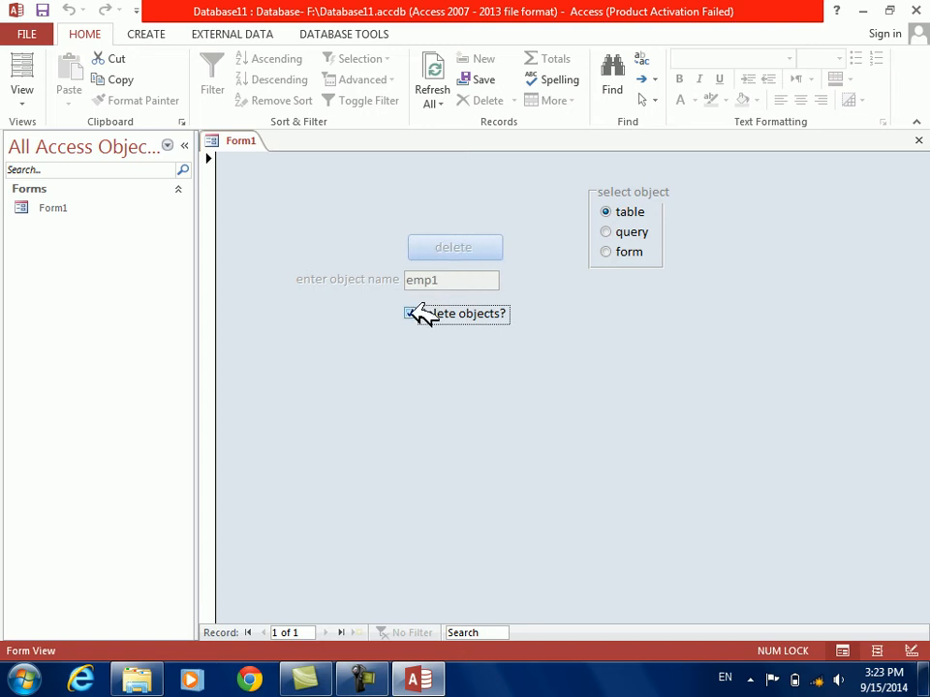
pyautogui.click(413, 312)
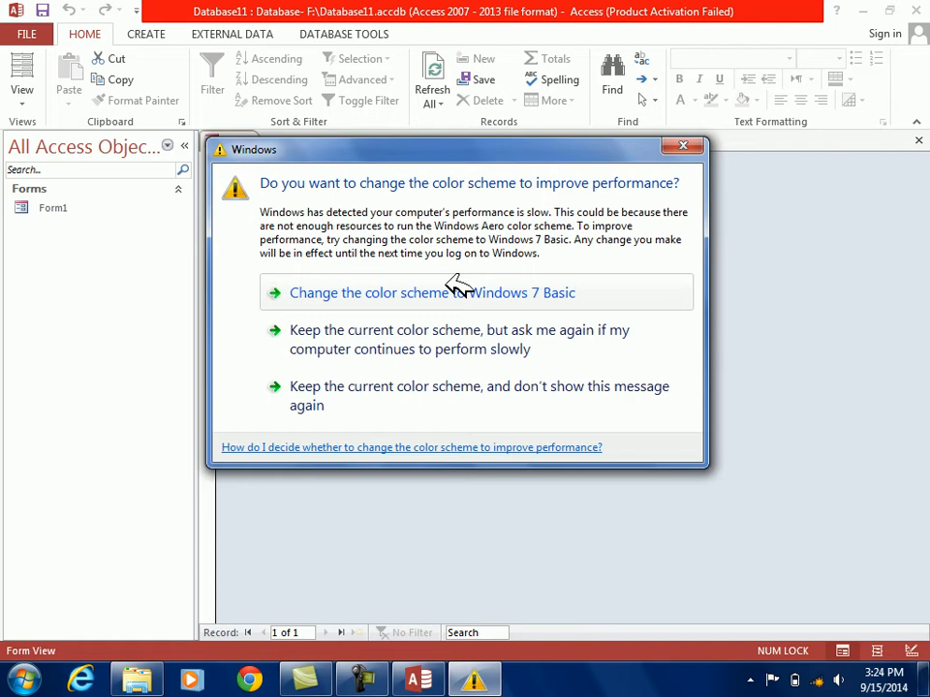
pyautogui.click(438, 289)
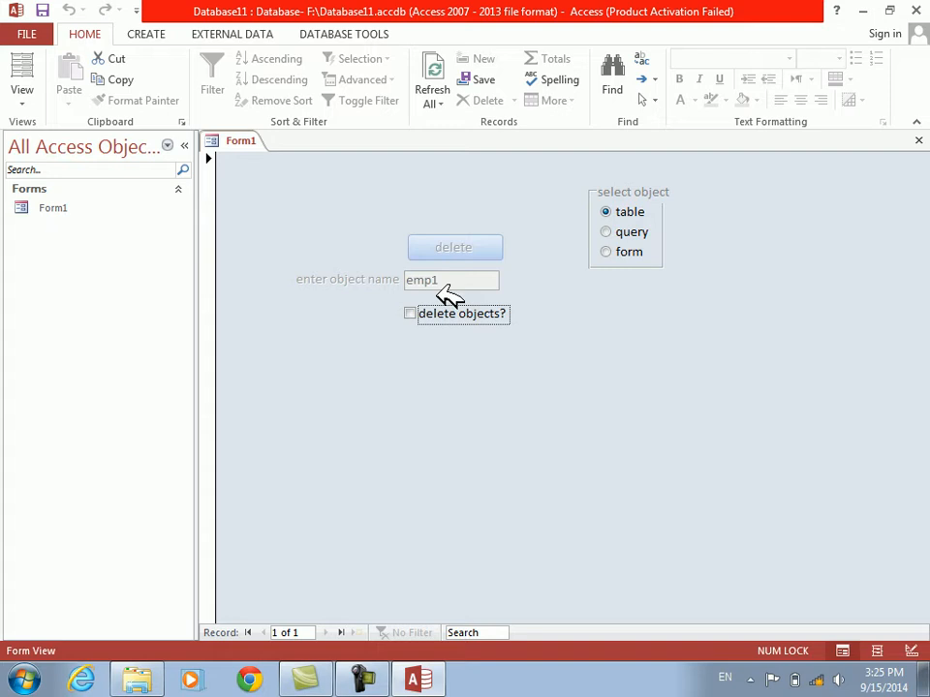
# Return Form1 to Design View and create an On Click event procedure for the delete objects? check box
pyautogui.rightClick(370, 396)
pyautogui.click(403, 451)
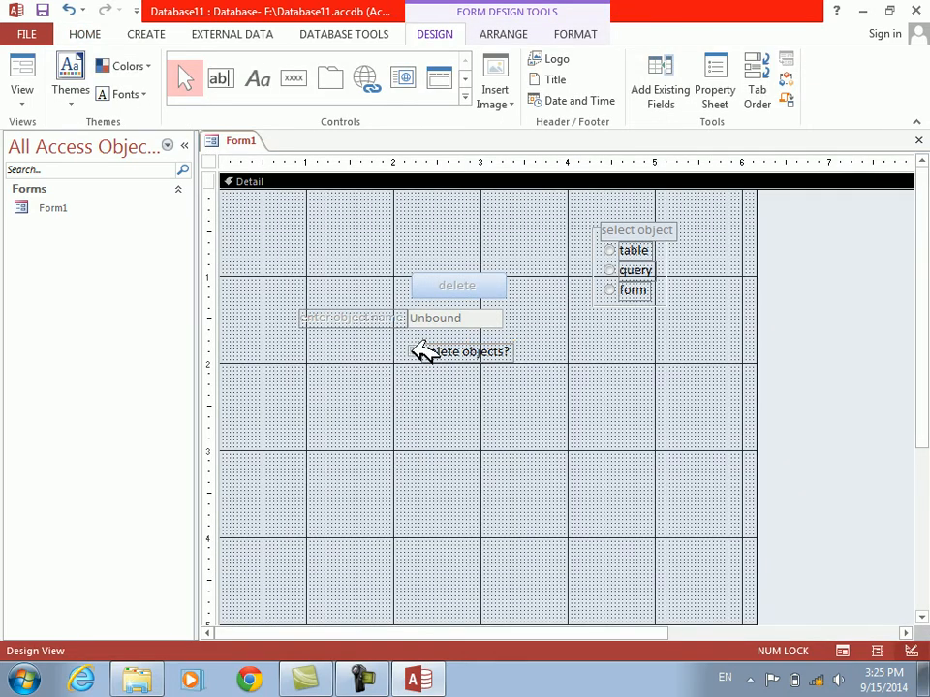
pyautogui.moveTo(444, 253)
pyautogui.mouseDown()
pyautogui.moveTo(448, 288)
pyautogui.moveTo(449, 256)
pyautogui.mouseUp()
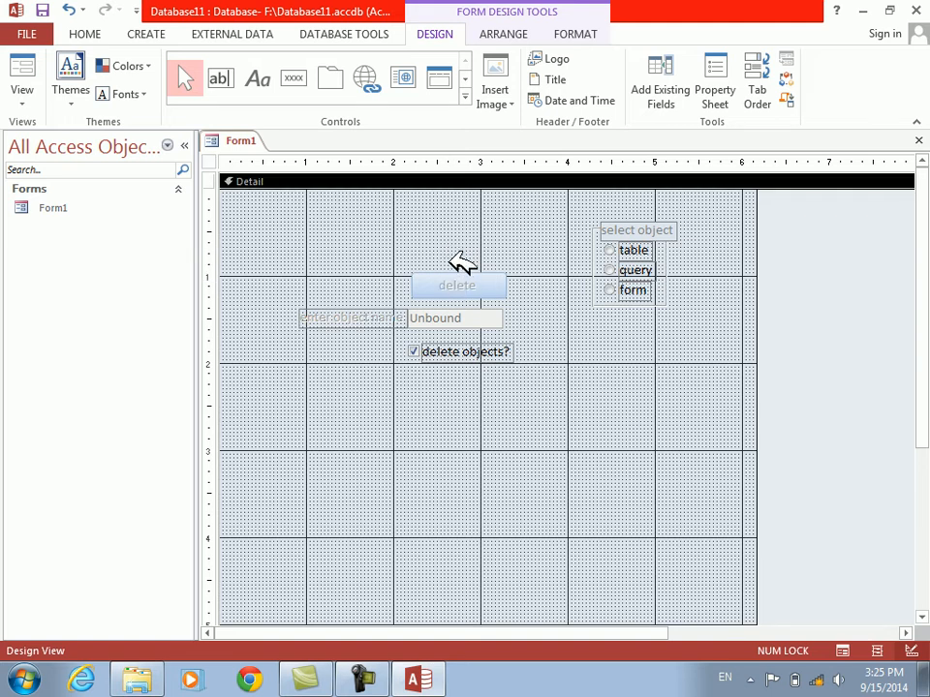
pyautogui.click(421, 353)
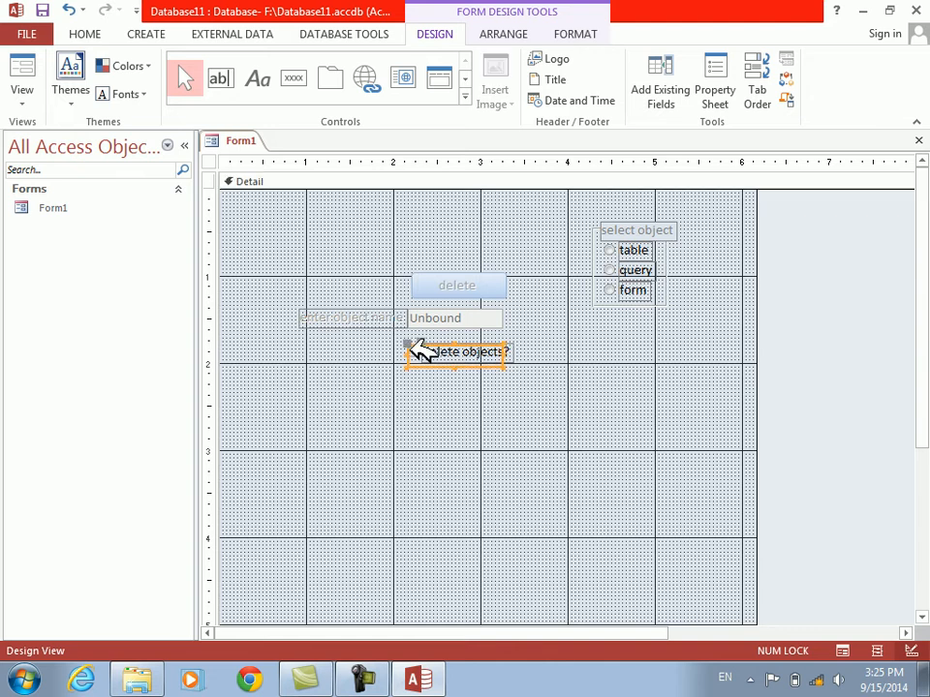
pyautogui.rightClick(421, 353)
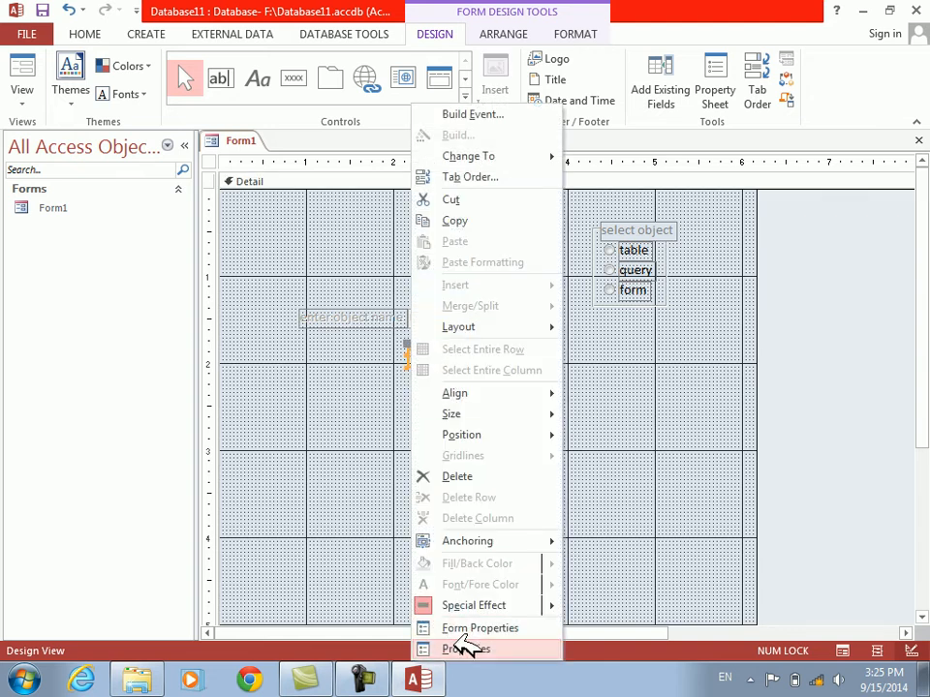
pyautogui.click(467, 648)
pyautogui.click(731, 219)
pyautogui.doubleClick(789, 241)
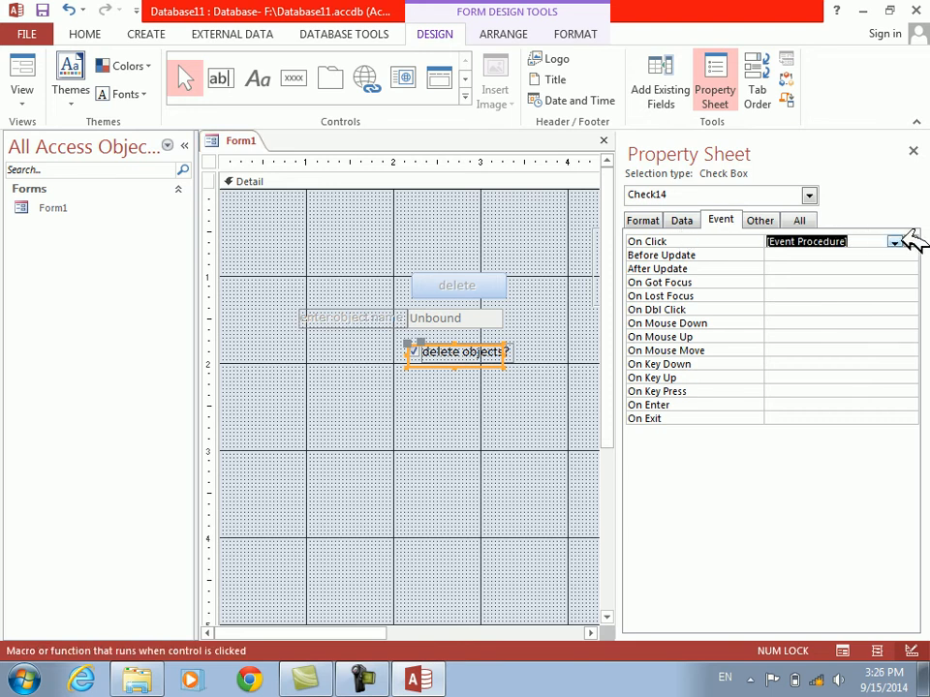
pyautogui.click(903, 237)
# In Check14_Click, write the condition If Check14 = True Then, followed by Text1.Enabled = True
pyautogui.write('if ')
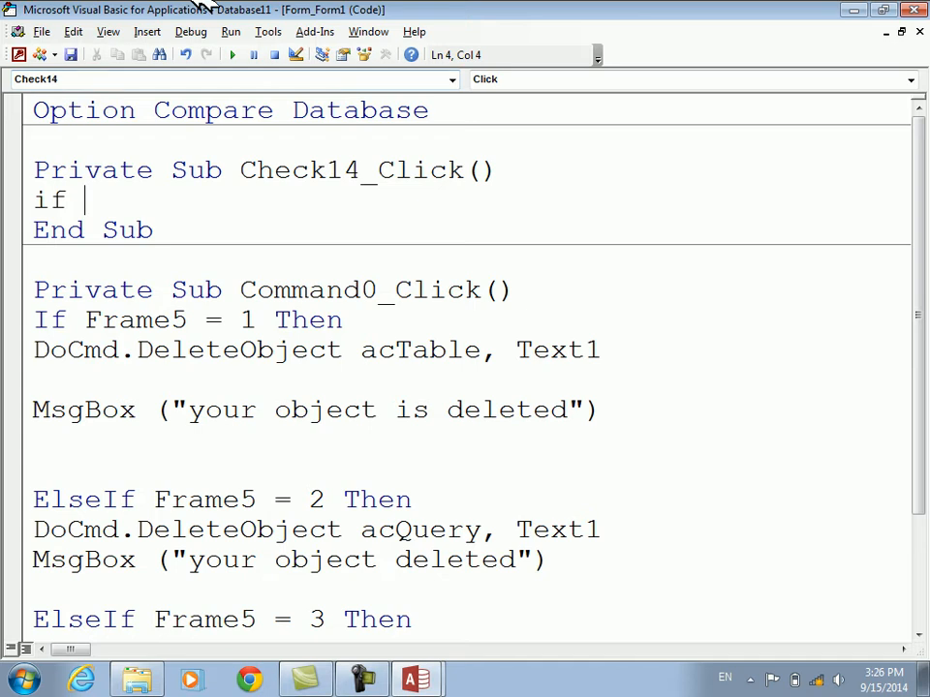
pyautogui.write('check14=true then')
pyautogui.press('Return')
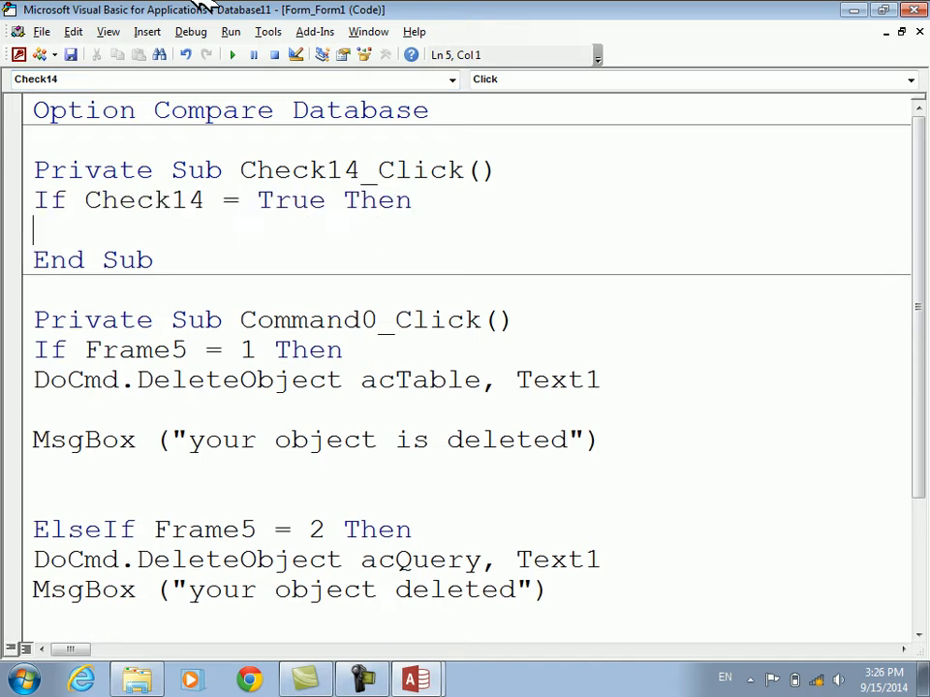
pyautogui.write('text1.en')
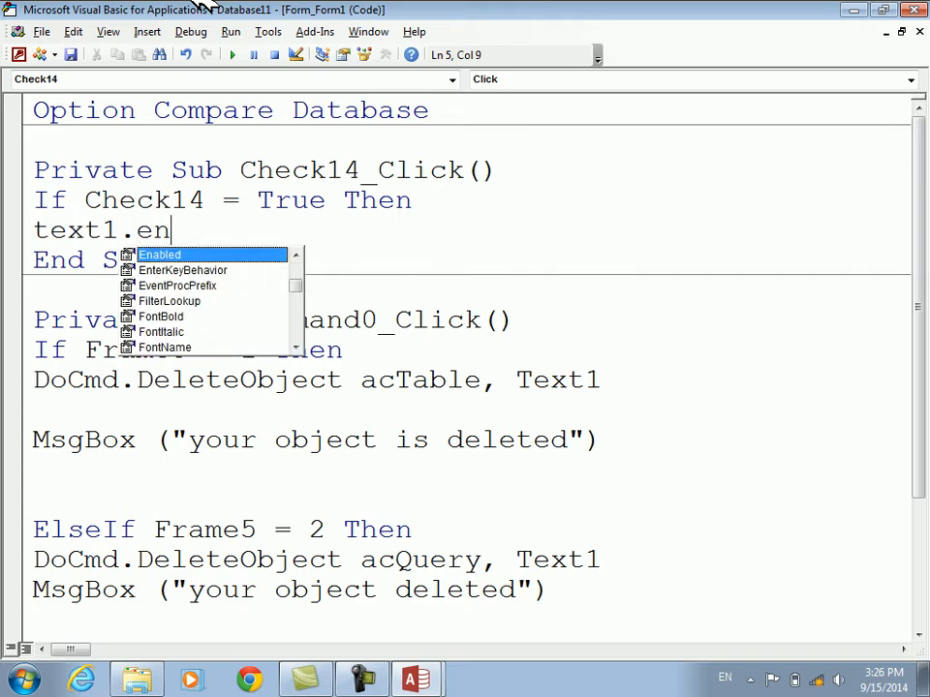
pyautogui.press('Tab')
pyautogui.write('=true')
pyautogui.press('Return')
# Add the line Command0.Enabled = True to the checked branch of Check14_Click
pyautogui.write('me.com')
pyautogui.press('BackSpace')
pyautogui.press('BackSpace')
pyautogui.press('BackSpace')
pyautogui.press('BackSpace')
pyautogui.press('BackSpace')
pyautogui.press('BackSpace')
pyautogui.write('com')
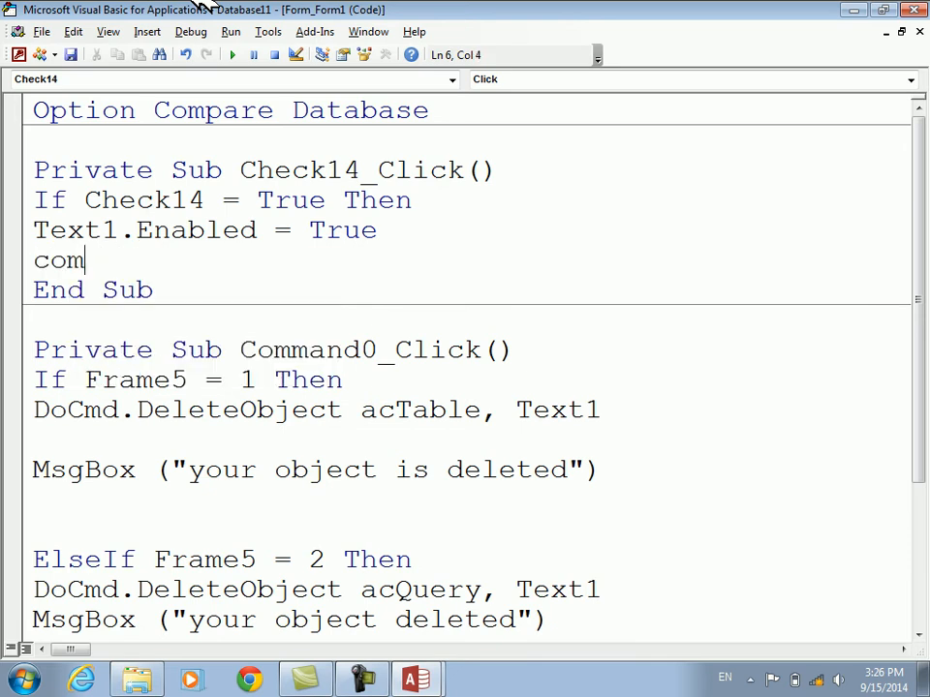
pyautogui.write('mand0.Enable')
pyautogui.press('Tab')
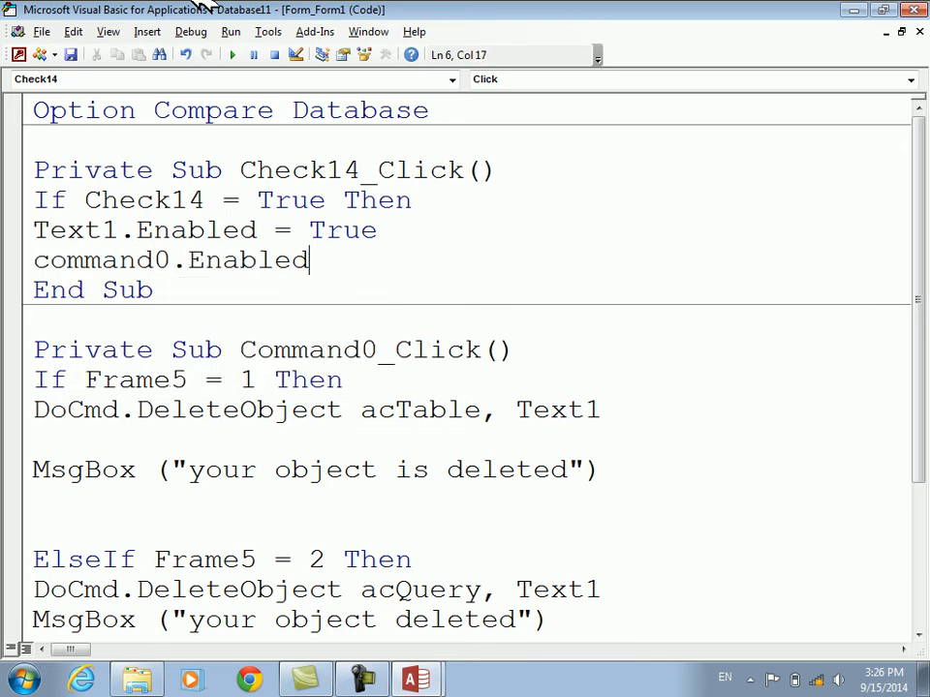
pyautogui.write('=true')
pyautogui.press('Return')
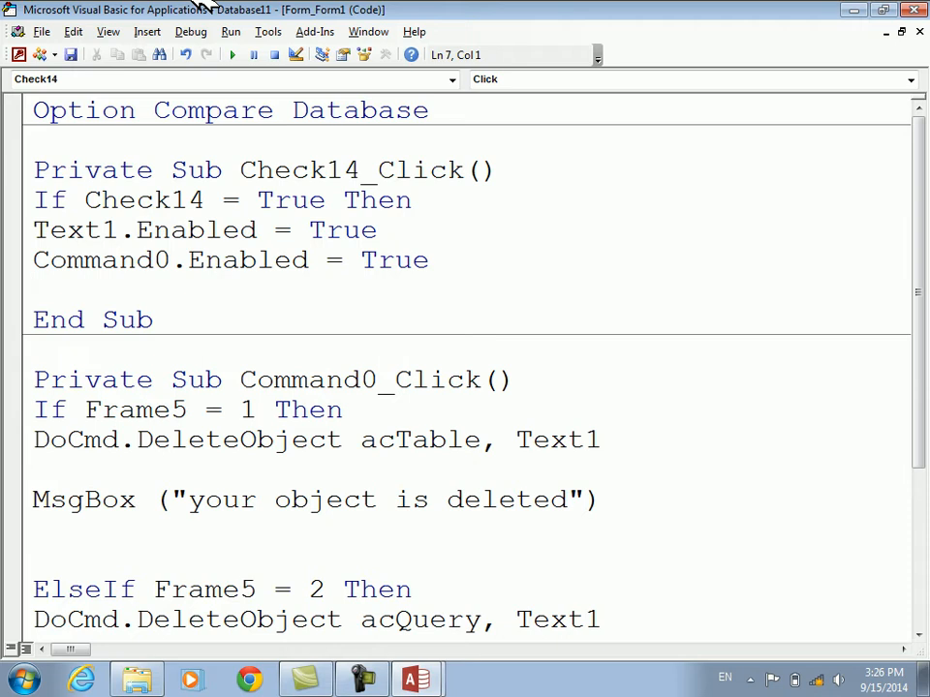
# Add an ElseIf Check14 = False Then branch containing Command0.Enabled = False
pyautogui.write('elseif ')
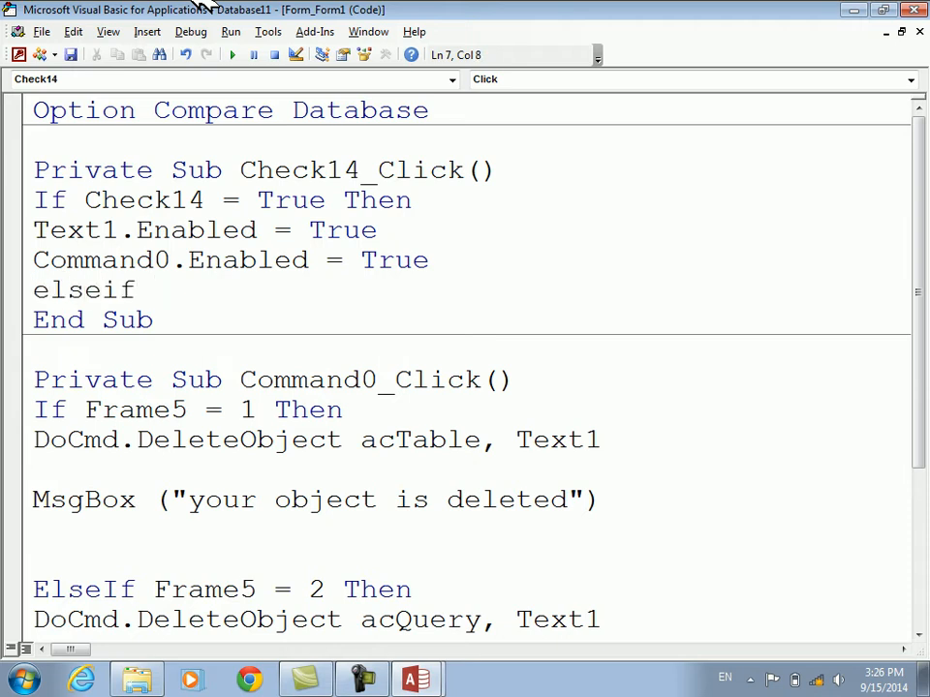
pyautogui.write('check14=f')
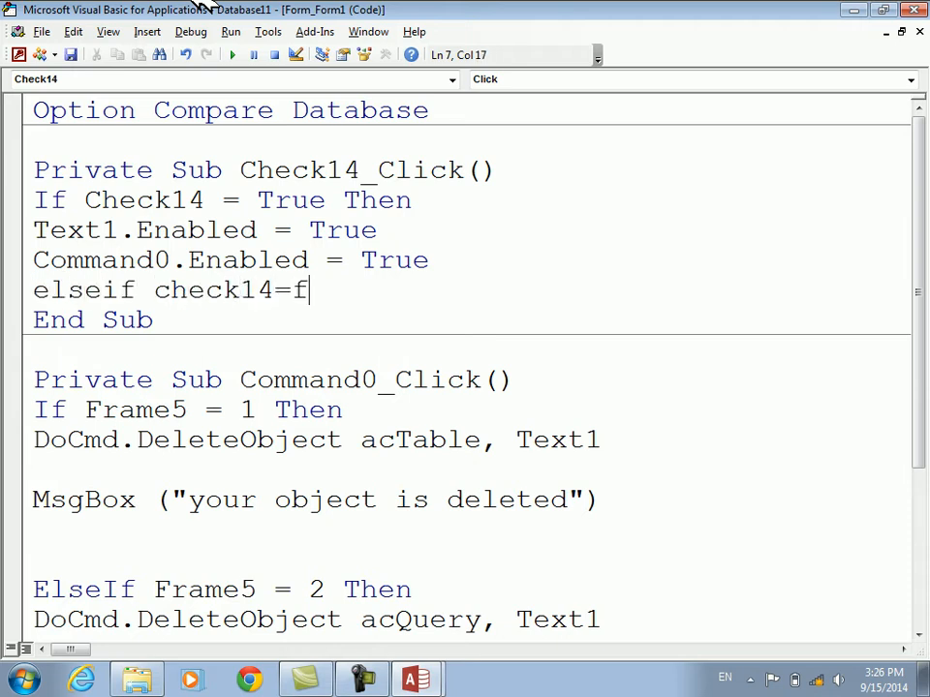
pyautogui.write('alse then')
pyautogui.press('Return')
pyautogui.write('command0.Enabled=f')
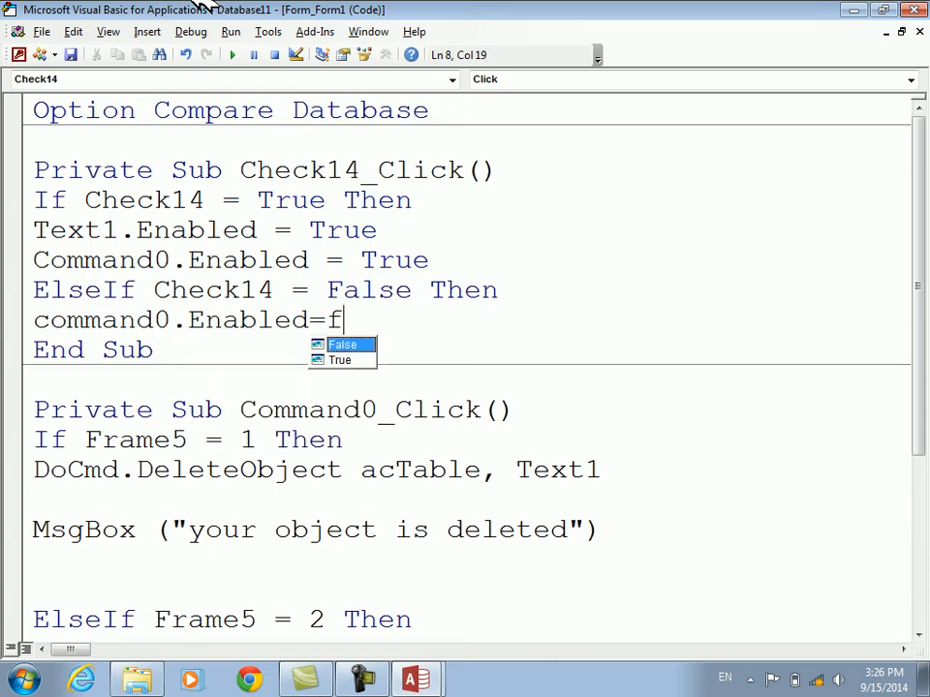
pyautogui.press('Return')
# Complete the unchecked branch with Text1.Enabled = False and End If, and close the code editor
pyautogui.write('text1.e')
pyautogui.press('Tab')
pyautogui.write('=f')
pyautogui.press('Return')
pyautogui.write('endif')
pyautogui.press('Down')
pyautogui.hotkey('alt', 'F4')
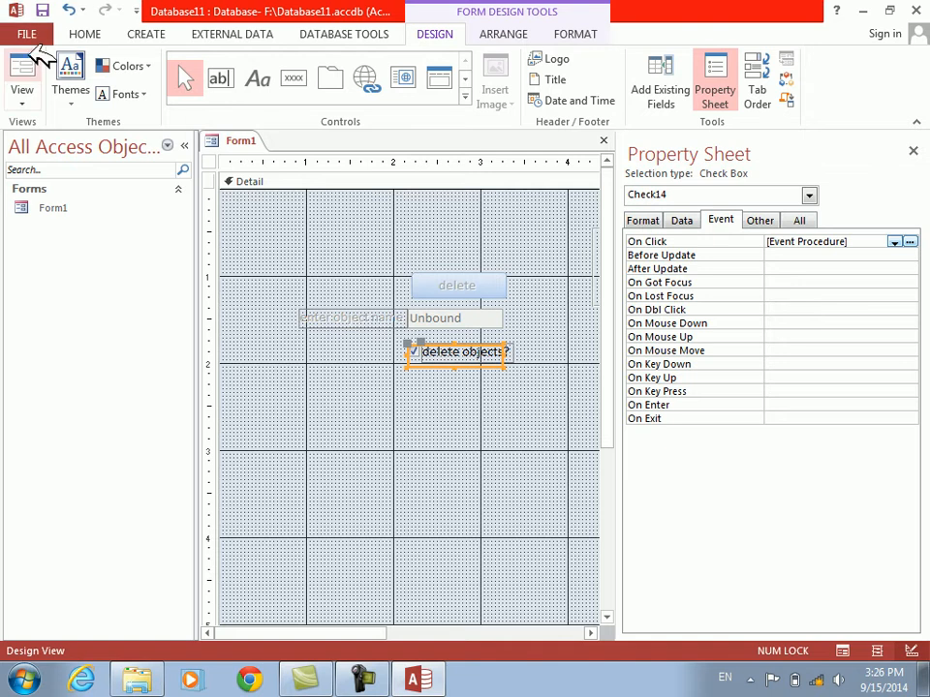
# Open Form1 in Form View and test the delete objects? check box by ticking and clearing it repeatedly
pyautogui.click(35, 60)
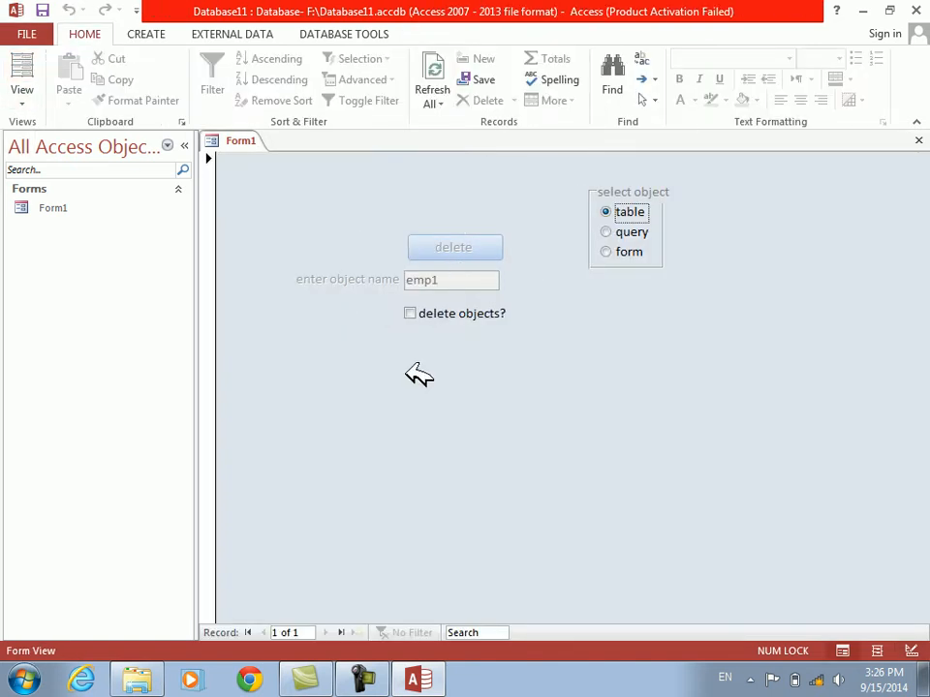
pyautogui.click(410, 313)
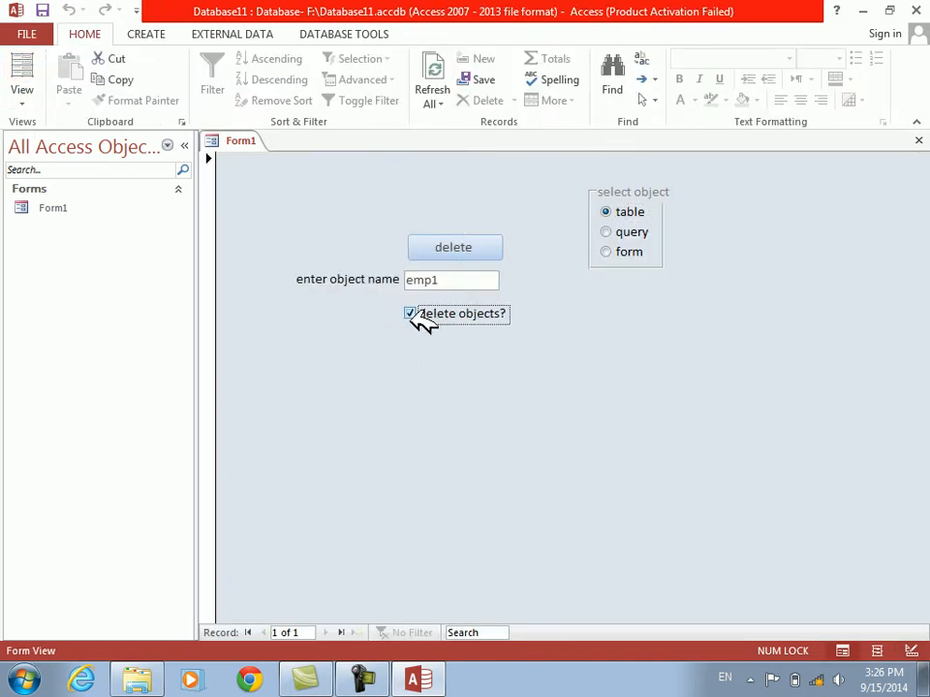
pyautogui.click(413, 313)
pyautogui.click(413, 313)
pyautogui.click(412, 312)
pyautogui.click(413, 313)
pyautogui.click(412, 313)
pyautogui.click(412, 313)
pyautogui.click(412, 313)
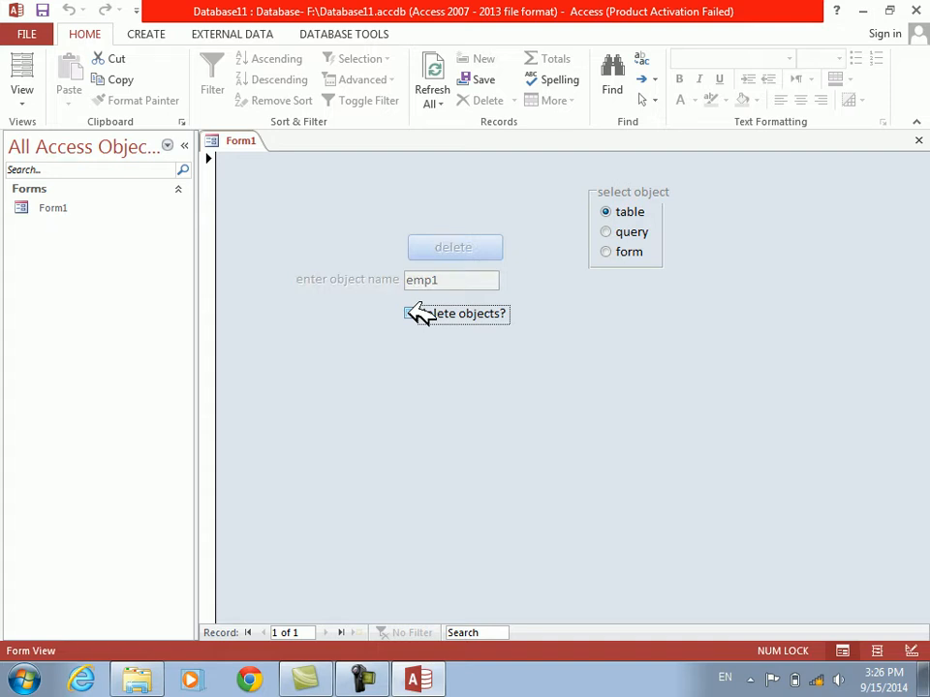
pyautogui.click(413, 313)
pyautogui.click(413, 313)
pyautogui.click(412, 313)
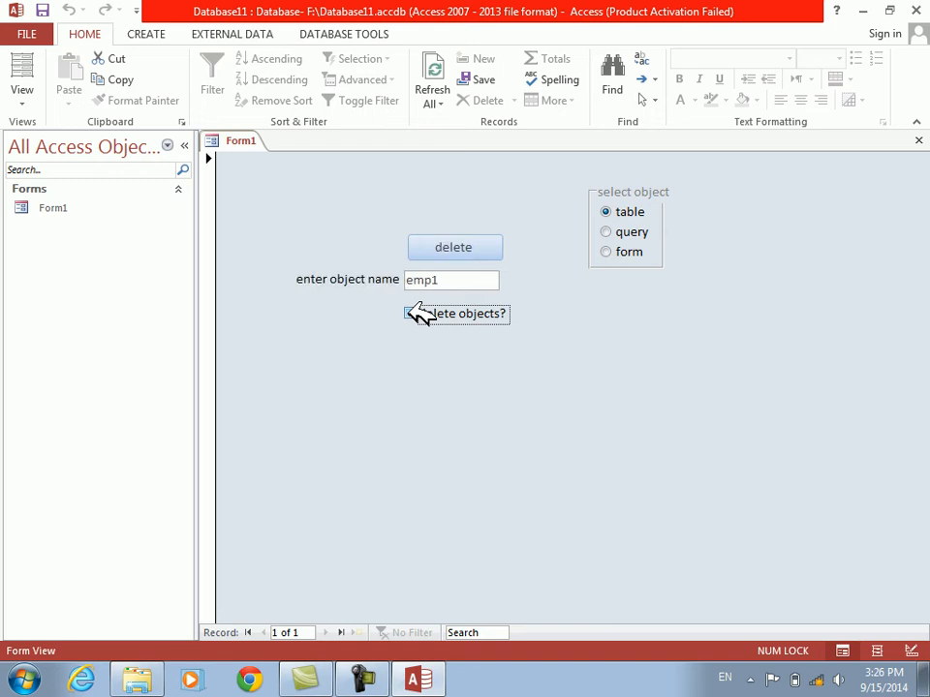
pyautogui.click(413, 313)
pyautogui.click(412, 312)
pyautogui.click(412, 312)
pyautogui.click(412, 313)
pyautogui.click(412, 313)
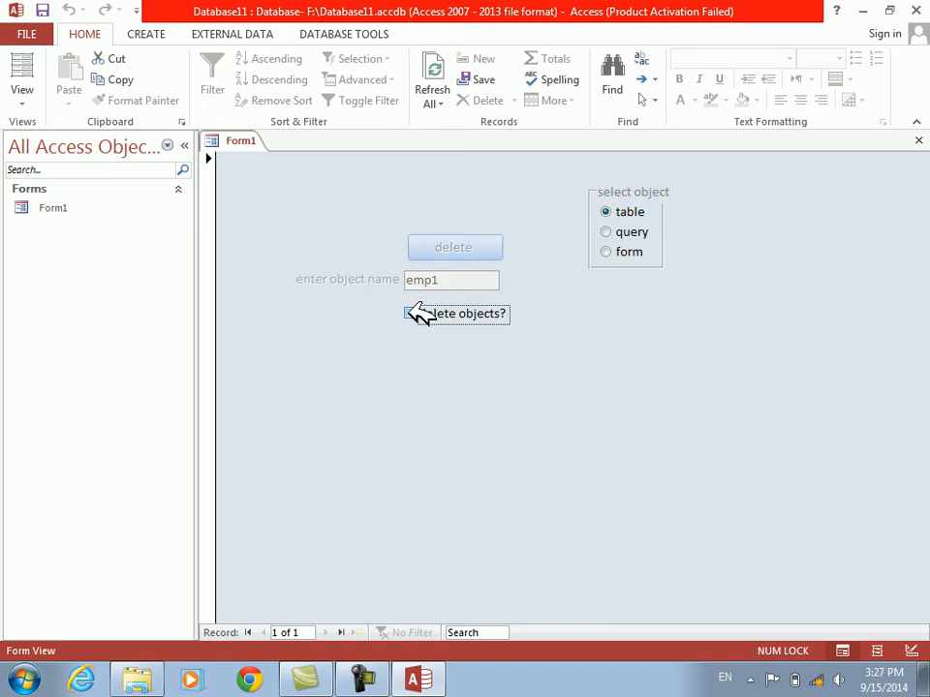
pyautogui.click(412, 313)
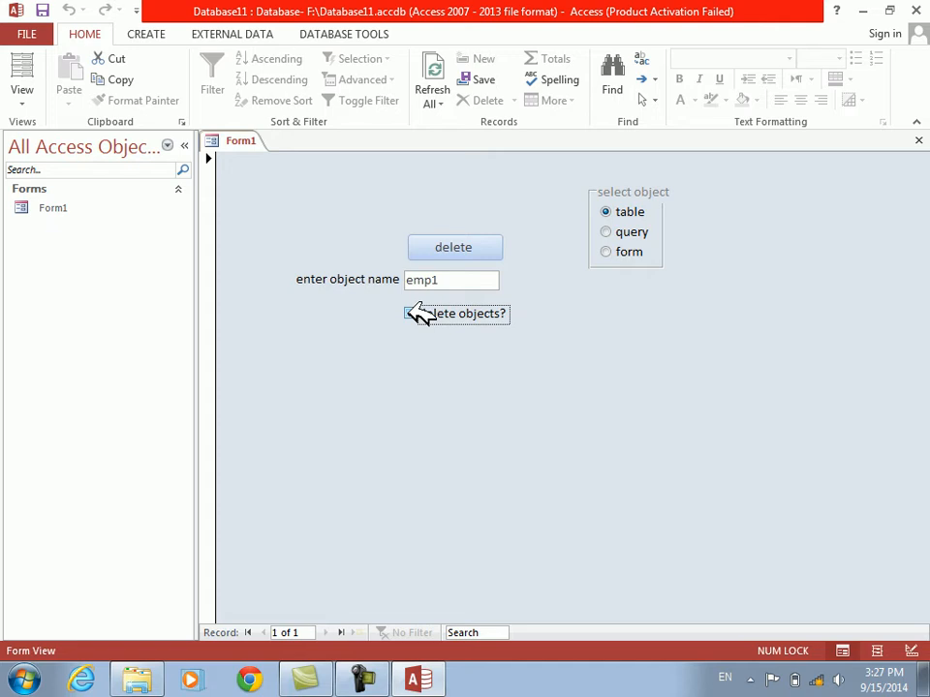
pyautogui.click(411, 313)
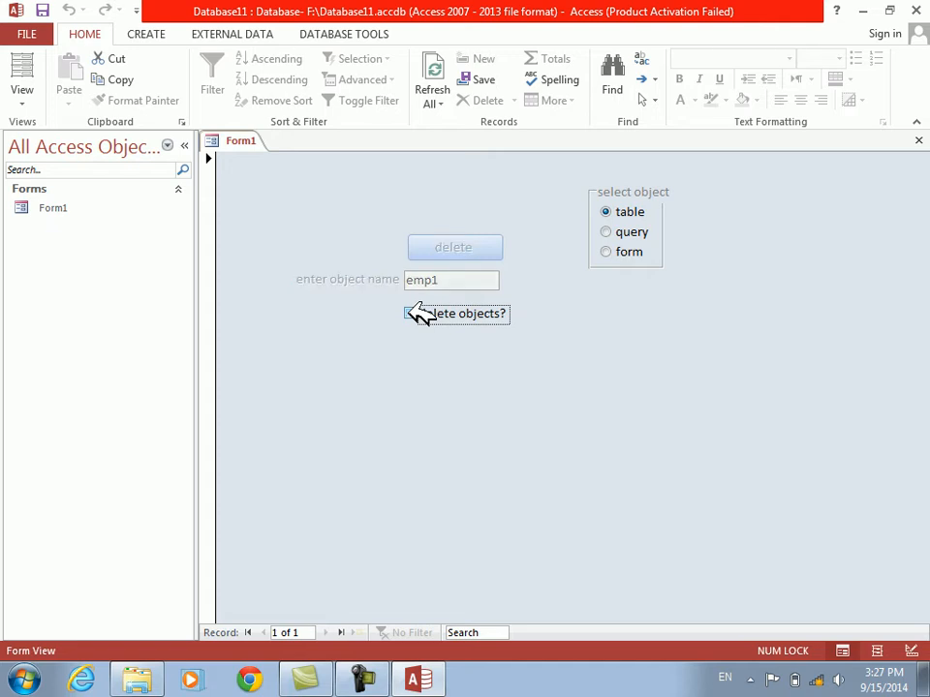
pyautogui.click(411, 313)
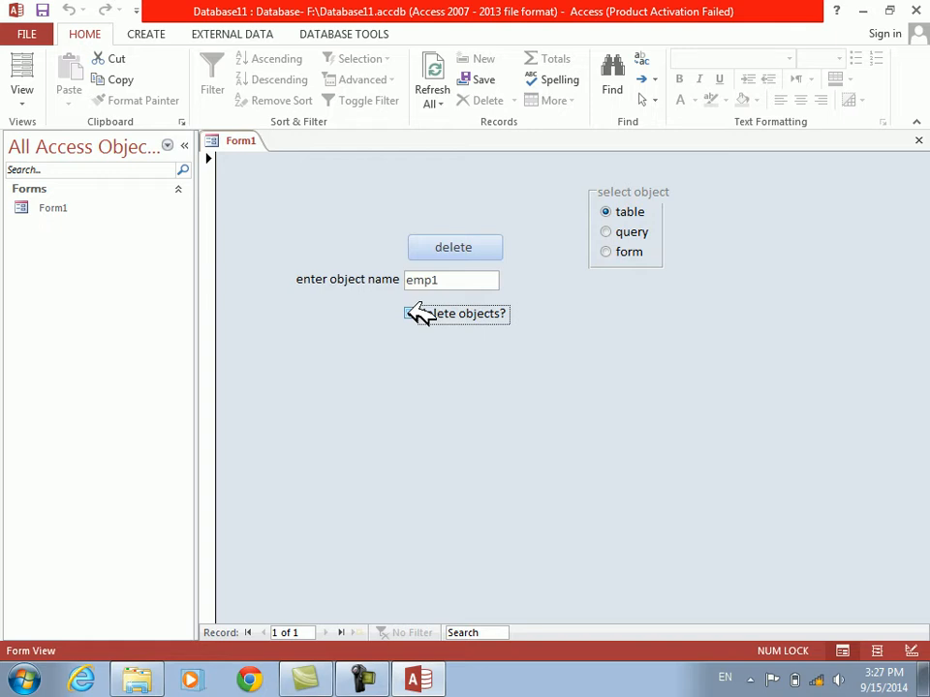
pyautogui.click(411, 313)
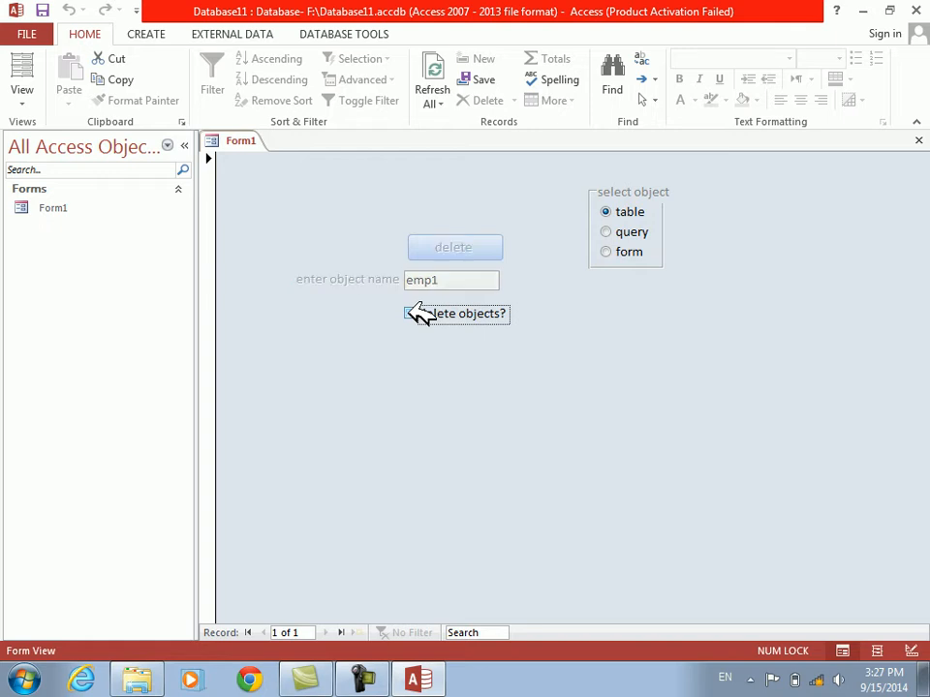
pyautogui.click(411, 313)
# Switch Form1 to Design View, hide the property sheet and deselect the check box
pyautogui.rightClick(433, 345)
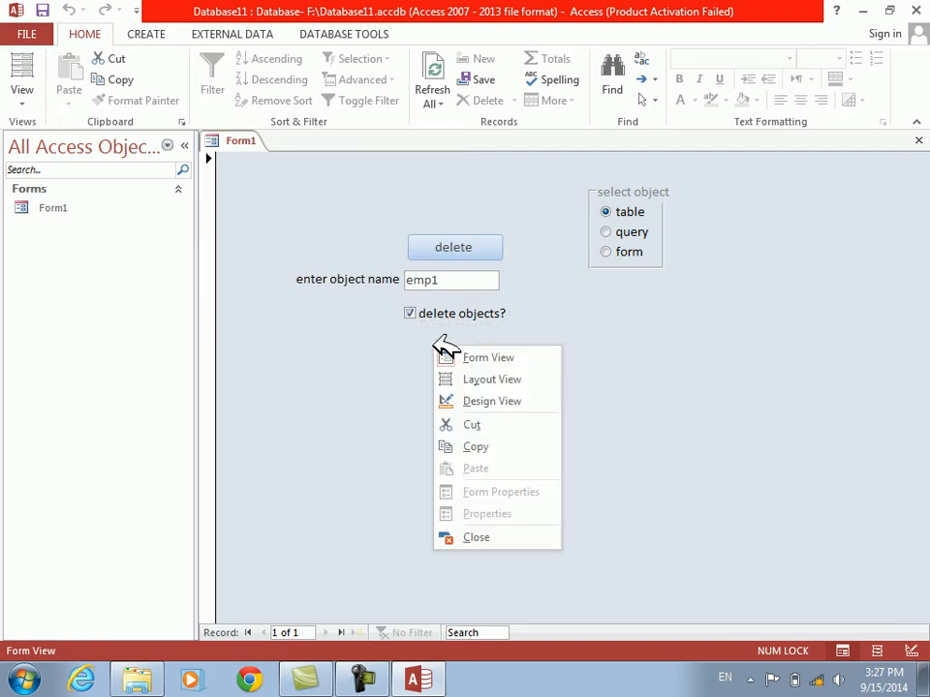
pyautogui.click(481, 400)
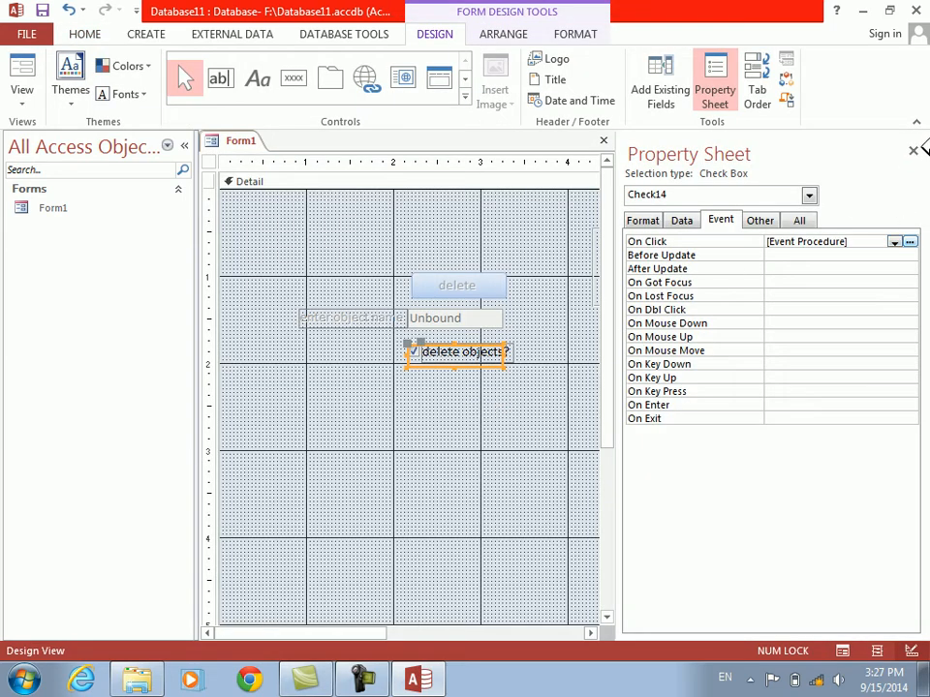
pyautogui.click(912, 149)
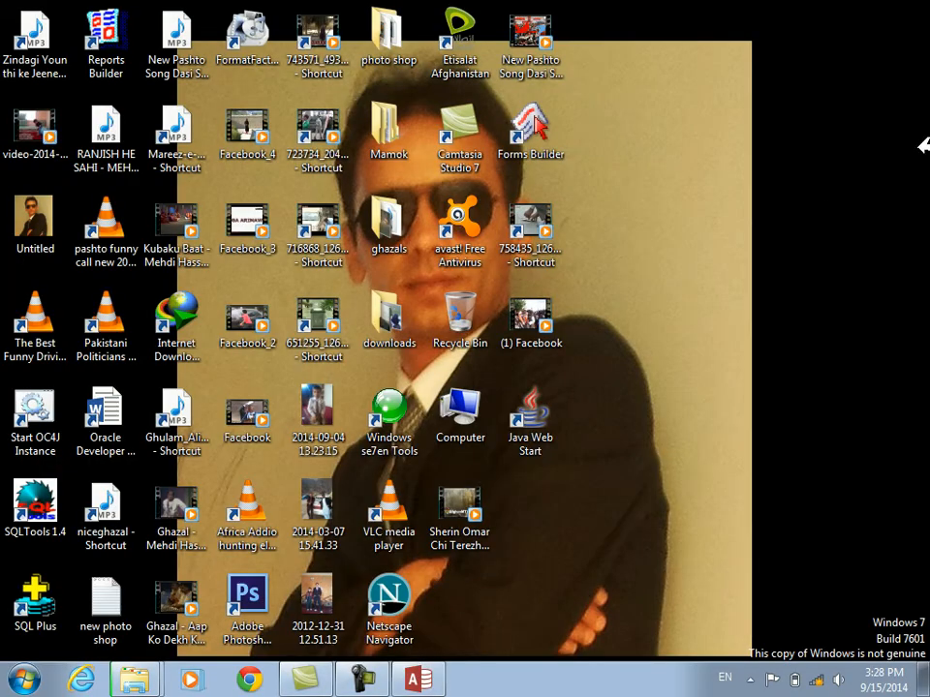
pyautogui.click(422, 679)
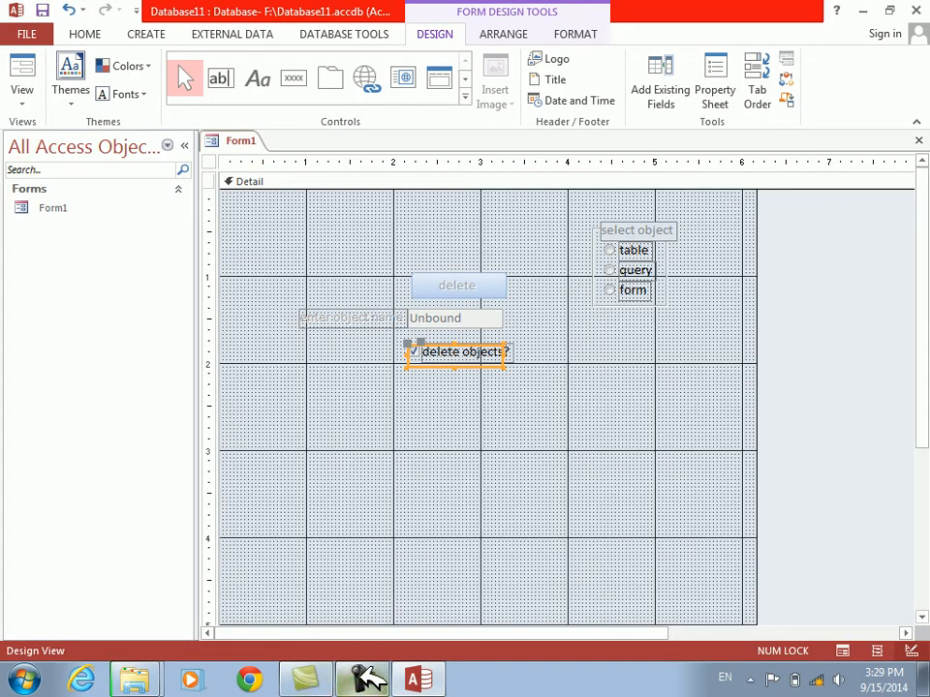
pyautogui.moveTo(360, 678)
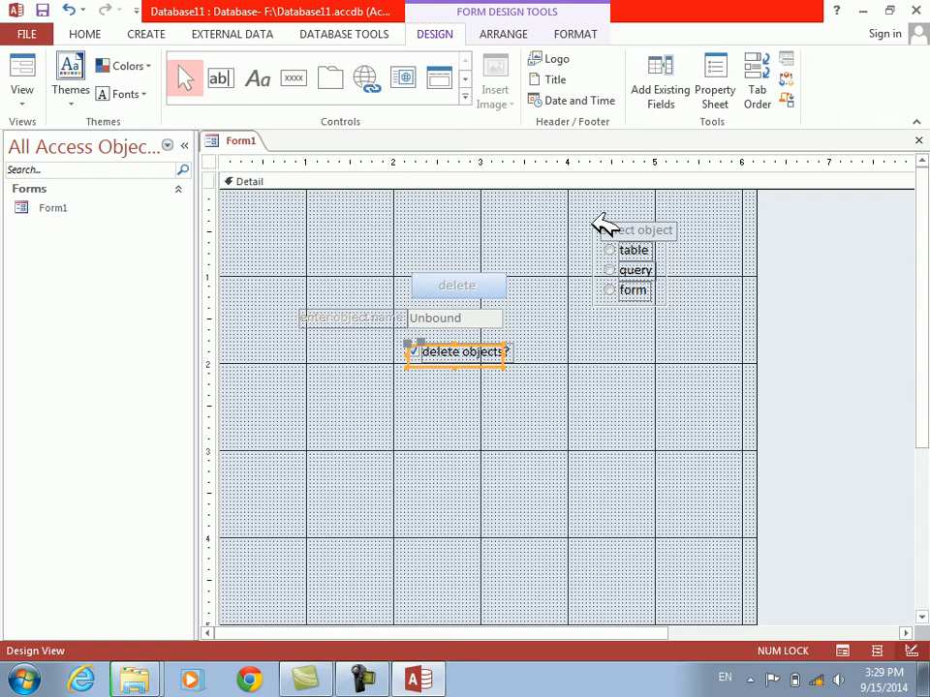
pyautogui.click(581, 218)
pyautogui.moveTo(572, 211); pyautogui.dragTo(563, 254)
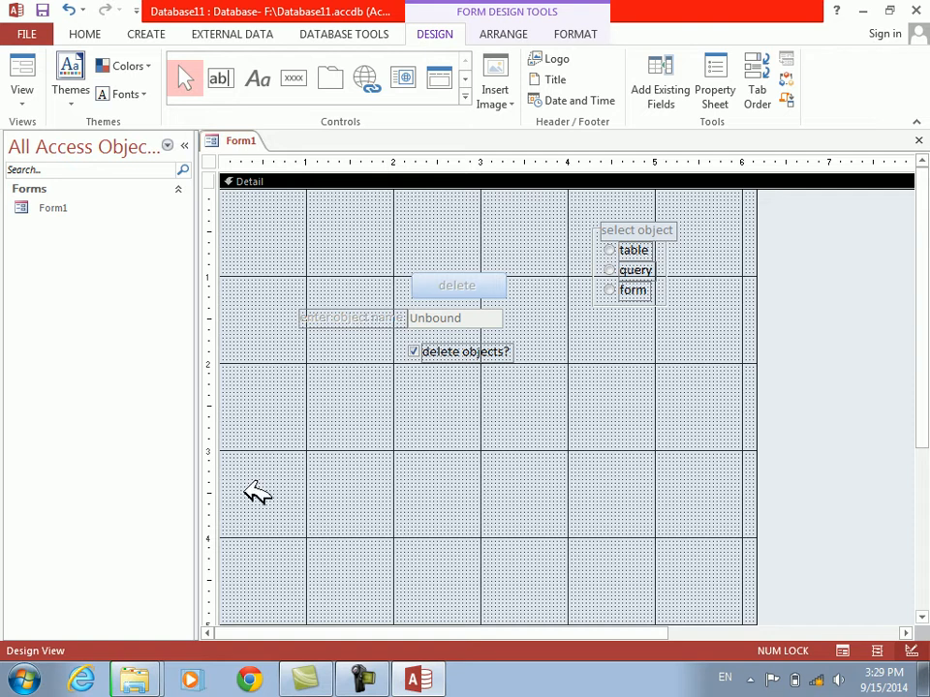
# Write "on open" in a new Notepad note, and close the note without saving it
pyautogui.click(39, 678)
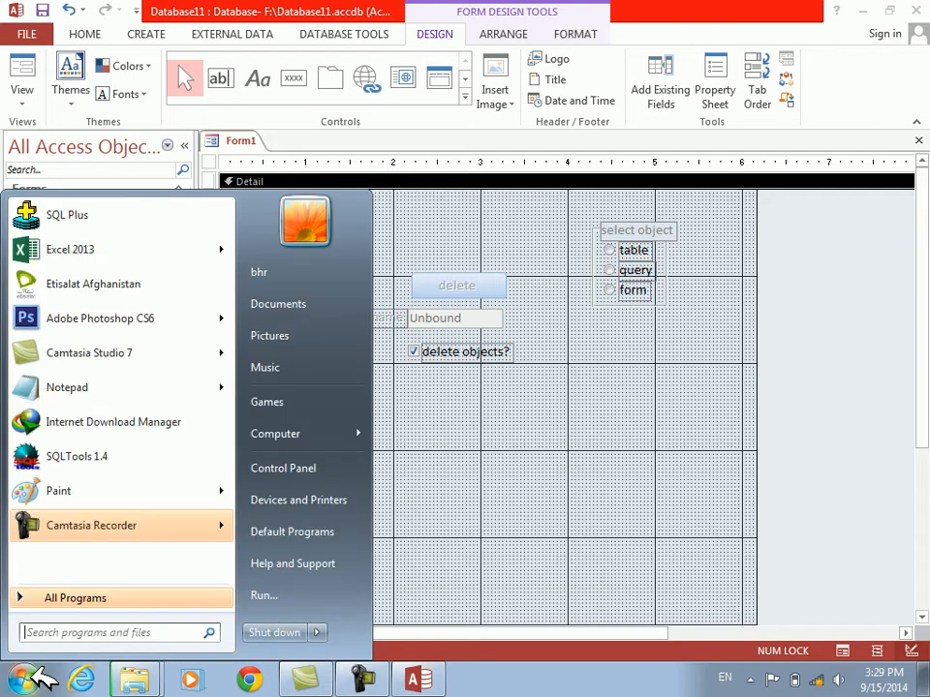
pyautogui.write('note')
pyautogui.press('Return')
pyautogui.write('on ')
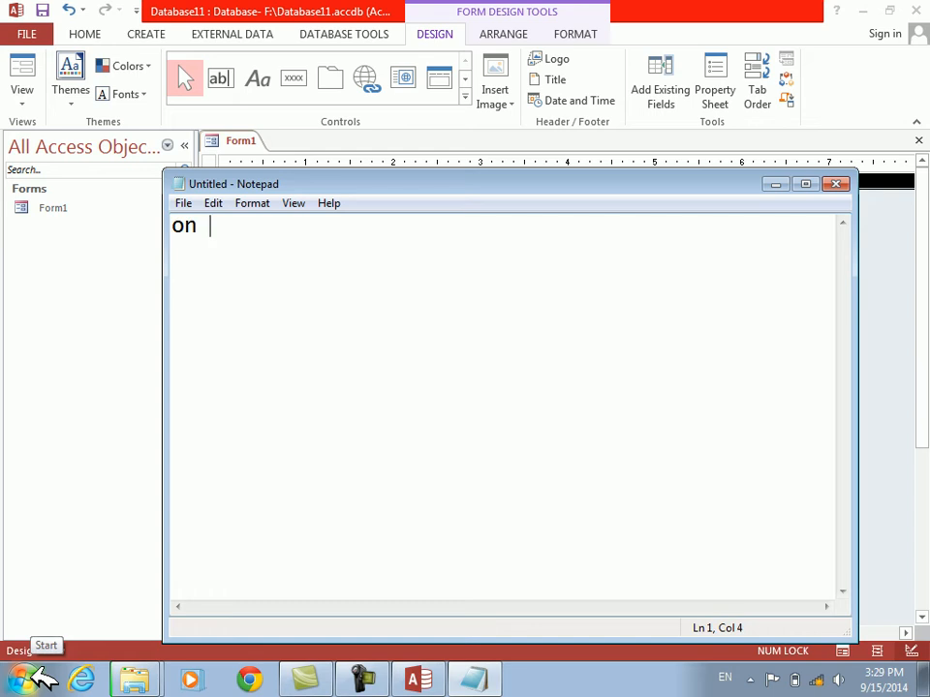
pyautogui.write('open')
pyautogui.press('Return')
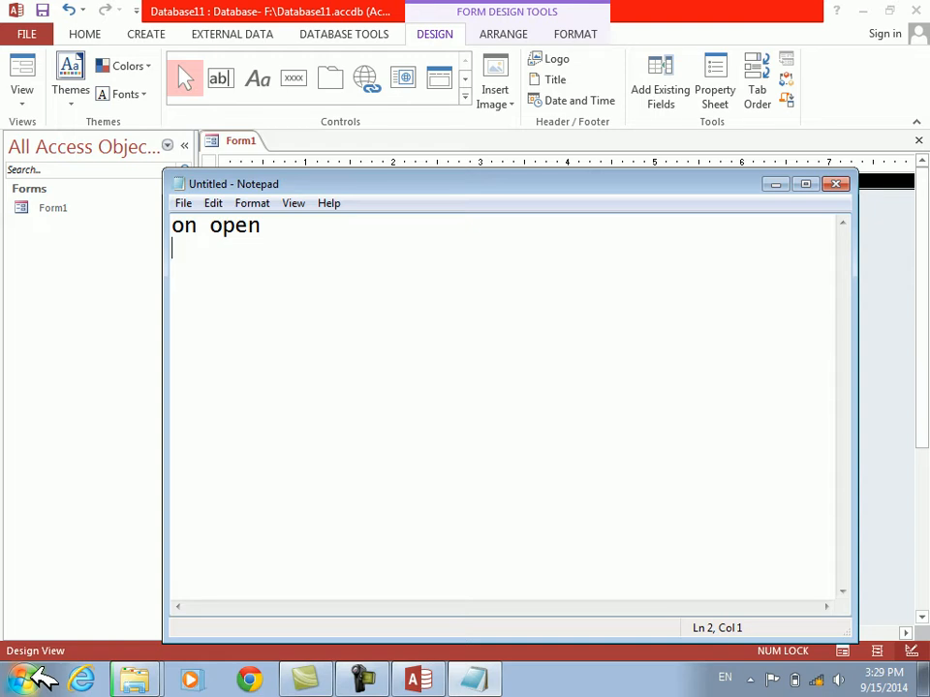
pyautogui.hotkey('alt', 'F4')
pyautogui.press('Return')
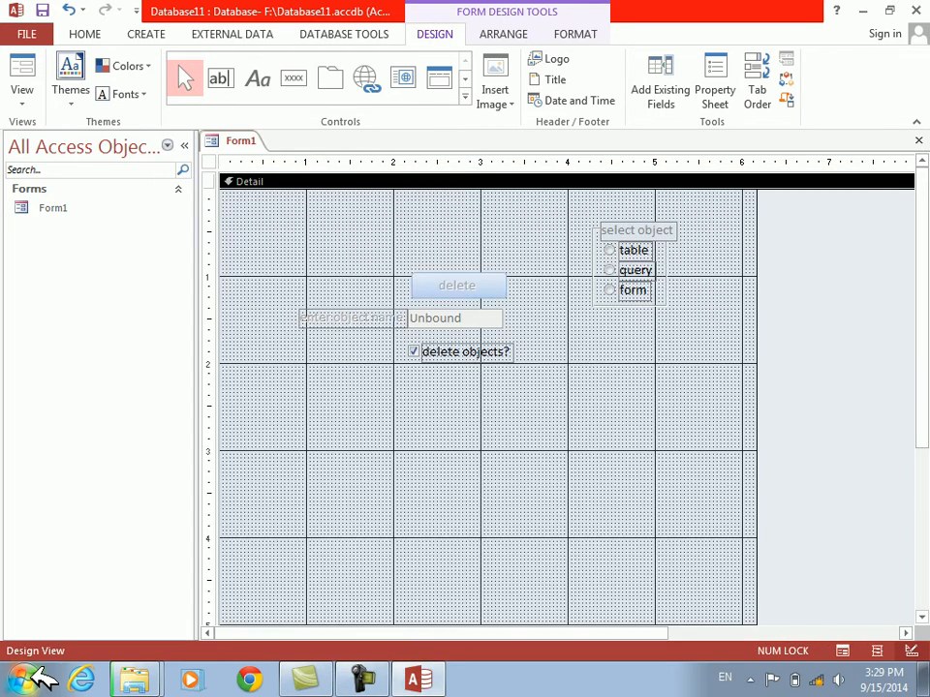
# Reopen Form1 in Design View and create an event procedure for the form's On Open event
pyautogui.hotkey('ctrl', 'F4')
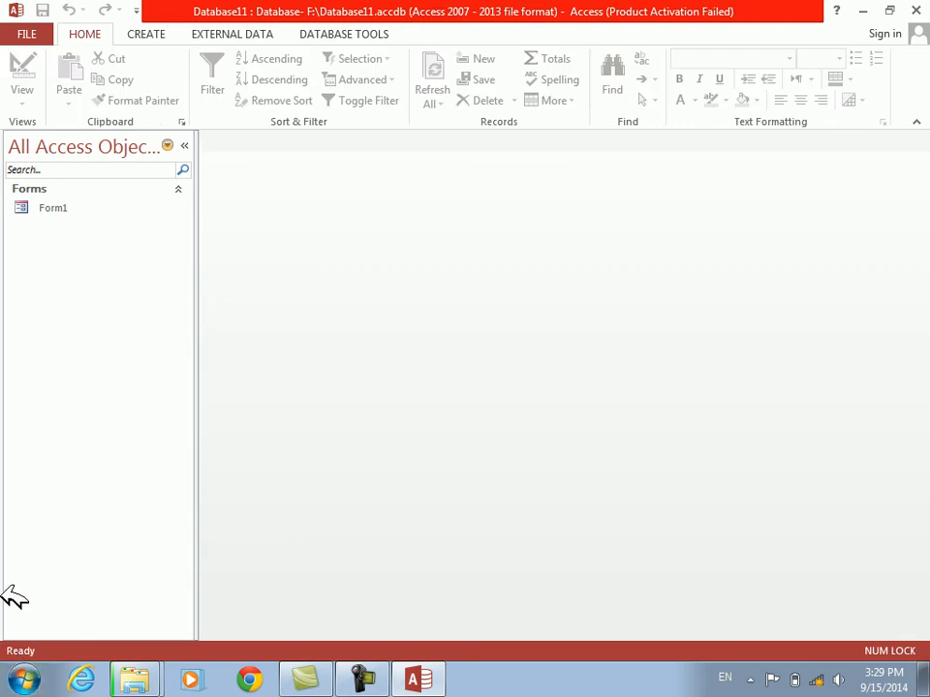
pyautogui.doubleClick(55, 210)
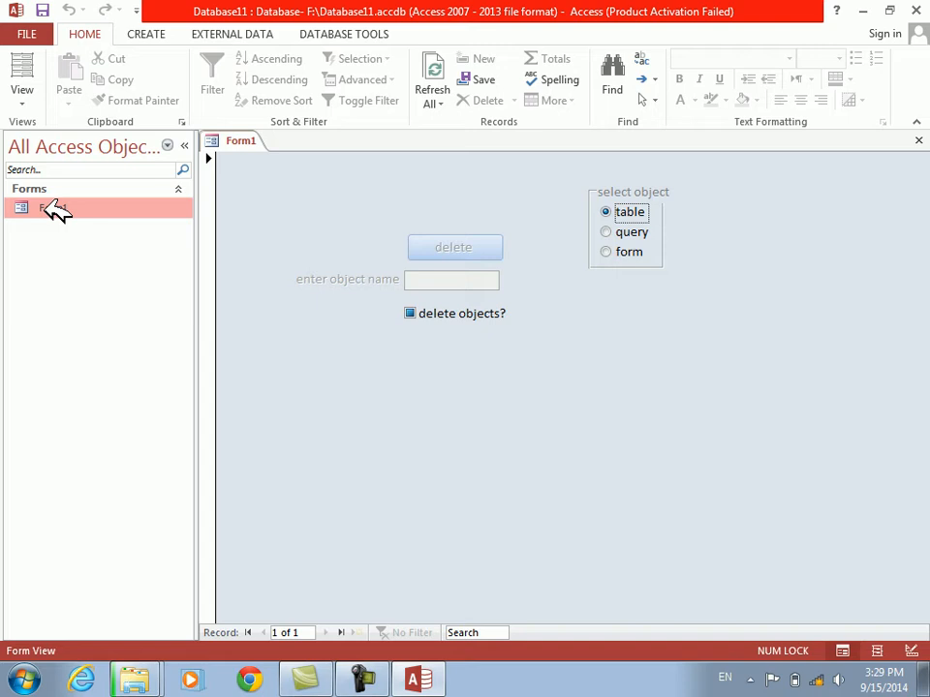
pyautogui.rightClick(819, 215)
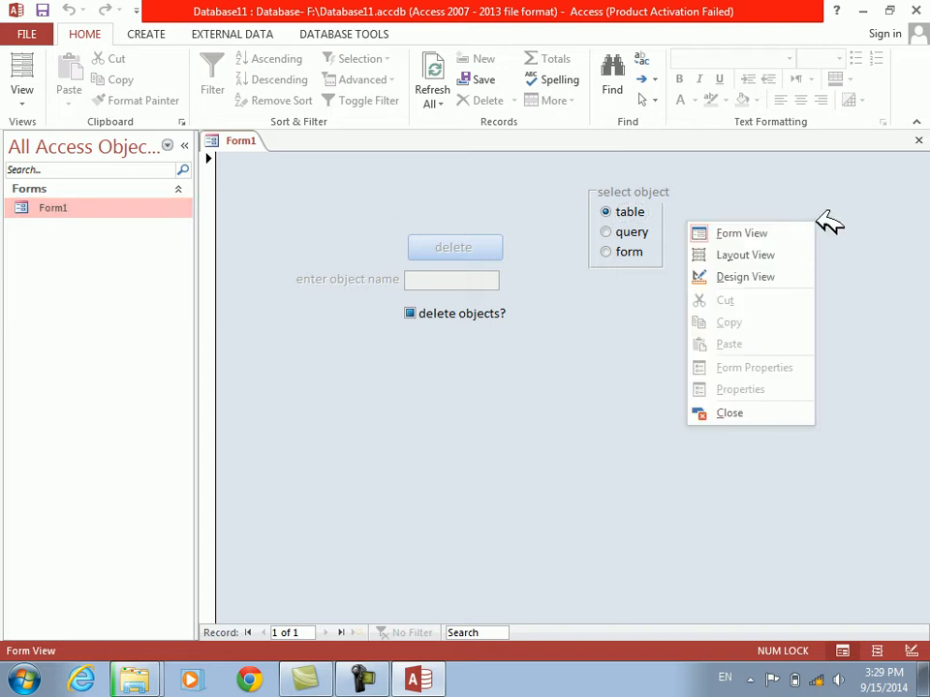
pyautogui.click(780, 276)
pyautogui.rightClick(865, 402)
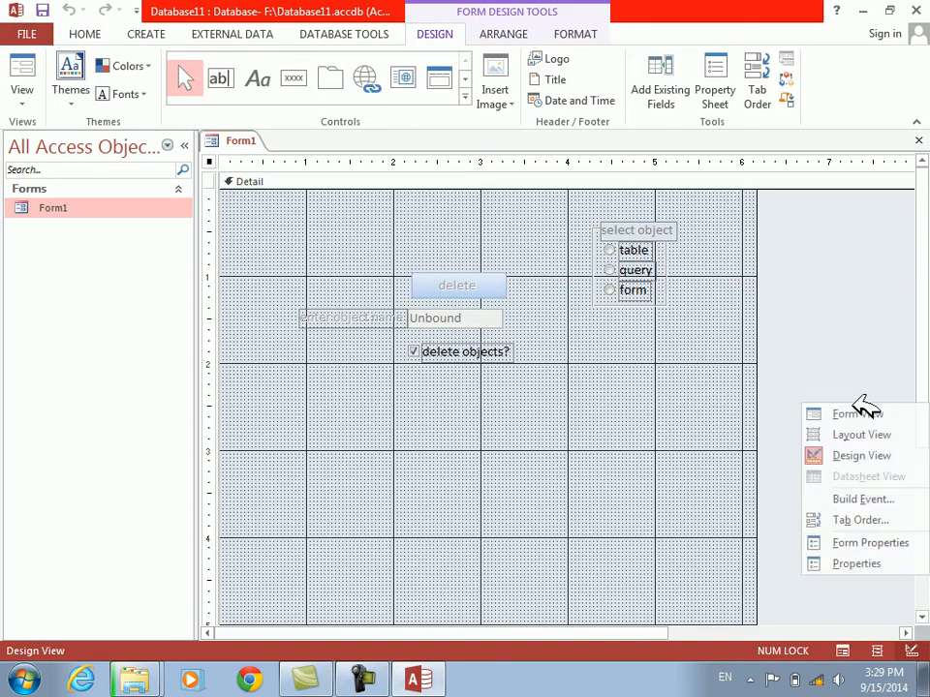
pyautogui.click(842, 562)
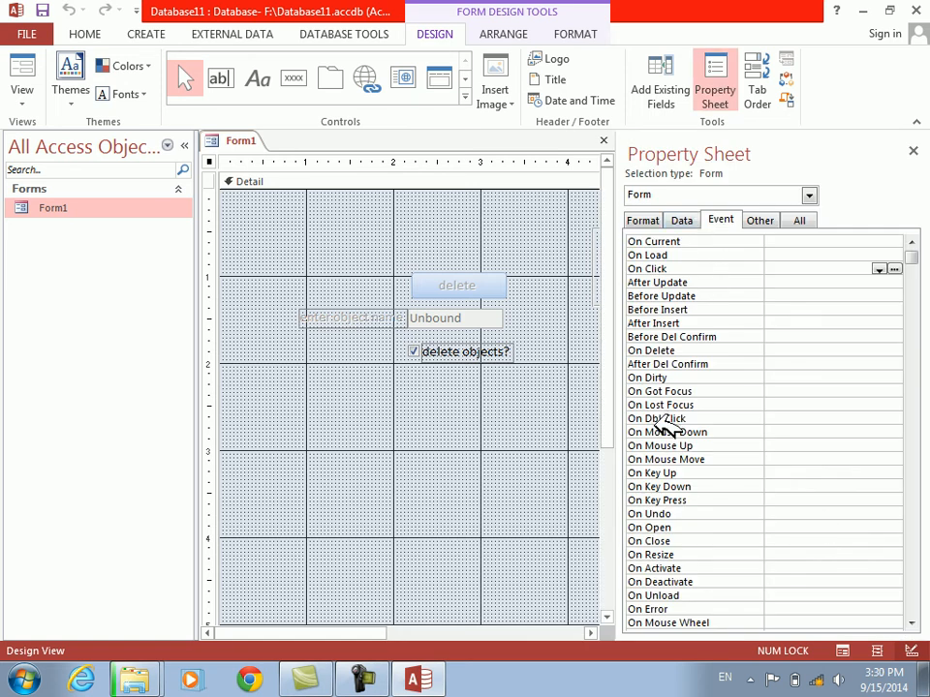
pyautogui.doubleClick(647, 527)
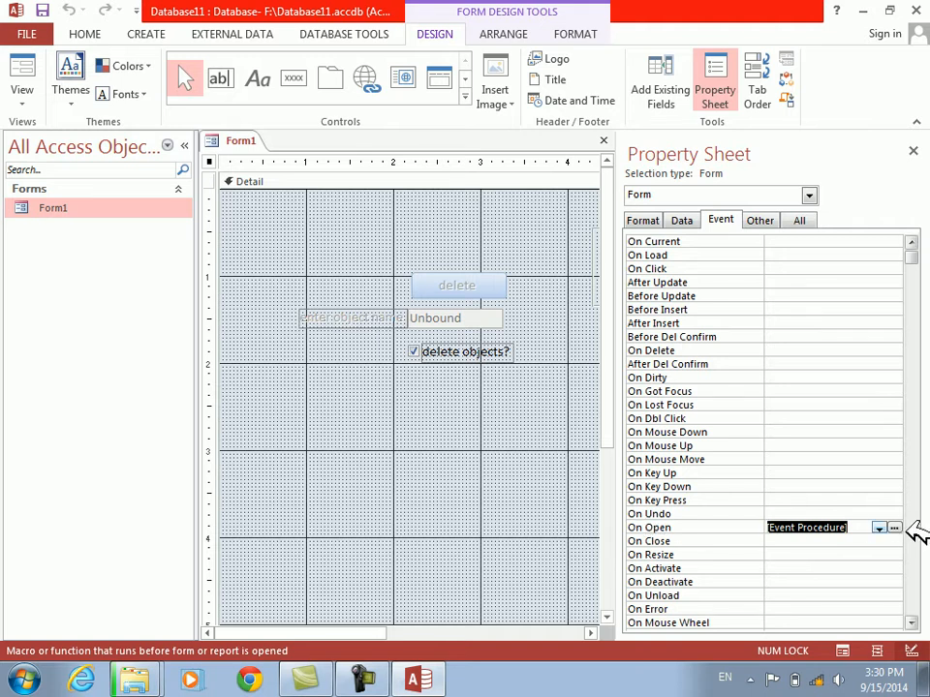
pyautogui.click(894, 527)
# Enter DoCmd.Close in the Form_Open procedure and close the code editor and Access
pyautogui.write('docmd.close')
pyautogui.press('Down')
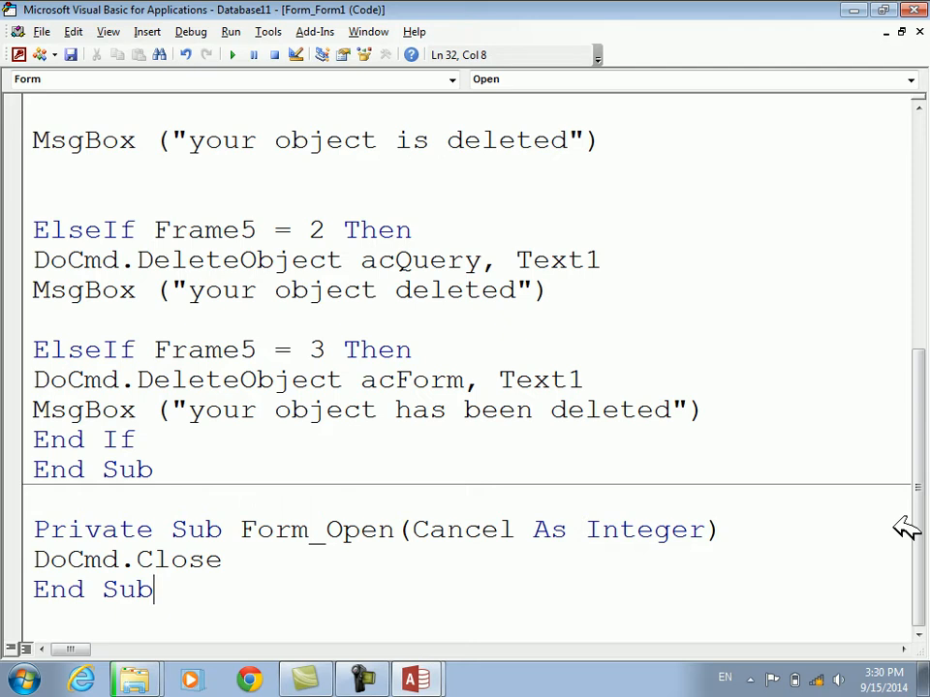
pyautogui.hotkey('alt', 'F11')
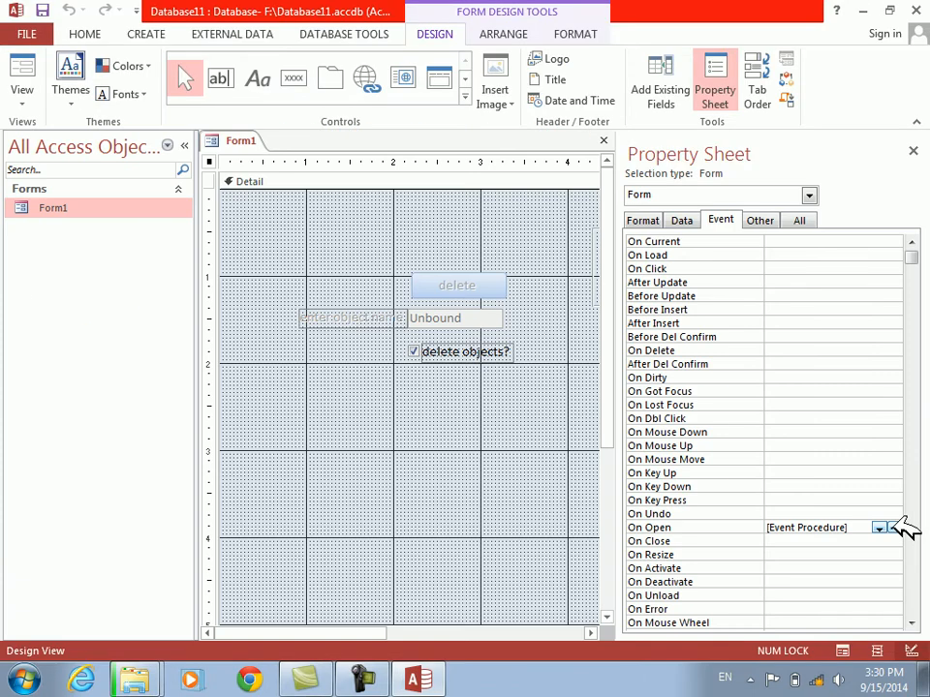
pyautogui.hotkey('alt', 'F4')
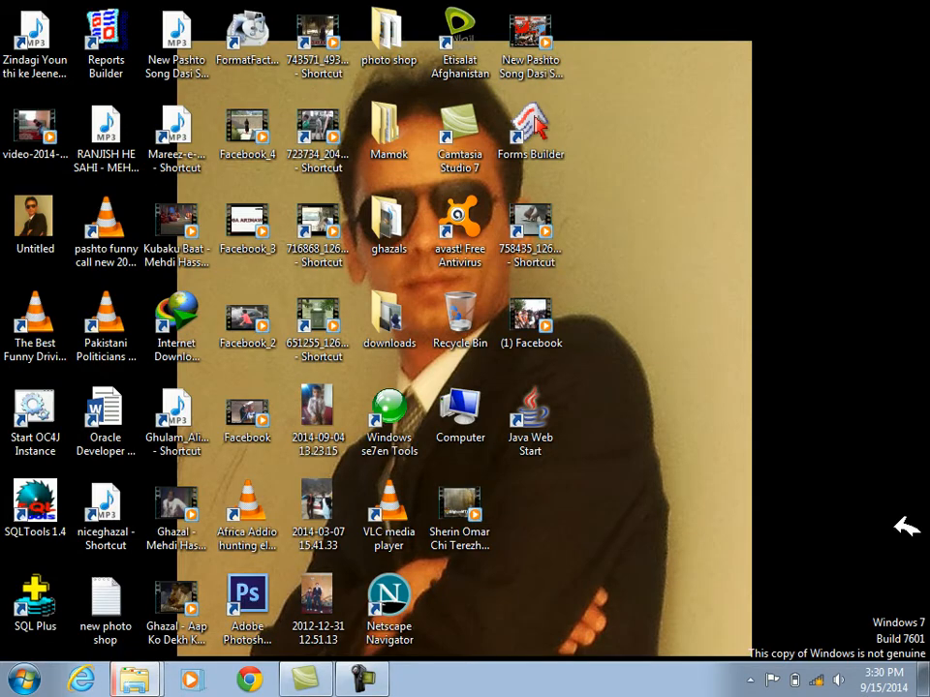
# Start Access again, dismiss the activation wizard and open the recent database Database11
pyautogui.click(23, 678)
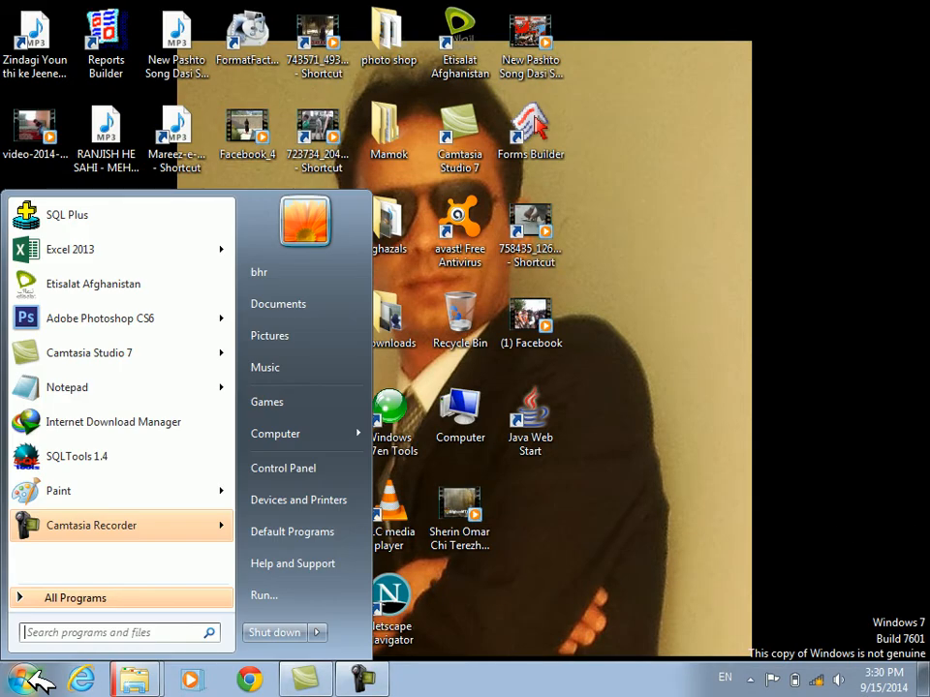
pyautogui.write('msaccess')
pyautogui.press('Return')
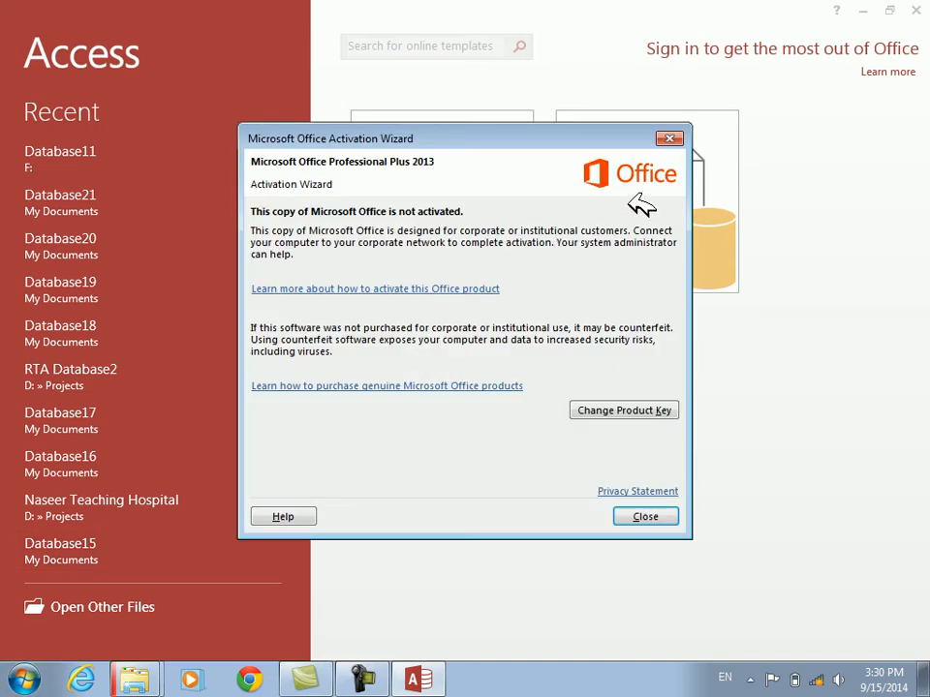
pyautogui.click(672, 140)
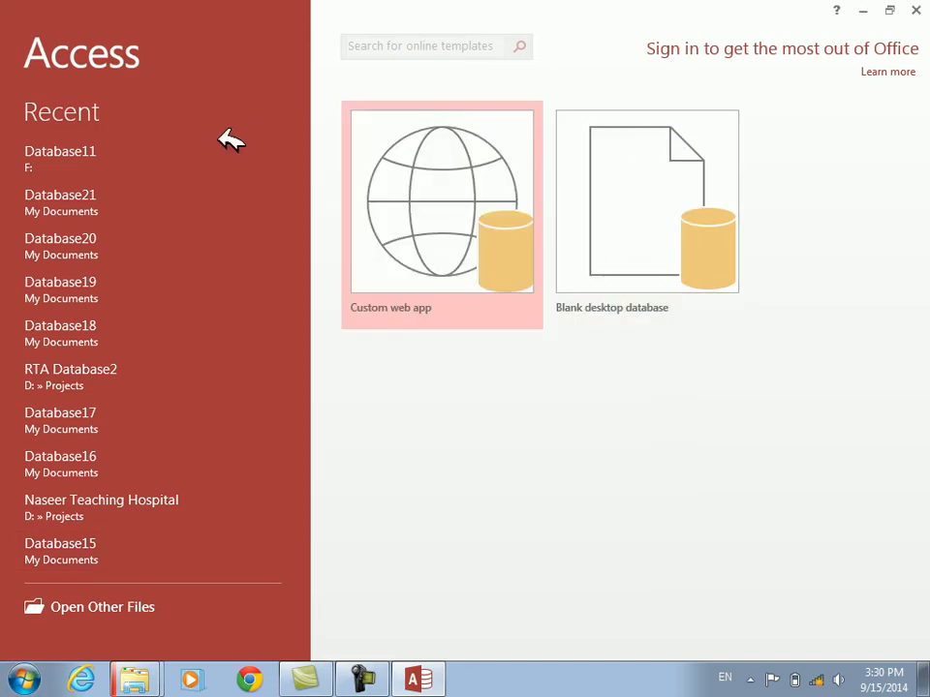
pyautogui.click(44, 157)
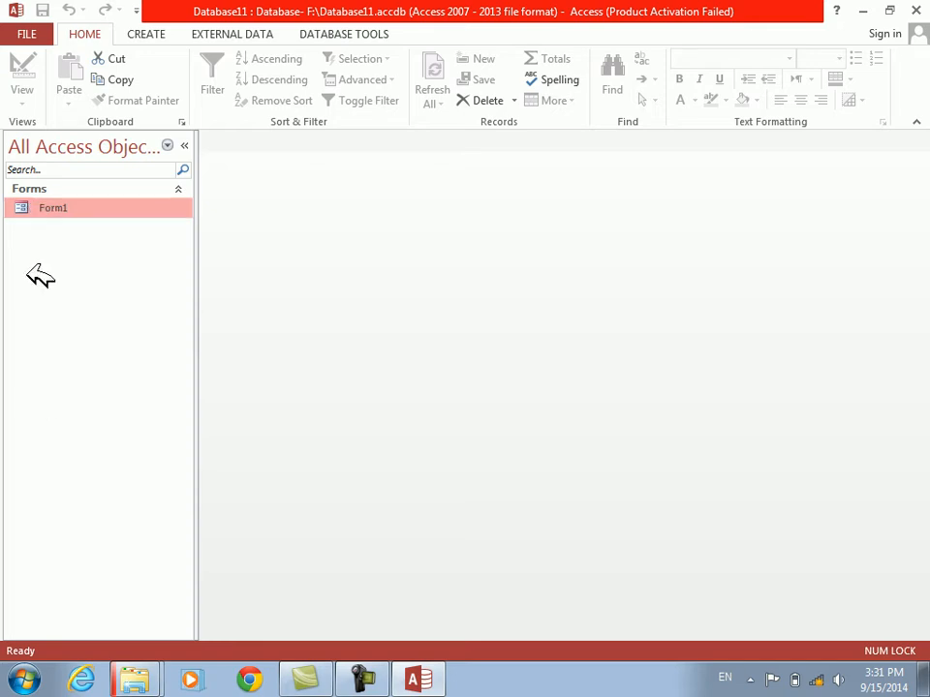
# Skip the unreadable Account Ledger and billing system video in the running file copy and minimize the copy window
pyautogui.moveTo(155, 670)
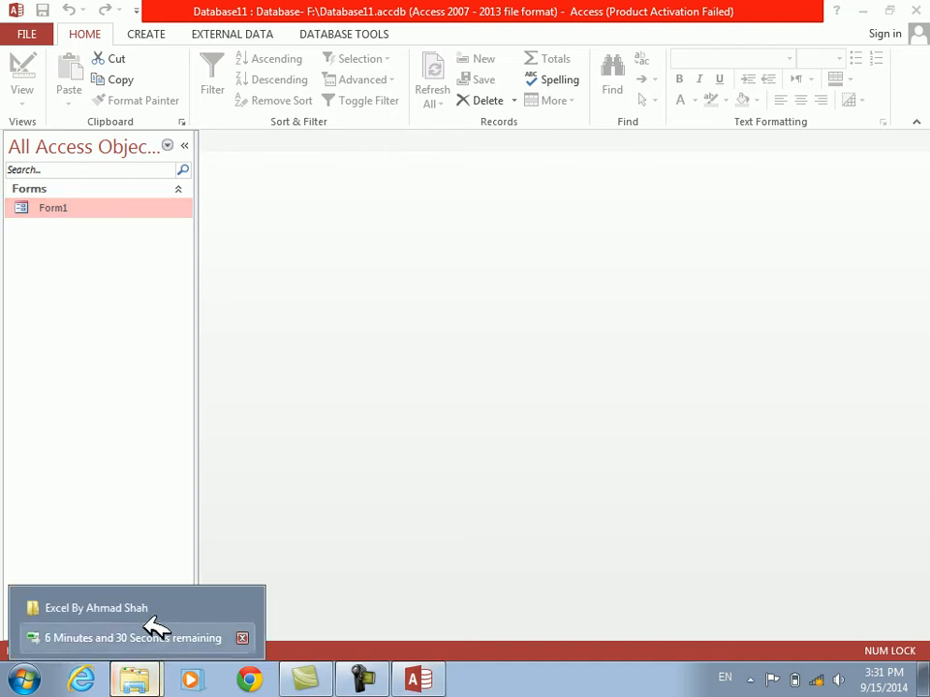
pyautogui.click(147, 635)
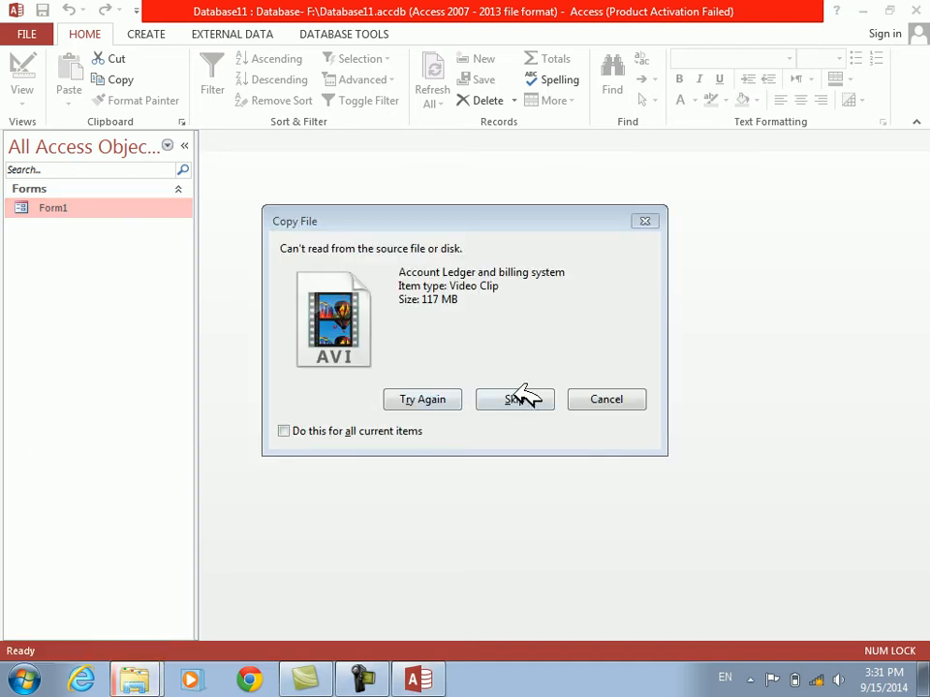
pyautogui.click(516, 398)
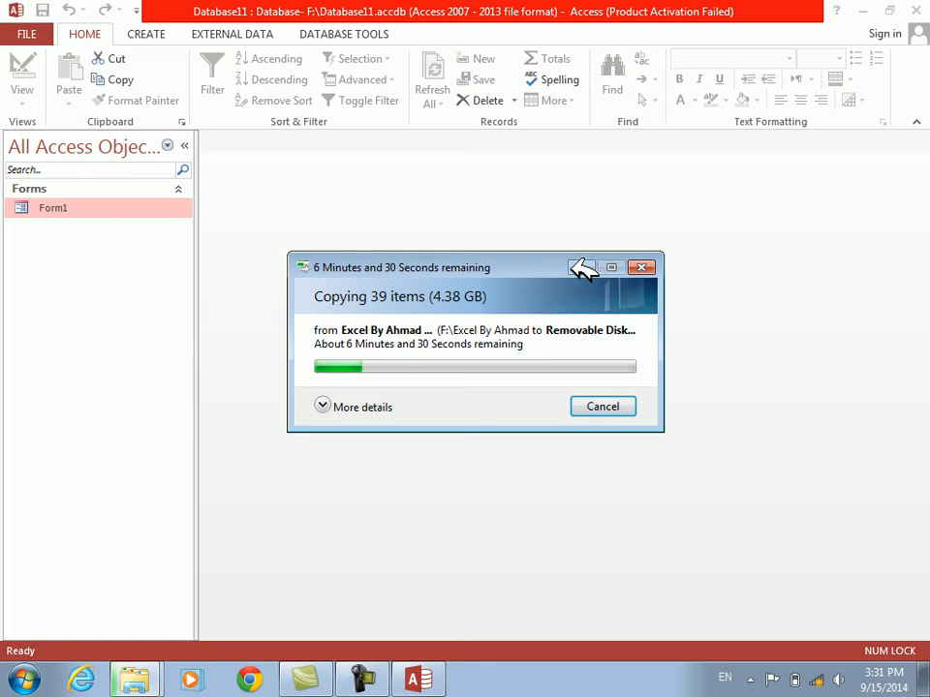
pyautogui.click(582, 267)
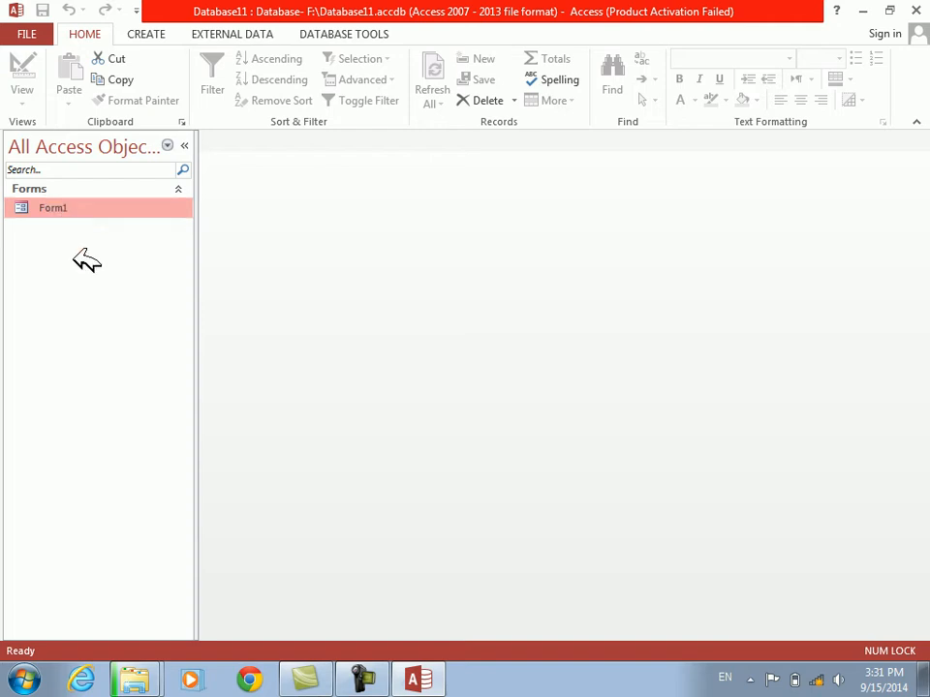
# Open Form1 in Design View and bring up the code of its On Open event procedure
pyautogui.rightClick(41, 206)
pyautogui.click(78, 265)
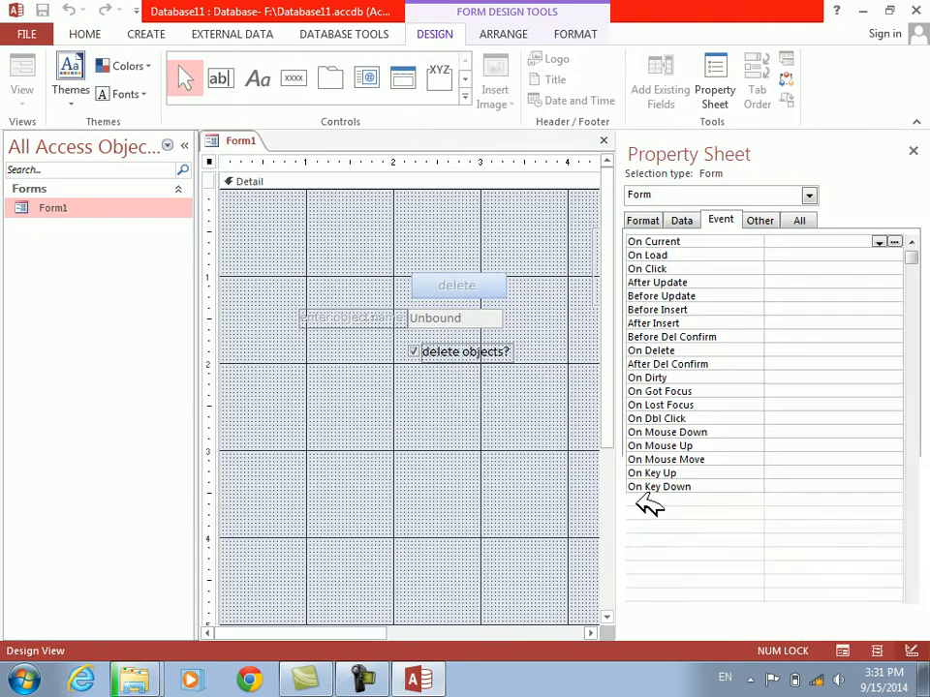
pyautogui.click(714, 526)
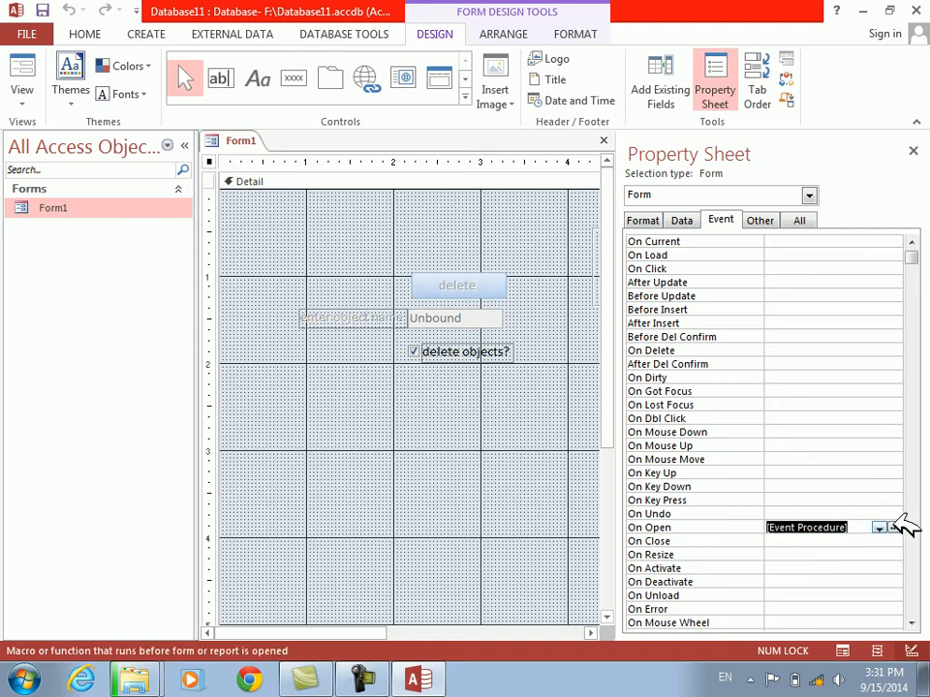
pyautogui.click(894, 527)
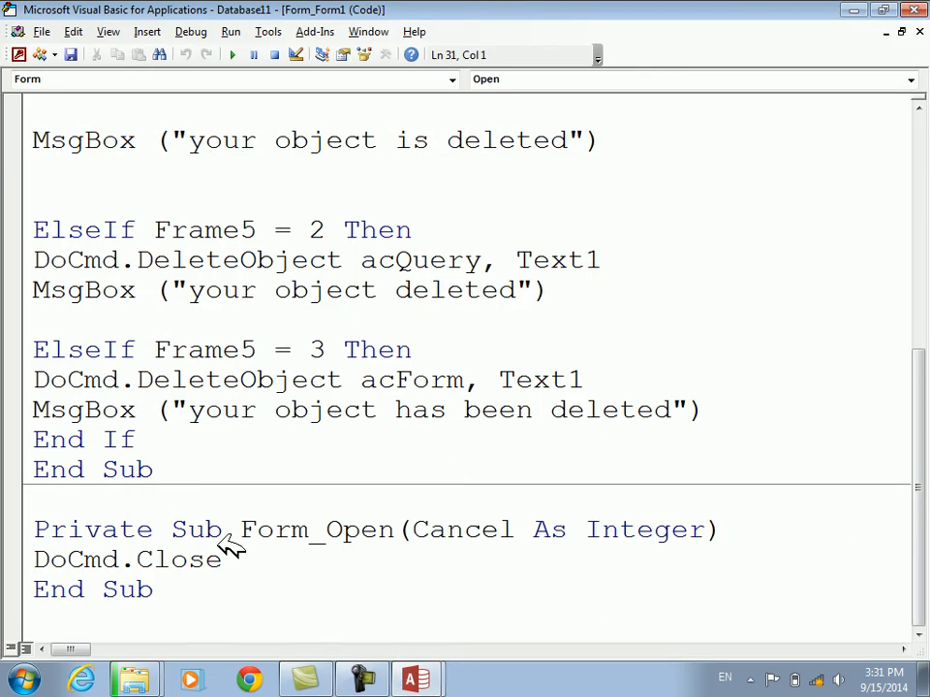
# Replace DoCmd.Close in Form_Open with MsgBox ("welcom to the form"), and close the code editor and Form1
pyautogui.moveTo(230, 559); pyautogui.dragTo(35, 549)
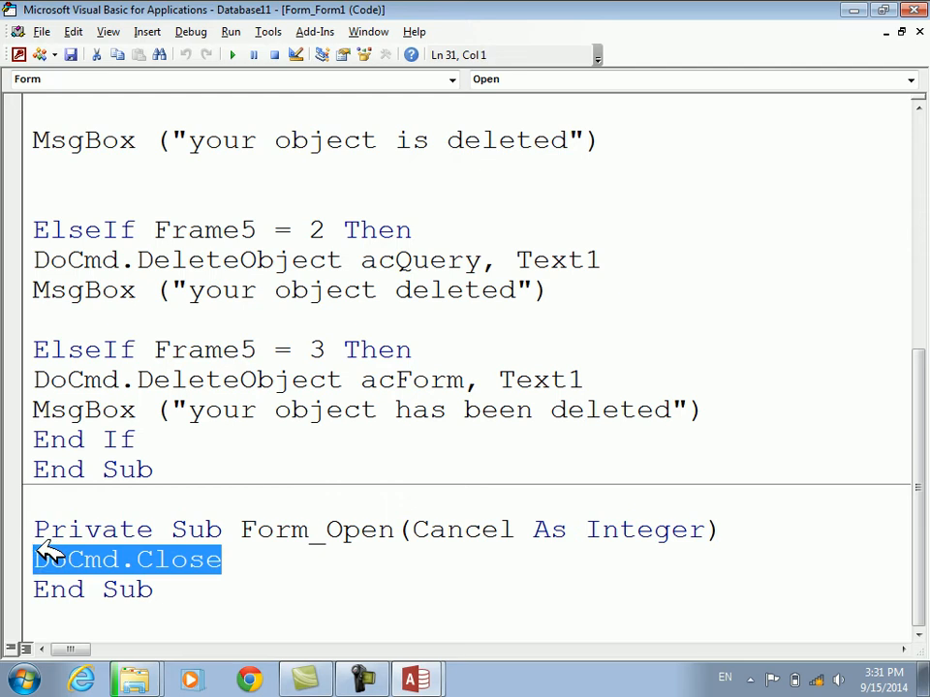
pyautogui.write('msgbox("')
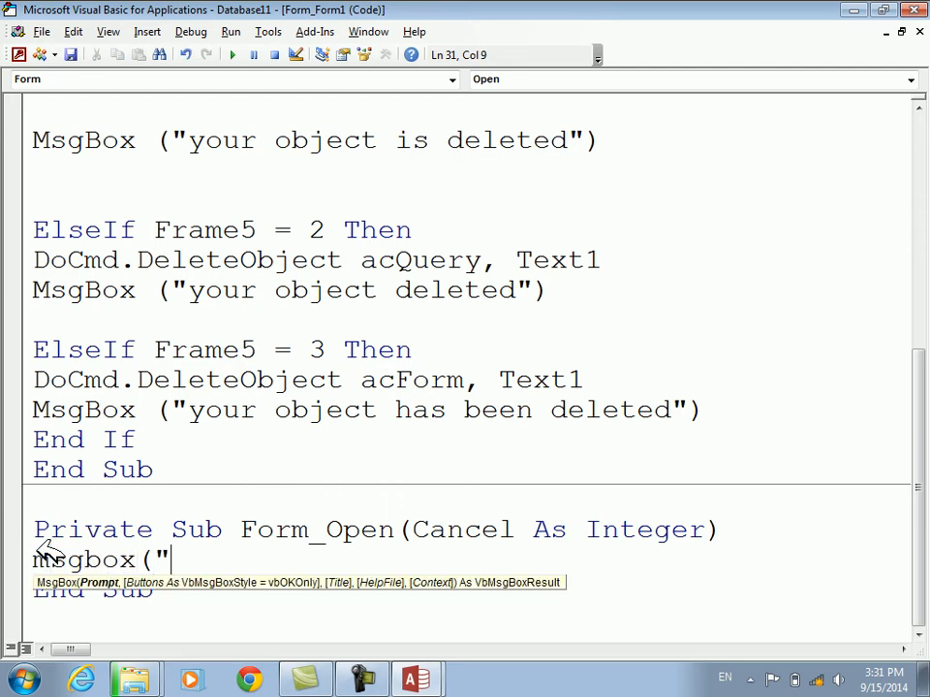
pyautogui.write('welcom to the form')
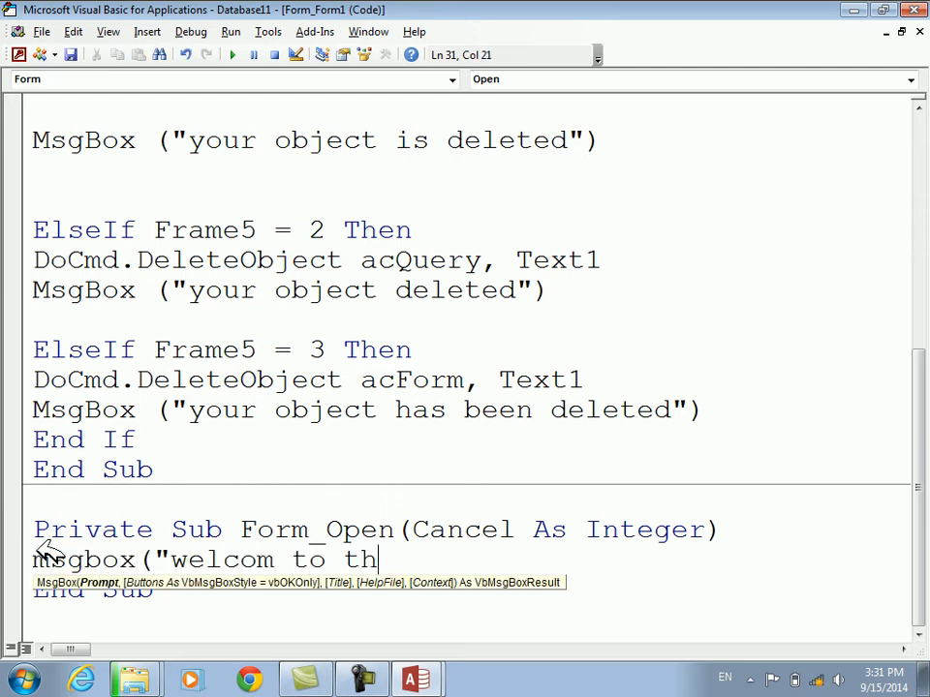
pyautogui.press('Return')
pyautogui.write('")')
pyautogui.press('Down')
pyautogui.hotkey('alt', 'F11')
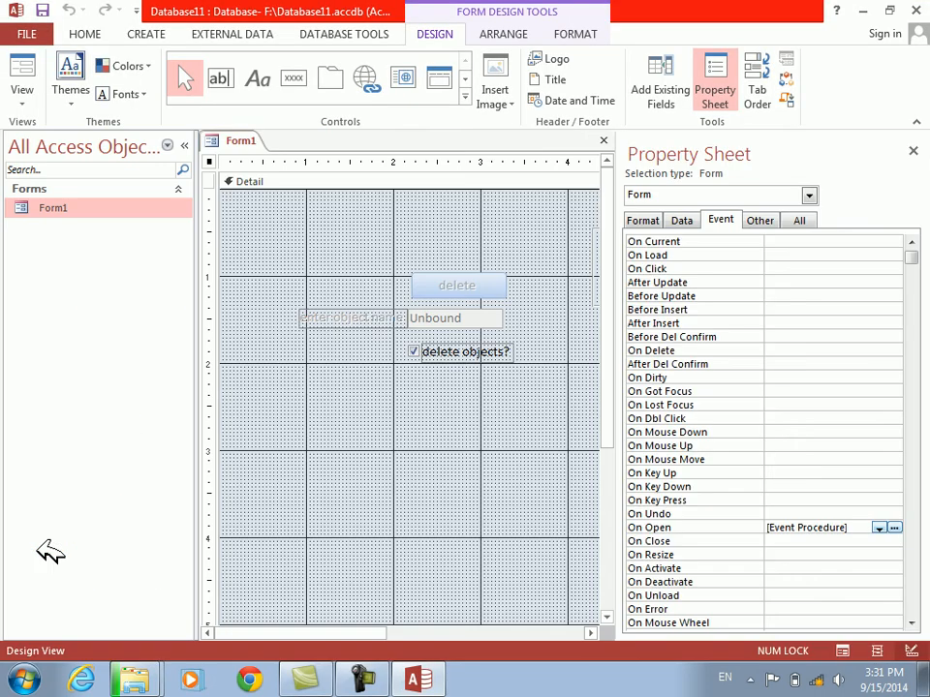
pyautogui.hotkey('ctrl', 'w')
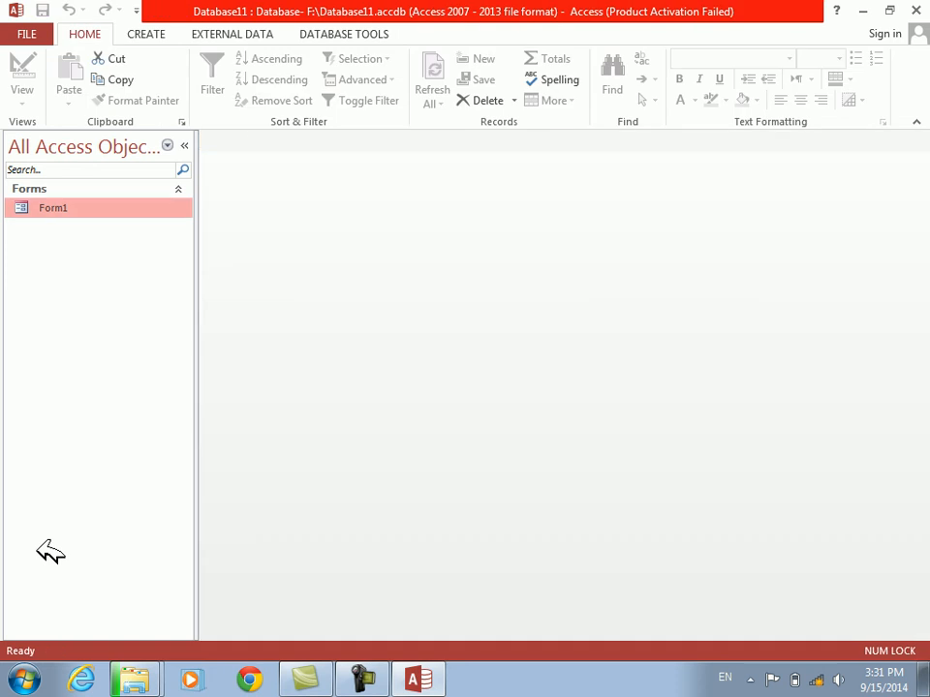
# Open Form1 to test its welcome message, dismiss the message and switch the form to Design View
pyautogui.doubleClick(39, 208)
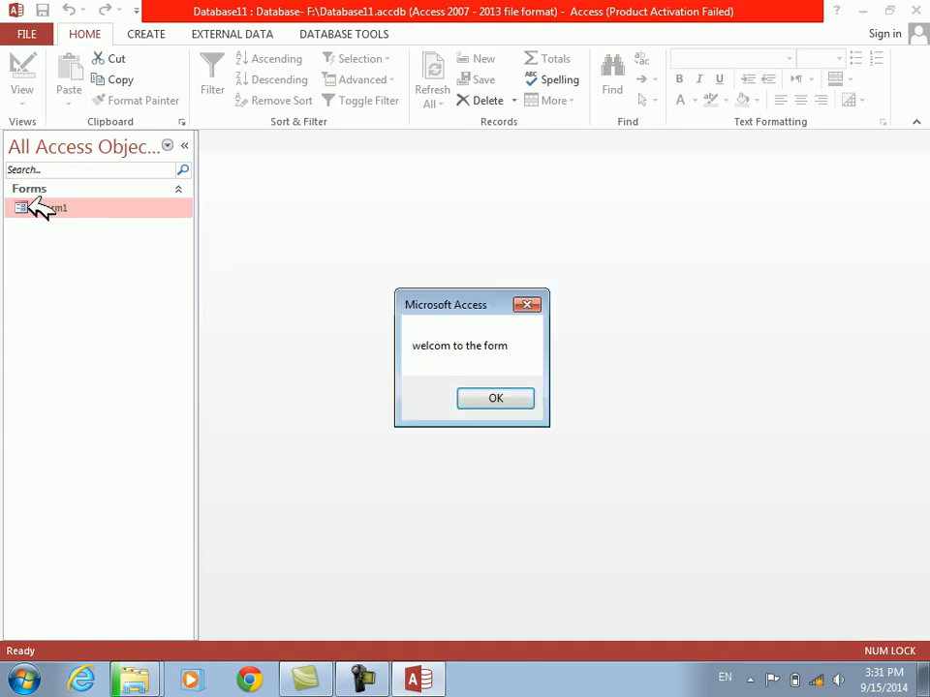
pyautogui.click(492, 398)
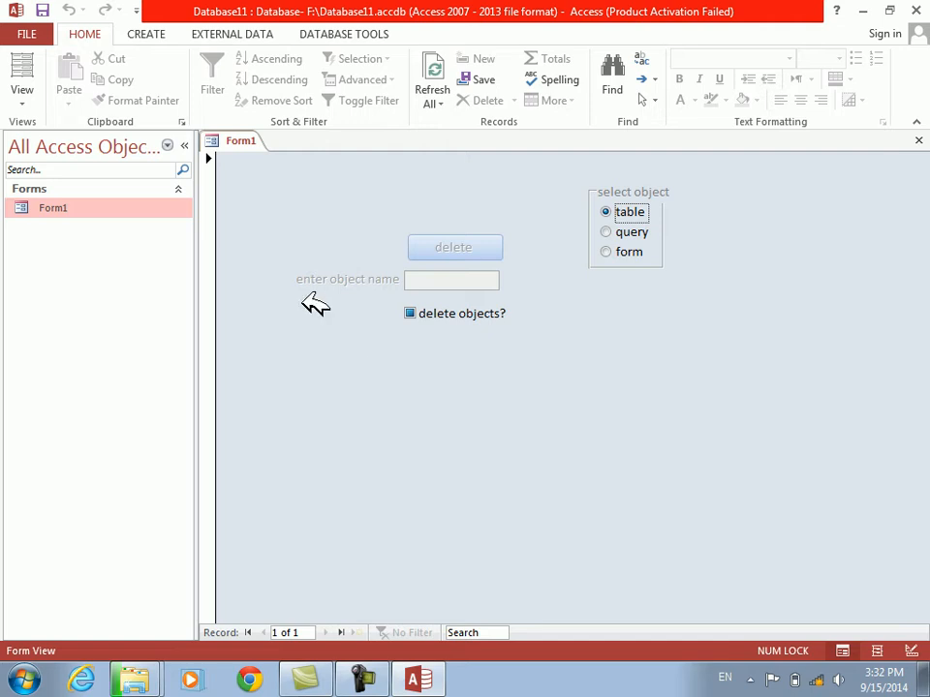
pyautogui.rightClick(584, 317)
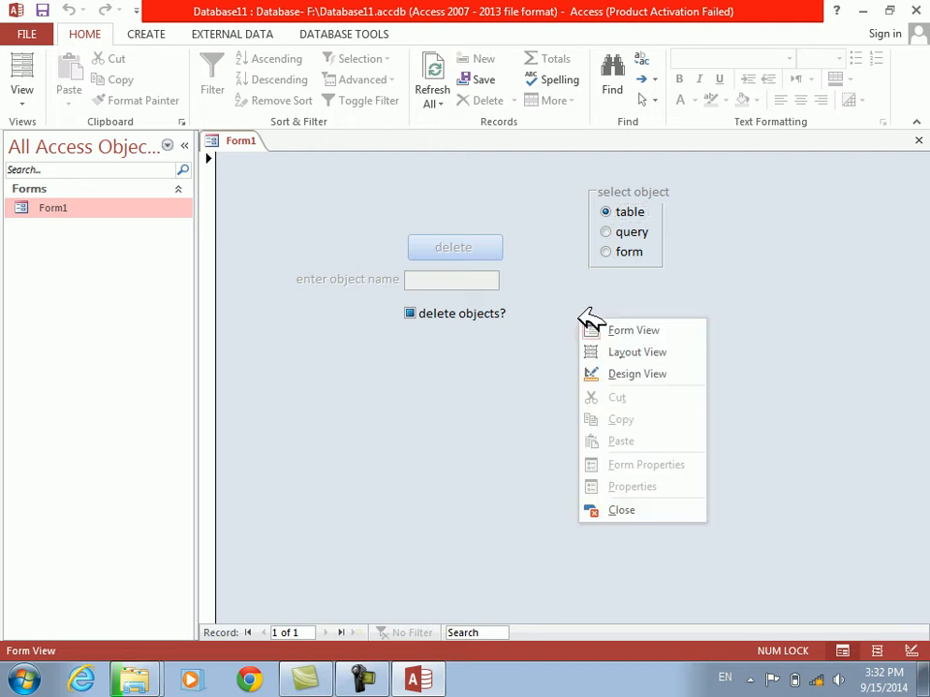
pyautogui.click(615, 375)
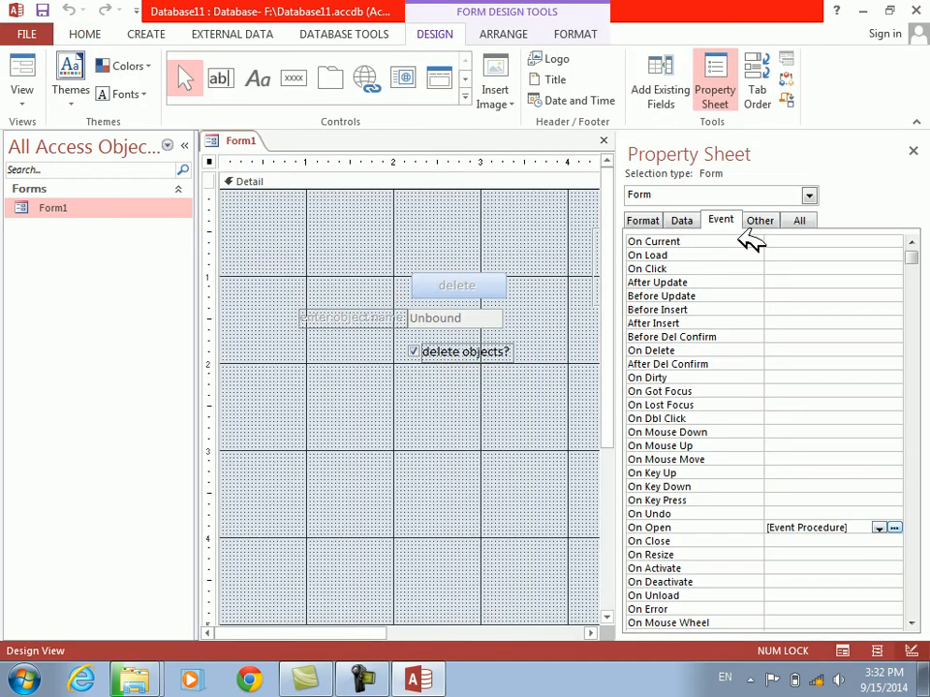
# Set the form's Pop Up property to Yes and dismiss the antivirus notification
pyautogui.click(770, 222)
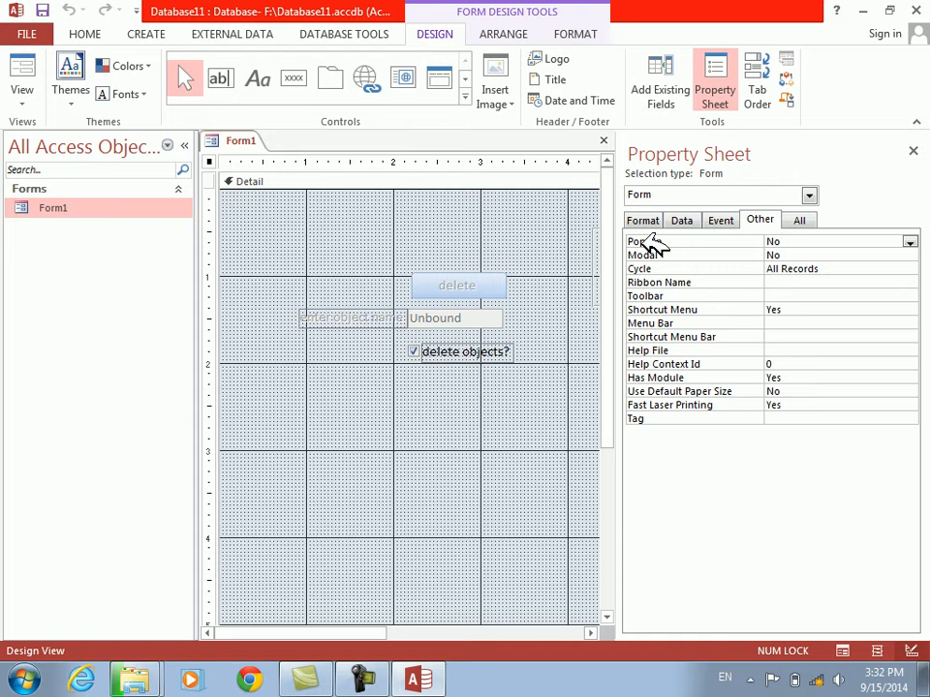
pyautogui.doubleClick(653, 244)
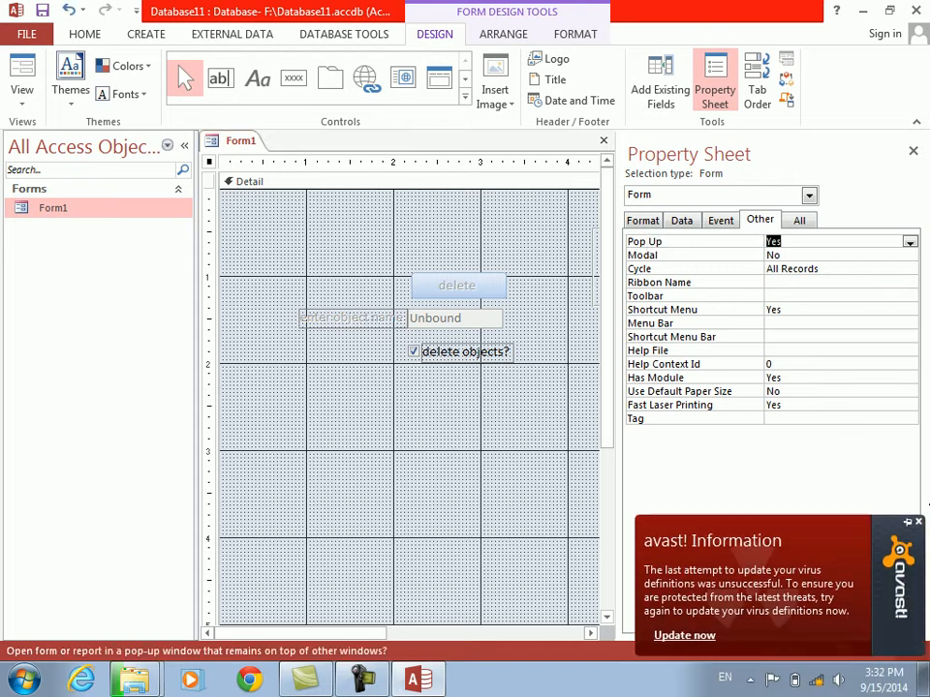
pyautogui.click(918, 522)
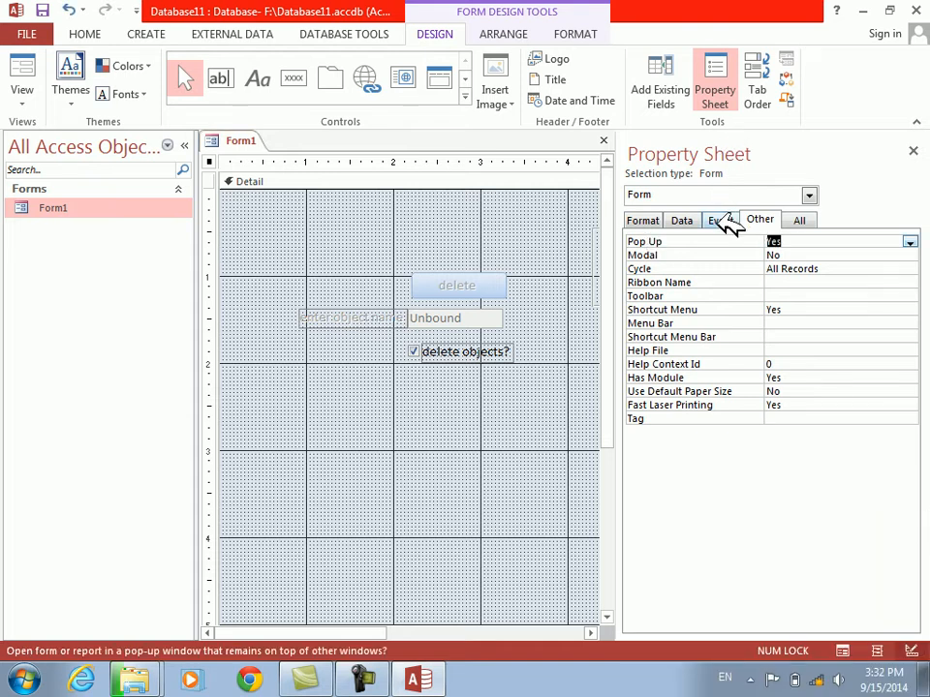
# Add DoCmd.Maximize below the MsgBox line in the form's On Open event procedure and return to the form design
pyautogui.click(725, 221)
pyautogui.click(840, 528)
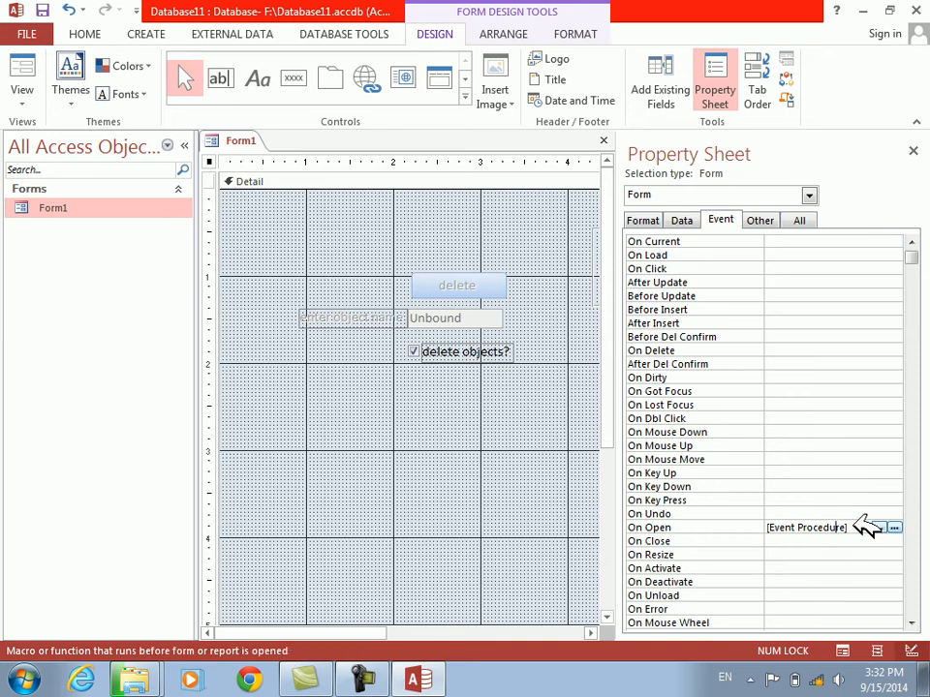
pyautogui.click(893, 527)
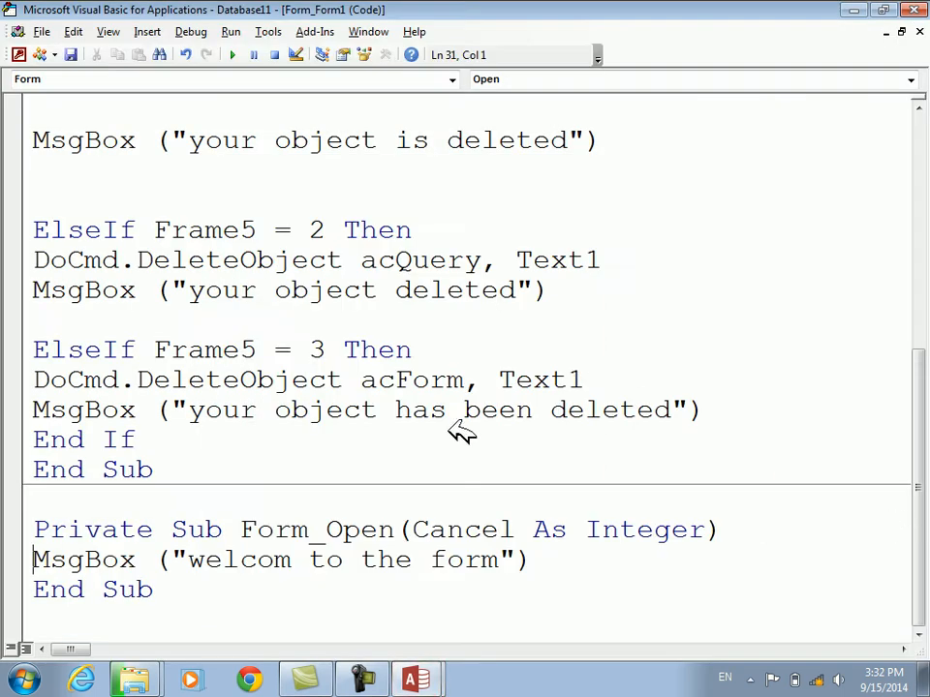
pyautogui.click(548, 563)
pyautogui.press('Return')
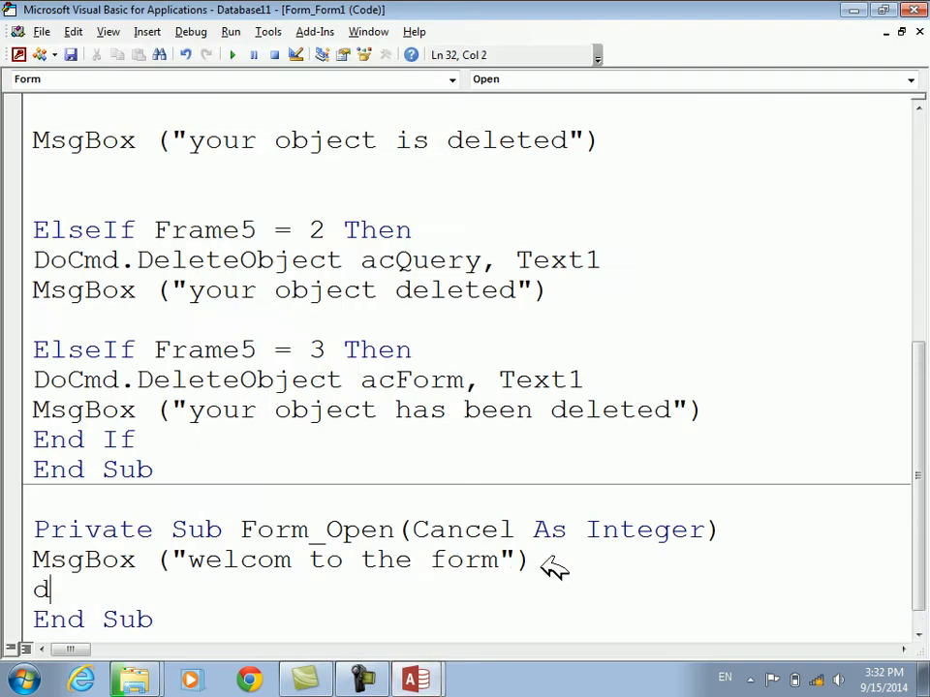
pyautogui.write('docmd.max')
pyautogui.press('Tab')
pyautogui.press('Down')
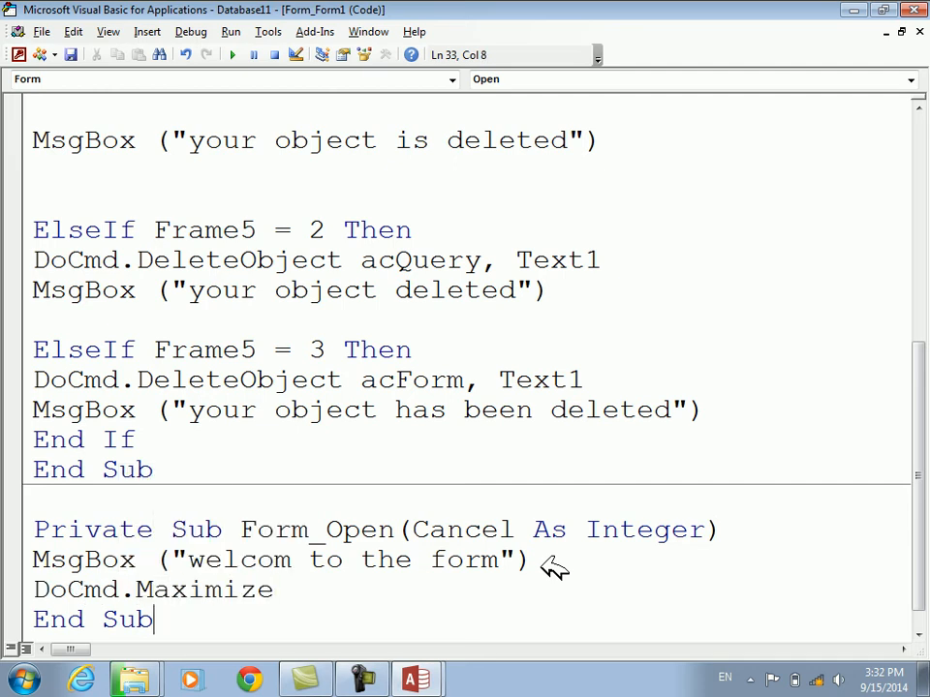
pyautogui.hotkey('alt', 'F11')
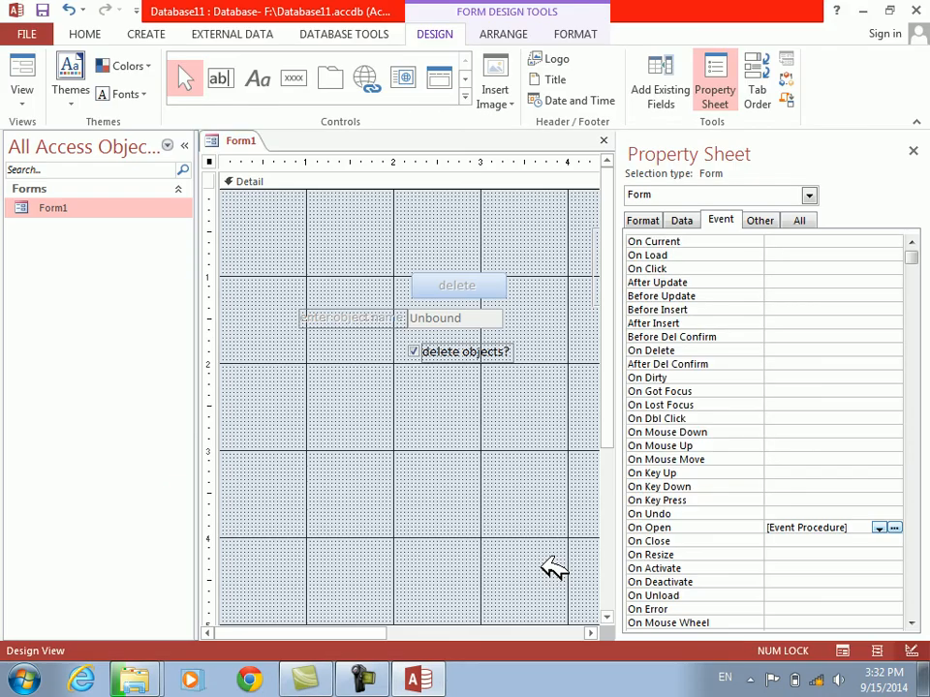
# Close and reopen Form1 to check how its pop-up window opens, and return it to Design View
pyautogui.hotkey('ctrl', 'w')
pyautogui.doubleClick(43, 206)
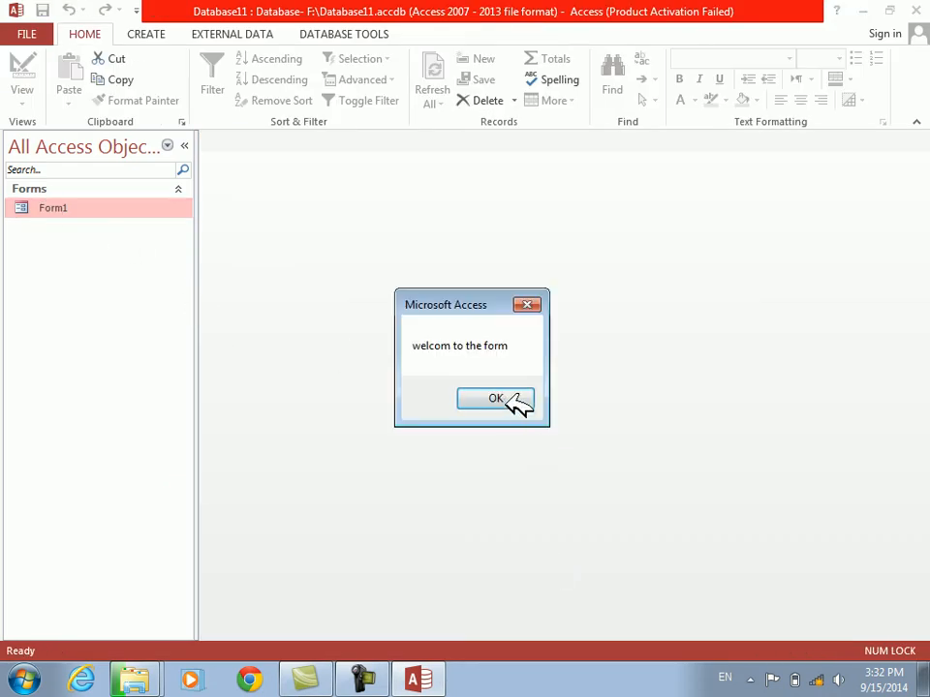
pyautogui.click(495, 399)
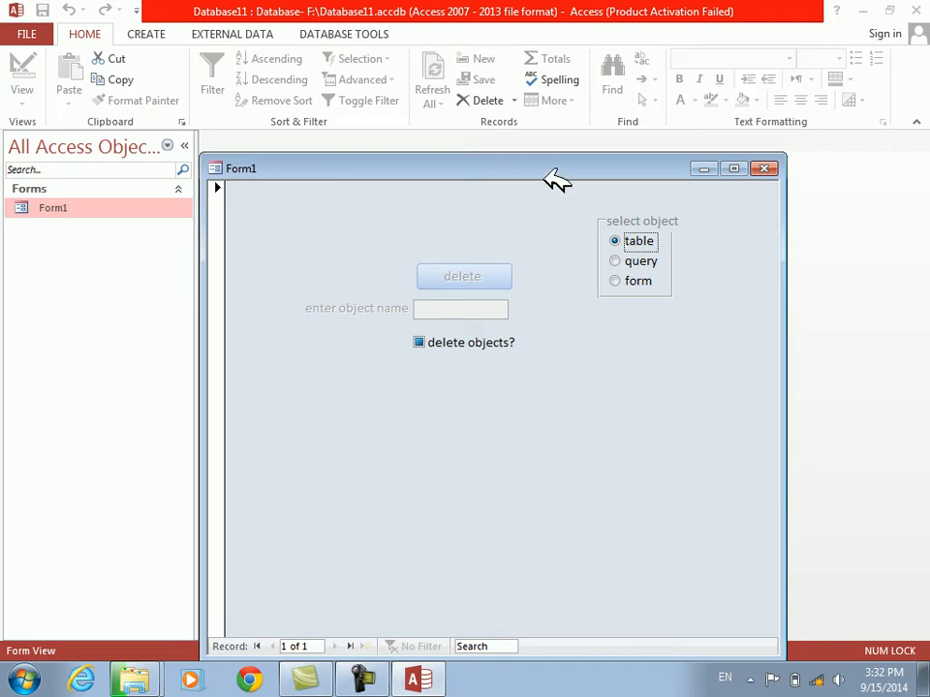
pyautogui.moveTo(536, 160); pyautogui.dragTo(506, 109)
pyautogui.rightClick(566, 335)
pyautogui.click(605, 386)
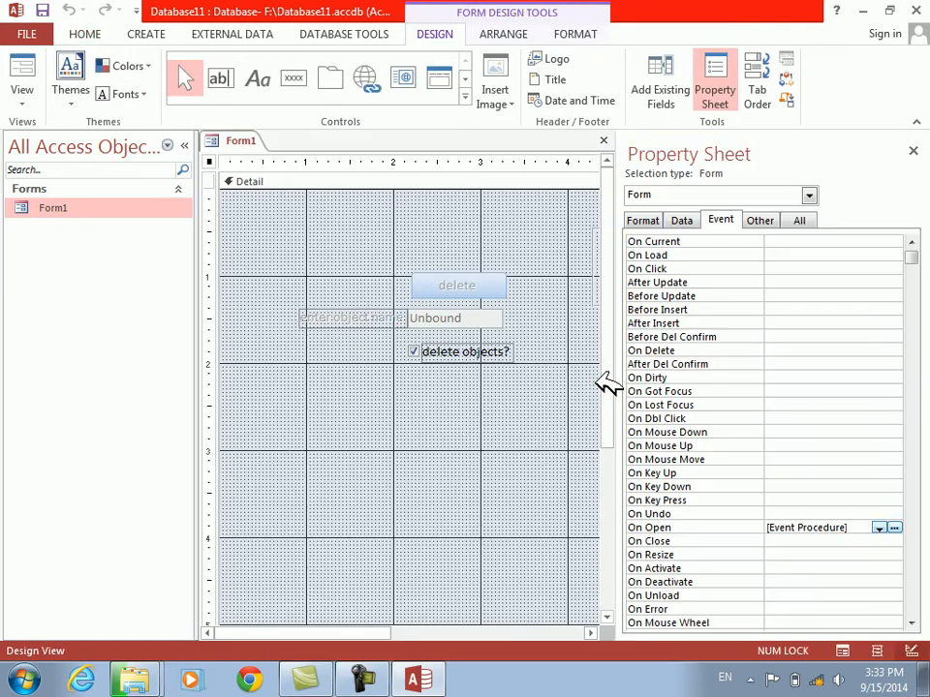
# Set the form's Fit to Screen property to No, test it in Form View and return to Design View
pyautogui.click(765, 221)
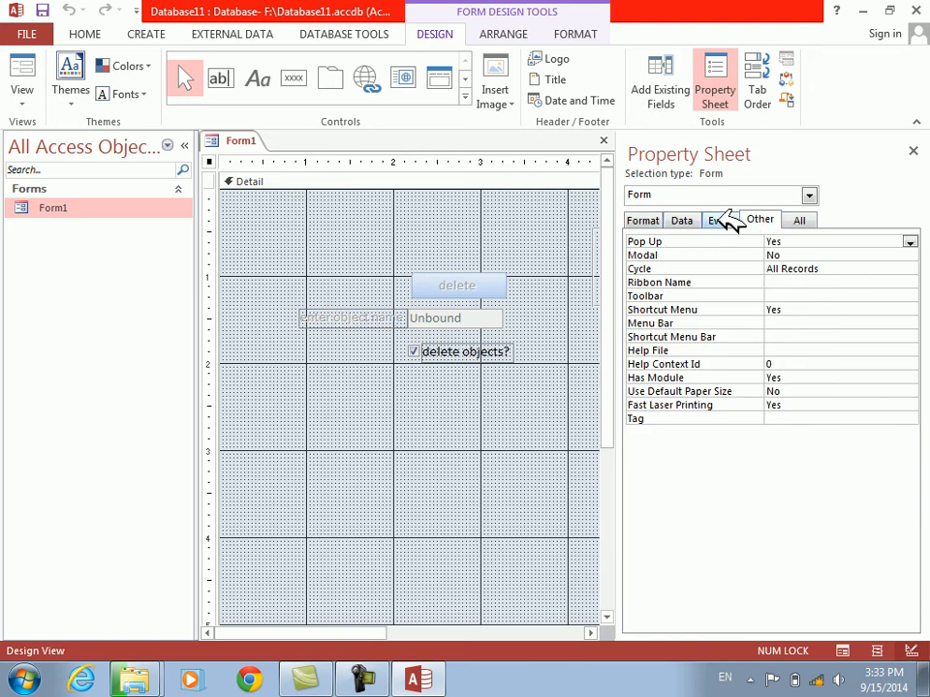
pyautogui.click(726, 221)
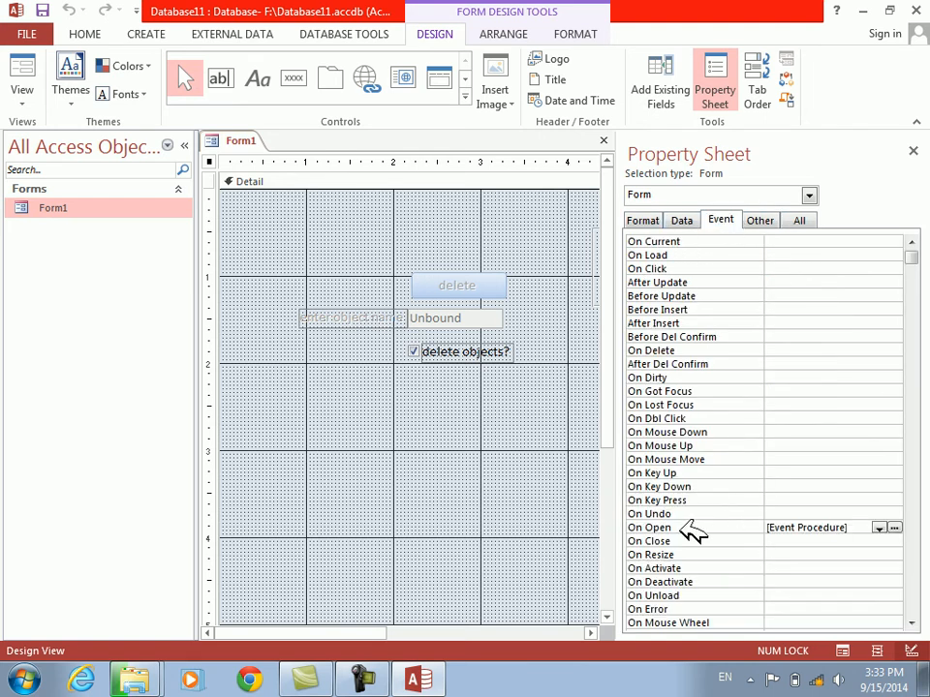
pyautogui.click(657, 221)
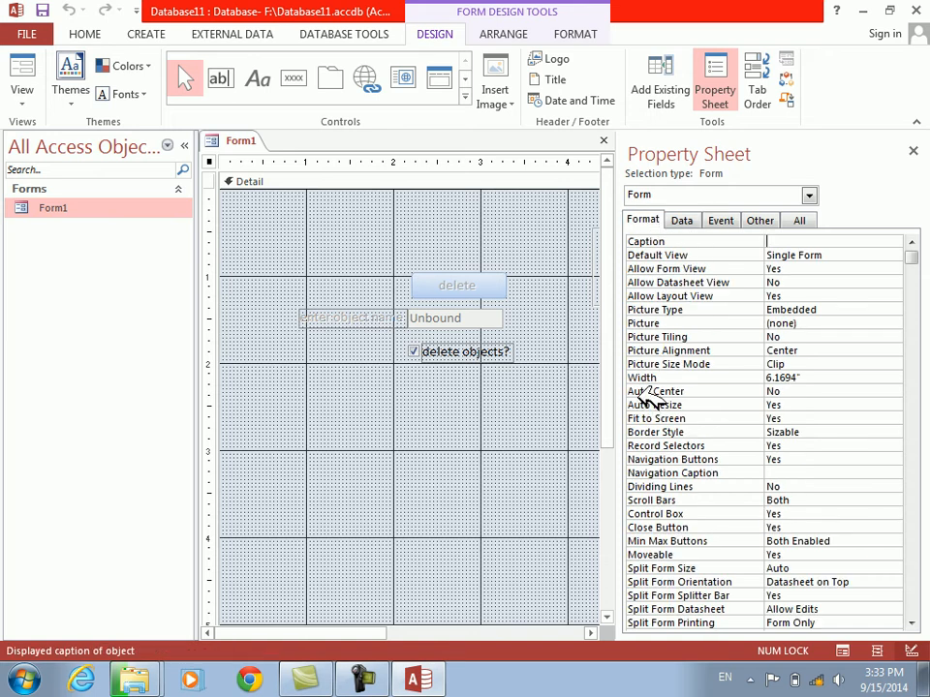
pyautogui.doubleClick(650, 419)
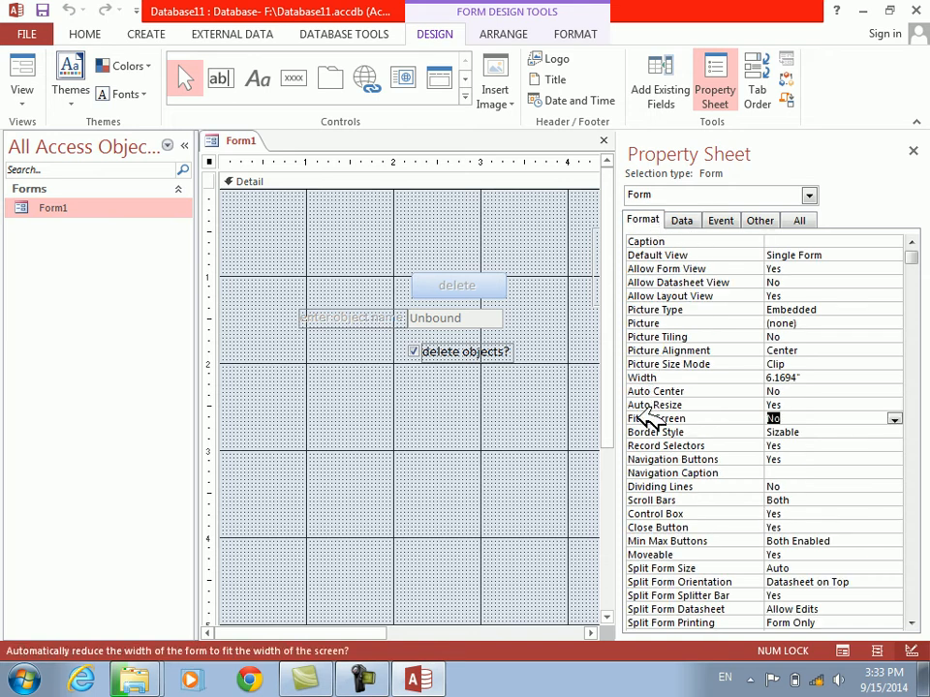
pyautogui.click(27, 70)
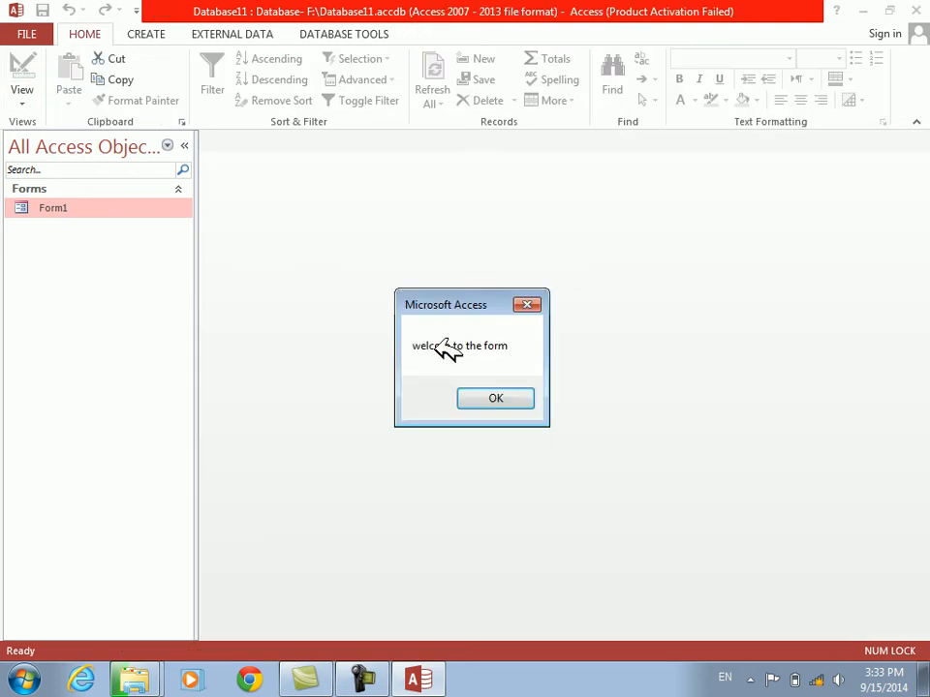
pyautogui.click(490, 395)
pyautogui.rightClick(610, 391)
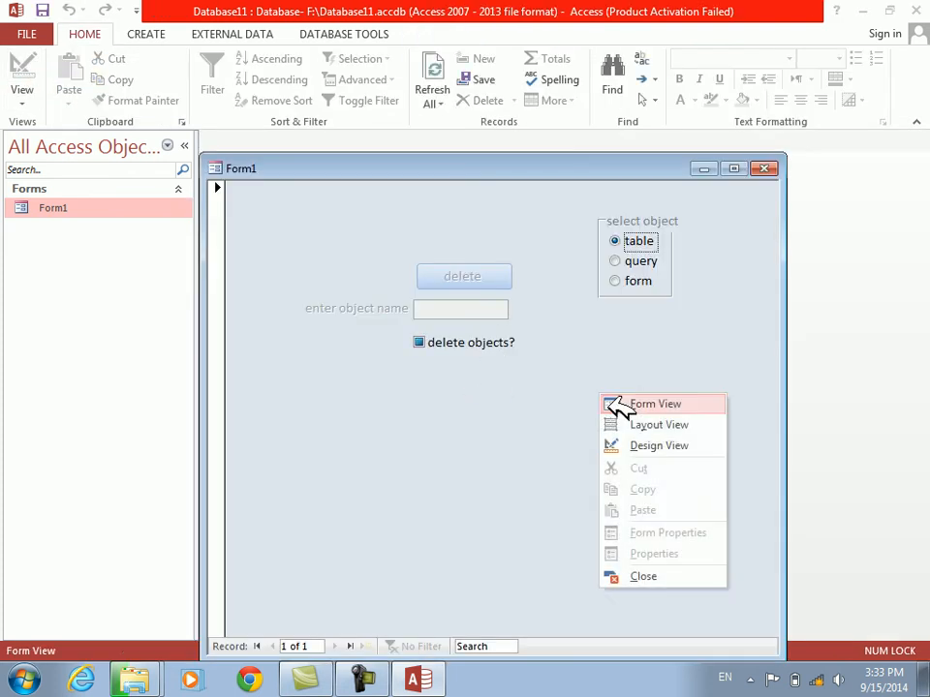
pyautogui.click(646, 444)
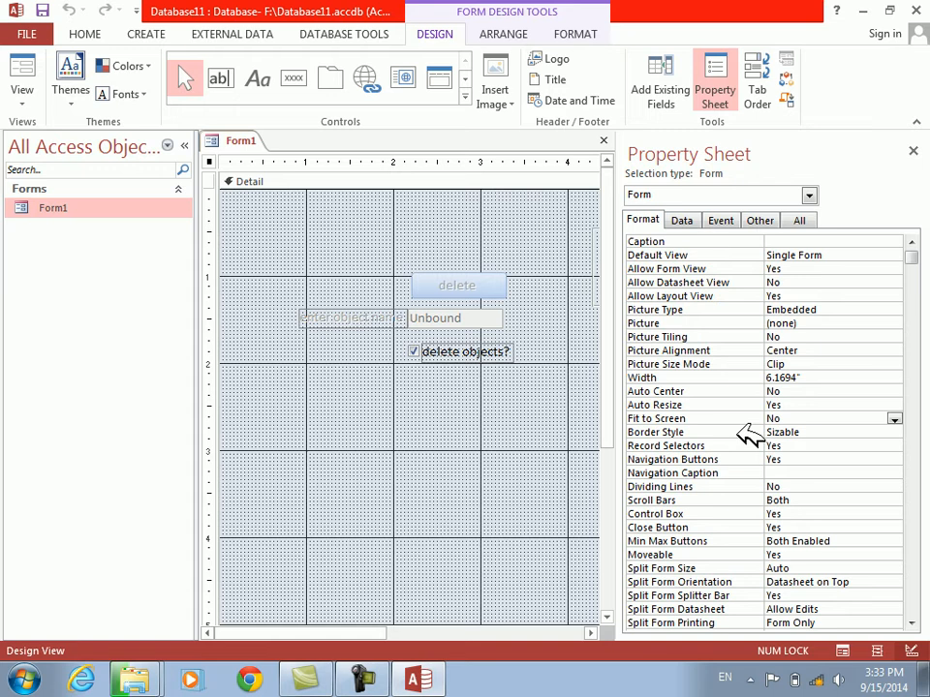
# Set the form's Border Style to Thin, test it in Form View and return to Design View
pyautogui.doubleClick(666, 433)
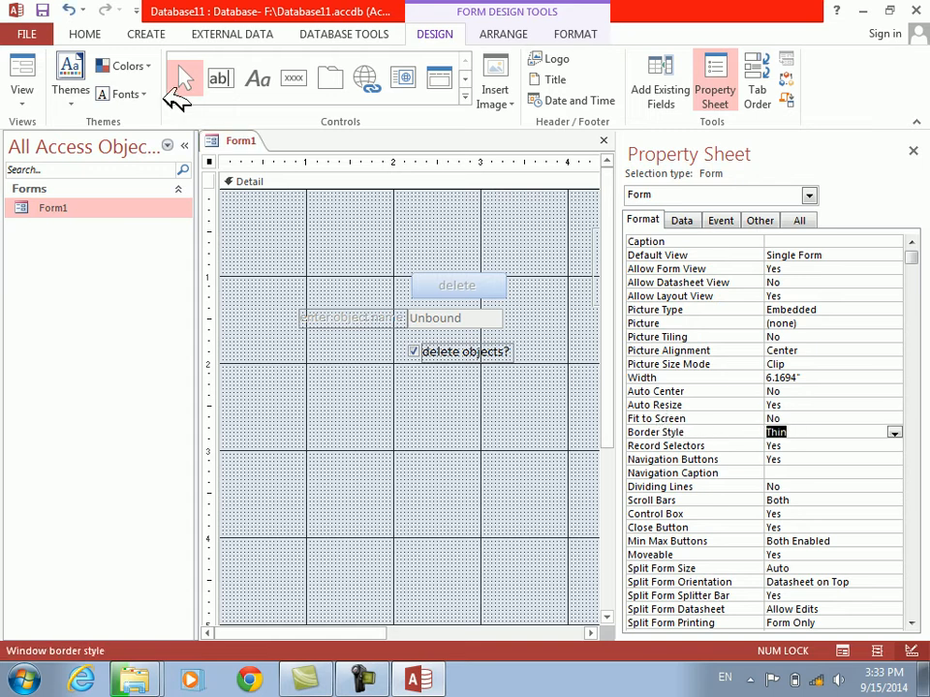
pyautogui.click(28, 69)
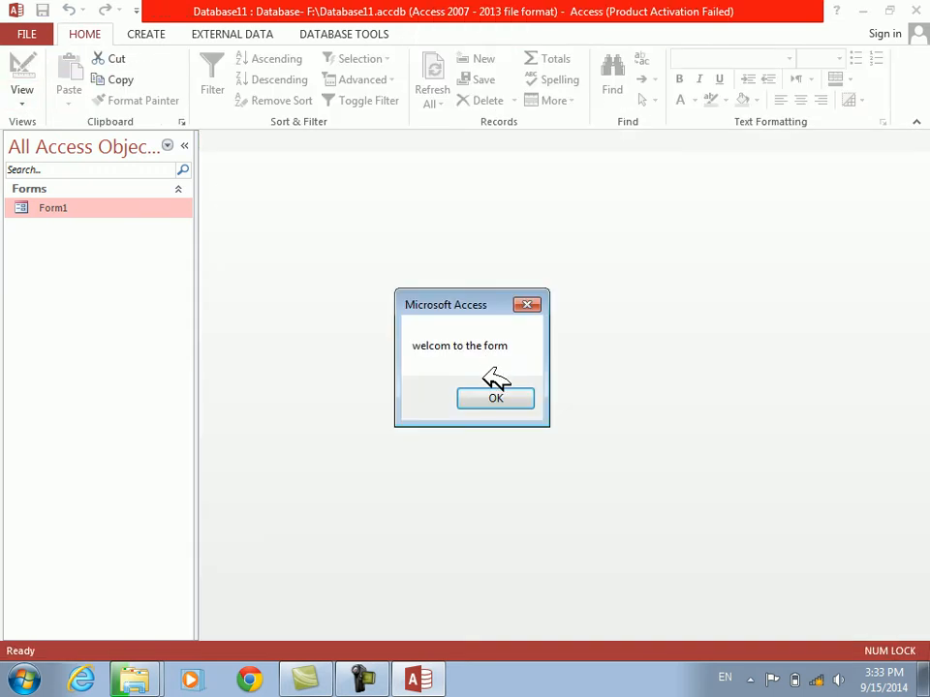
pyautogui.click(502, 397)
pyautogui.rightClick(604, 407)
pyautogui.click(643, 460)
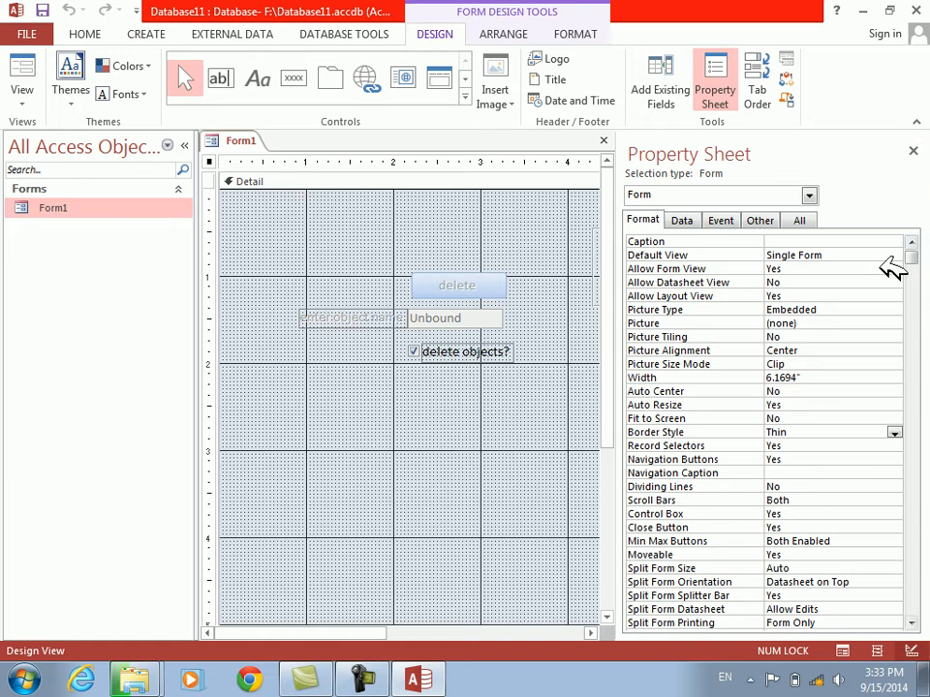
# Clear the event procedure assigned to the form's On Open event
pyautogui.click(732, 213)
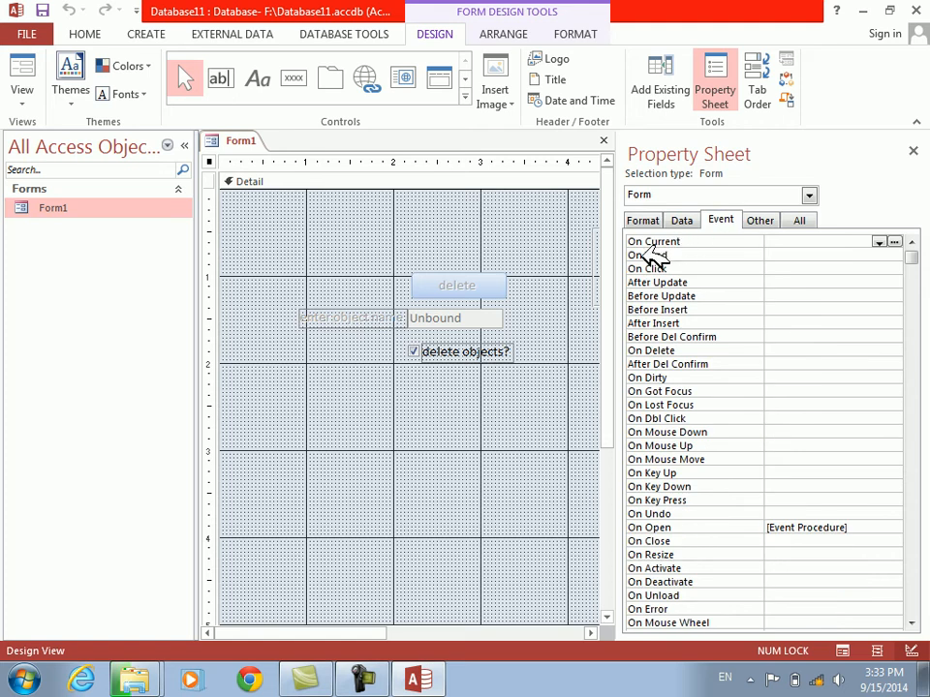
pyautogui.click(675, 529)
pyautogui.press('Delete')
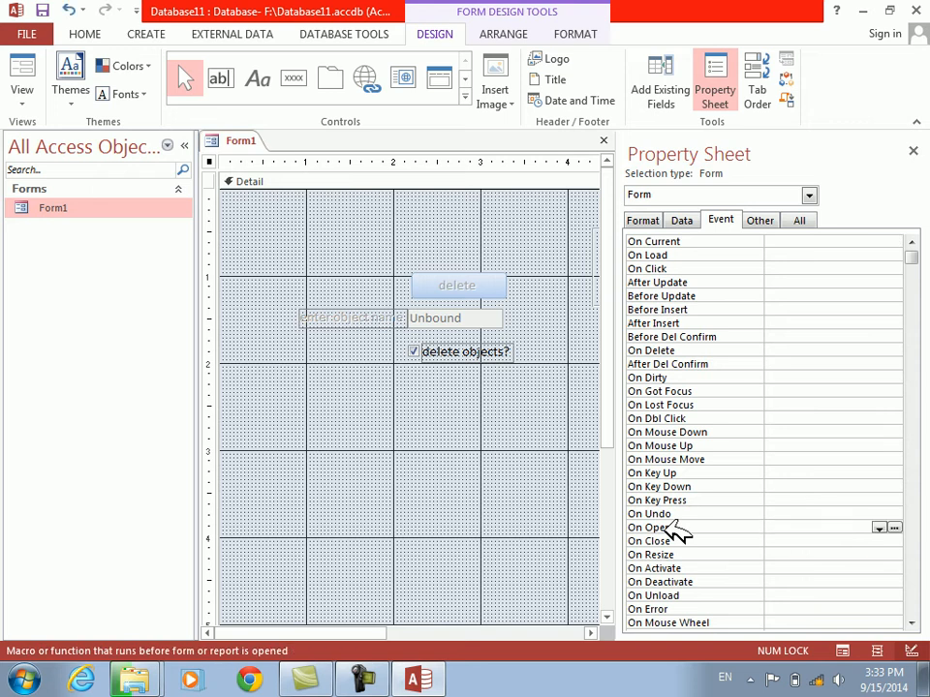
pyautogui.press('Return')
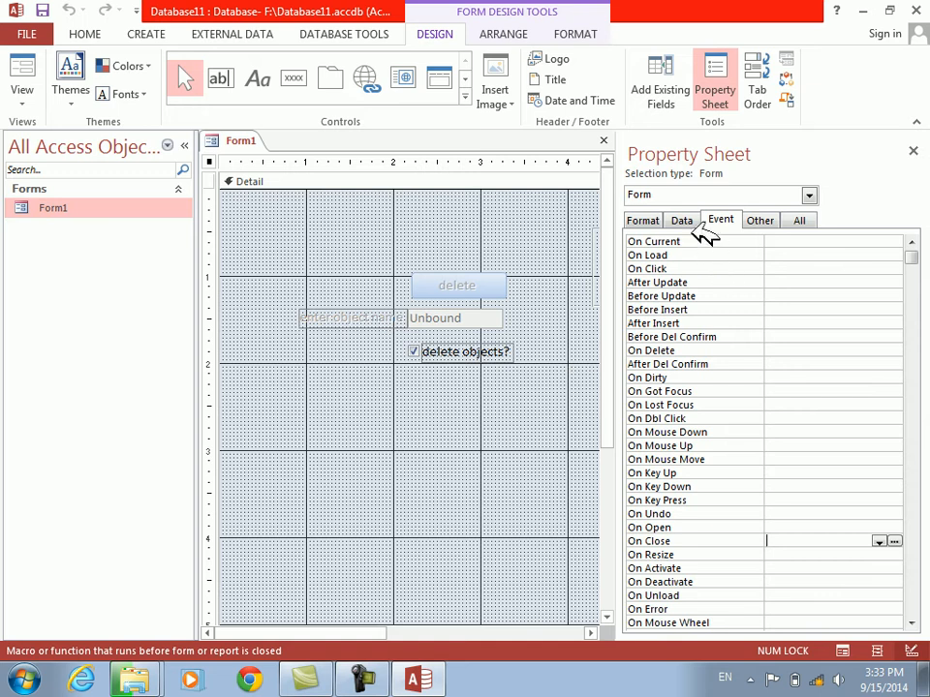
# Create an On Load event procedure for the form containing DoCmd.Maximize and return to the form design
pyautogui.doubleClick(655, 253)
pyautogui.click(894, 255)
pyautogui.write('docmd.m')
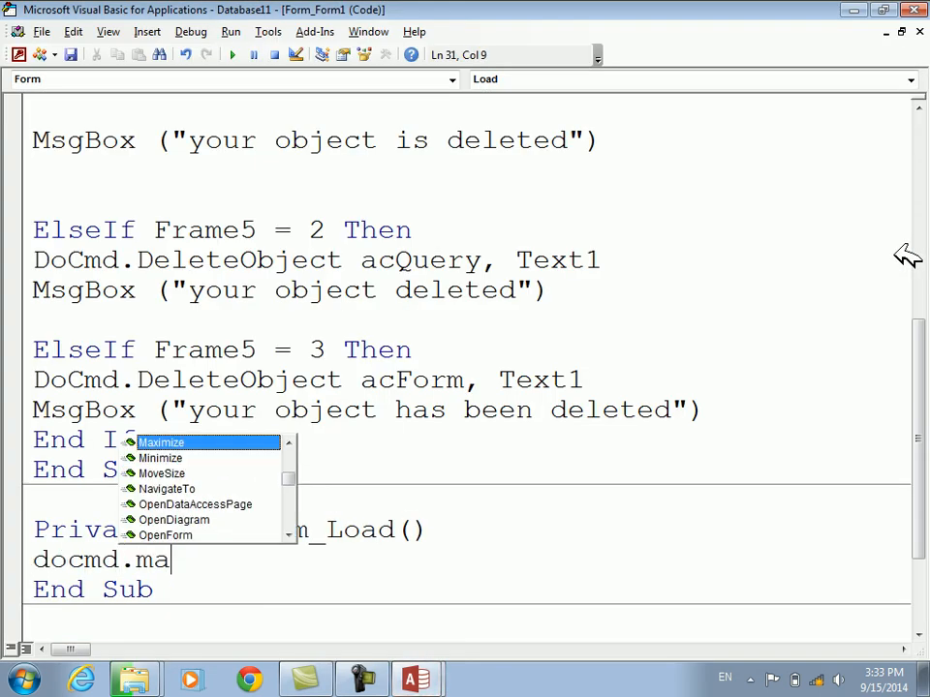
pyautogui.write('a')
pyautogui.press('Tab')
pyautogui.press('Down')
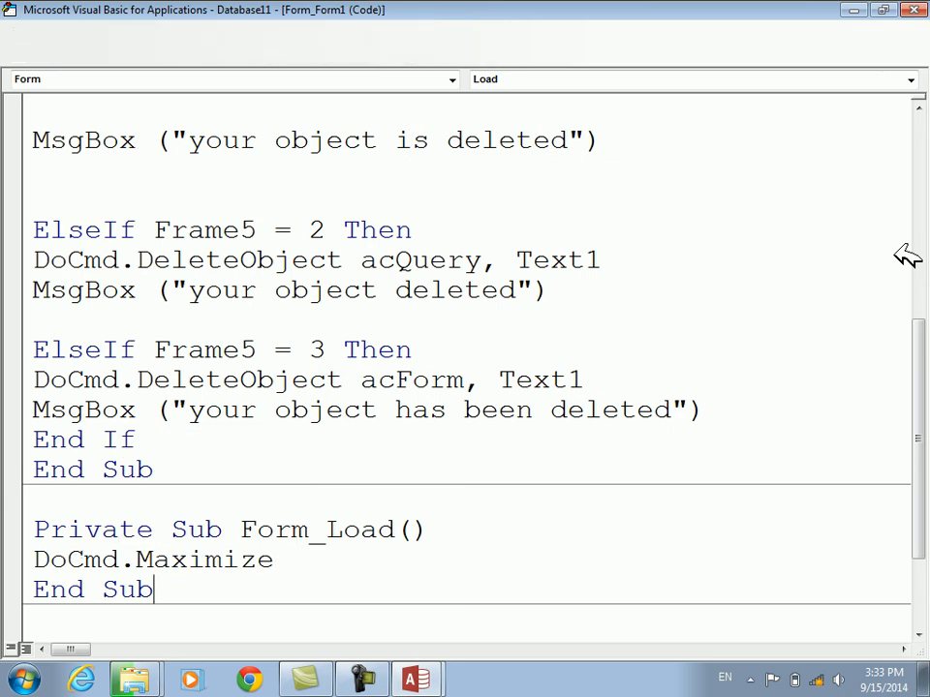
pyautogui.hotkey('alt', 'F11')
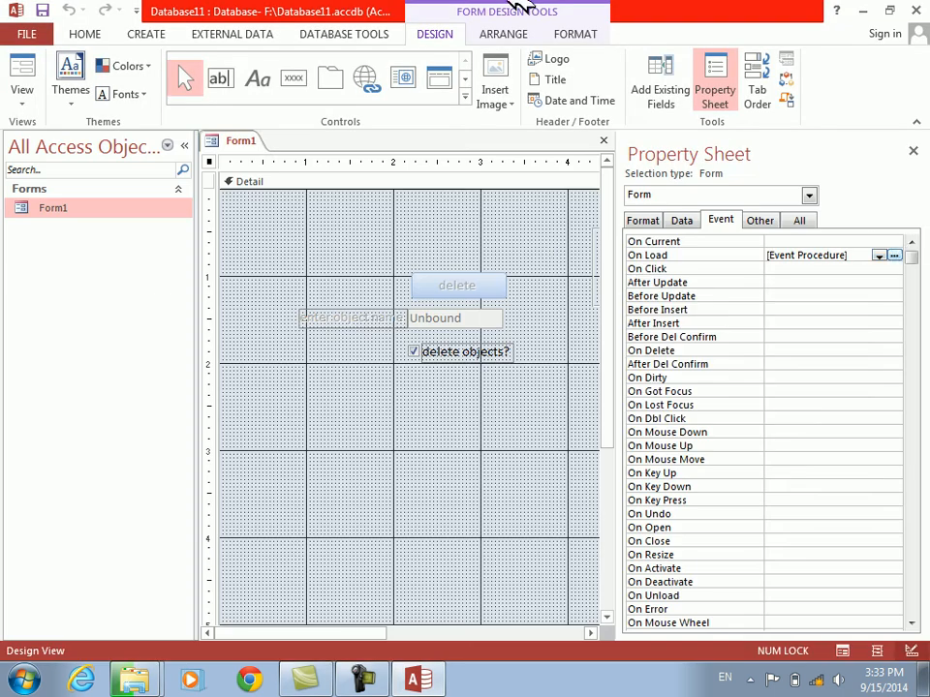
# Test Form1 in Form View with the form, query and table options, and return to its On Load event in Design View
pyautogui.click(38, 68)
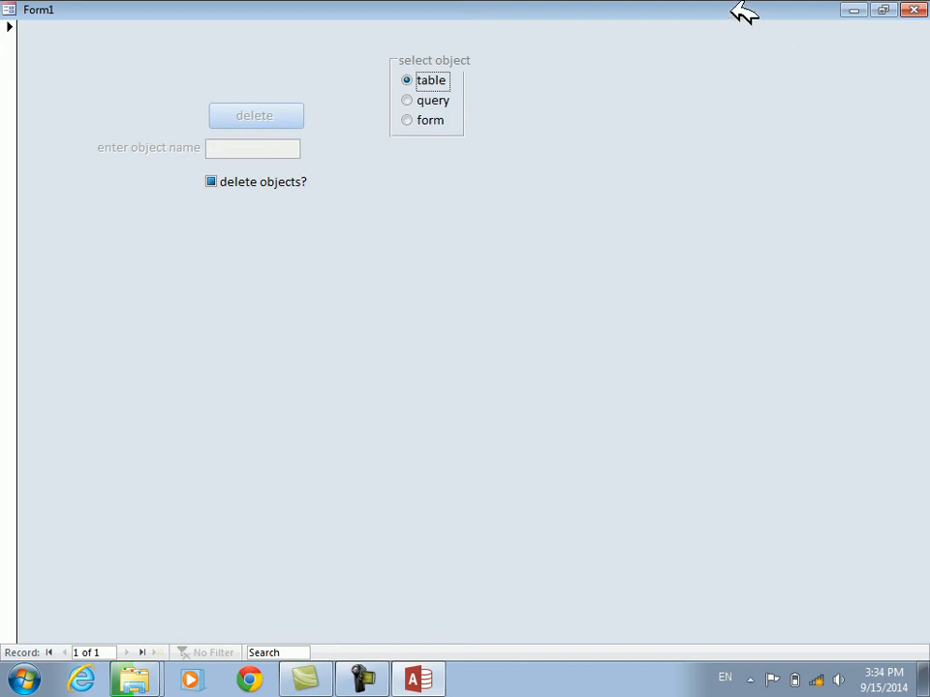
pyautogui.click(422, 120)
pyautogui.click(425, 100)
pyautogui.click(423, 80)
pyautogui.rightClick(573, 269)
pyautogui.click(617, 320)
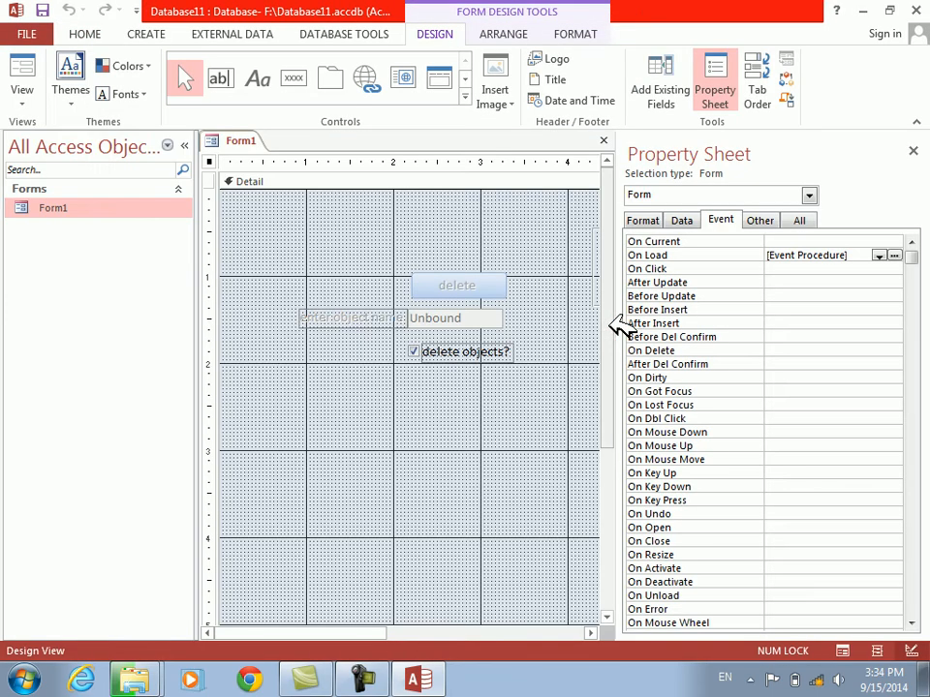
pyautogui.click(650, 256)
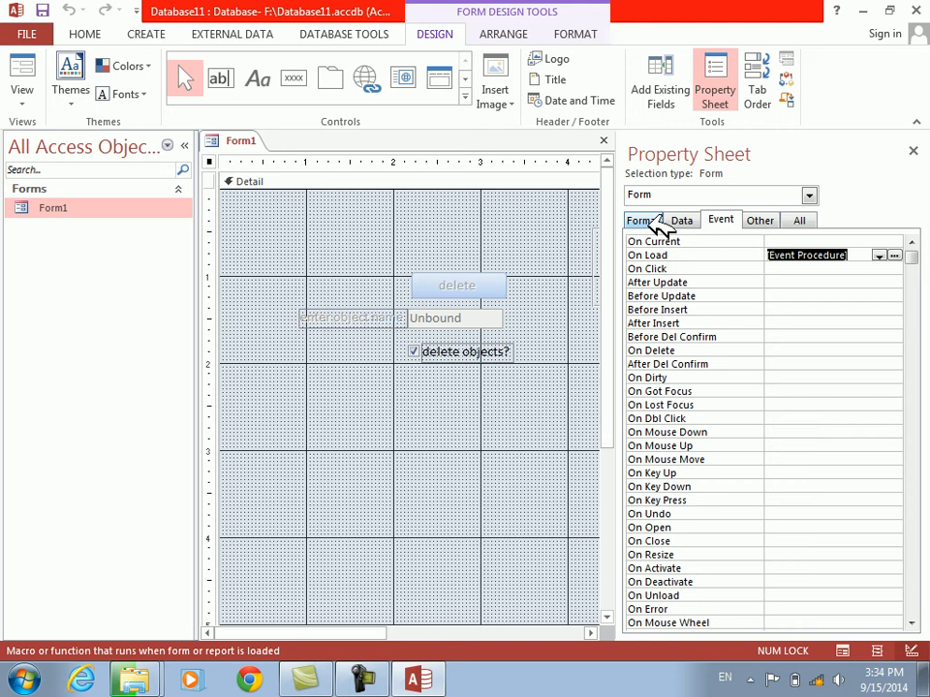
# Review the form's format, data and event properties, and close the property sheet and Form1
pyautogui.click(640, 220)
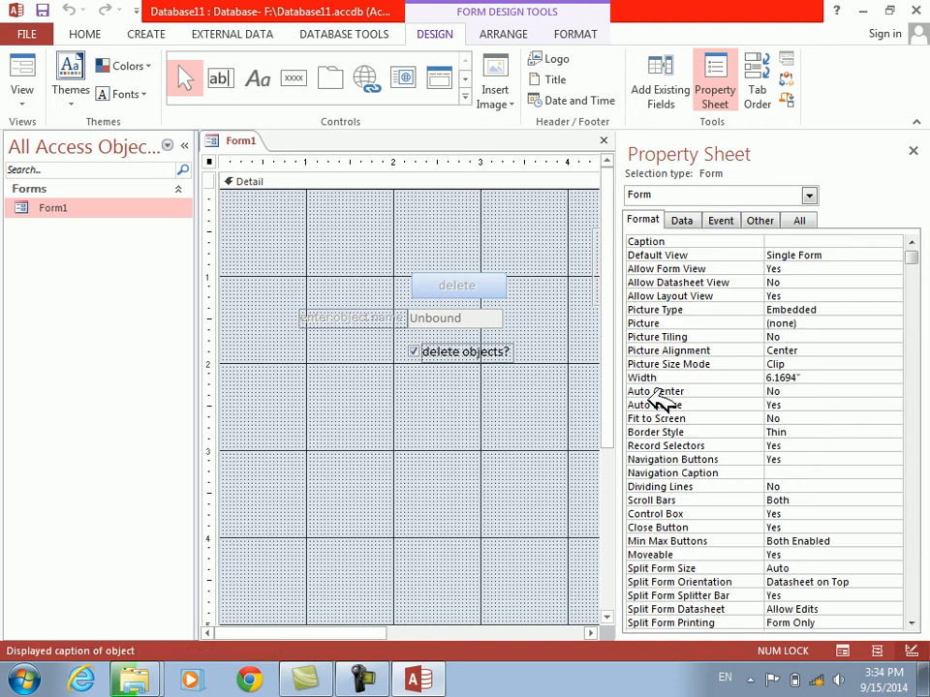
pyautogui.click(690, 216)
pyautogui.click(719, 221)
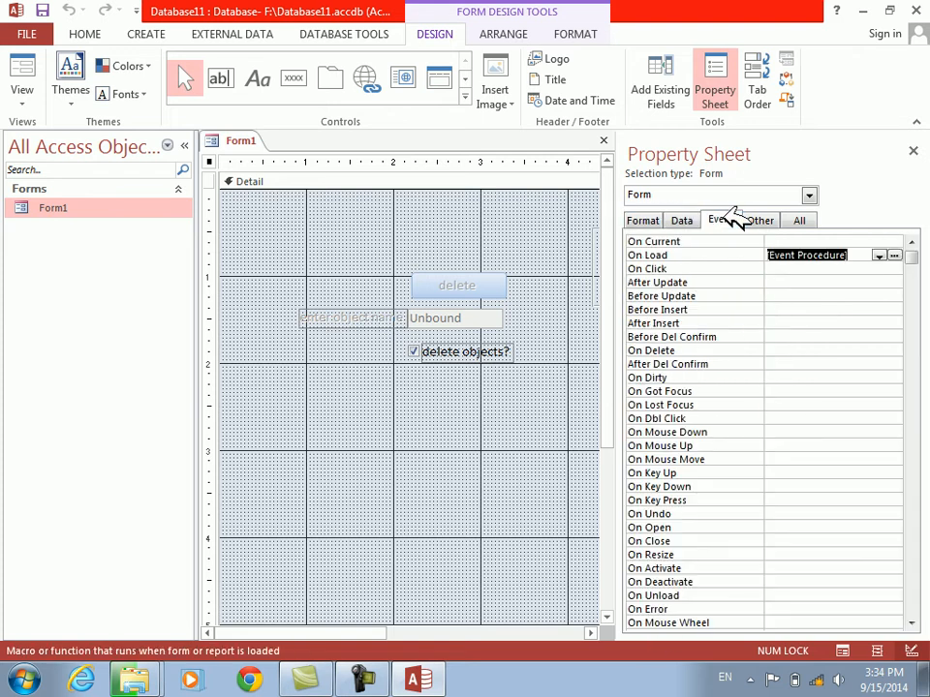
pyautogui.click(647, 220)
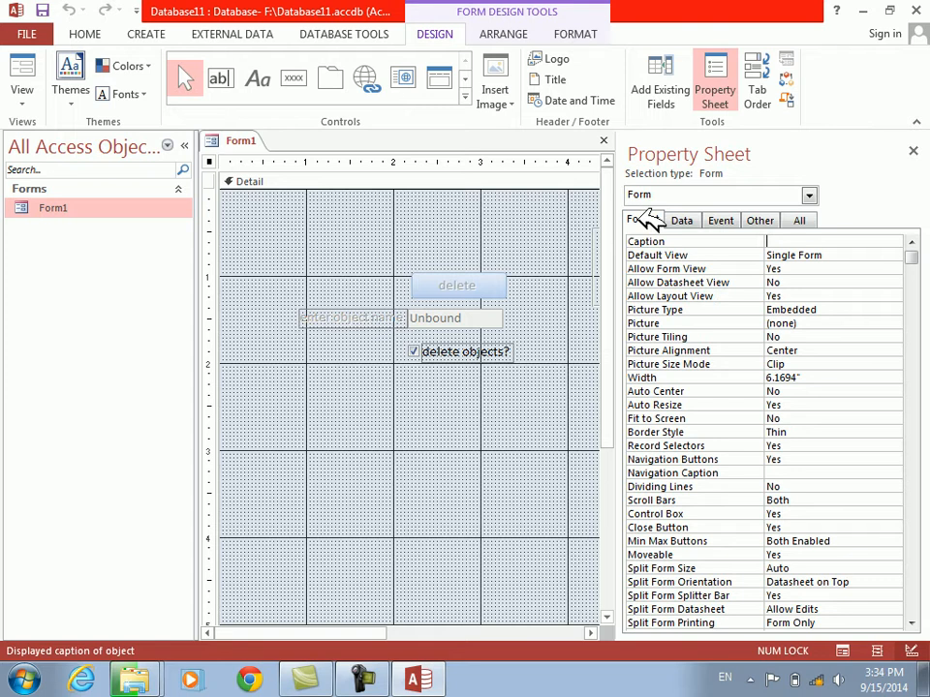
pyautogui.click(920, 151)
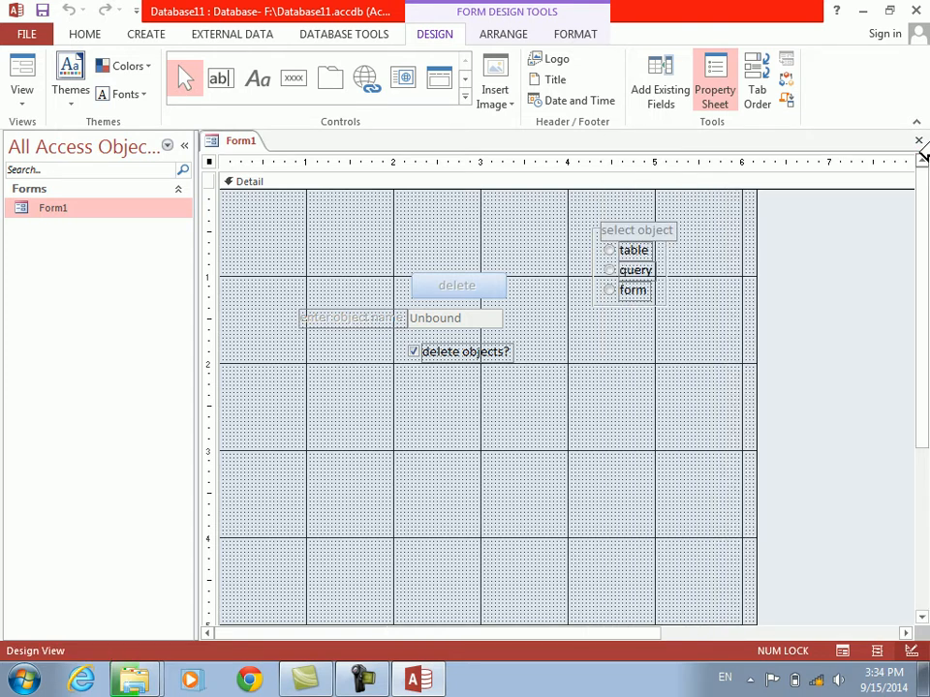
pyautogui.click(920, 140)
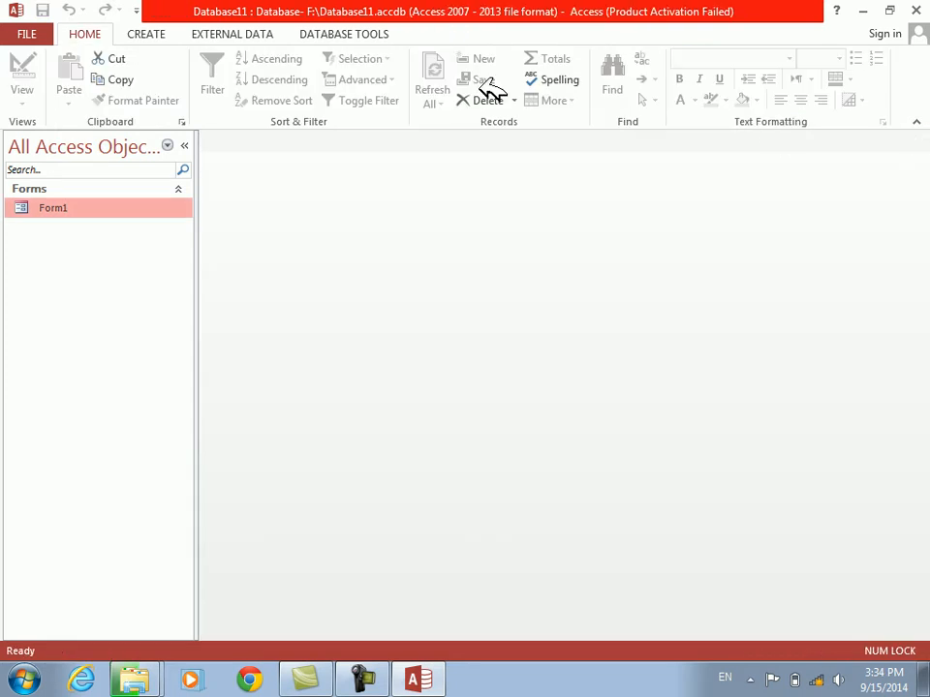
# Start a new table in Design View with the fields empno (AutoNumber) and ename
pyautogui.click(145, 32)
pyautogui.click(130, 66)
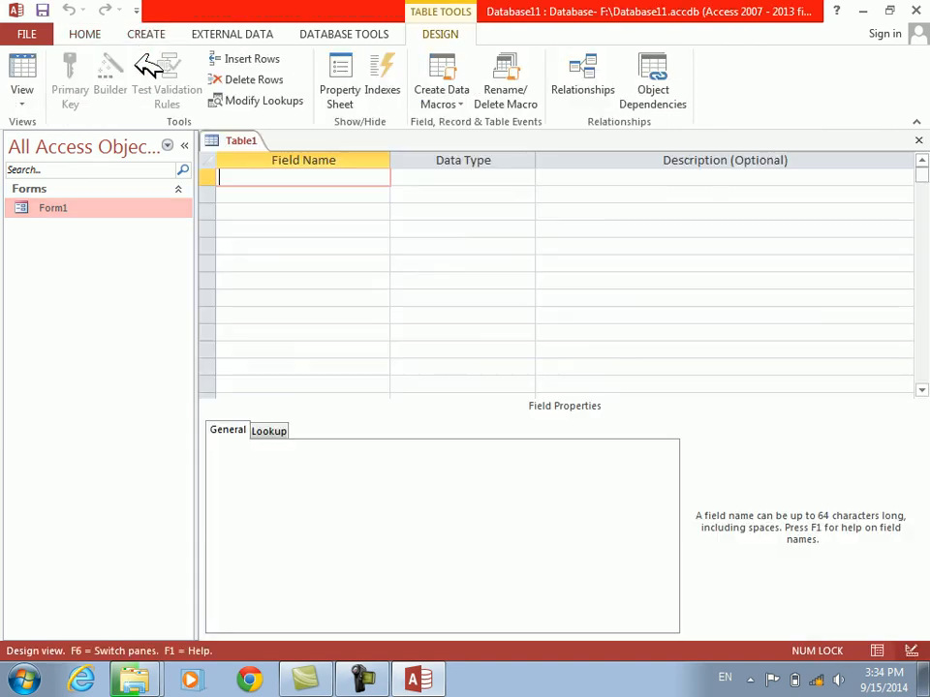
pyautogui.write('empno')
pyautogui.press('Tab')
pyautogui.write('AutoNumber')
pyautogui.press('Tab')
pyautogui.press('Tab')
pyautogui.write('ename')
pyautogui.press('Tab')
pyautogui.press('Tab')
pyautogui.press('Tab')
# Add the fields job and salary to the table, with salary as Number
pyautogui.write('job')
pyautogui.press('Tab')
pyautogui.press('Tab')
pyautogui.press('Tab')
pyautogui.write('salary')
pyautogui.press('Tab')
pyautogui.write('Number')
# Save the new table as emp and close it
pyautogui.press('Tab')
pyautogui.press('Tab')
pyautogui.hotkey('ctrl', 's')
pyautogui.press('Return')
pyautogui.press('Tab')
pyautogui.press('Return')
pyautogui.hotkey('ctrl', 'w')
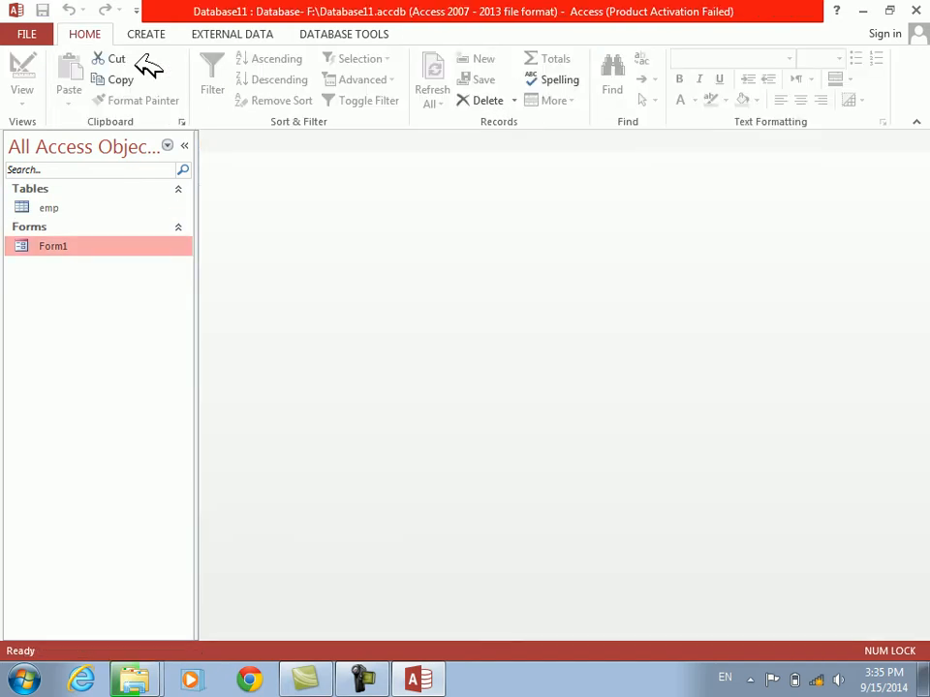
pyautogui.click(155, 35)
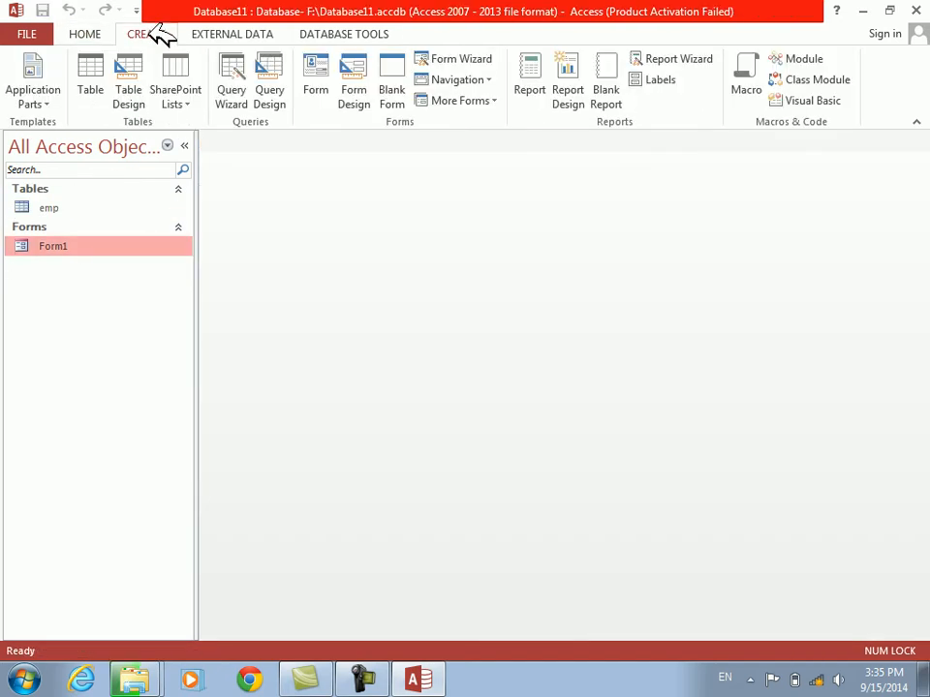
pyautogui.click(452, 101)
pyautogui.click(445, 134)
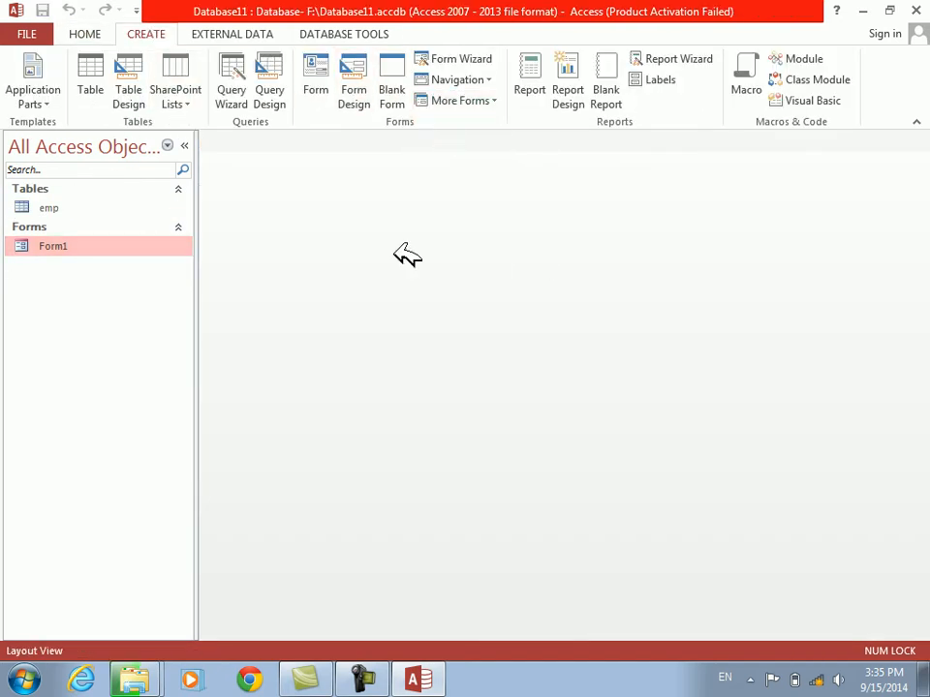
pyautogui.rightClick(303, 499)
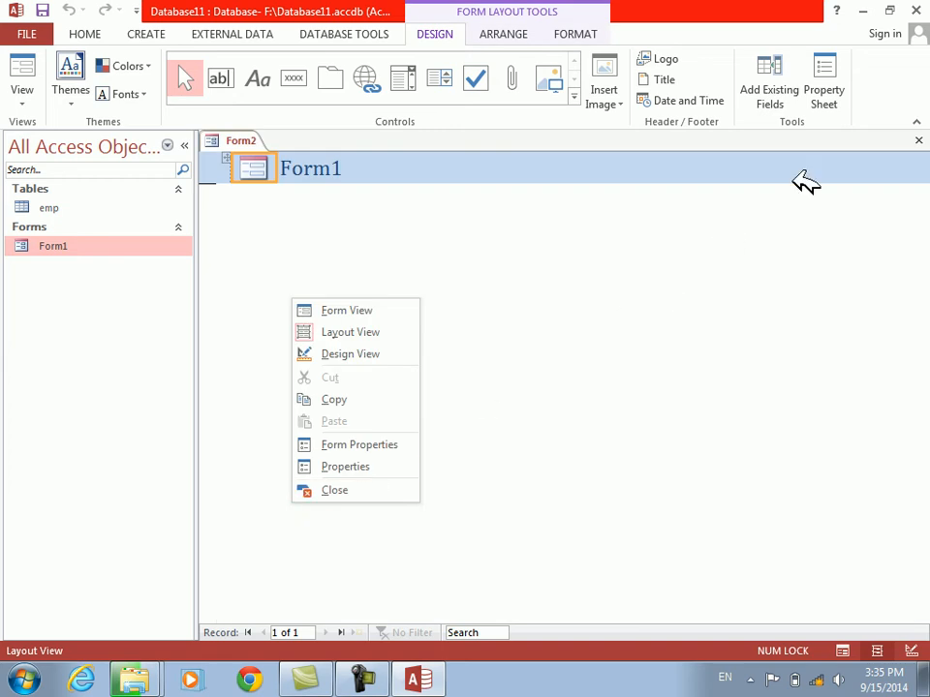
pyautogui.click(919, 140)
pyautogui.click(472, 388)
# Create a Multiple Items form based on the emp table and switch it to Design View
pyautogui.click(49, 207)
pyautogui.click(143, 34)
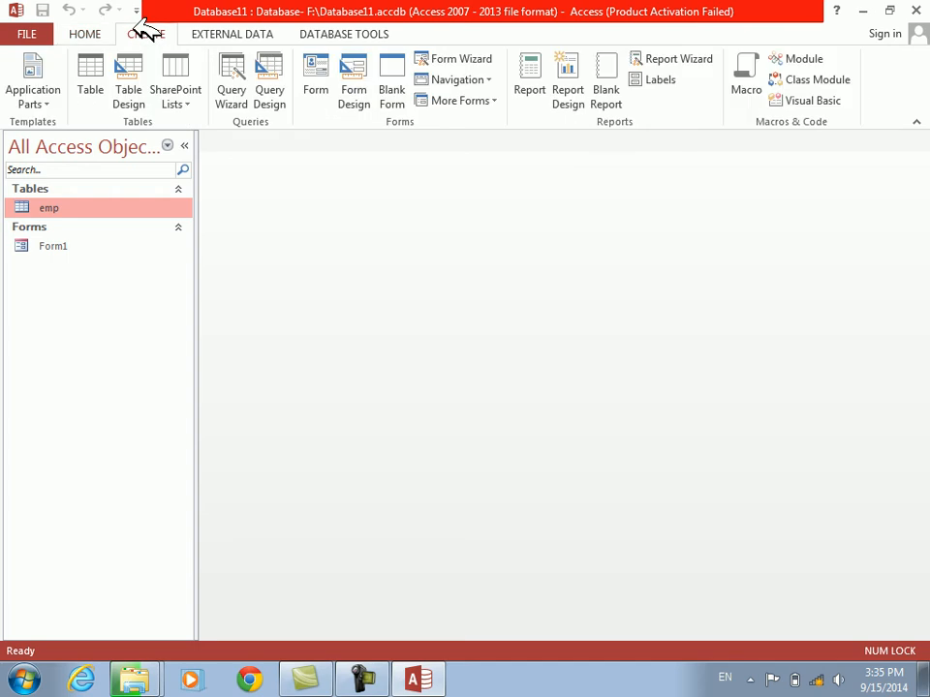
pyautogui.click(479, 99)
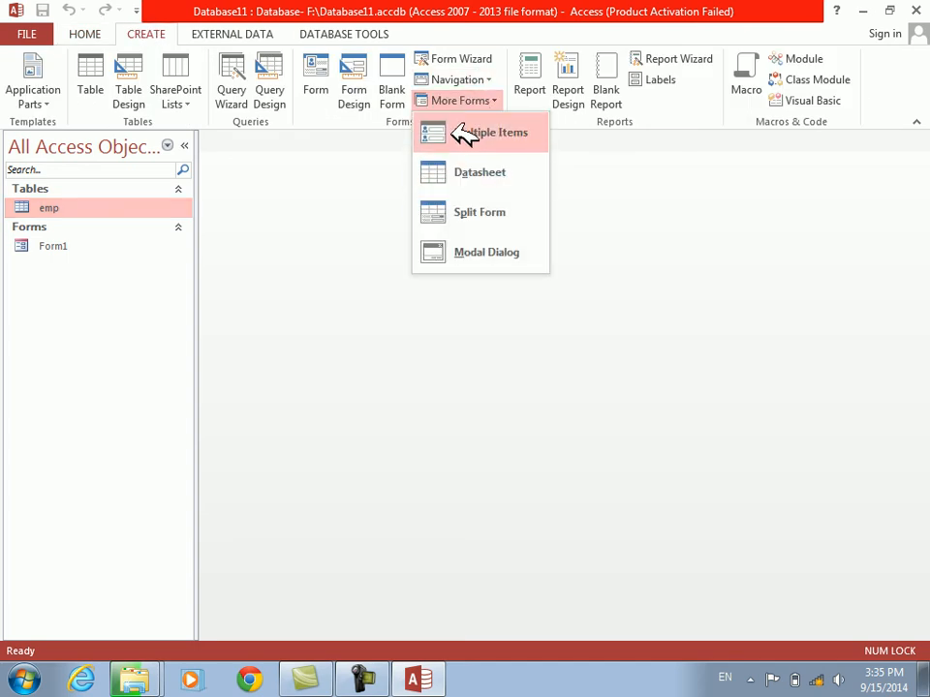
pyautogui.click(463, 132)
pyautogui.rightClick(363, 431)
pyautogui.click(399, 487)
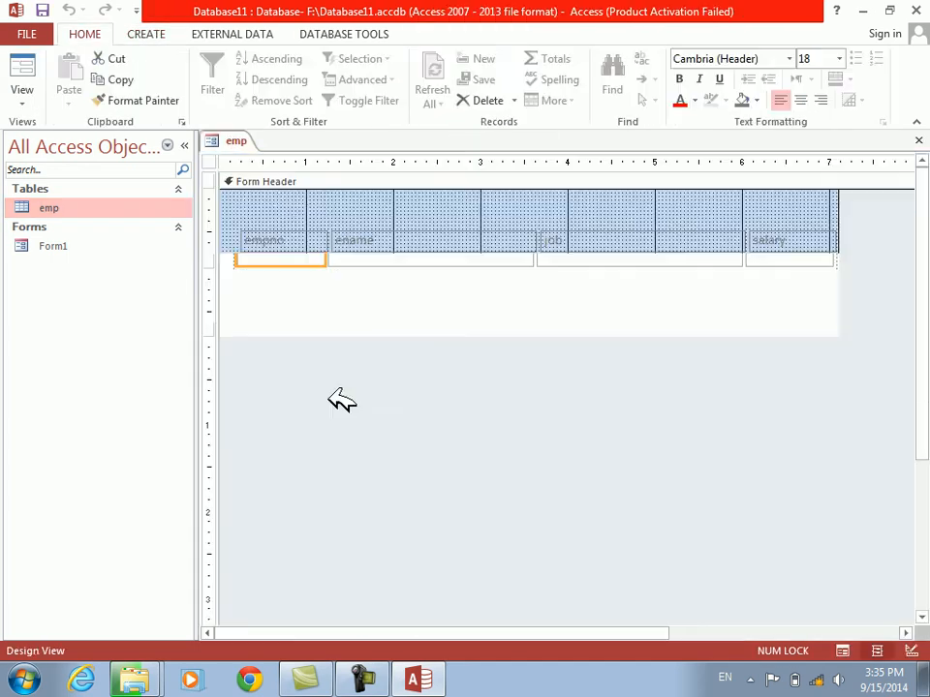
# Reduce the height of the Detail row's text boxes and narrow the empno box to about 0.8 inch
pyautogui.click(293, 301)
pyautogui.hotkey('shift', 'Up')
pyautogui.hotkey('shift', 'Up')
pyautogui.hotkey('shift', 'Up')
pyautogui.hotkey('shift', 'Up')
pyautogui.hotkey('shift', 'Up')
pyautogui.hotkey('shift', 'Left')
pyautogui.hotkey('shift', 'Left')
pyautogui.hotkey('shift', 'Left')
pyautogui.hotkey('shift', 'Left')
pyautogui.hotkey('shift', 'Left')
# Narrow the ename, job and salary text boxes to about 1.5, 1.3 and 0.8 inches
pyautogui.press('Tab')
pyautogui.hotkey('shift', 'Left')
pyautogui.hotkey('shift', 'Left')
pyautogui.hotkey('shift', 'Left')
pyautogui.hotkey('shift', 'Left')
pyautogui.hotkey('shift', 'Left')
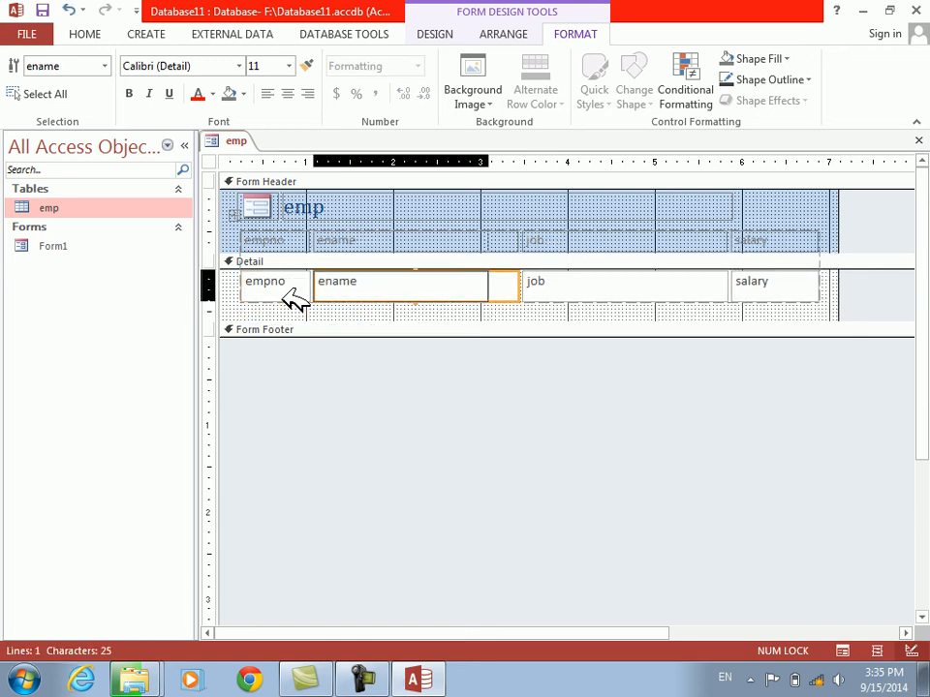
pyautogui.press('Tab')
pyautogui.hotkey('shift', 'Left')
pyautogui.hotkey('shift', 'Left')
pyautogui.hotkey('shift', 'Left')
pyautogui.hotkey('shift', 'Left')
pyautogui.hotkey('shift', 'Left')
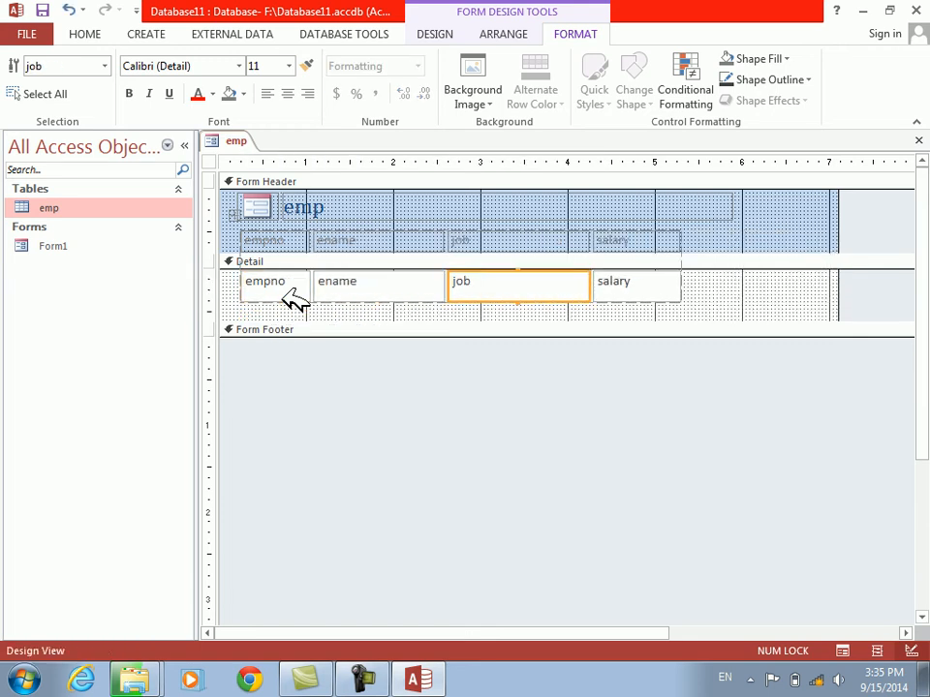
pyautogui.press('Tab')
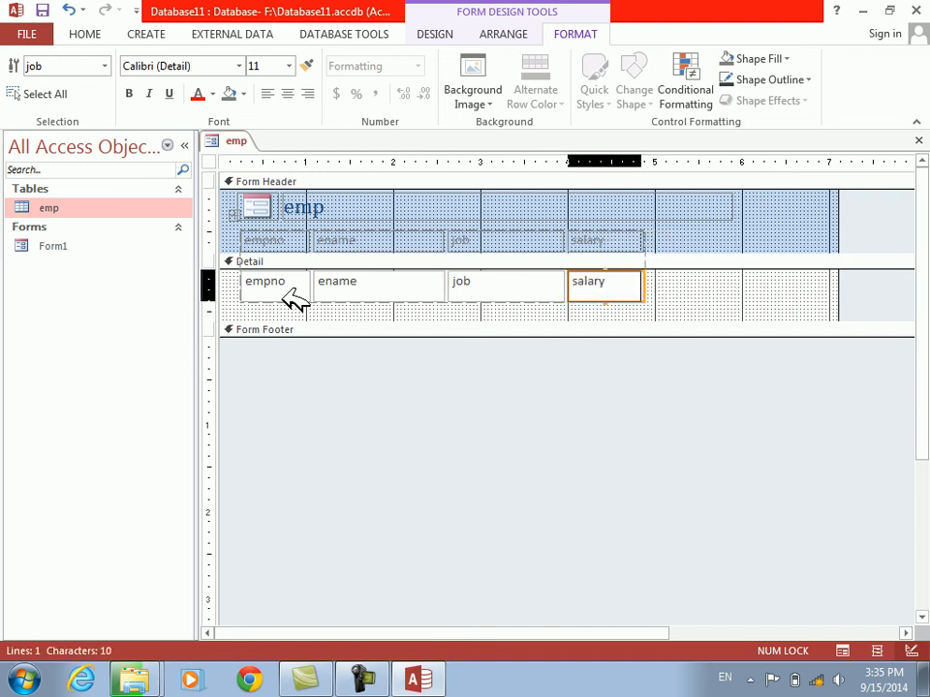
pyautogui.hotkey('shift', 'Left')
pyautogui.hotkey('shift', 'Left')
pyautogui.hotkey('shift', 'Left')
pyautogui.hotkey('shift', 'Left')
pyautogui.hotkey('shift', 'Left')
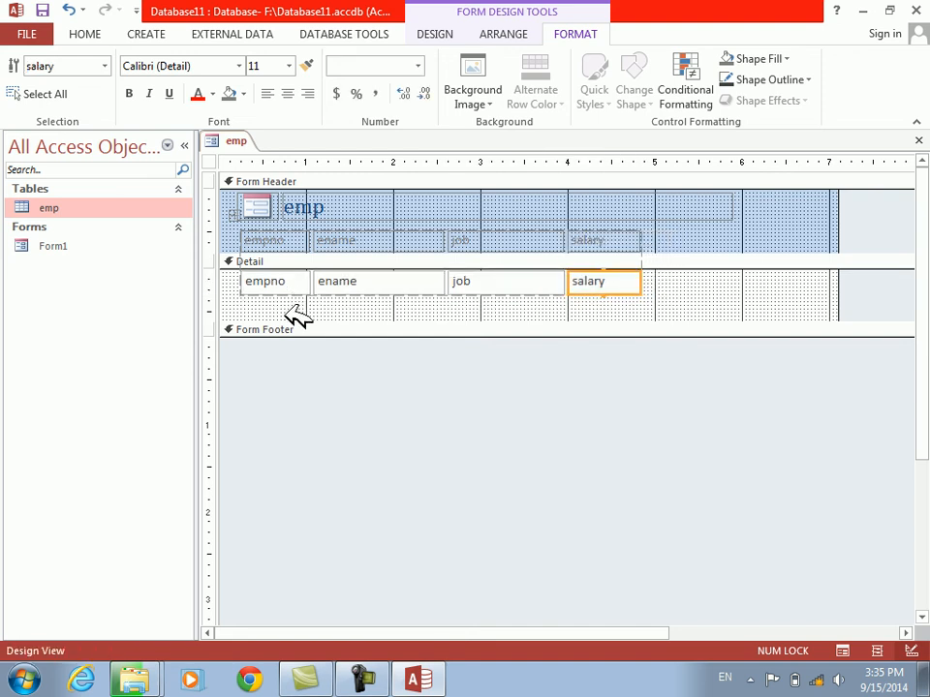
# Shrink the Detail section to the height of its text boxes and save the form as emp
pyautogui.moveTo(291, 322); pyautogui.dragTo(289, 283)
pyautogui.hotkey('ctrl', 's')
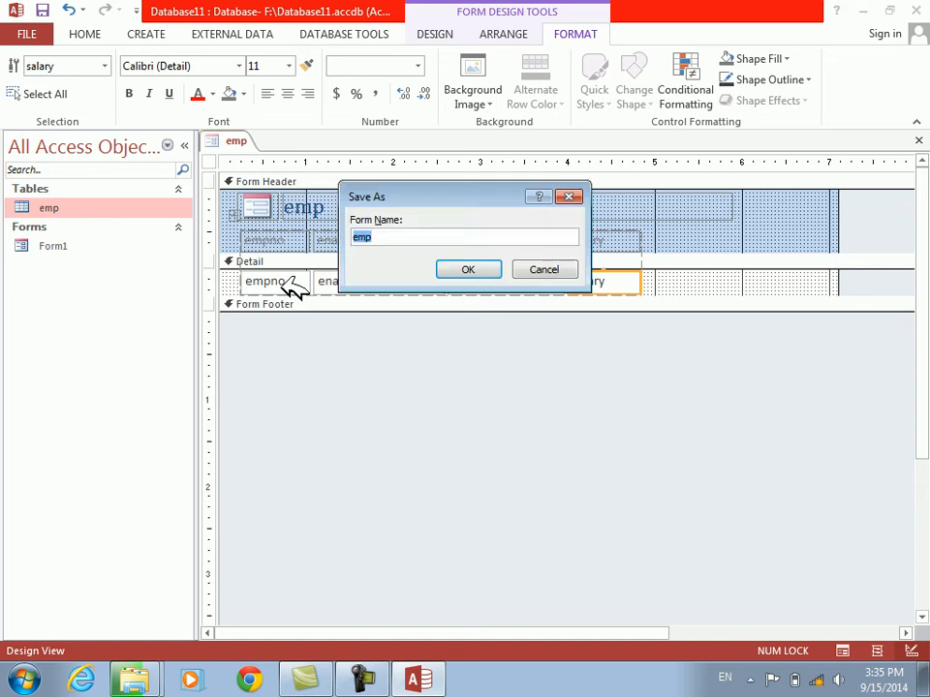
pyautogui.press('Return')
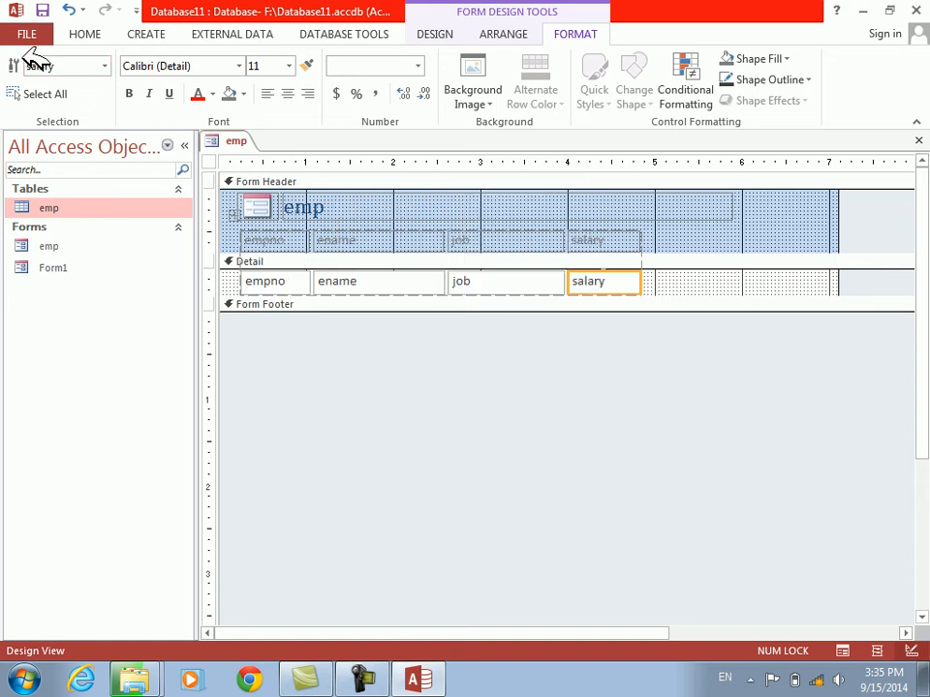
# Enter two employee records in Form View, each with a name: a manager with salary 4000 and an adman with 500
pyautogui.click(444, 35)
pyautogui.click(23, 69)
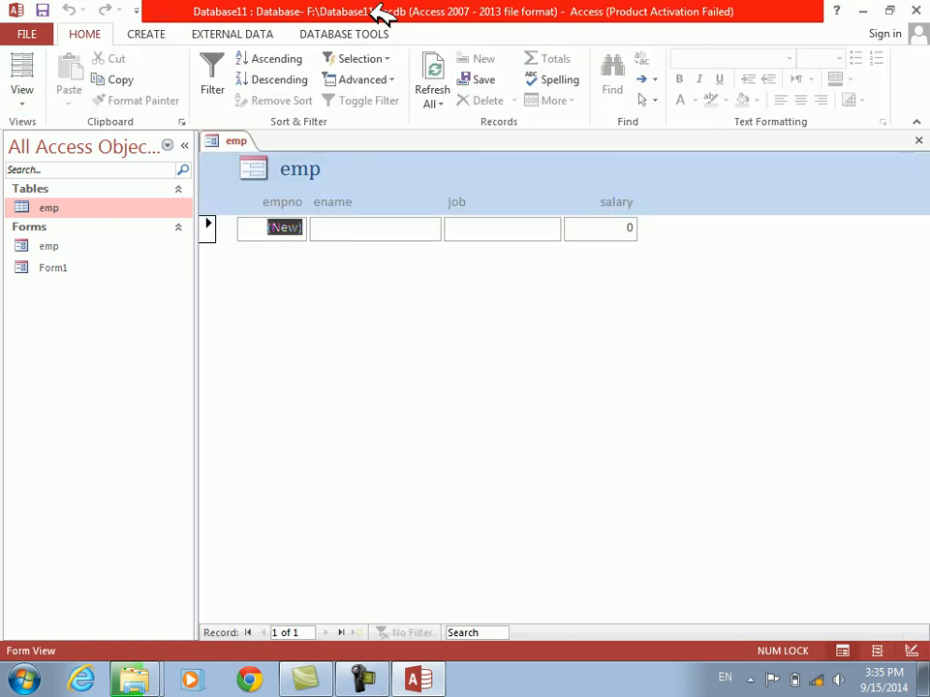
pyautogui.press('Tab')
pyautogui.write('jama')
pyautogui.write('4000')
pyautogui.press('Tab')
pyautogui.press('Tab')
pyautogui.write('ka')
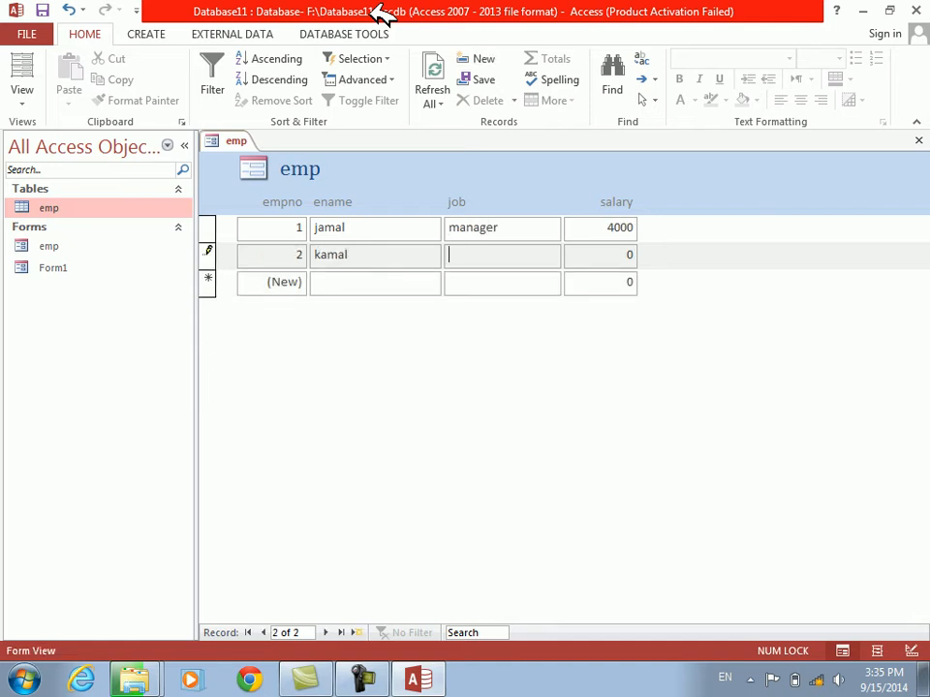
pyautogui.write('500')
pyautogui.press('Tab')
# Add two more named employee records: a doctor with salary 500 and a driver with salary 500
pyautogui.write('so')
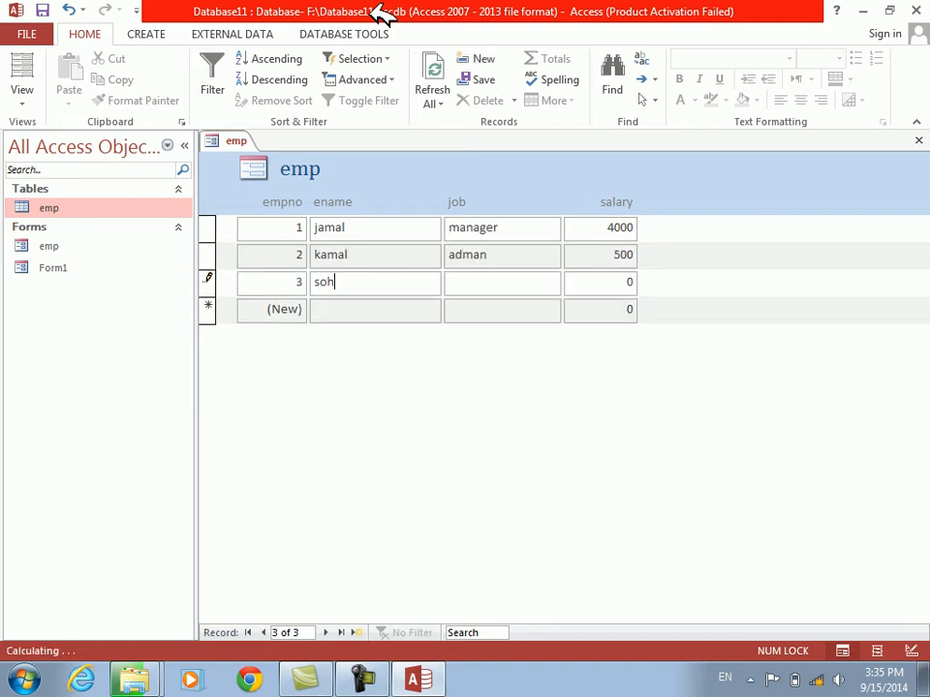
pyautogui.press('BackSpace')
pyautogui.press('BackSpace')
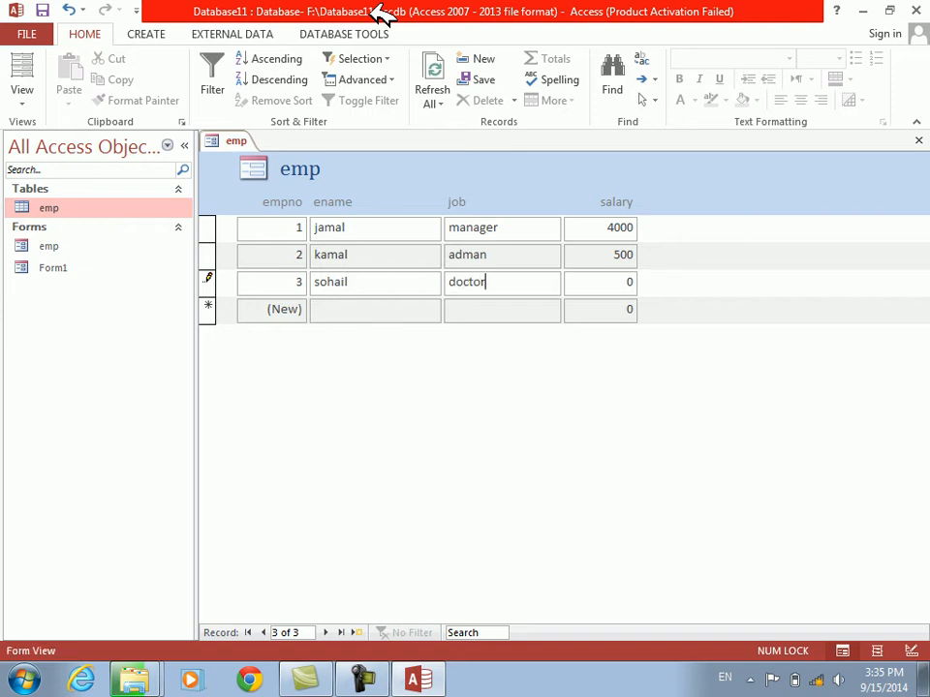
pyautogui.press('Tab')
pyautogui.write('jasim')
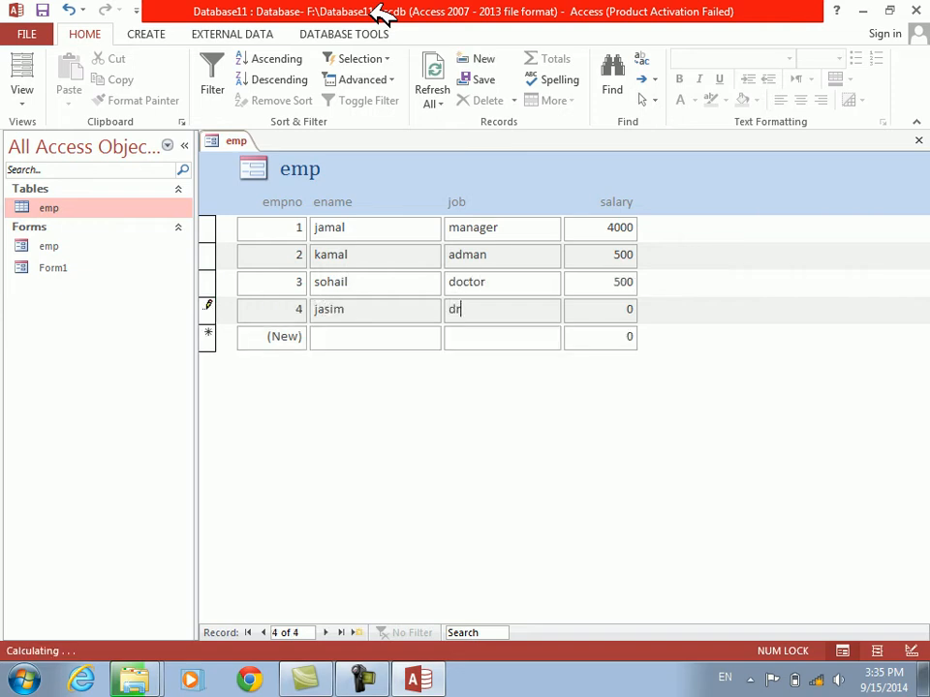
# Return the emp form to Design View and set the form's Caption to "database main page"
pyautogui.rightClick(380, 340)
pyautogui.rightClick(360, 424)
pyautogui.click(387, 473)
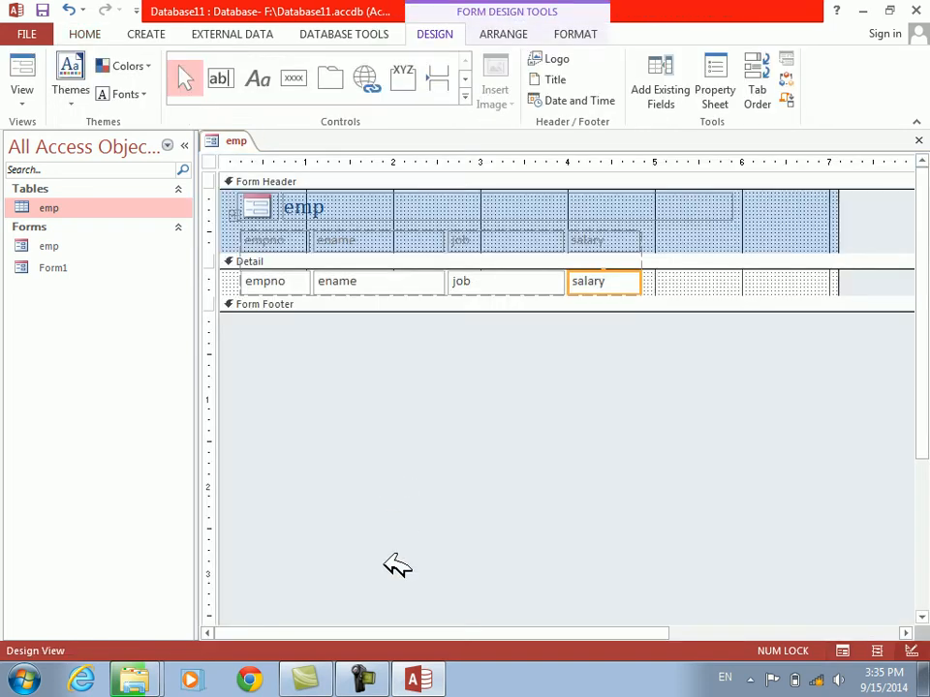
pyautogui.rightClick(387, 563)
pyautogui.click(436, 552)
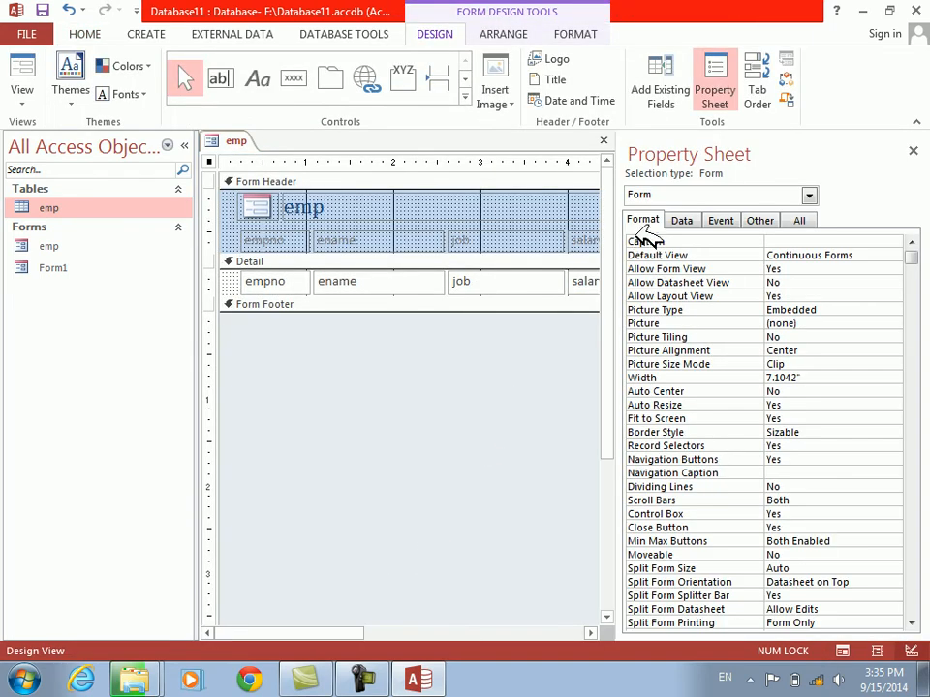
pyautogui.click(650, 242)
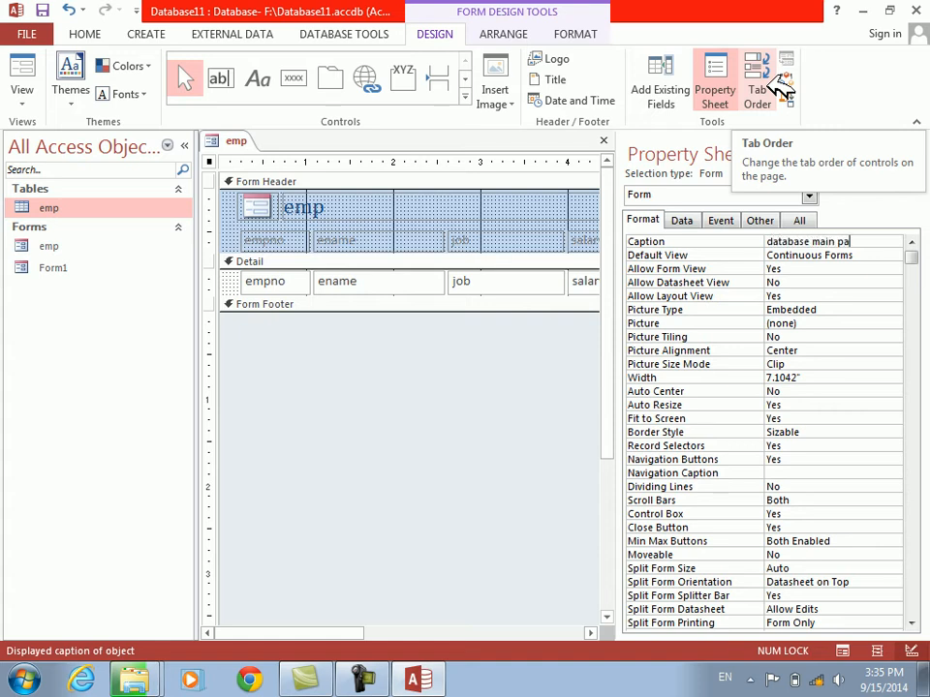
pyautogui.write('ge')
pyautogui.press('Return')
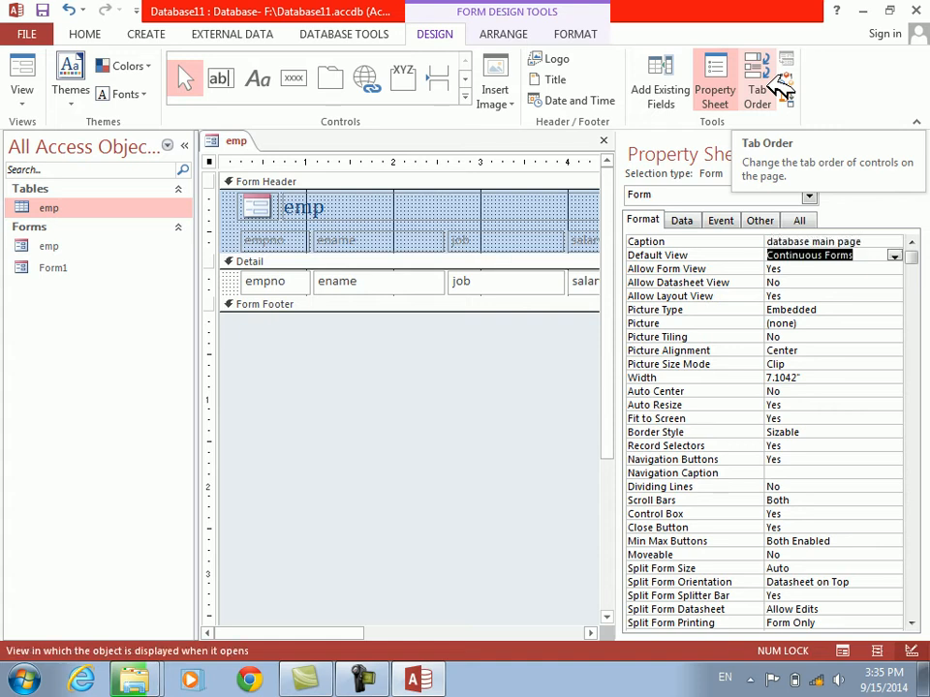
# Check the form's new caption in Form View and return to Design View
pyautogui.click(27, 62)
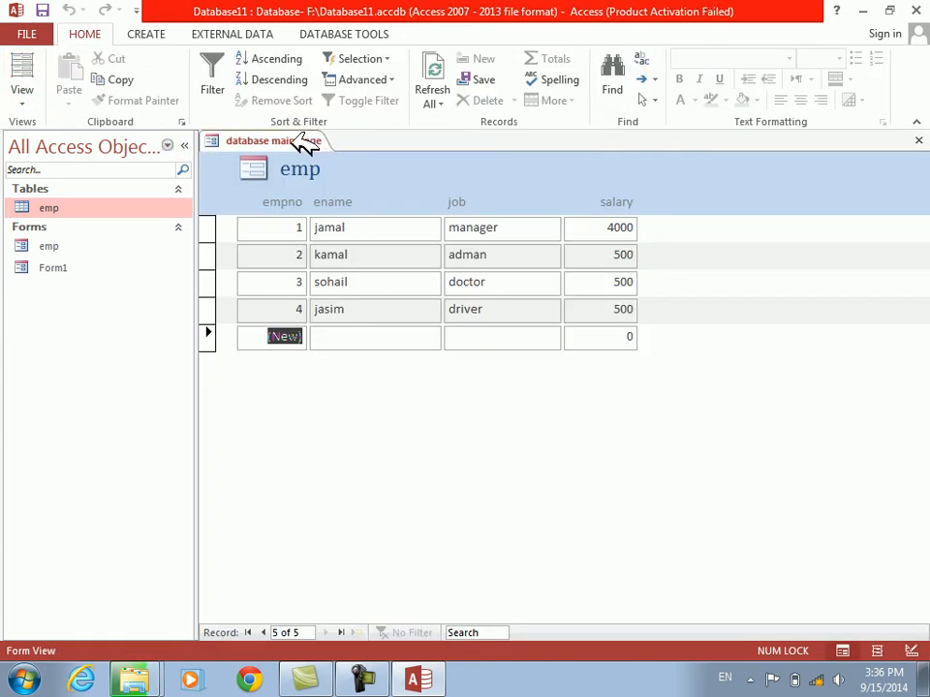
pyautogui.rightClick(299, 427)
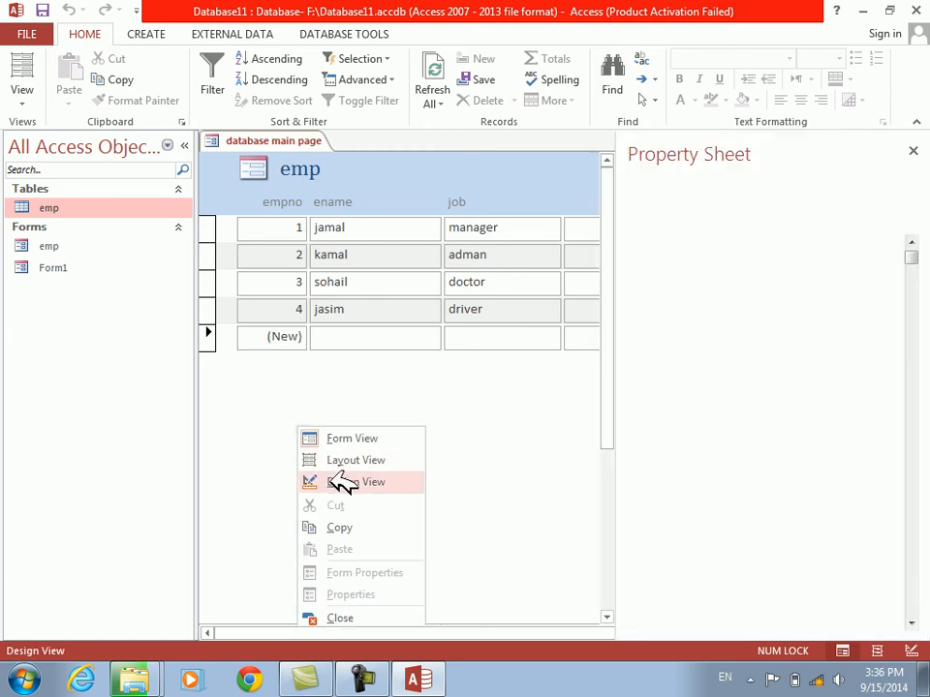
pyautogui.click(343, 483)
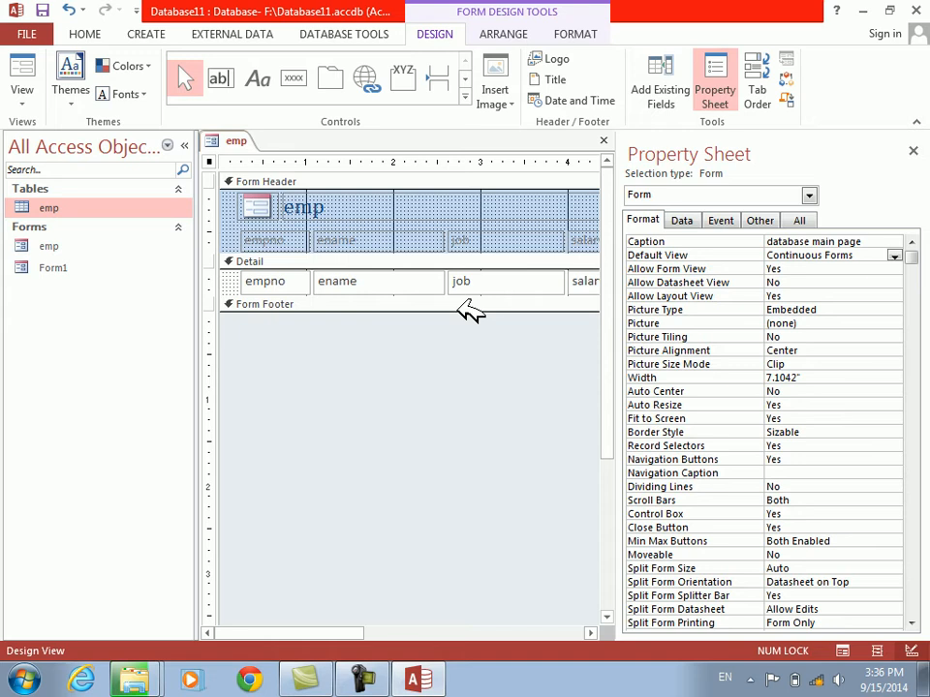
# Check how the emp form's Continuous Forms default view looks in Form View and return to Design View
pyautogui.click(662, 255)
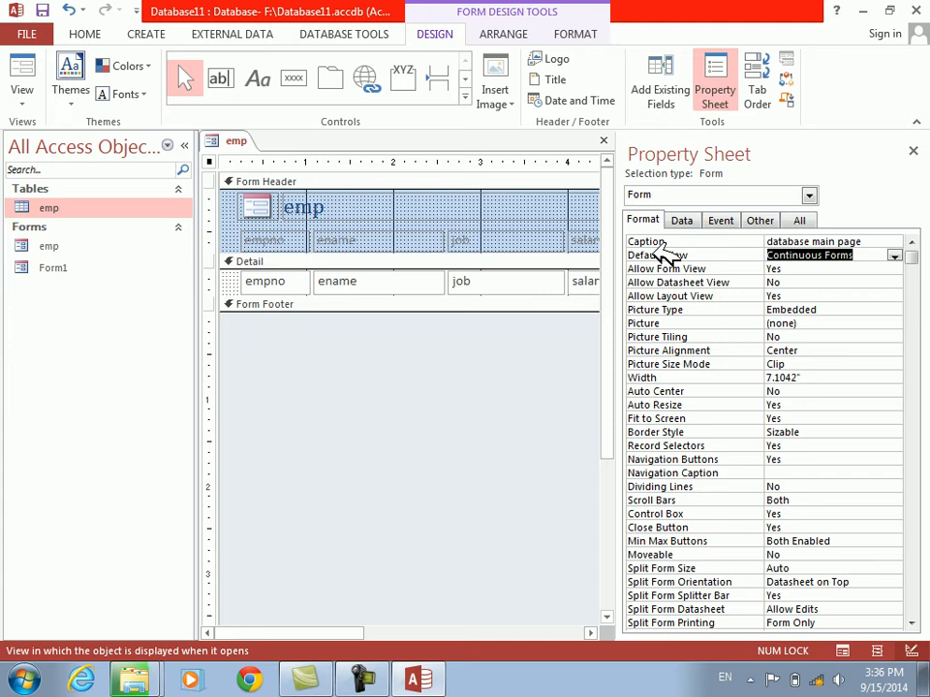
pyautogui.click(875, 254)
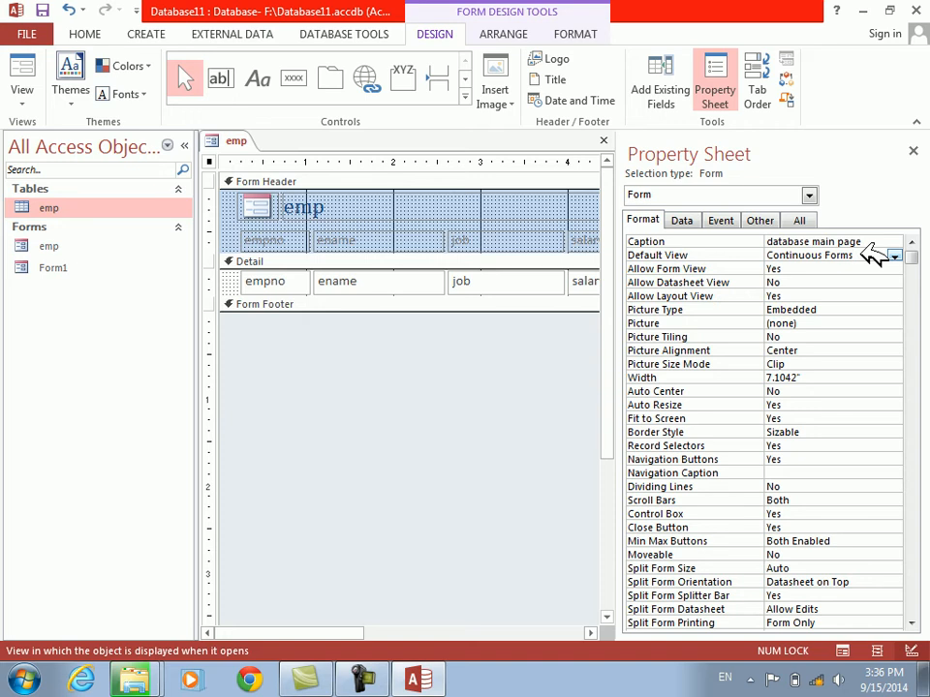
pyautogui.click(27, 62)
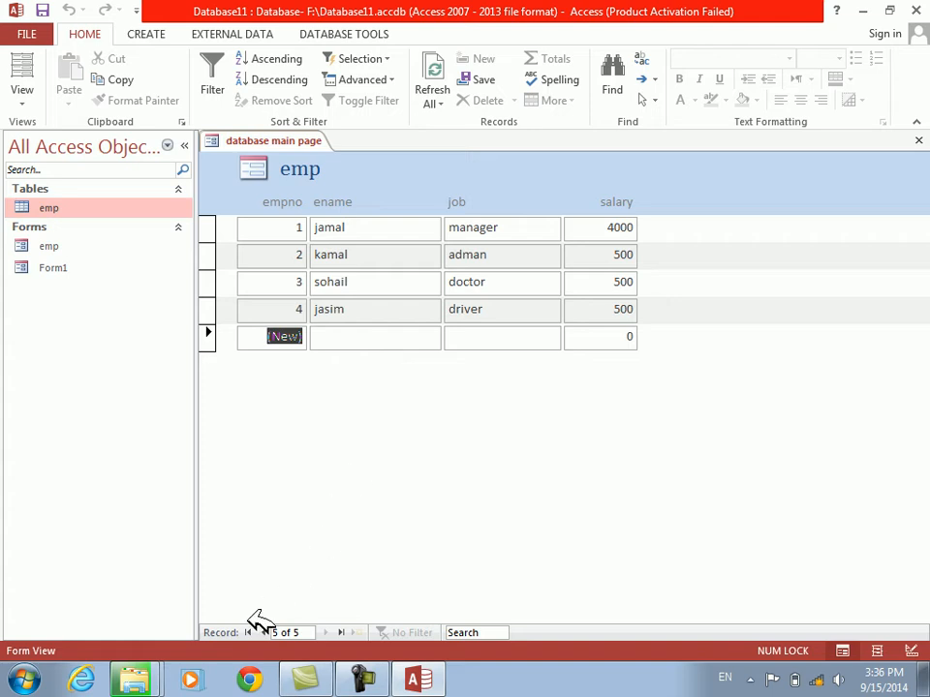
pyautogui.rightClick(514, 413)
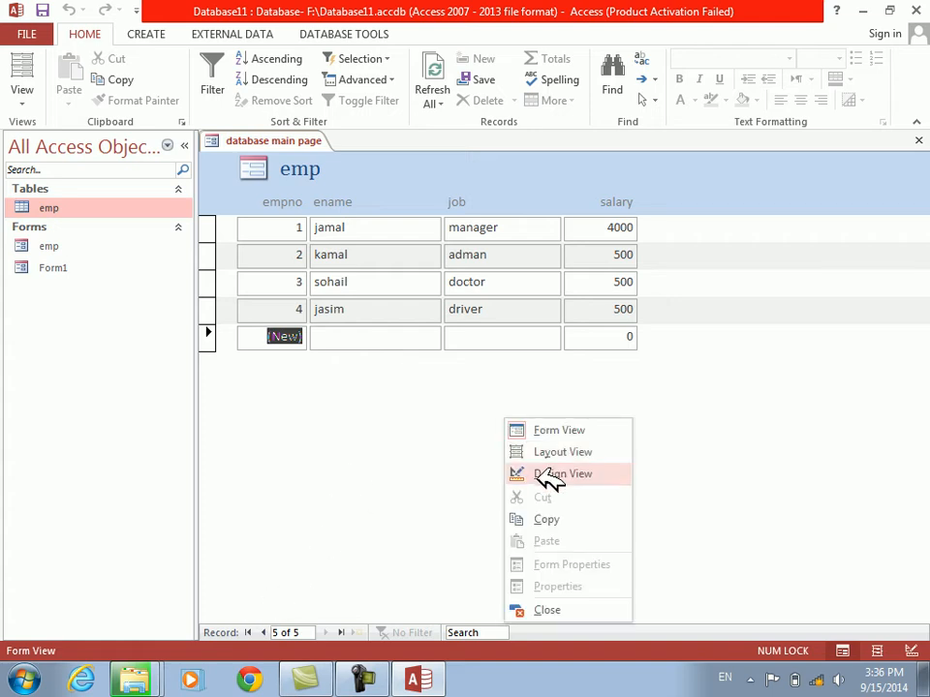
pyautogui.click(593, 474)
# Set the form's Default View to Single Form, check it in Form View and return to Design View
pyautogui.click(894, 255)
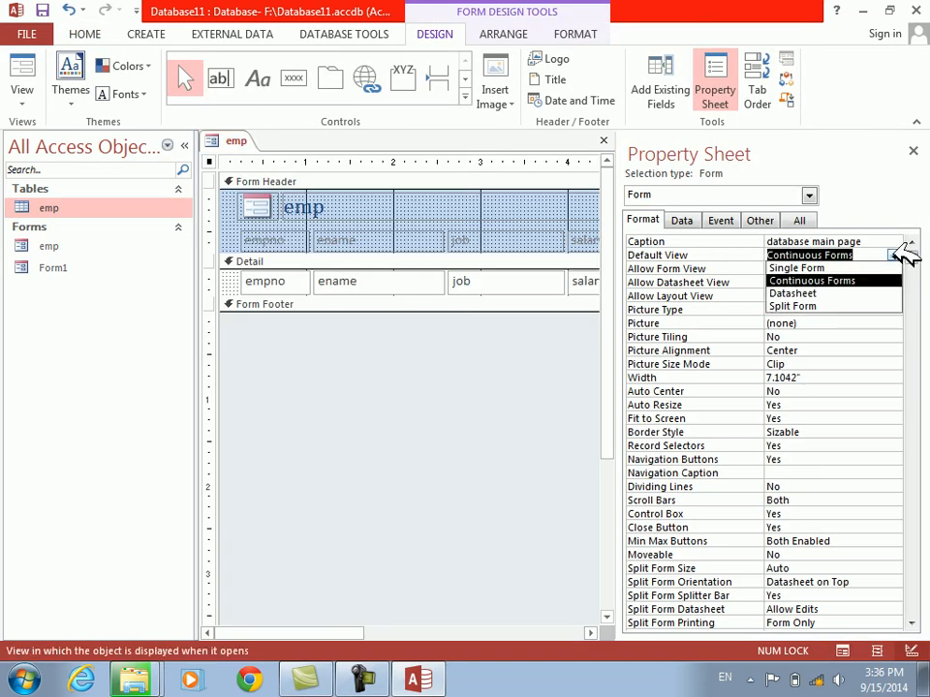
pyautogui.click(831, 266)
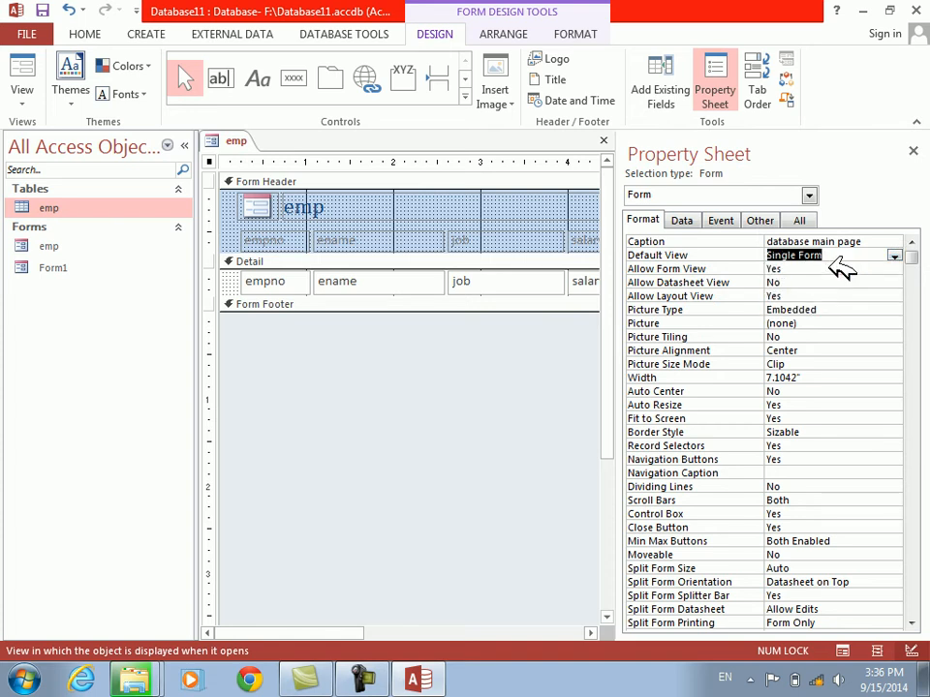
pyautogui.click(23, 68)
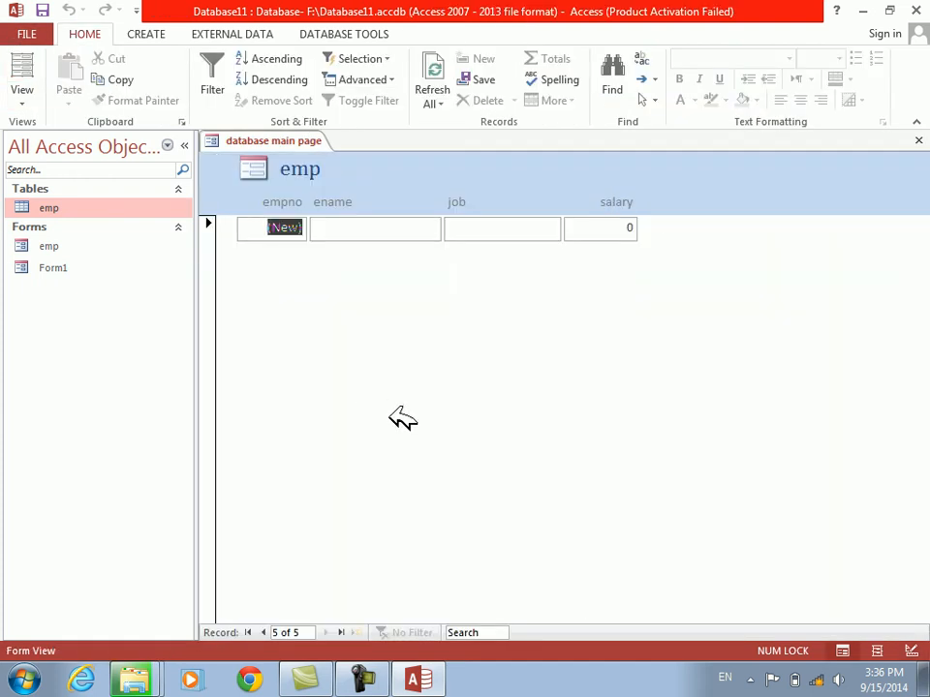
pyautogui.rightClick(477, 418)
pyautogui.click(523, 471)
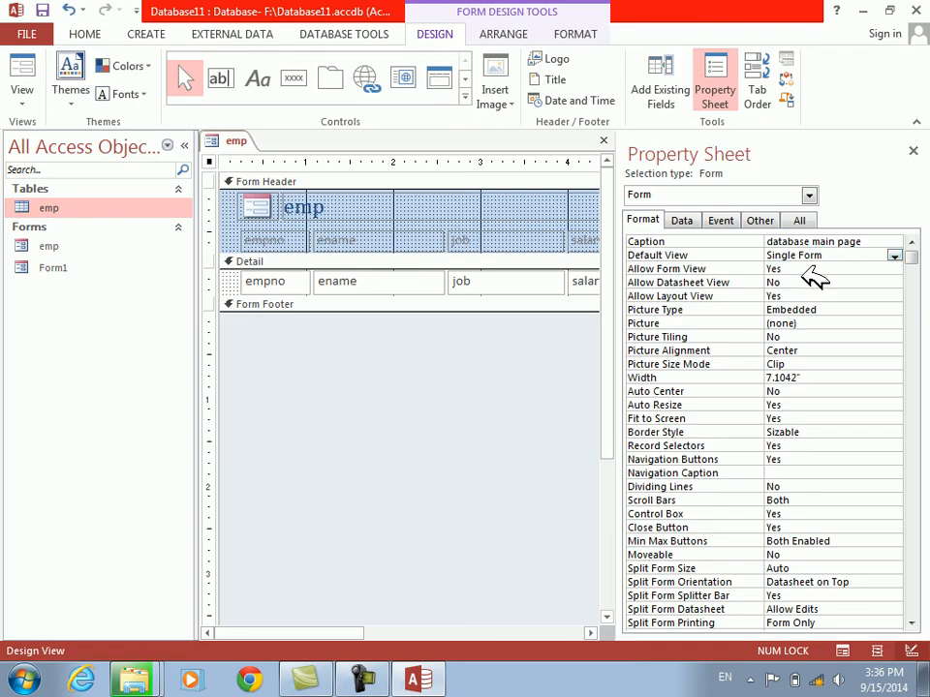
# Set the form's Default View back to Continuous Forms, check it in Form View and return to Design View
pyautogui.click(893, 256)
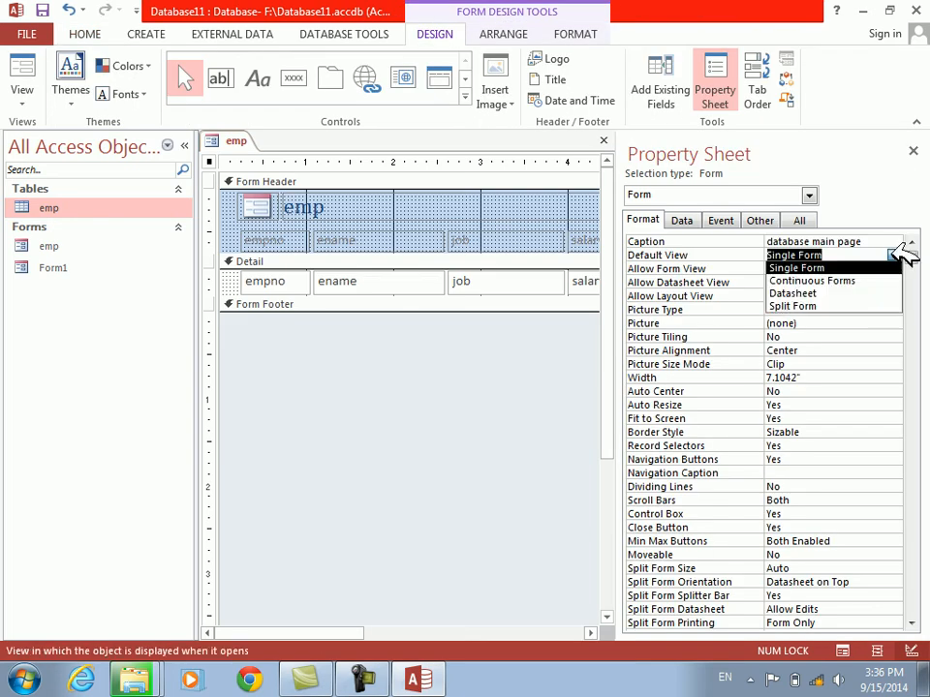
pyautogui.click(839, 281)
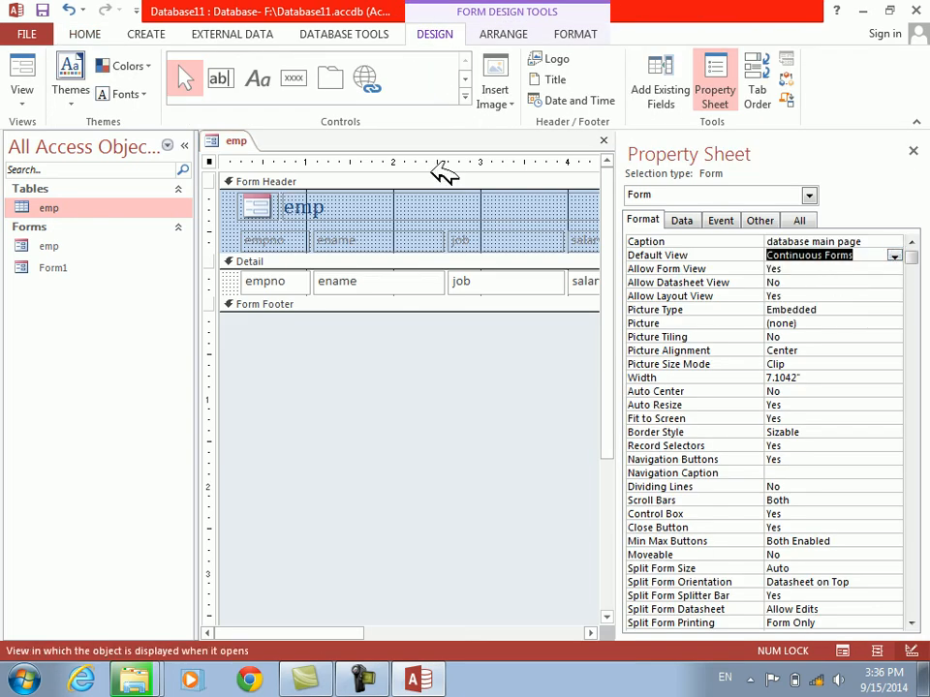
pyautogui.click(27, 66)
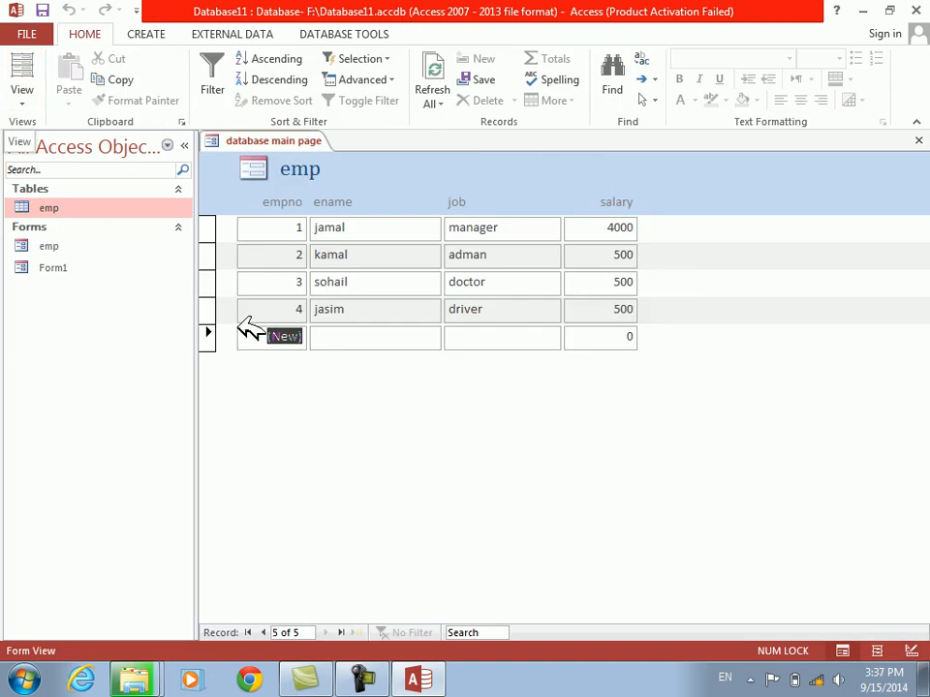
pyautogui.rightClick(366, 450)
pyautogui.click(409, 505)
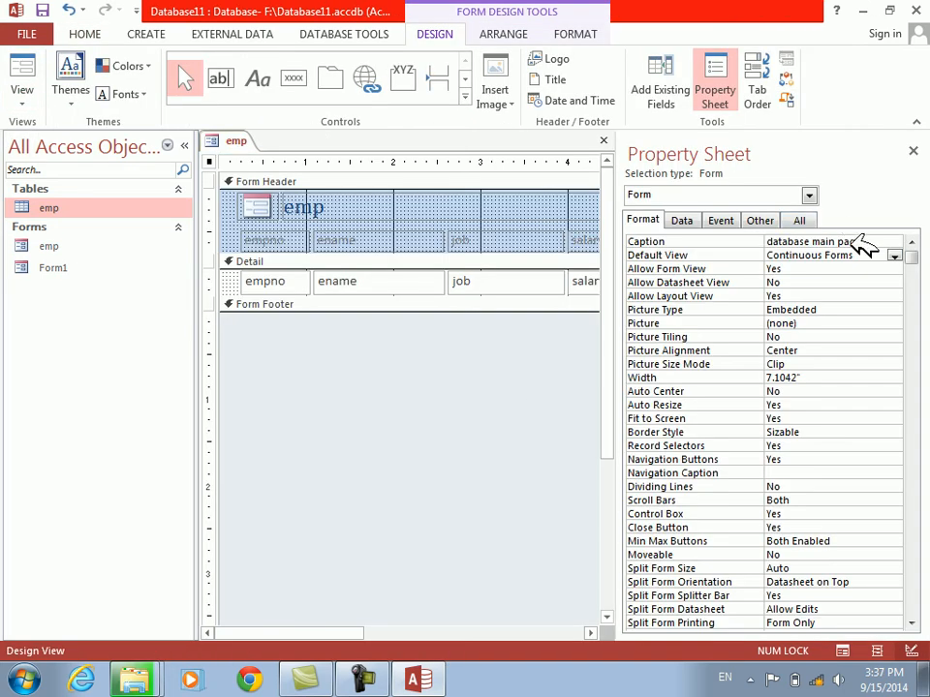
# Set the form's Default View to Datasheet, check it in Form View and return to Design View
pyautogui.click(897, 254)
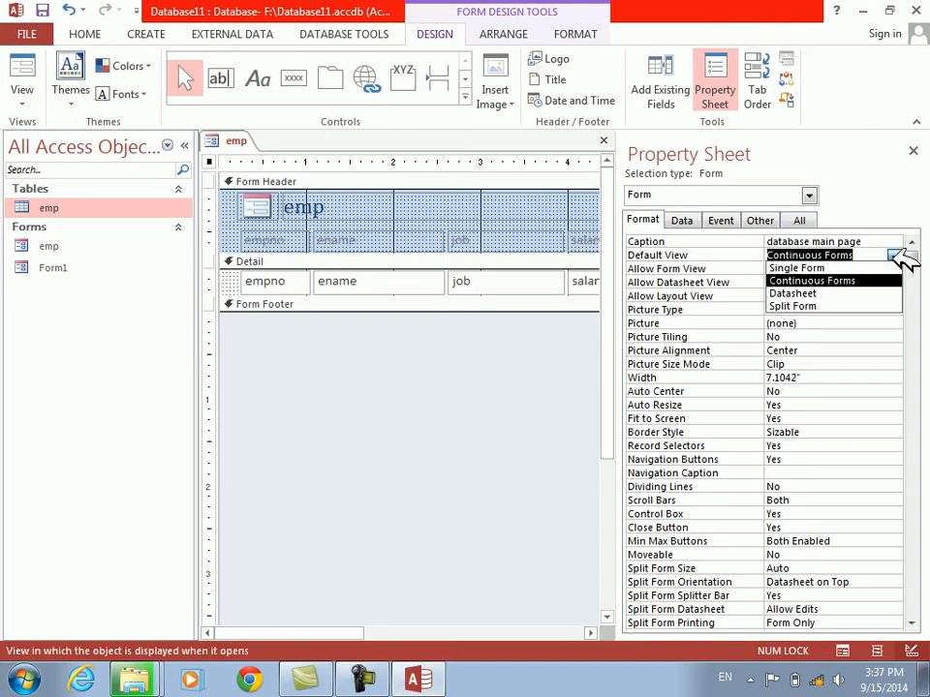
pyautogui.click(838, 294)
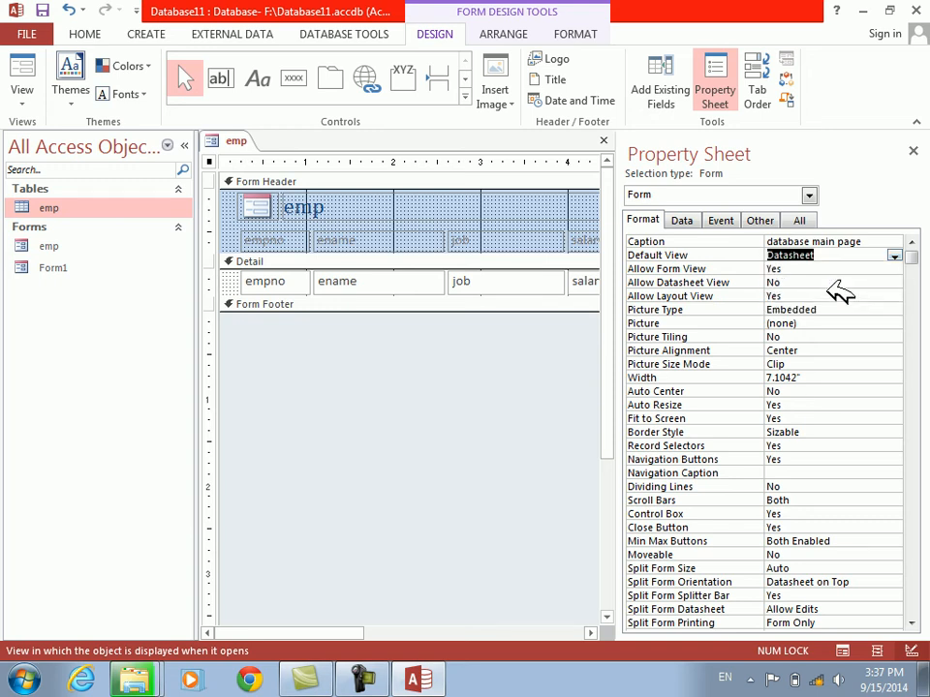
pyautogui.click(27, 60)
pyautogui.rightClick(520, 323)
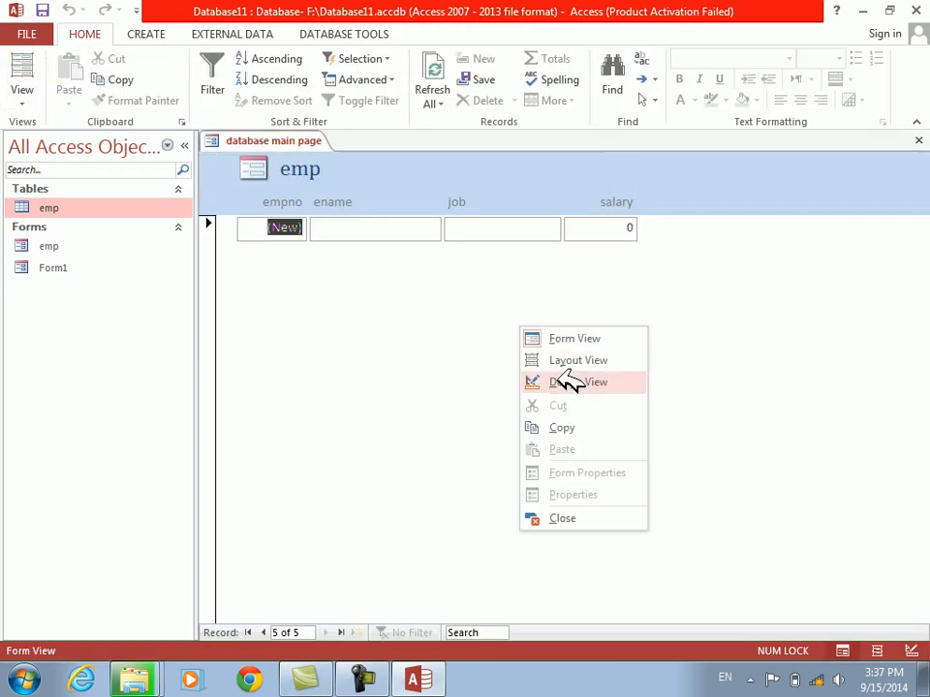
pyautogui.click(561, 381)
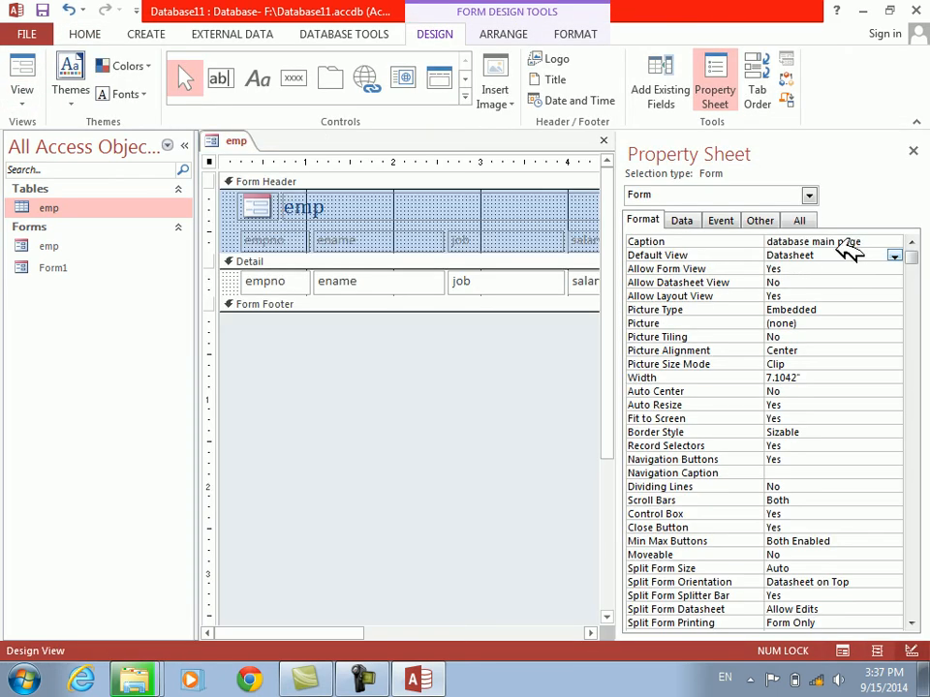
# Set Allow Datasheet View to Yes, check the form in Datasheet View and return to Design View
pyautogui.doubleClick(669, 283)
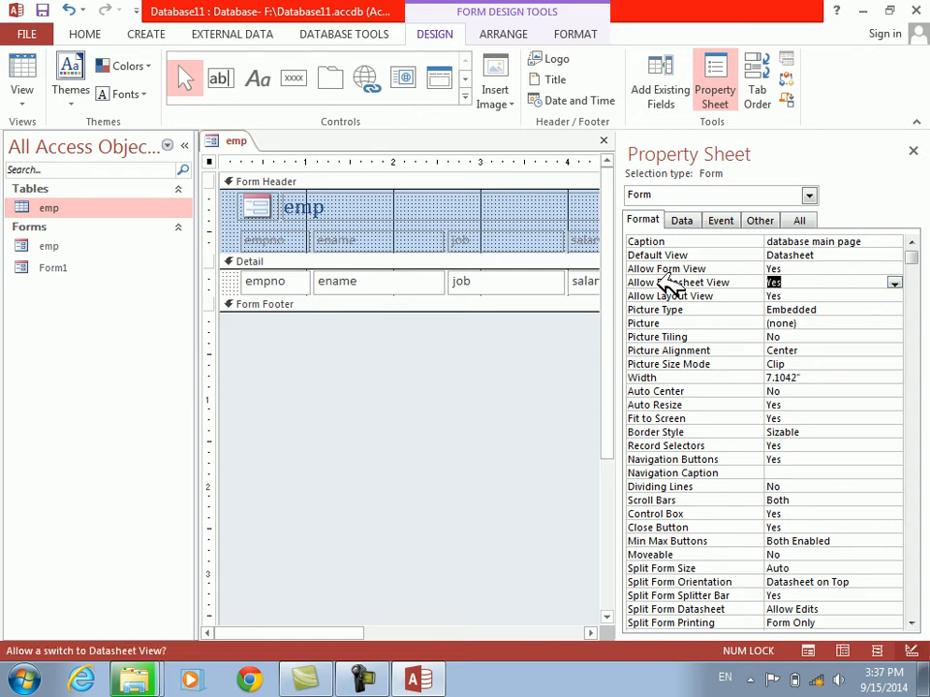
pyautogui.click(29, 60)
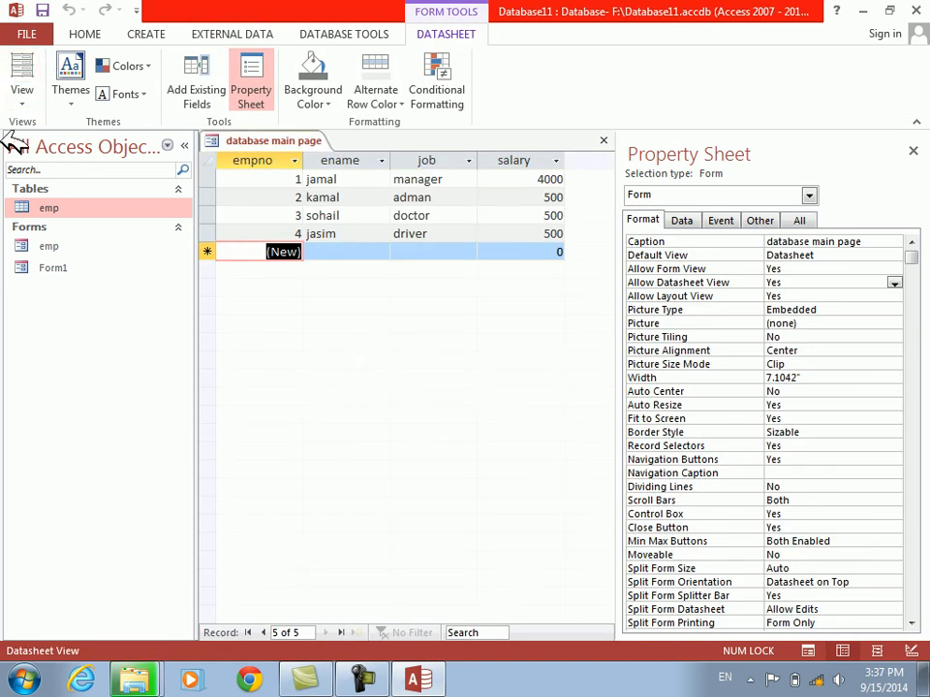
pyautogui.click(26, 99)
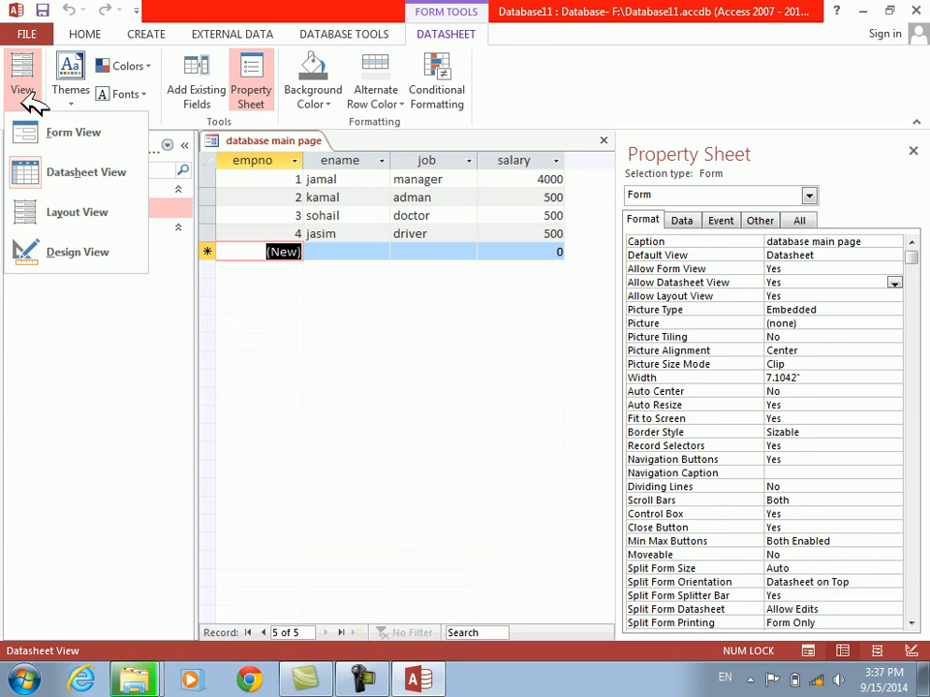
pyautogui.click(52, 250)
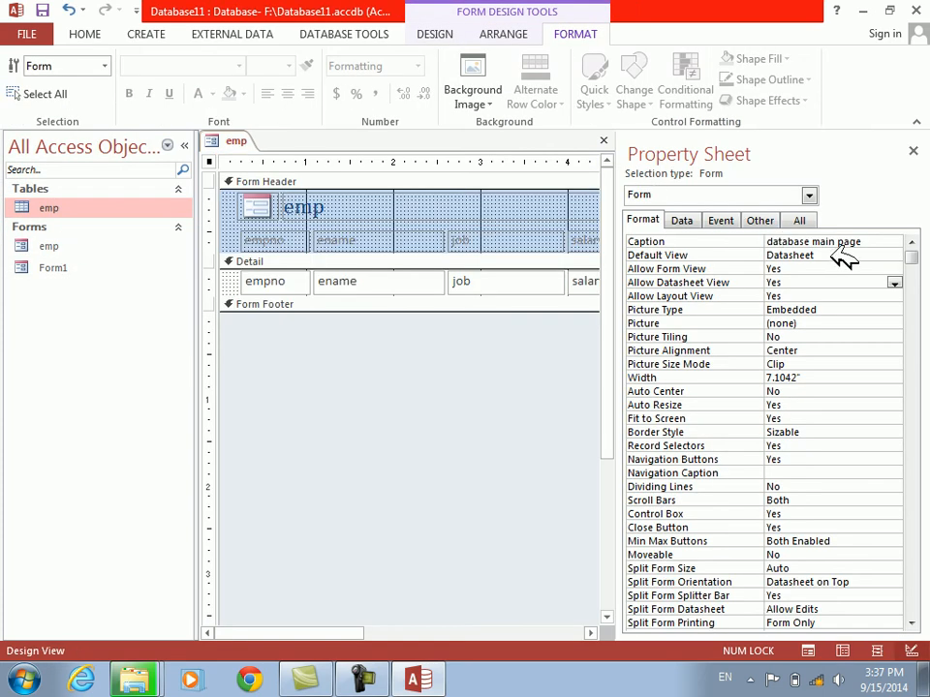
# Compare the emp form in Form View and in Datasheet View
pyautogui.click(829, 255)
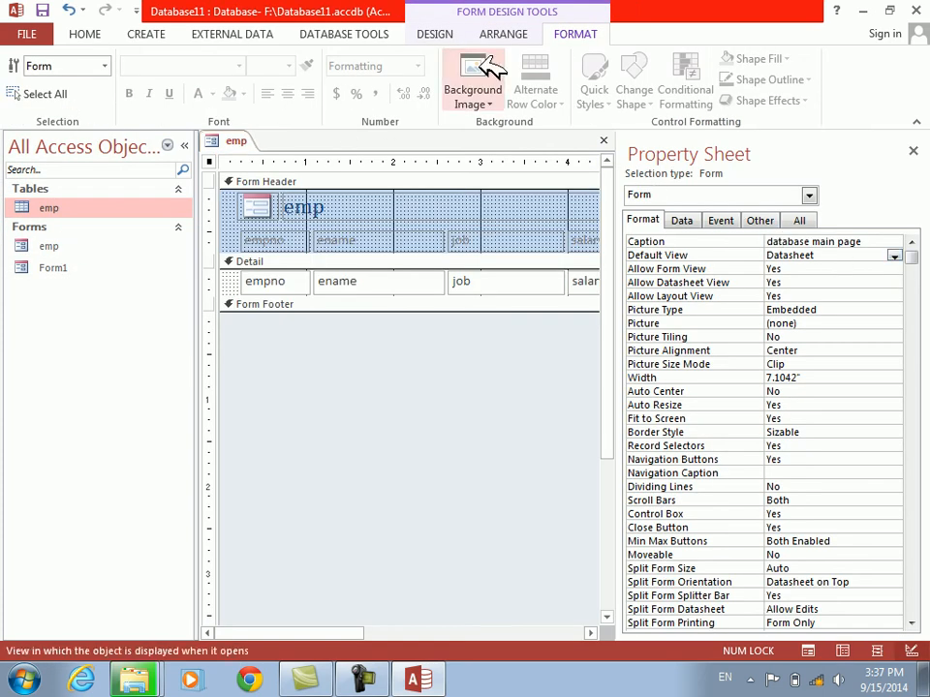
pyautogui.click(445, 34)
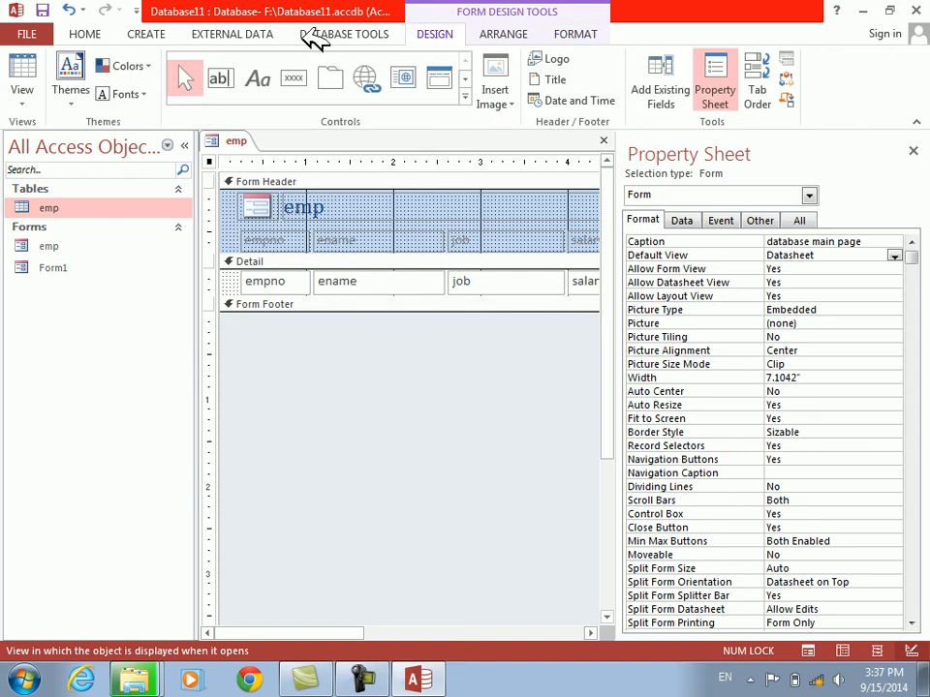
pyautogui.click(27, 103)
pyautogui.click(29, 134)
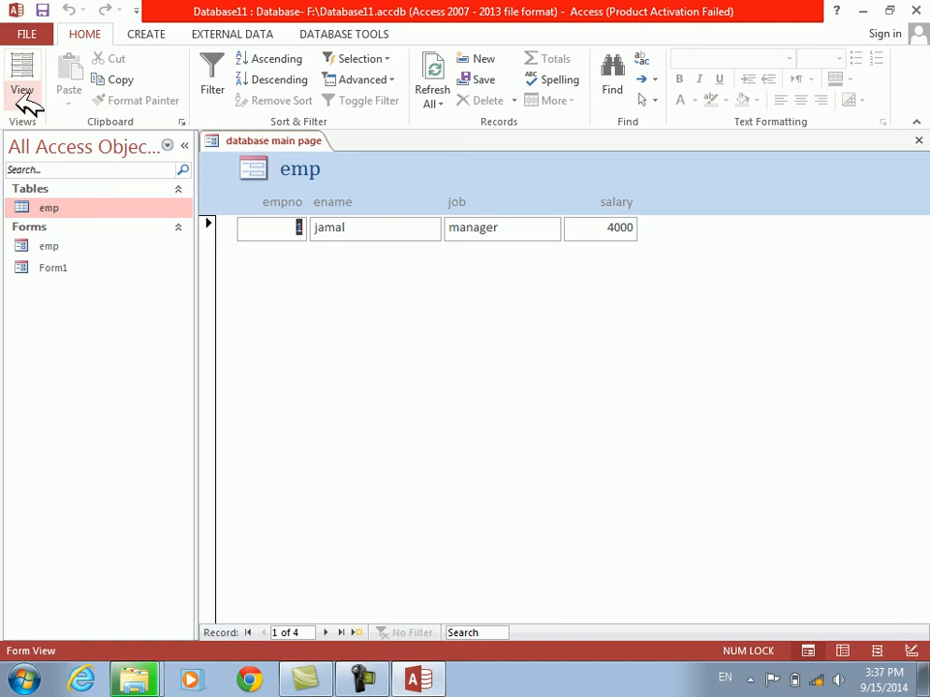
pyautogui.click(27, 101)
pyautogui.click(34, 179)
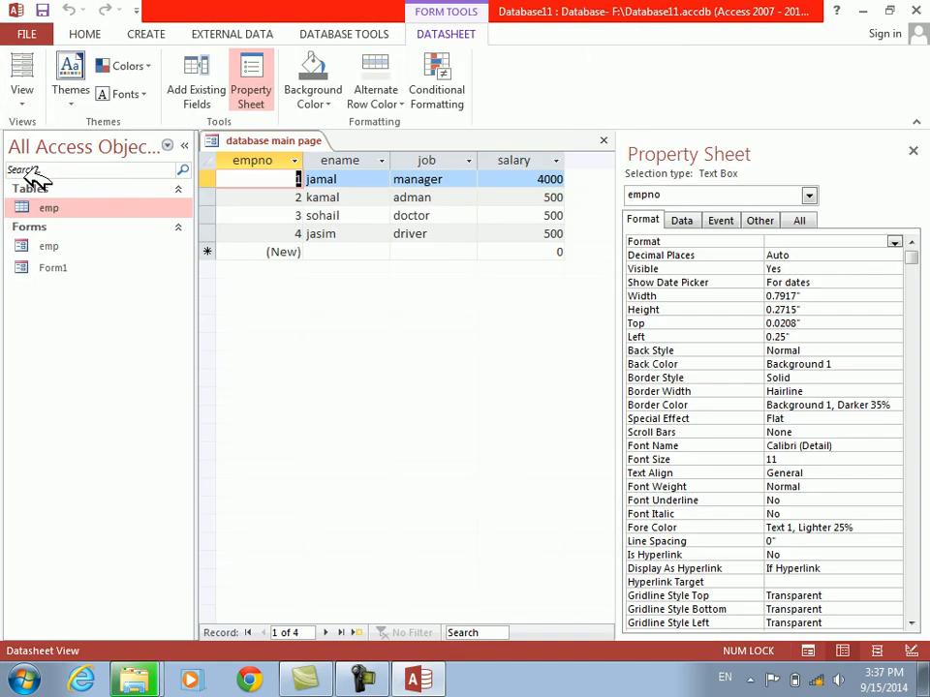
# Look at the emp form in Layout View and return to Design View
pyautogui.click(19, 89)
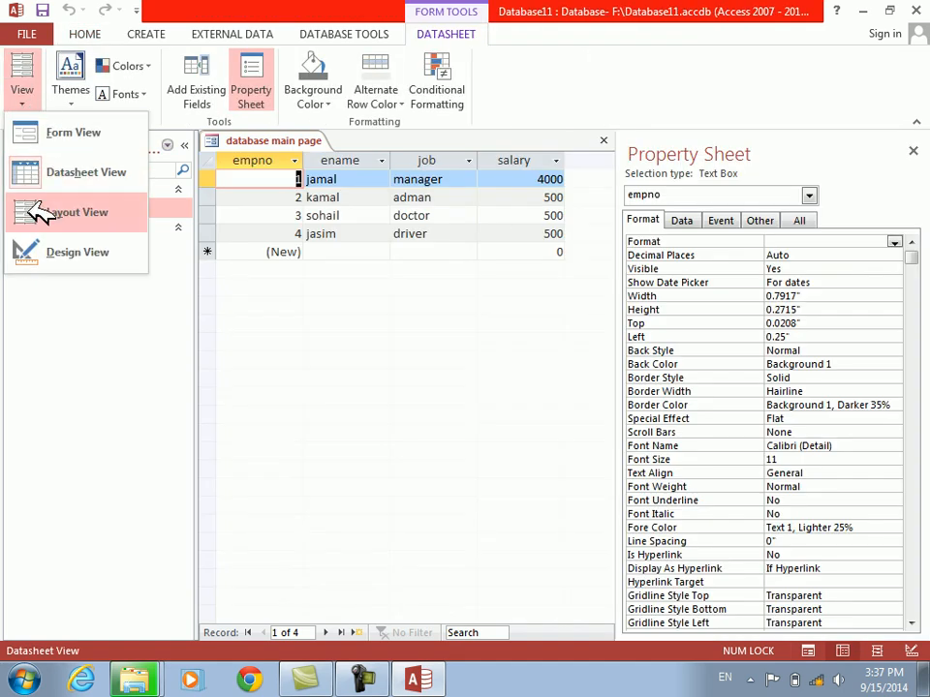
pyautogui.click(37, 212)
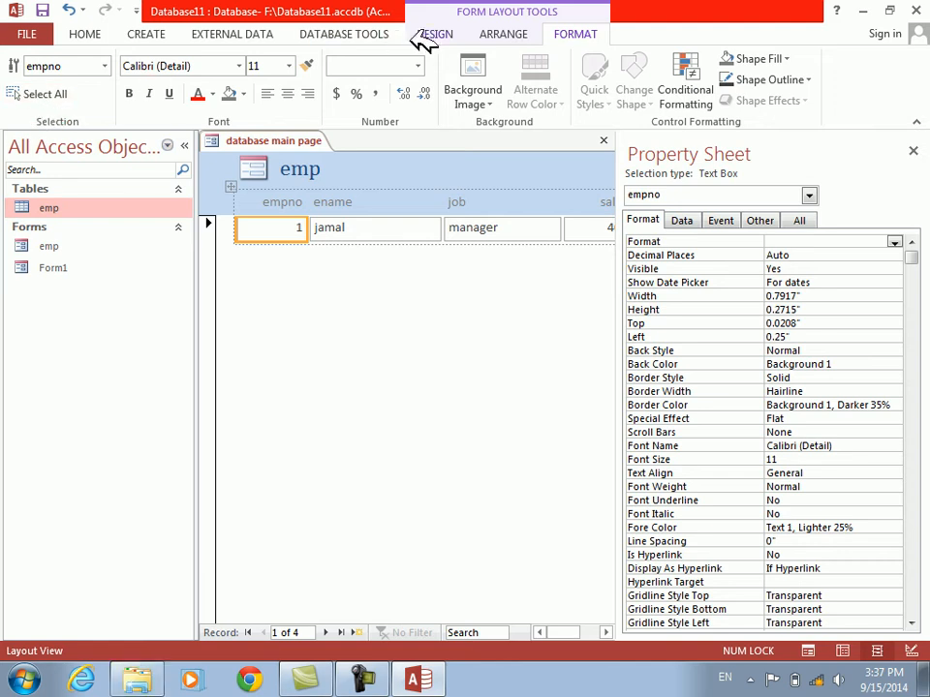
pyautogui.click(438, 34)
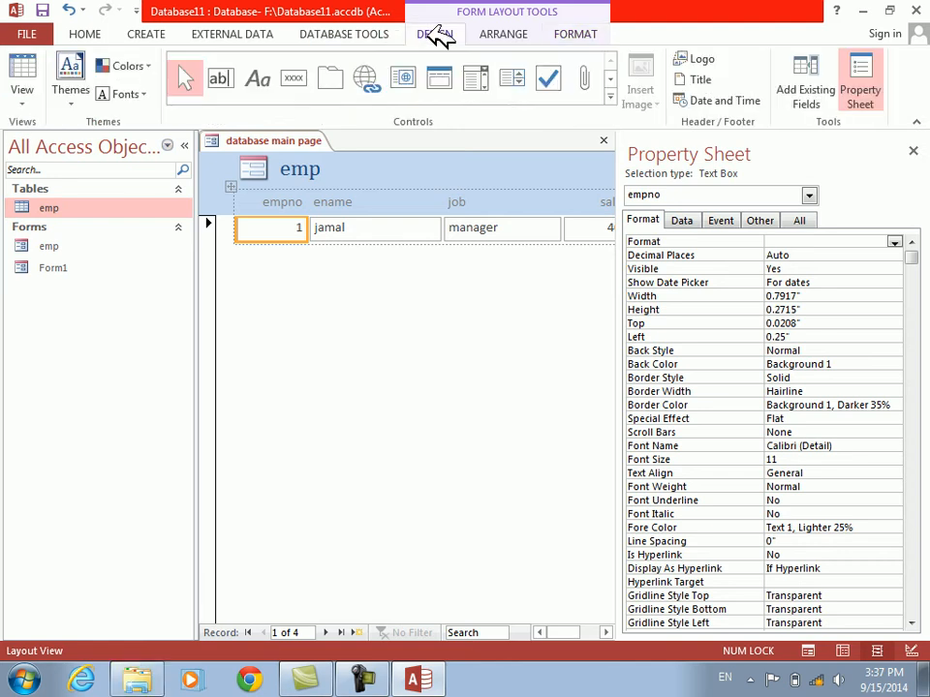
pyautogui.rightClick(459, 319)
pyautogui.click(474, 377)
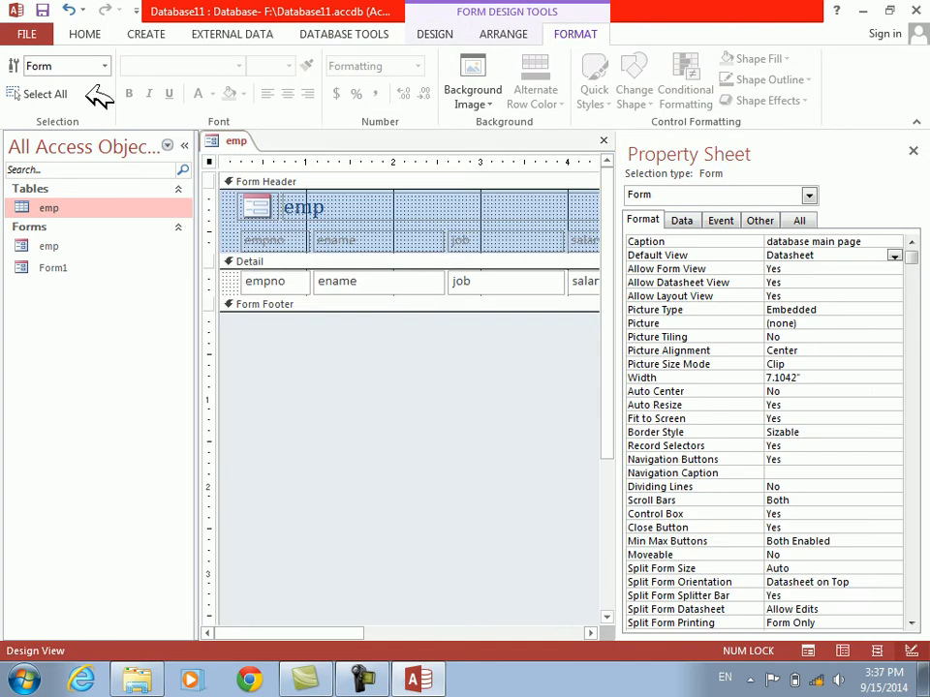
pyautogui.click(438, 36)
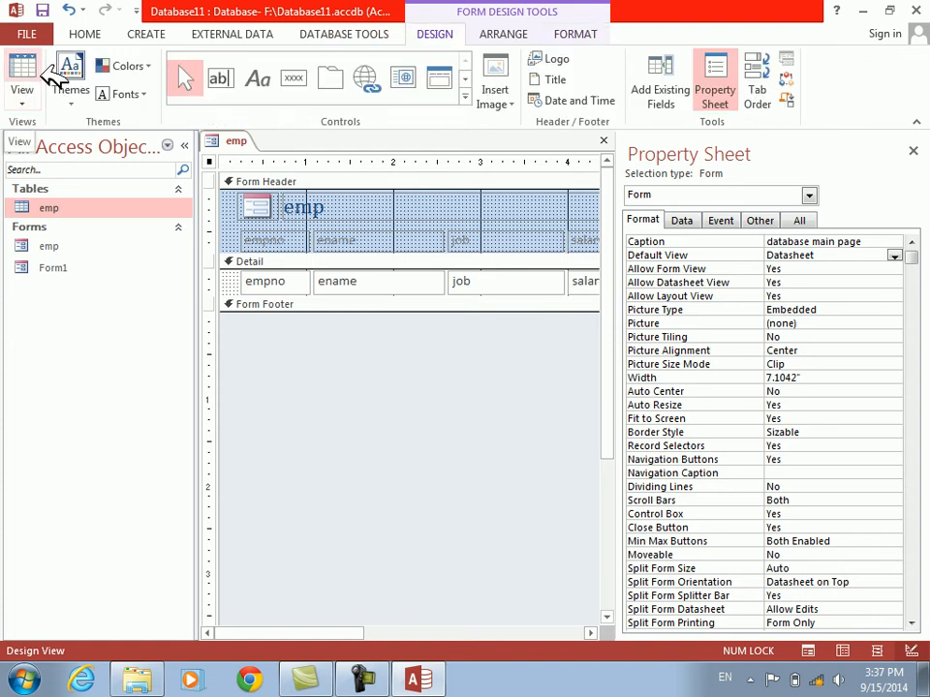
# Set the form's Default View to Split Form, check it in Form View and return to Design View
pyautogui.doubleClick(661, 255)
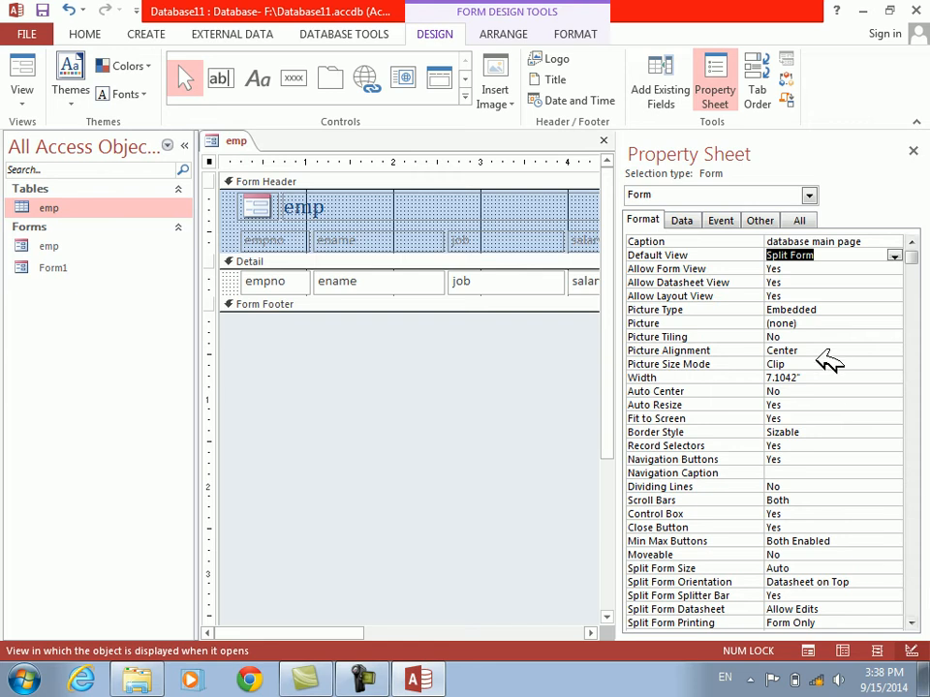
pyautogui.click(23, 70)
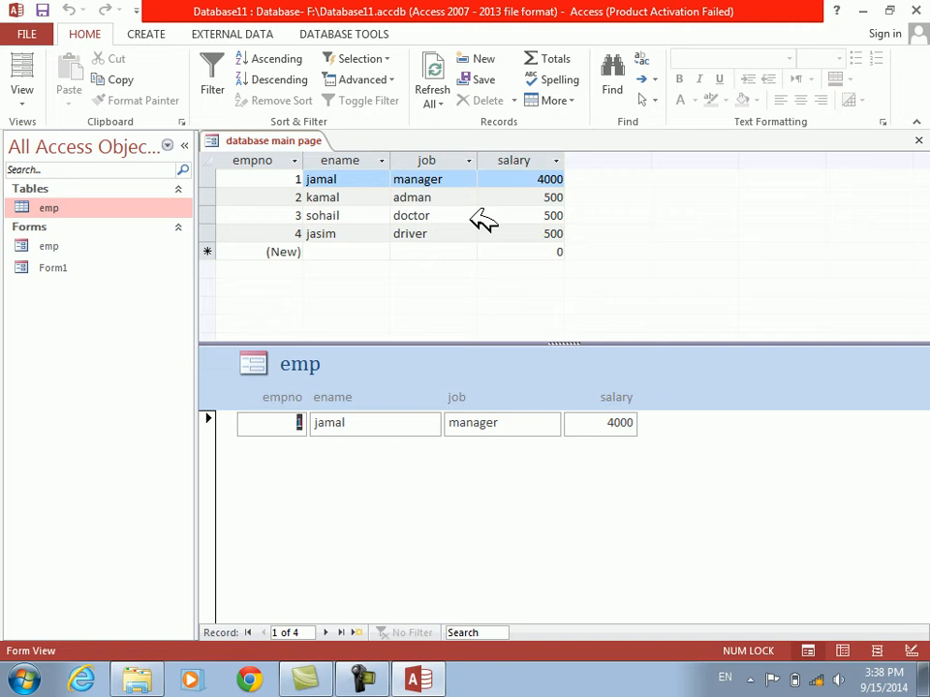
pyautogui.rightClick(411, 532)
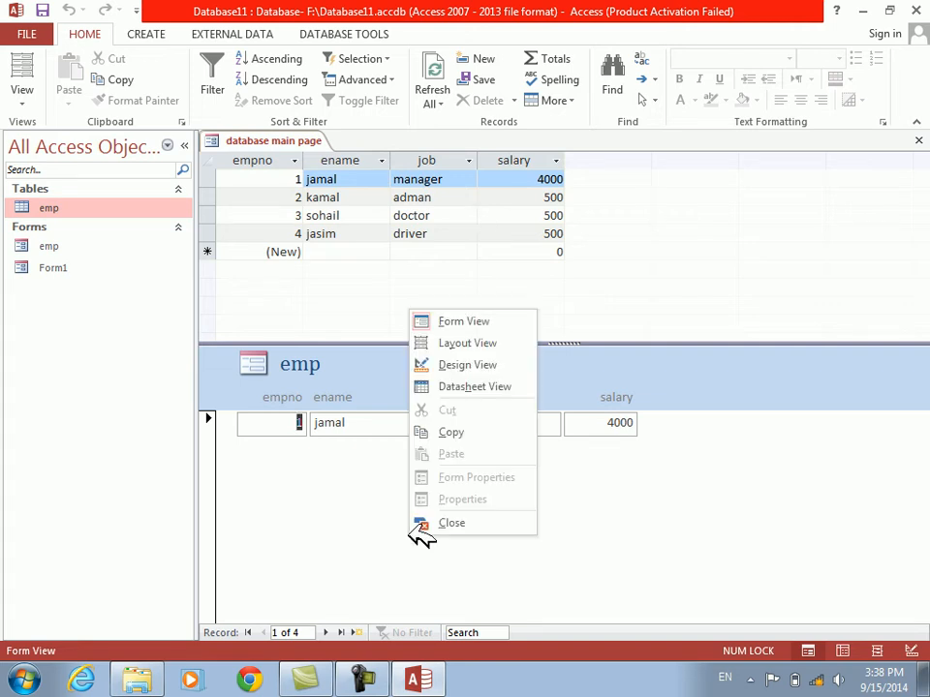
pyautogui.click(471, 365)
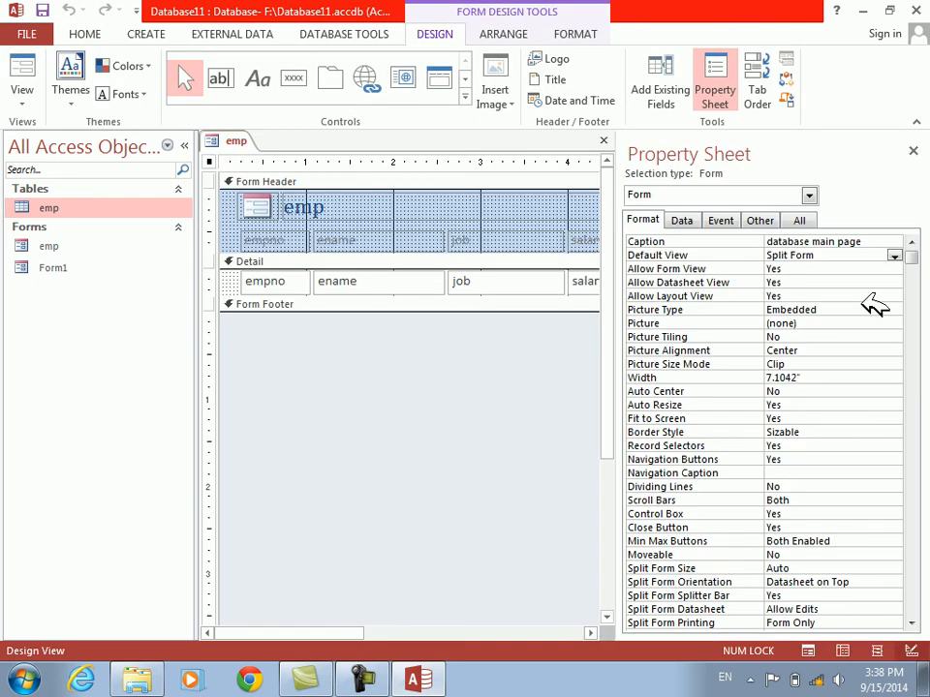
# Restore the form's Default View to Continuous Forms
pyautogui.click(893, 256)
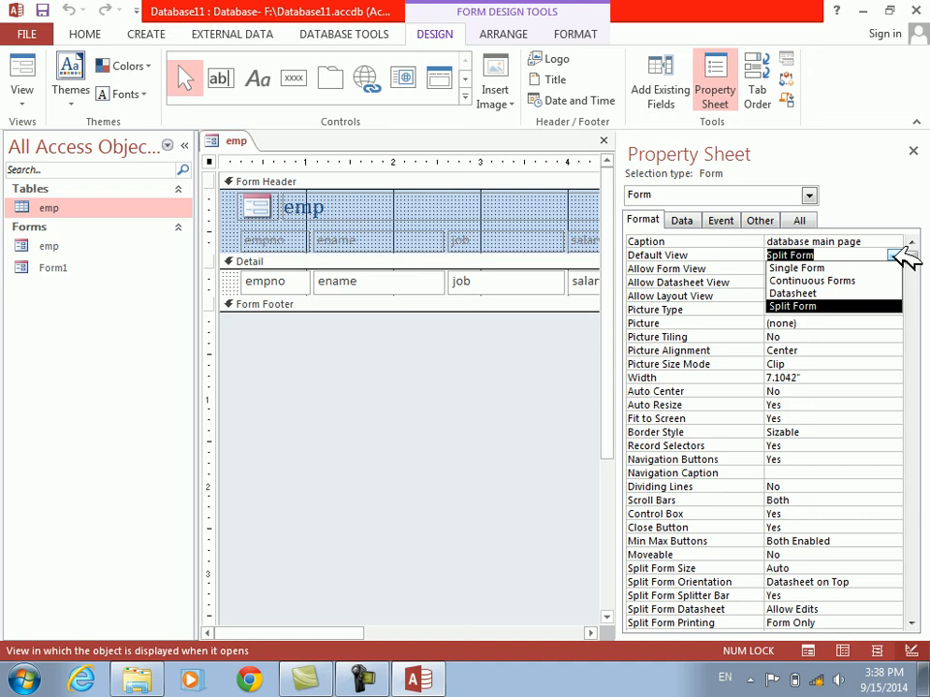
pyautogui.click(826, 281)
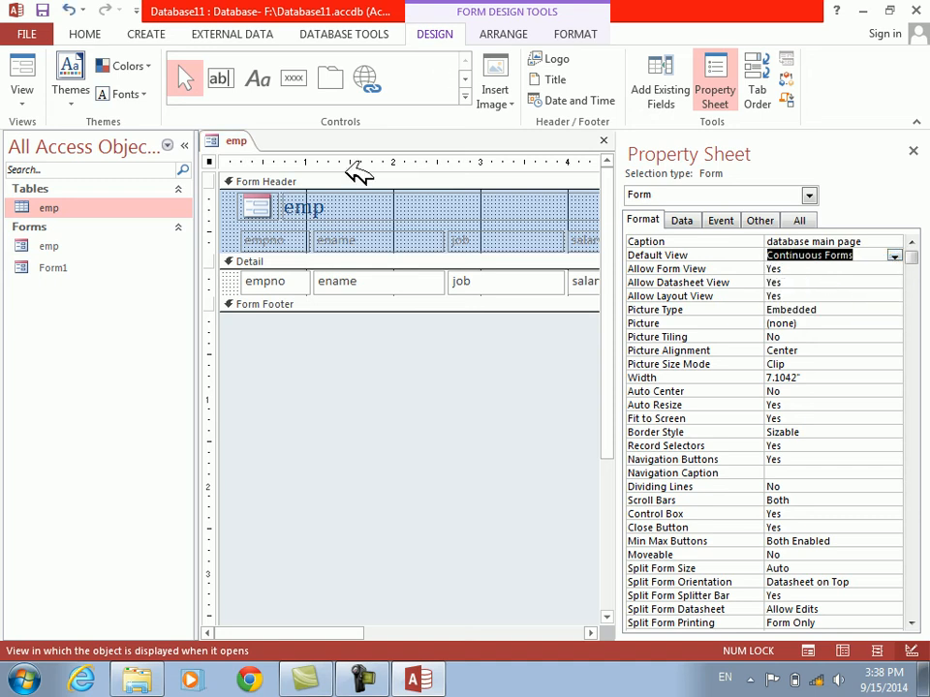
# Look at the continuous emp form in Form View and return to Design View
pyautogui.click(31, 70)
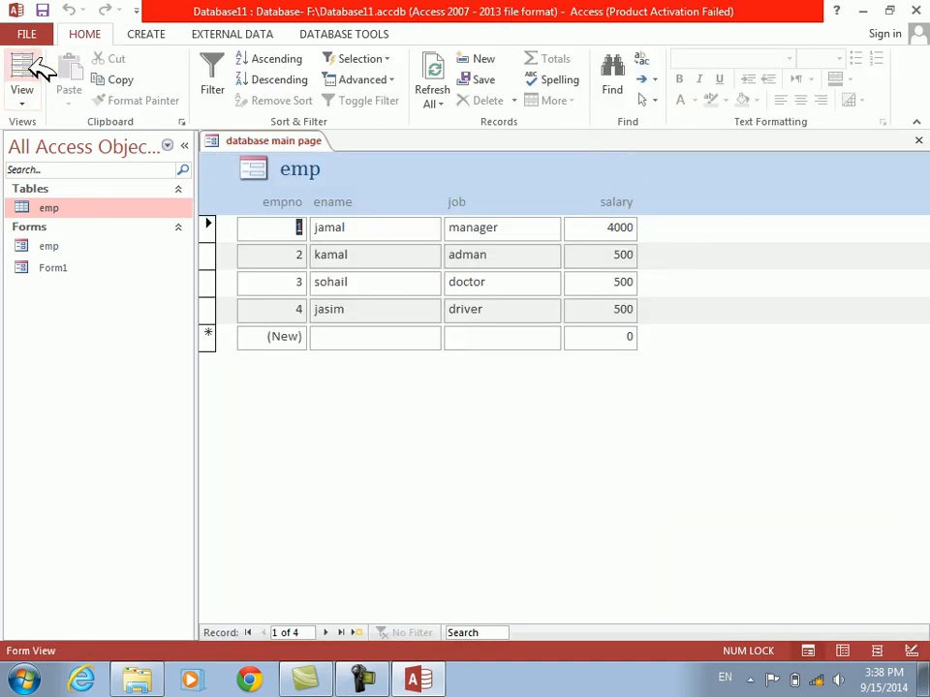
pyautogui.rightClick(277, 377)
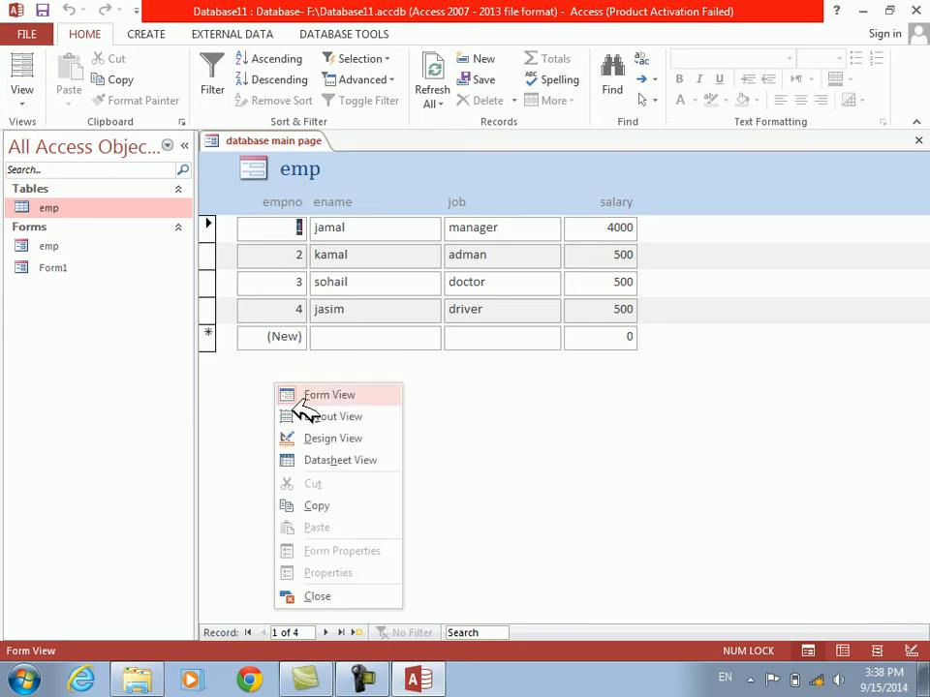
pyautogui.click(328, 440)
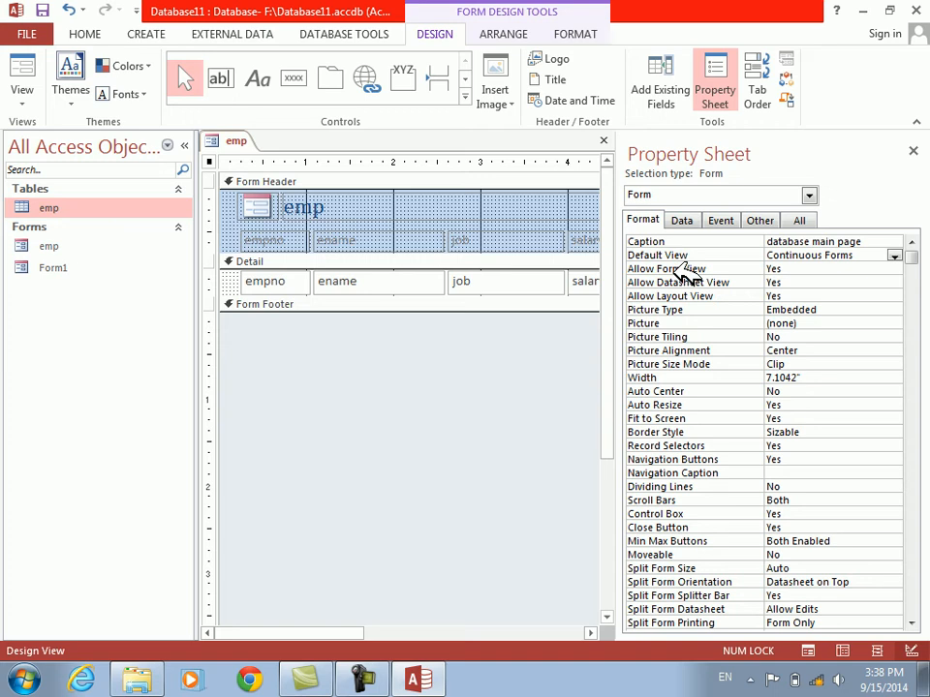
# View the emp form's records in Datasheet View and return to the form design tools in Design View
pyautogui.click(23, 97)
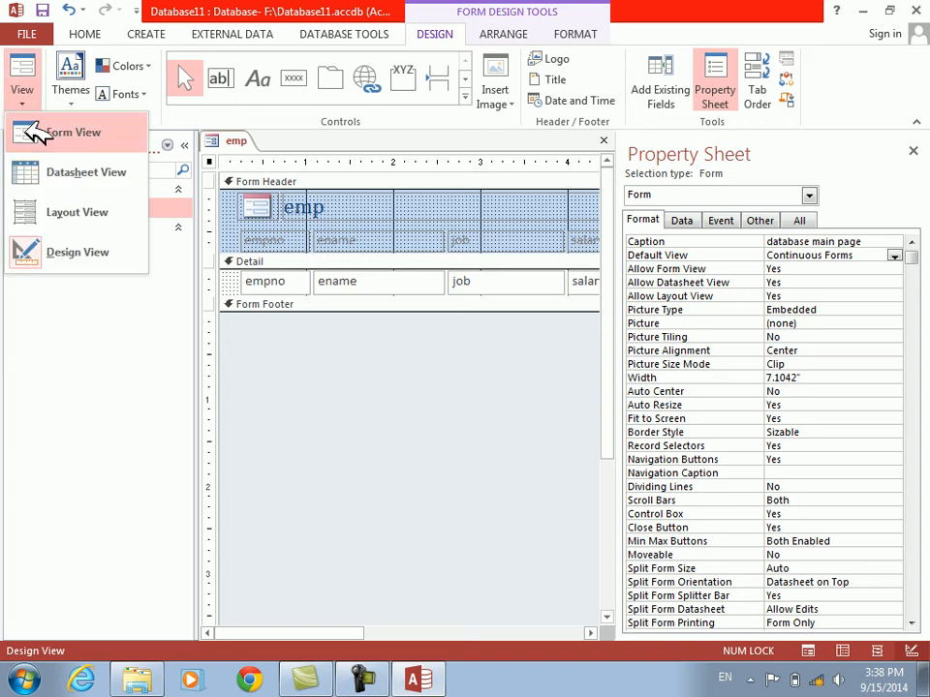
pyautogui.click(43, 173)
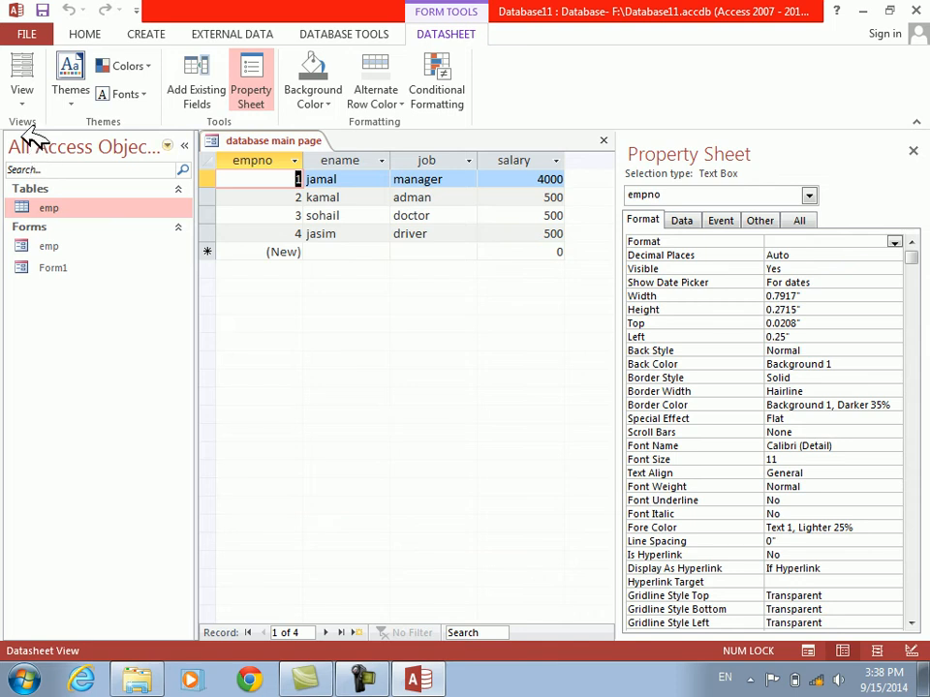
pyautogui.click(23, 100)
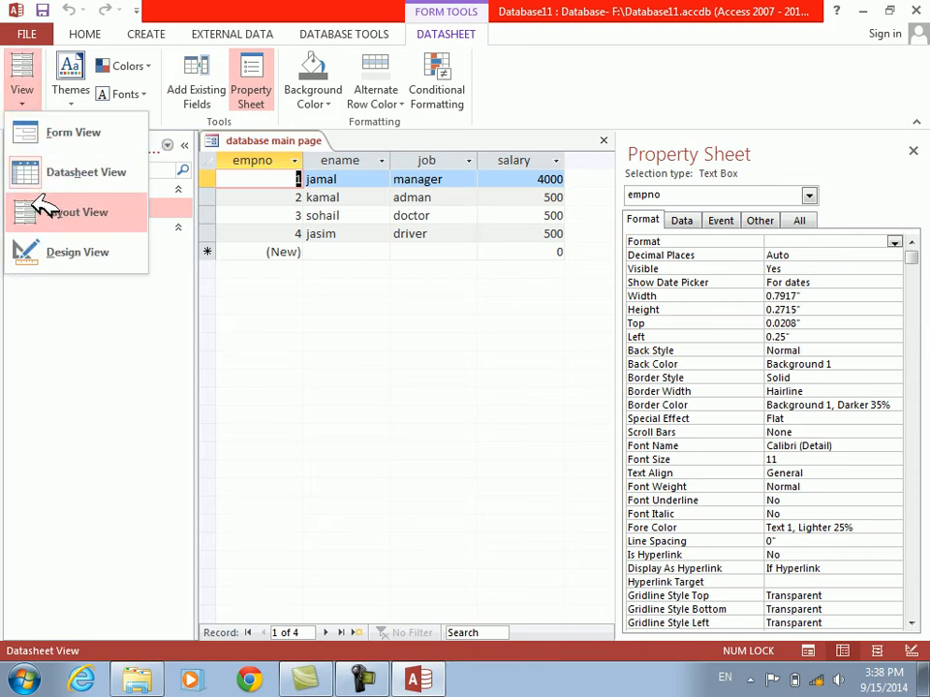
pyautogui.click(39, 253)
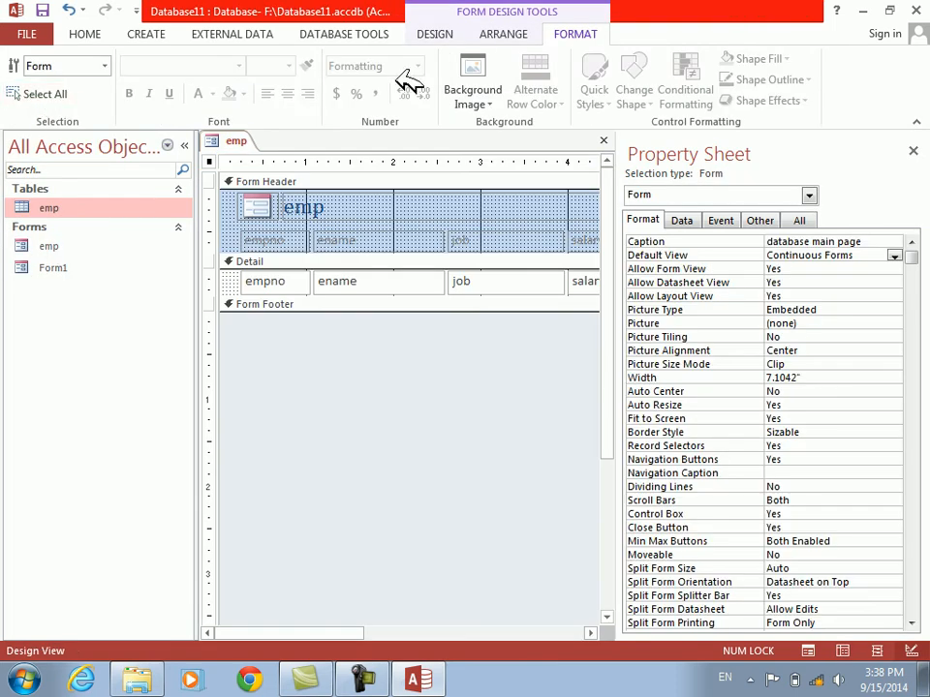
pyautogui.click(437, 34)
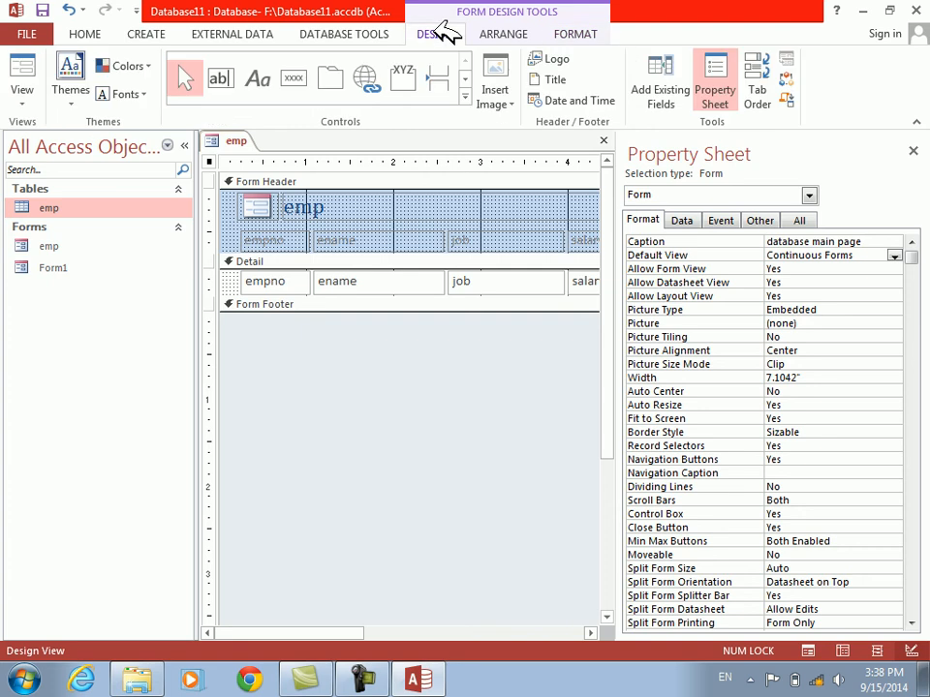
# Set the form's Allow Form View property to No and check which views are offered
pyautogui.click(669, 271)
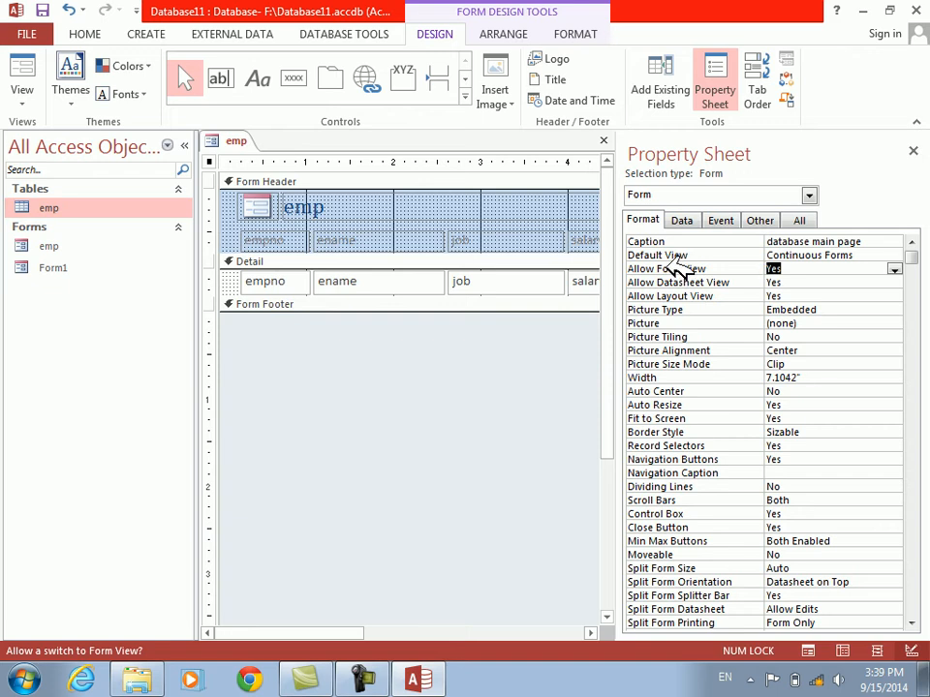
pyautogui.doubleClick(678, 269)
pyautogui.click(36, 95)
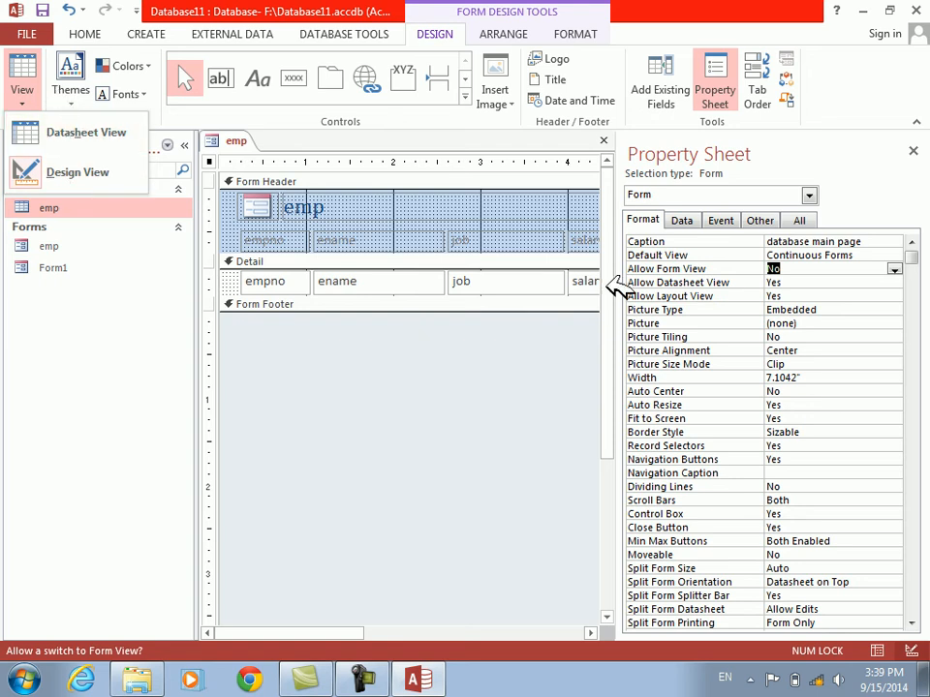
# Set Allow Form View back to Yes, check the form in Form View and return to Design View
pyautogui.click(668, 269)
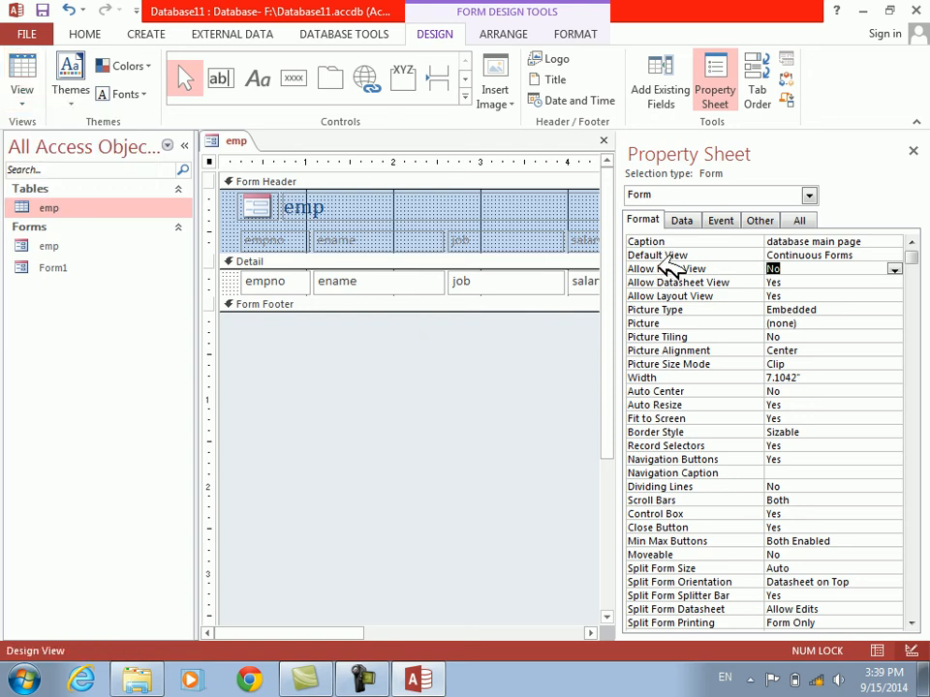
pyautogui.doubleClick(669, 269)
pyautogui.click(26, 94)
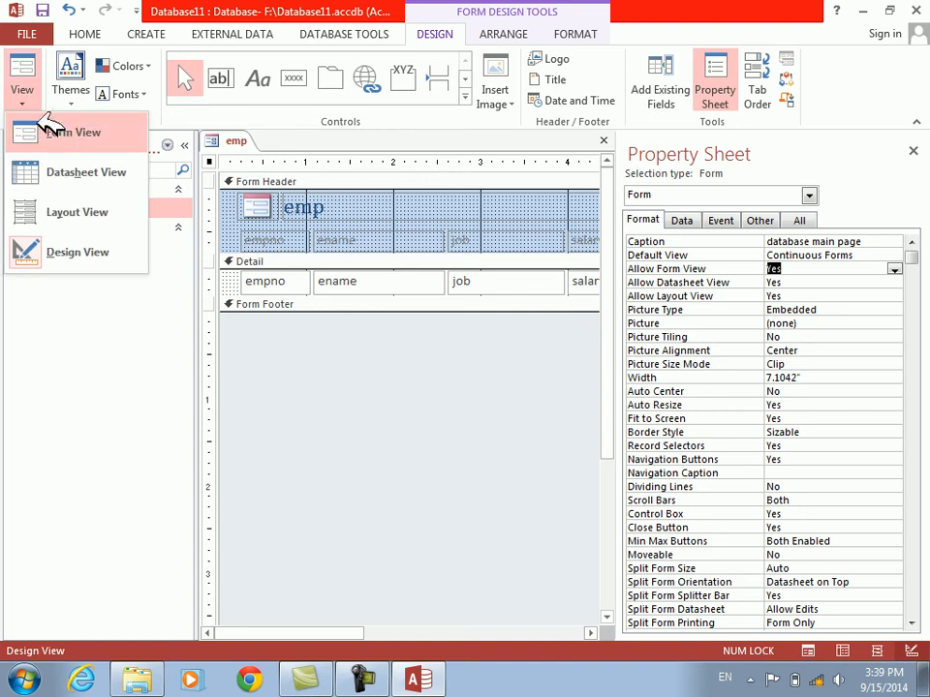
pyautogui.click(72, 133)
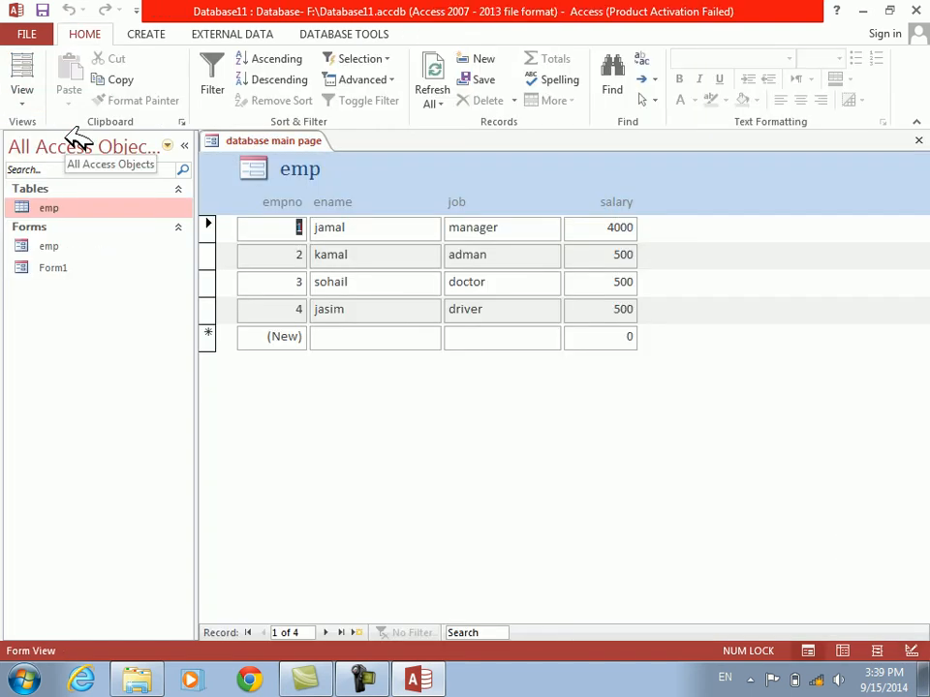
pyautogui.rightClick(406, 459)
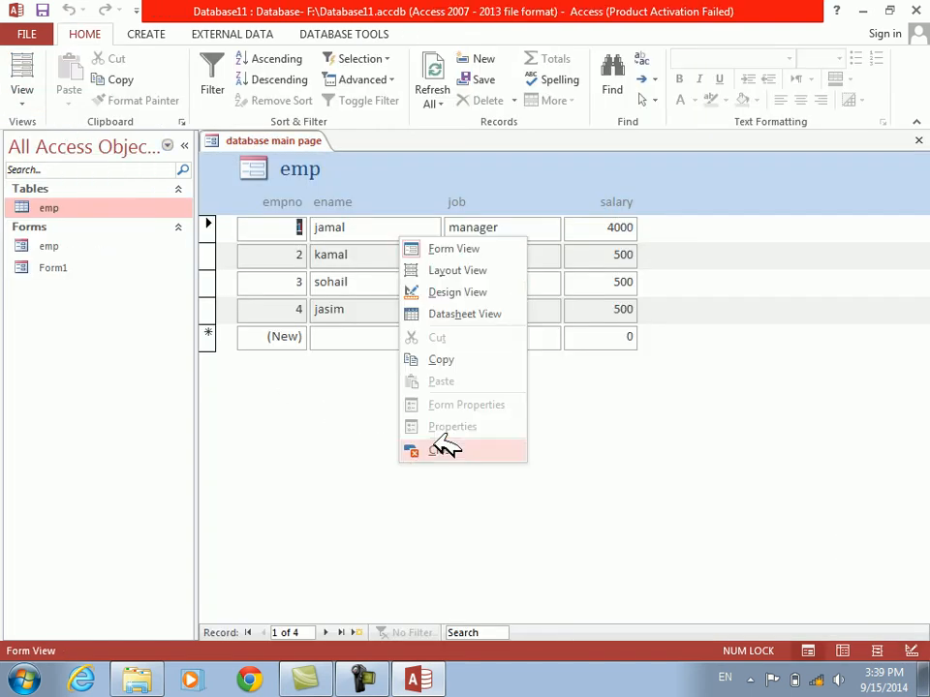
pyautogui.click(459, 293)
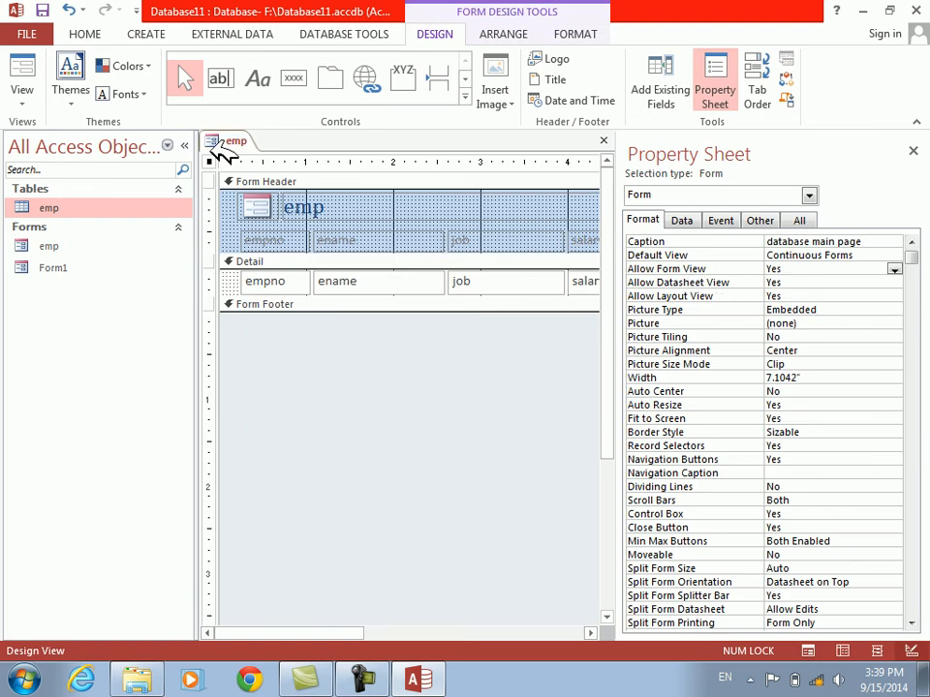
# Open the emp form in Datasheet View again and switch back to Design View
pyautogui.click(21, 95)
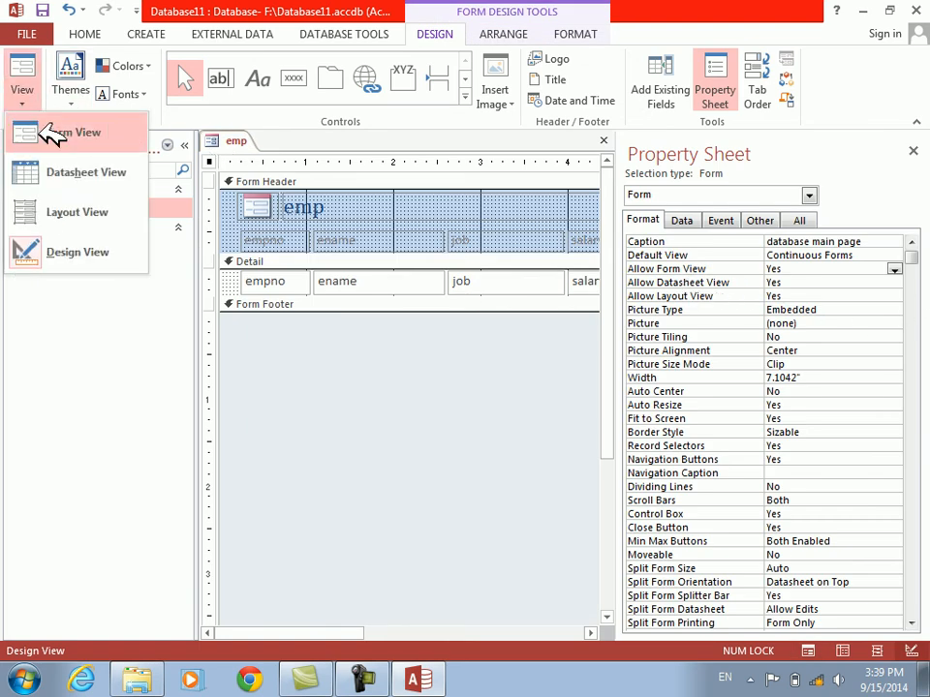
pyautogui.click(118, 173)
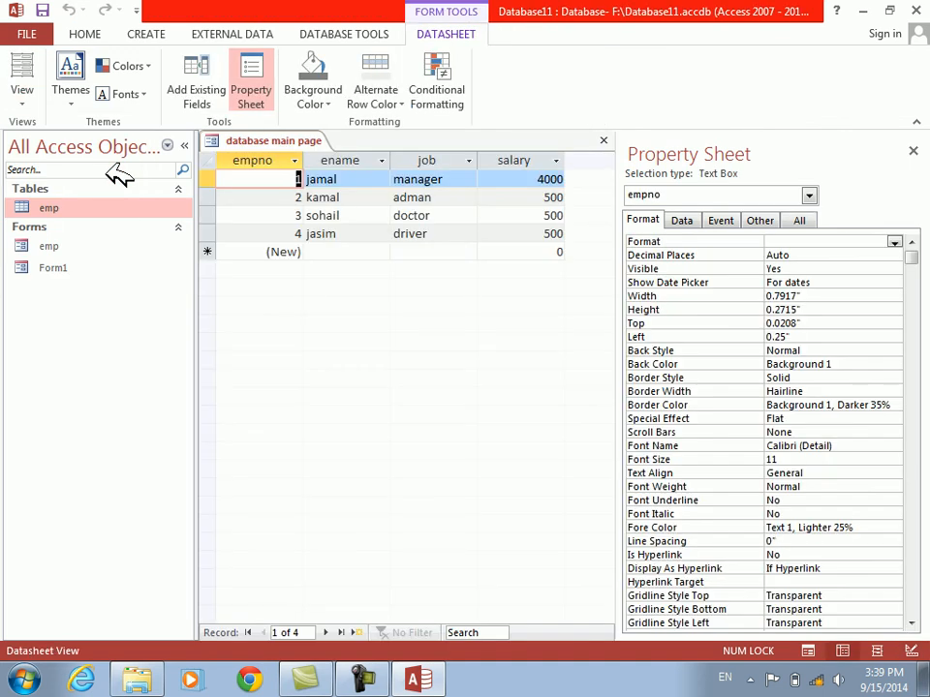
pyautogui.click(23, 103)
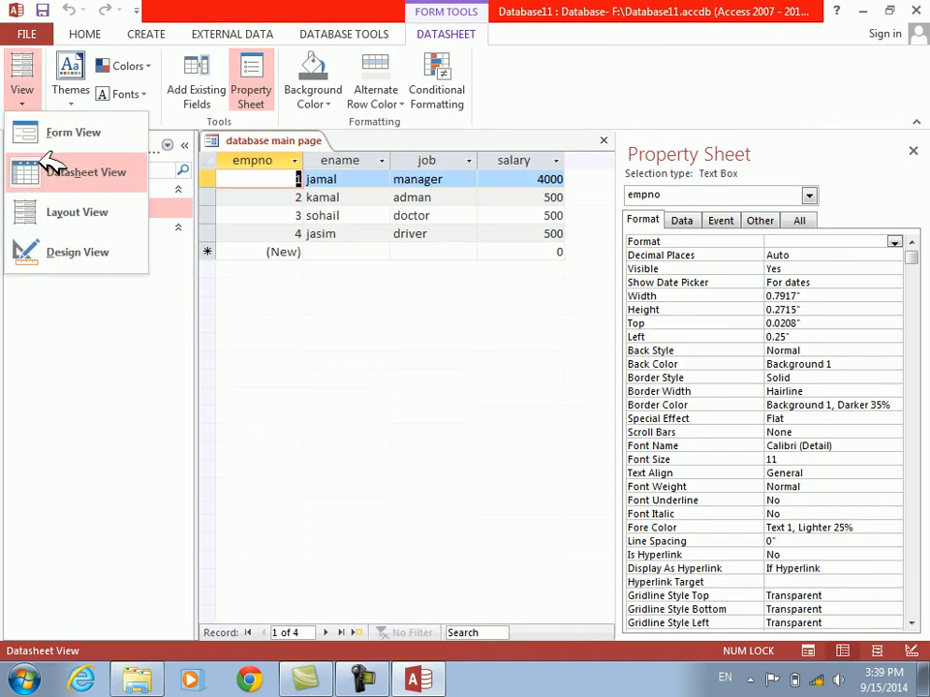
pyautogui.click(44, 251)
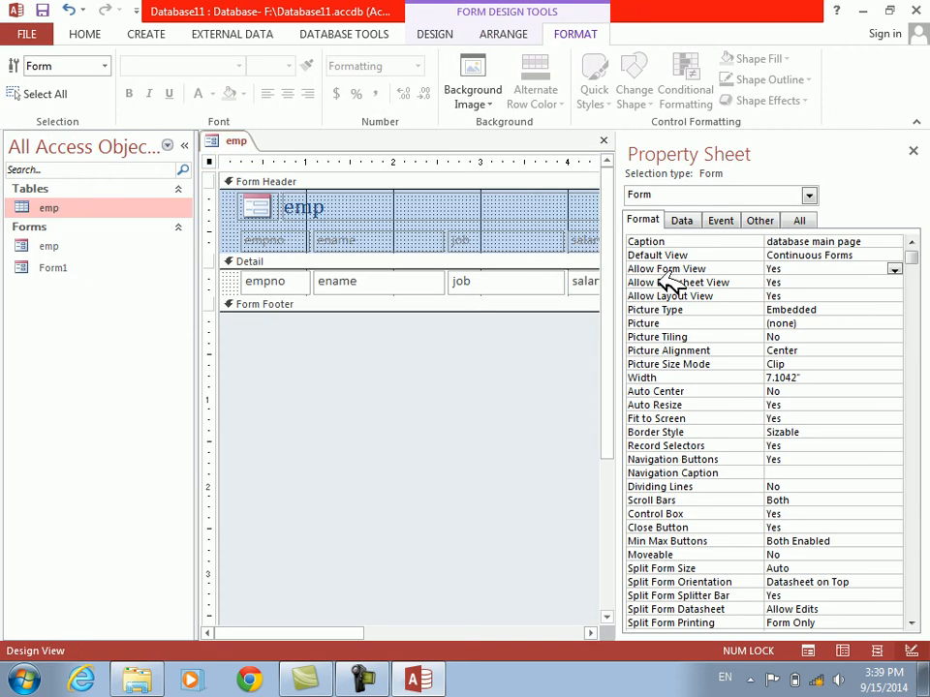
# Set the form's Allow Datasheet View property to No and check which views are offered
pyautogui.doubleClick(662, 282)
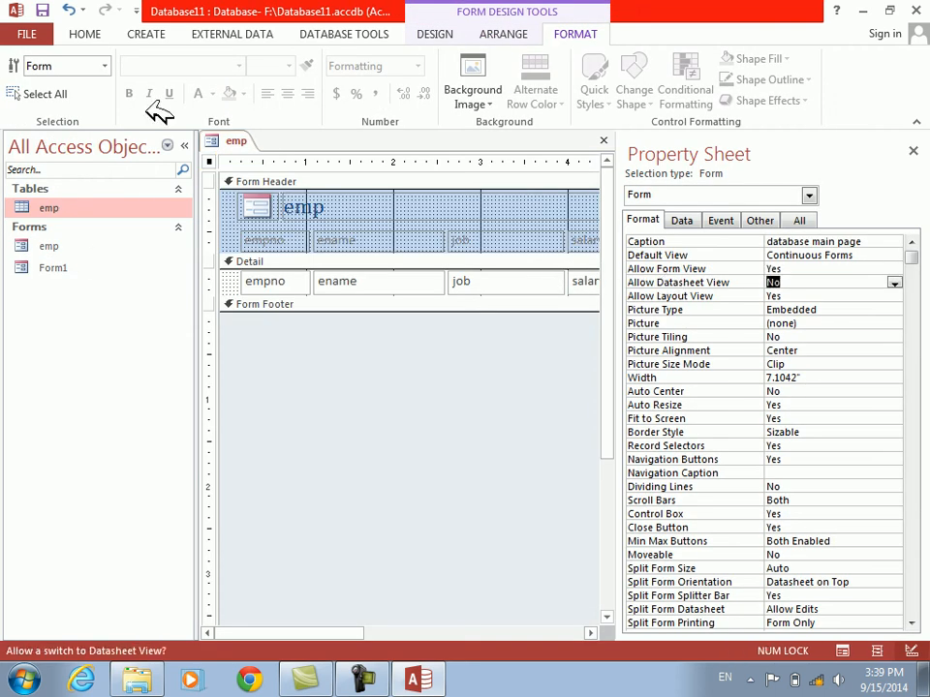
pyautogui.click(426, 33)
pyautogui.click(23, 97)
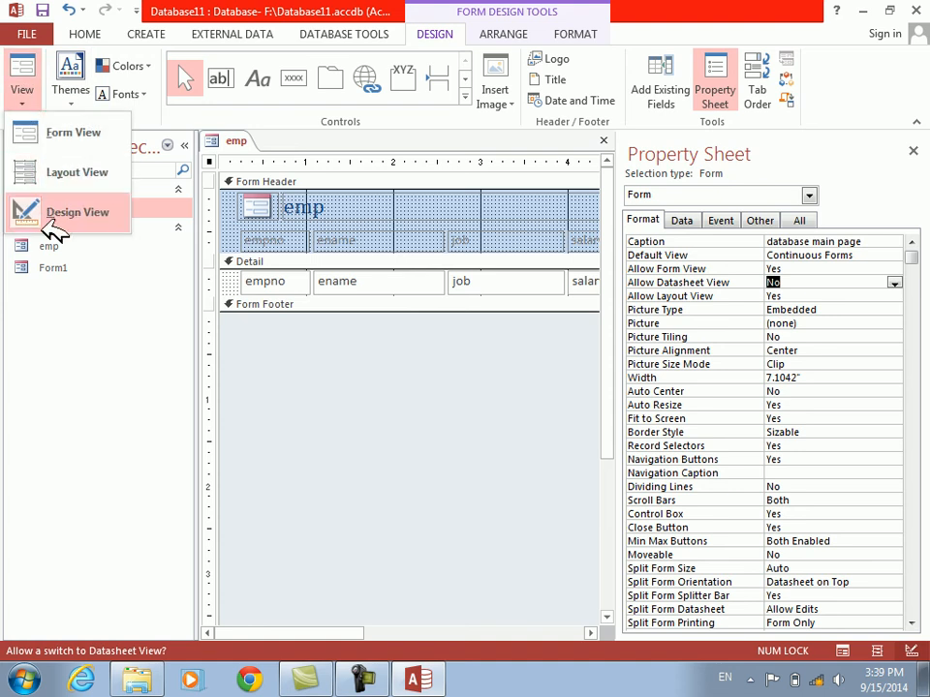
pyautogui.rightClick(361, 359)
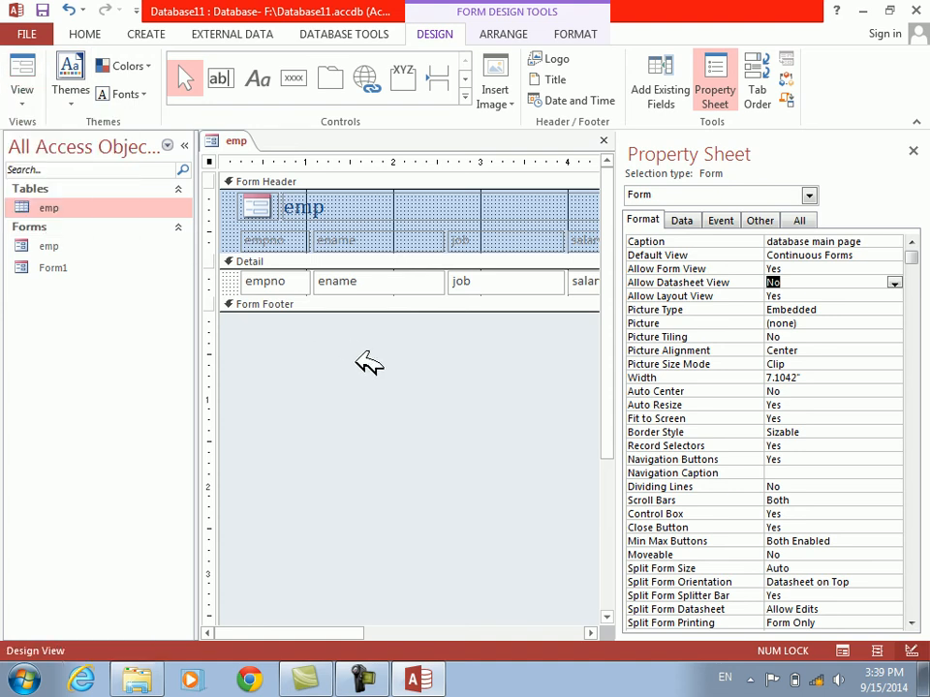
pyautogui.press('Escape')
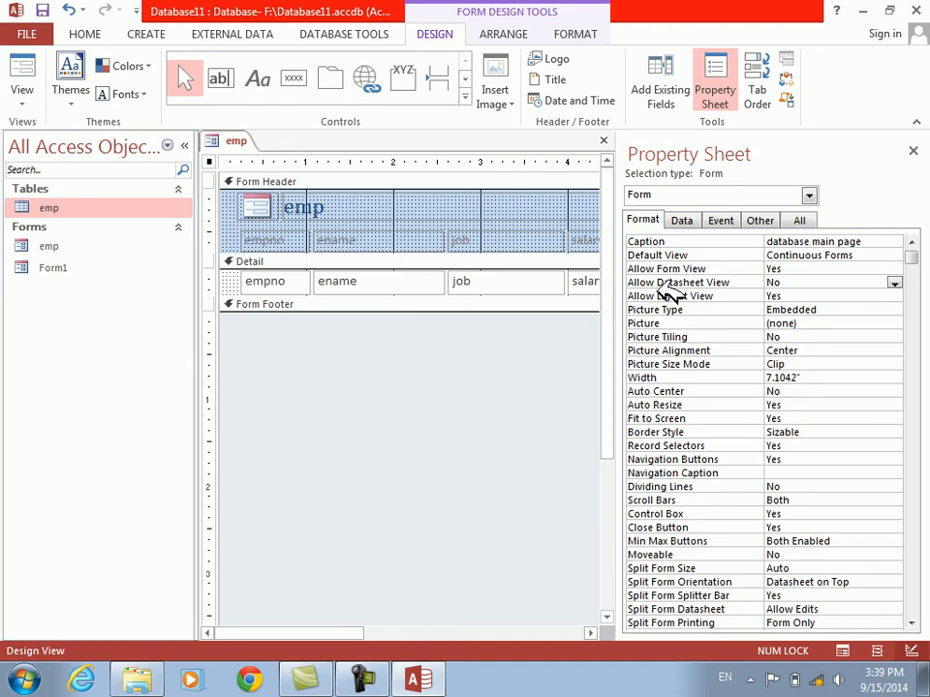
# Set Allow Datasheet View back to Yes and check the list of available views
pyautogui.doubleClick(666, 282)
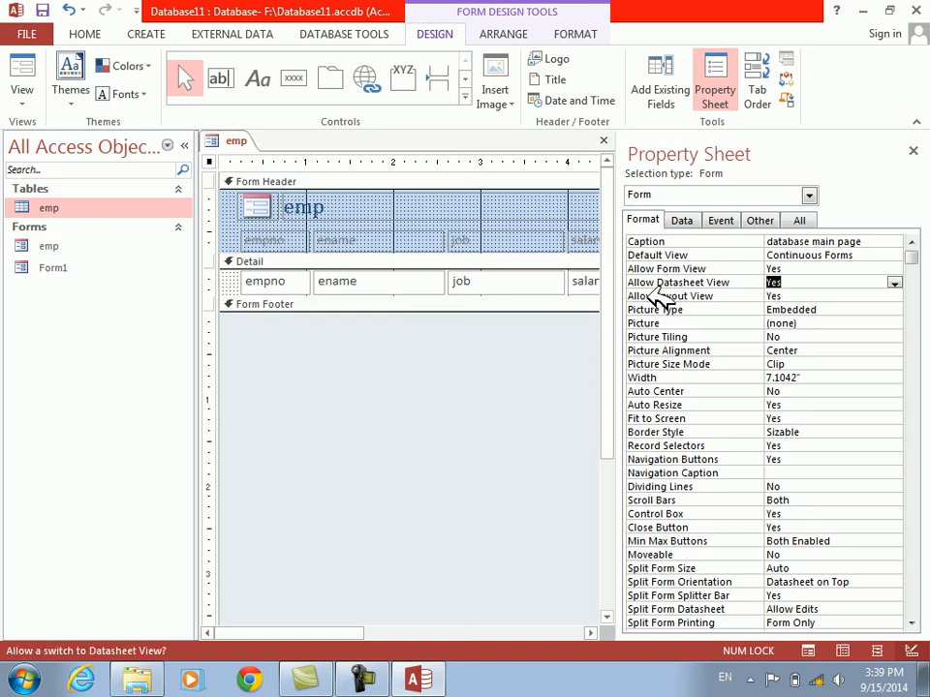
pyautogui.click(23, 96)
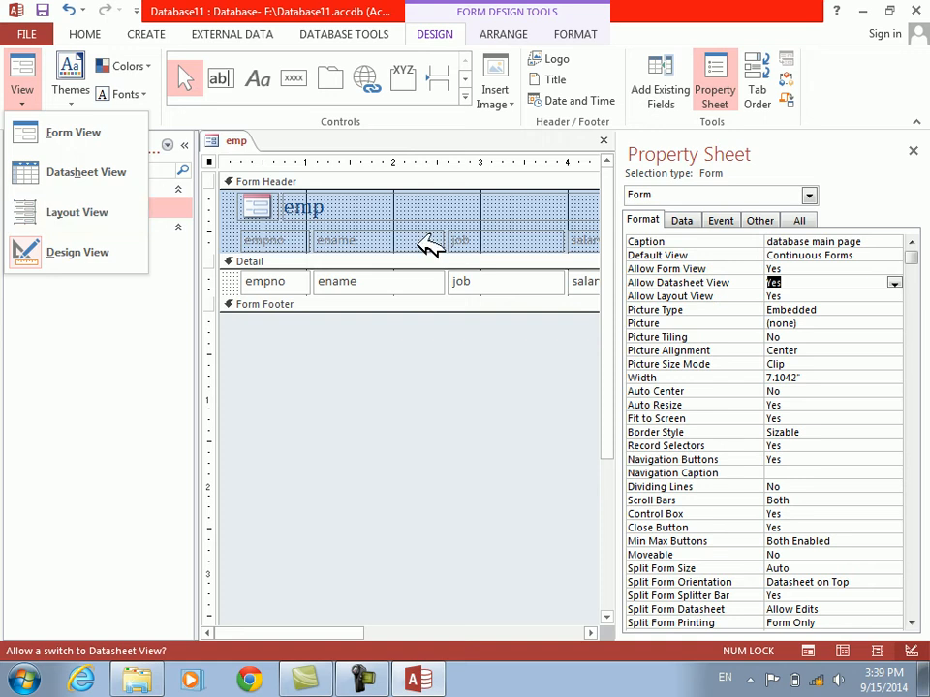
# Examine the form's Allow Layout View and Picture Type properties
pyautogui.click(655, 308)
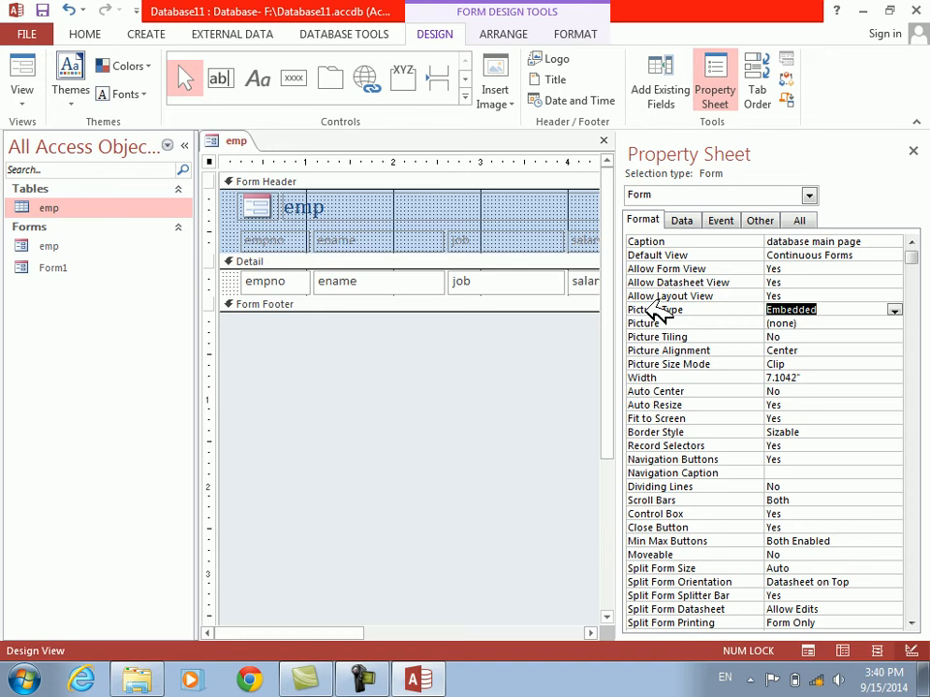
pyautogui.click(647, 297)
pyautogui.click(647, 312)
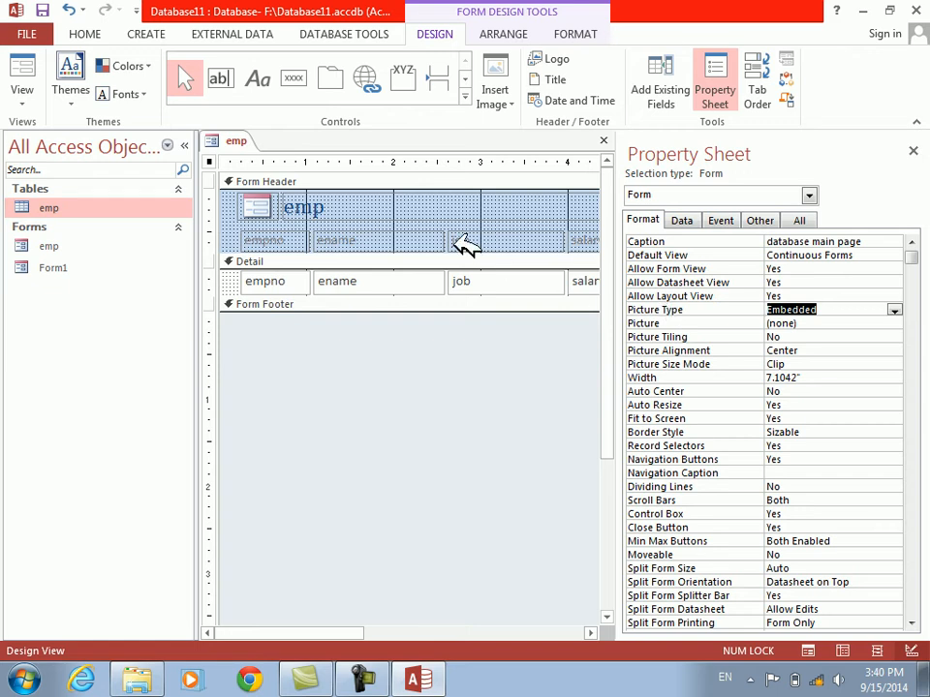
pyautogui.click(416, 414)
# Minimize the database window and launch Paint by running pbrush
pyautogui.click(863, 9)
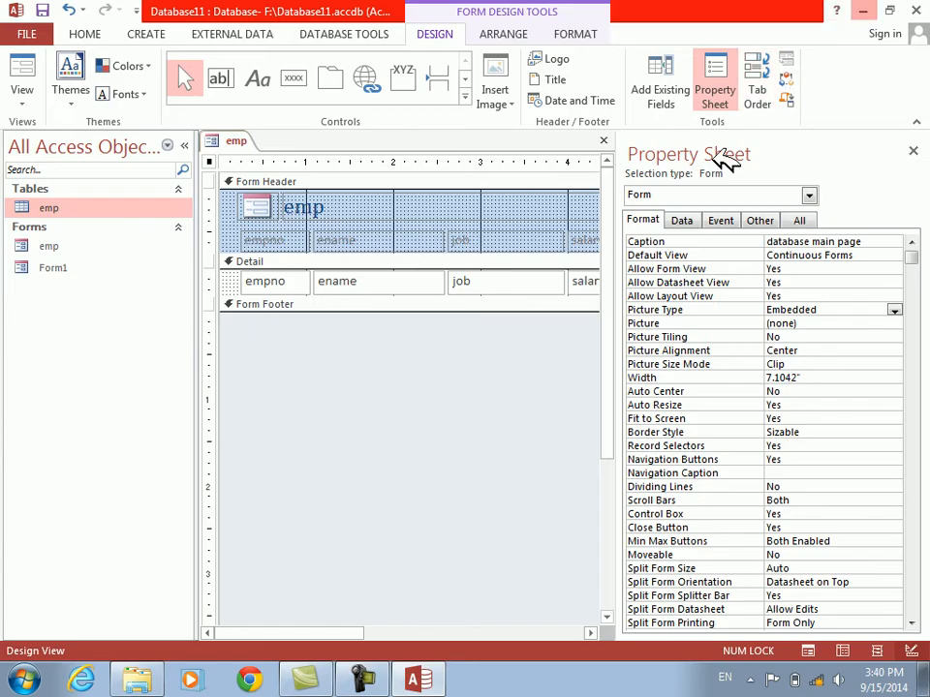
pyautogui.click(23, 680)
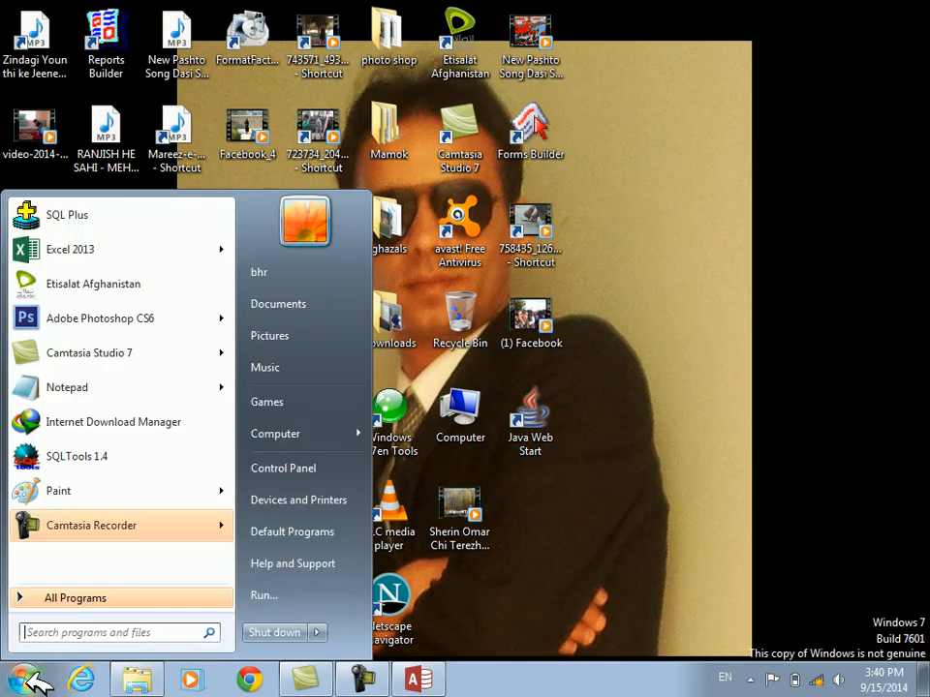
pyautogui.write('pbrush')
pyautogui.press('Return')
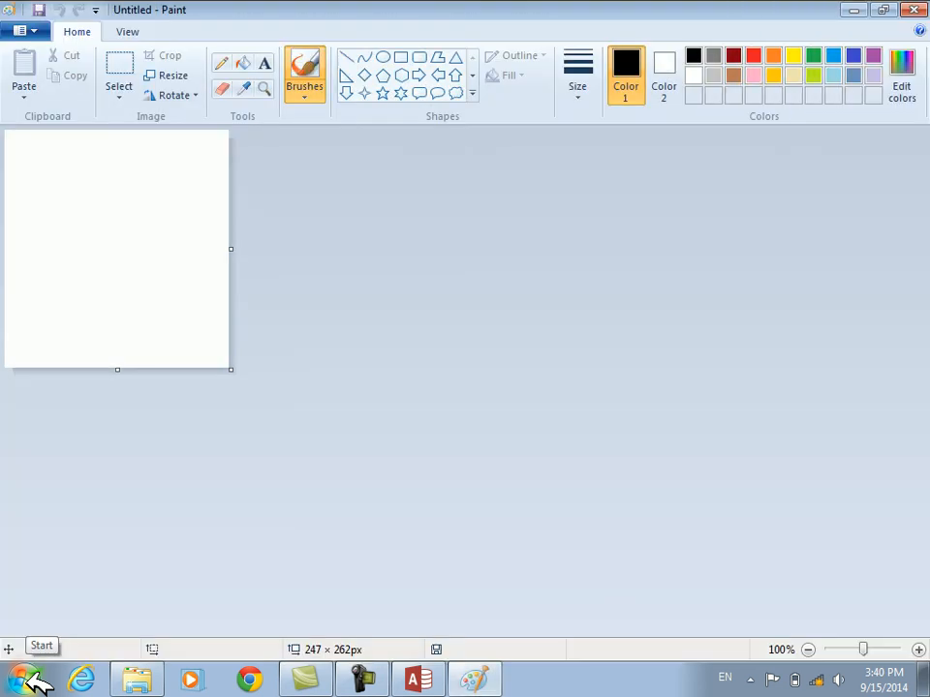
# Enlarge the blank canvas to about 787 × 522 px and fill it with brown
pyautogui.moveTo(232, 370); pyautogui.dragTo(726, 606)
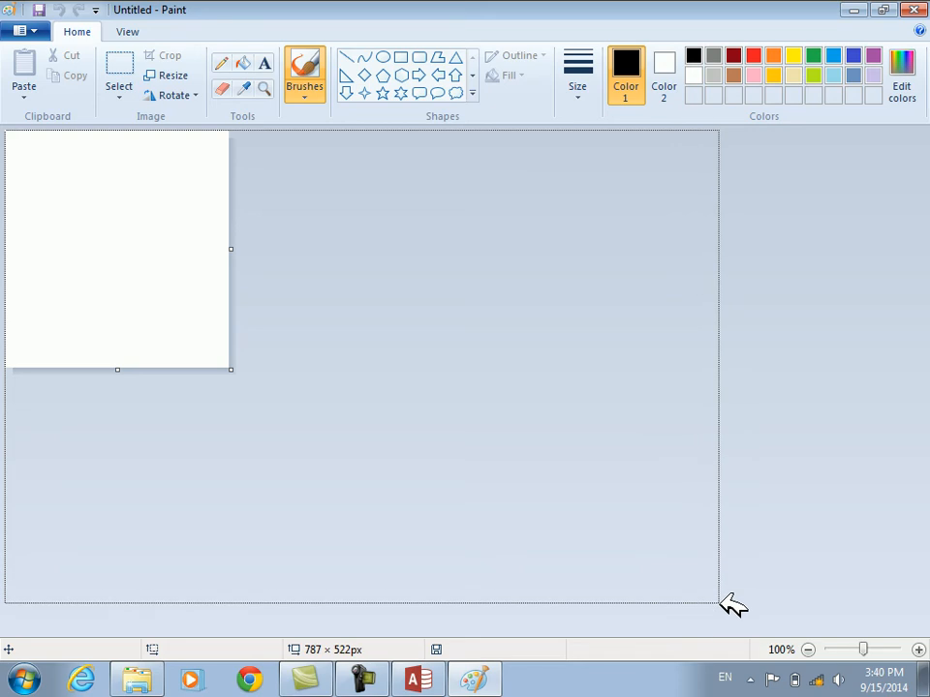
pyautogui.click(737, 72)
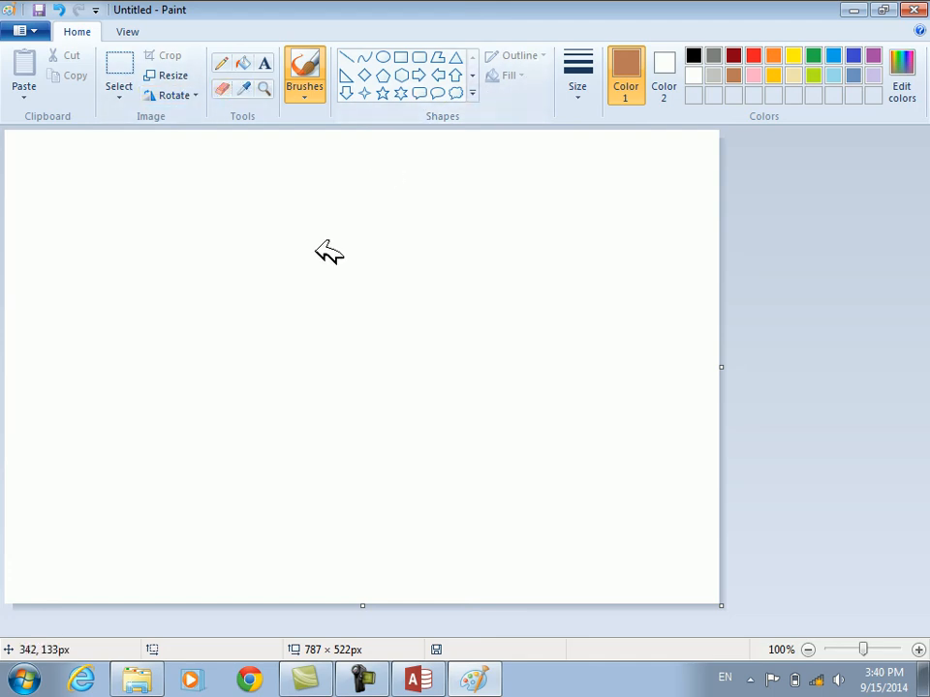
pyautogui.click(244, 63)
pyautogui.click(232, 177)
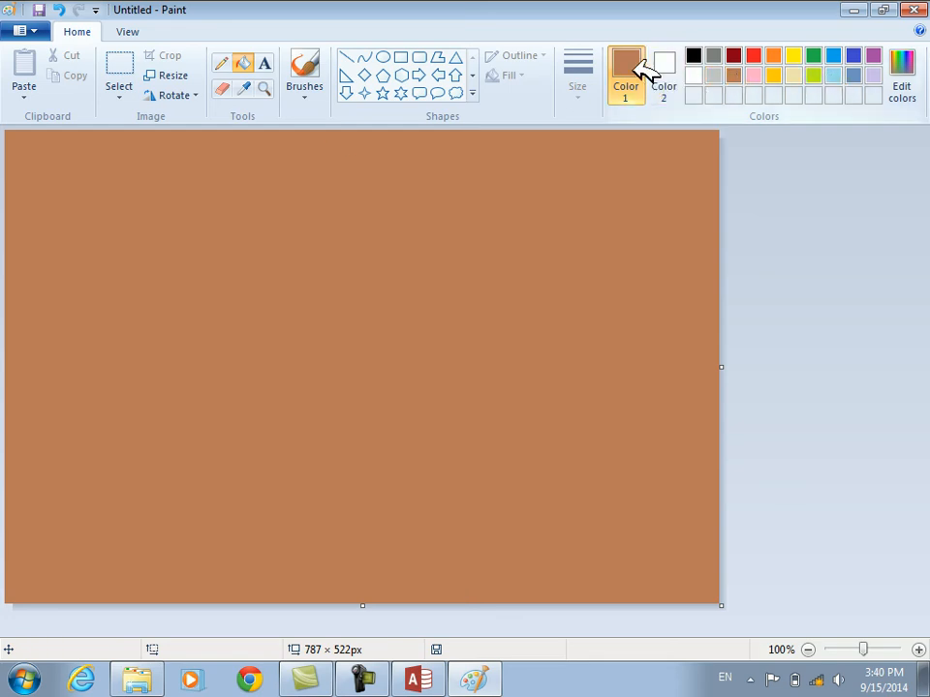
# Define a bright sky-blue custom color and fill the whole canvas with it
pyautogui.click(910, 97)
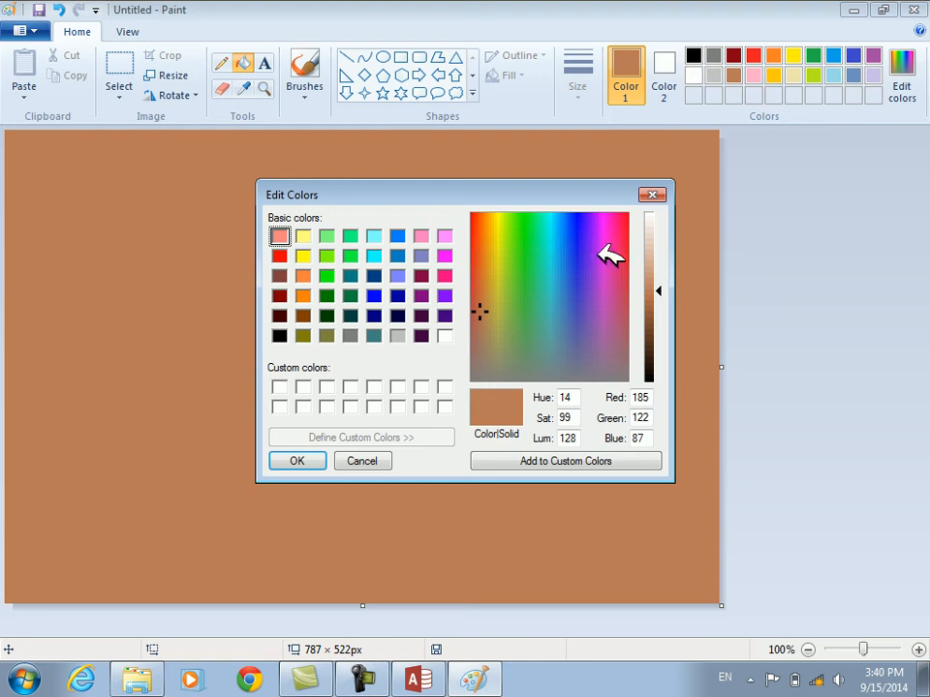
pyautogui.moveTo(625, 290); pyautogui.dragTo(555, 238)
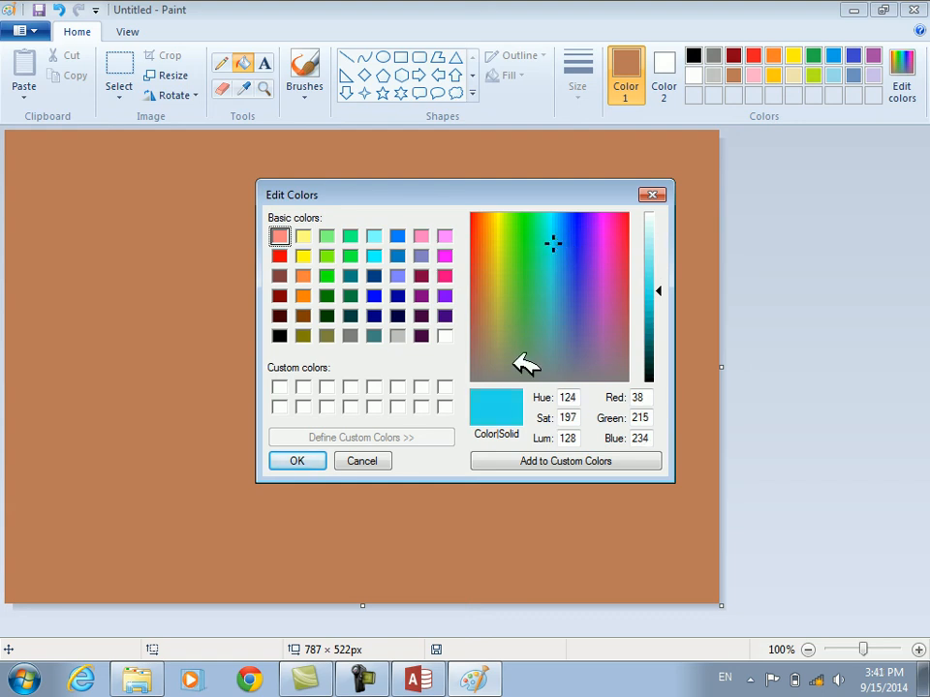
pyautogui.click(492, 461)
pyautogui.click(316, 461)
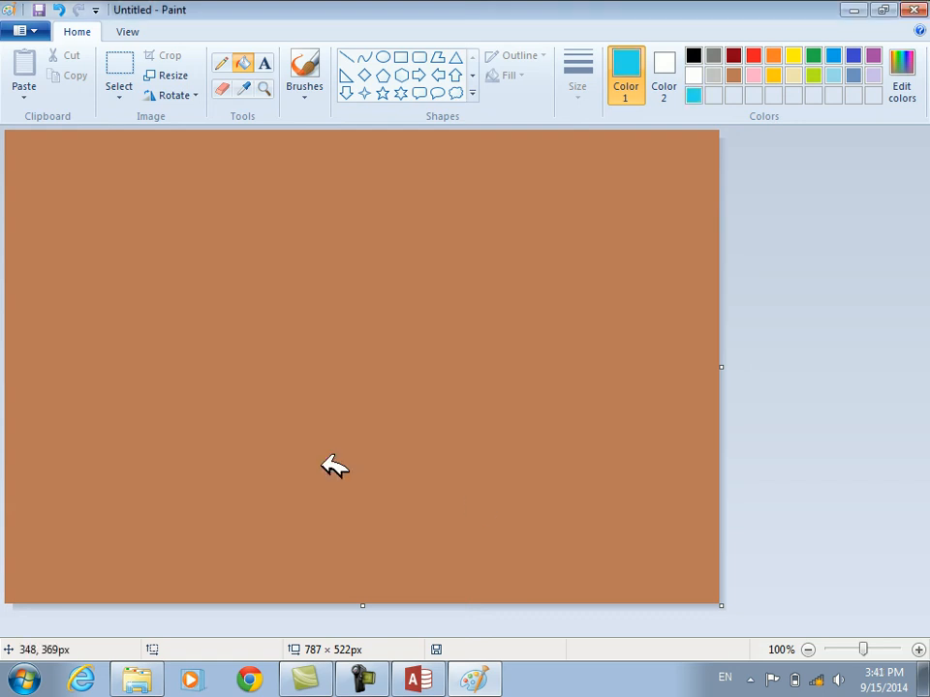
pyautogui.click(283, 184)
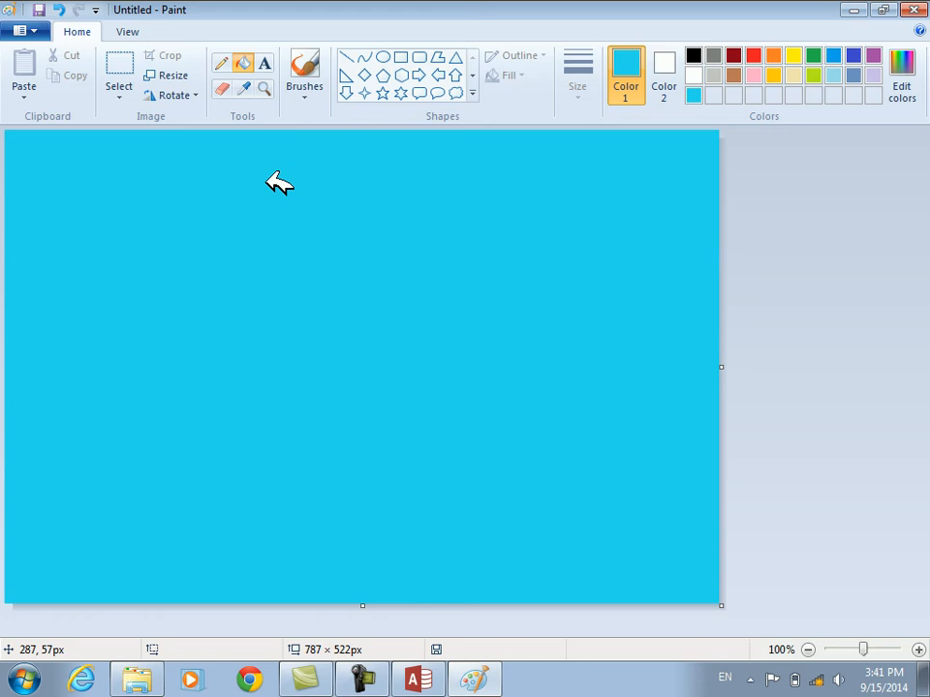
# Save the image to the Desktop as Untitled in PNG format, replacing the existing file, and minimize Paint
pyautogui.hotkey('ctrl', 's')
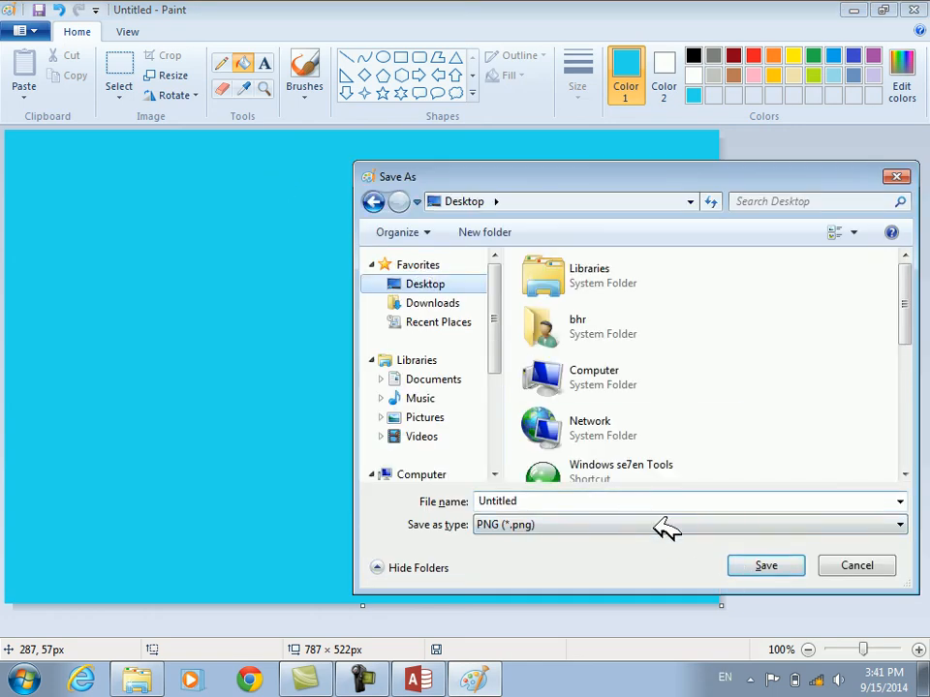
pyautogui.click(759, 558)
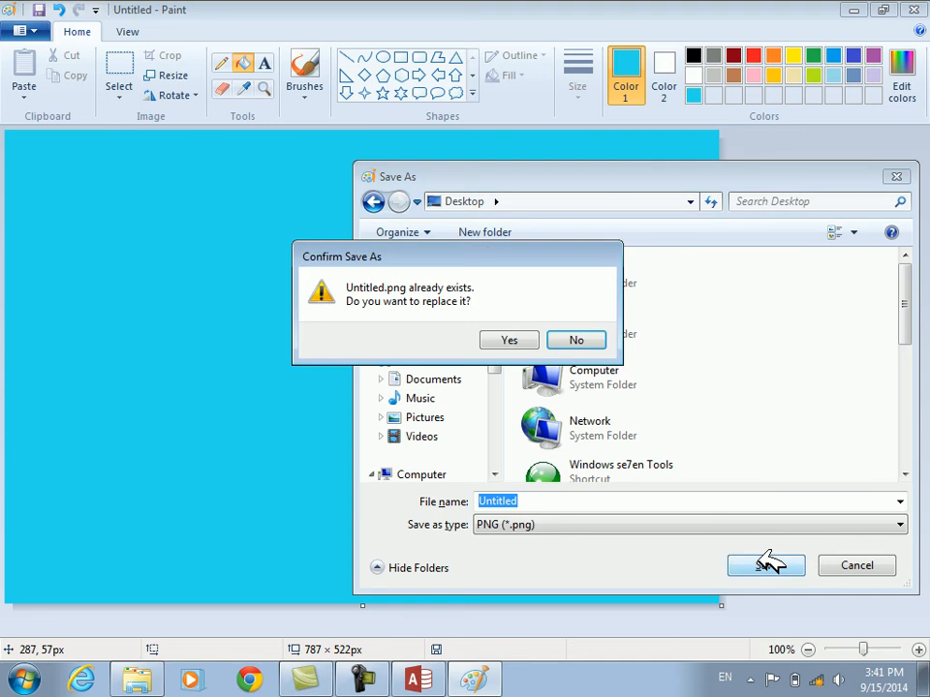
pyautogui.click(511, 336)
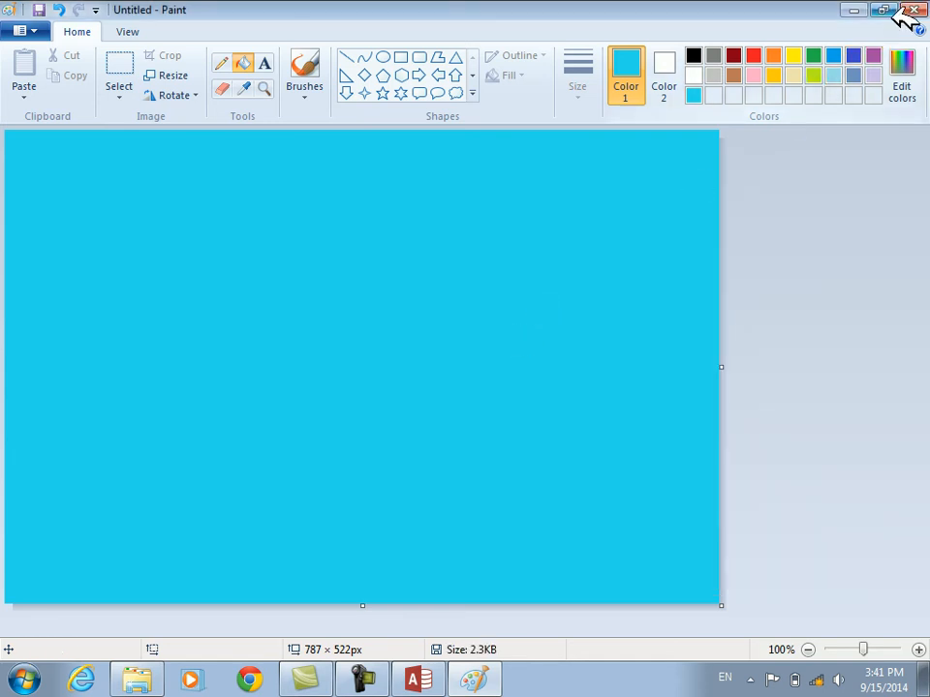
pyautogui.click(854, 9)
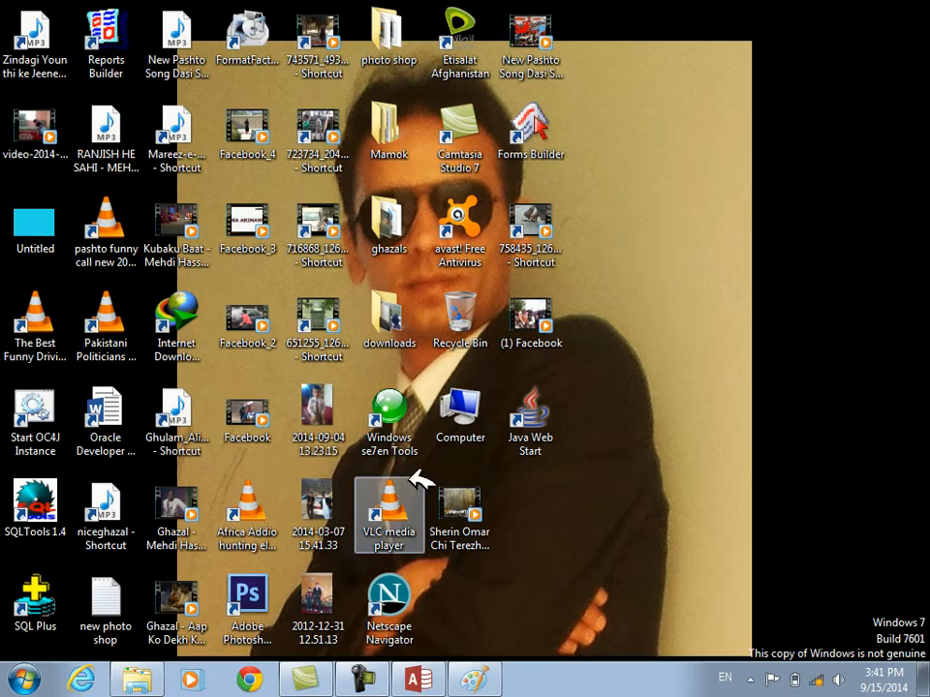
# Switch to Access and set the form's Picture property to the Untitled PNG image on the Desktop
pyautogui.click(427, 676)
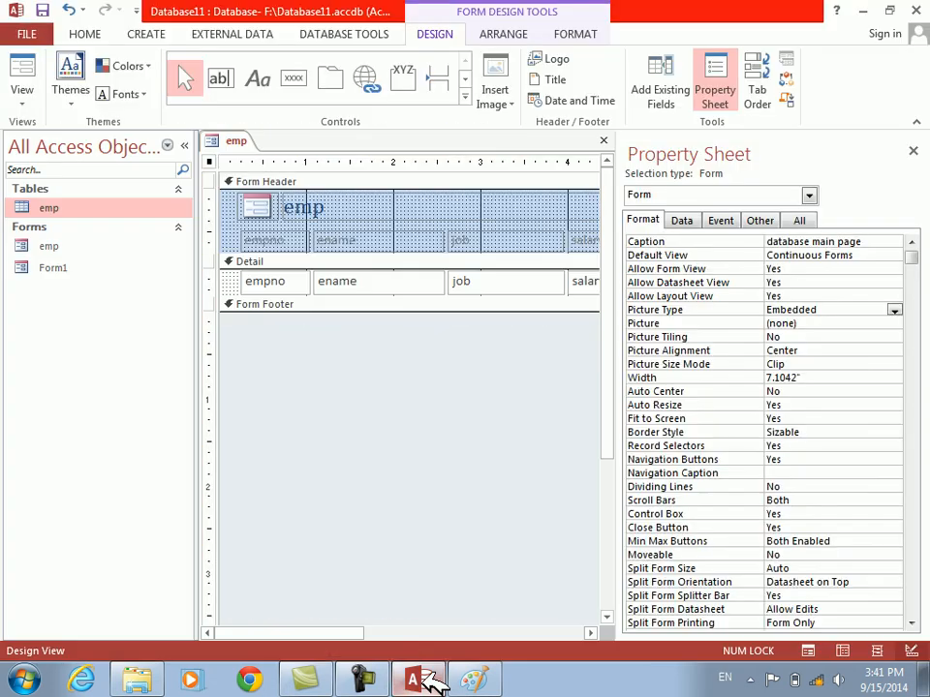
pyautogui.click(641, 324)
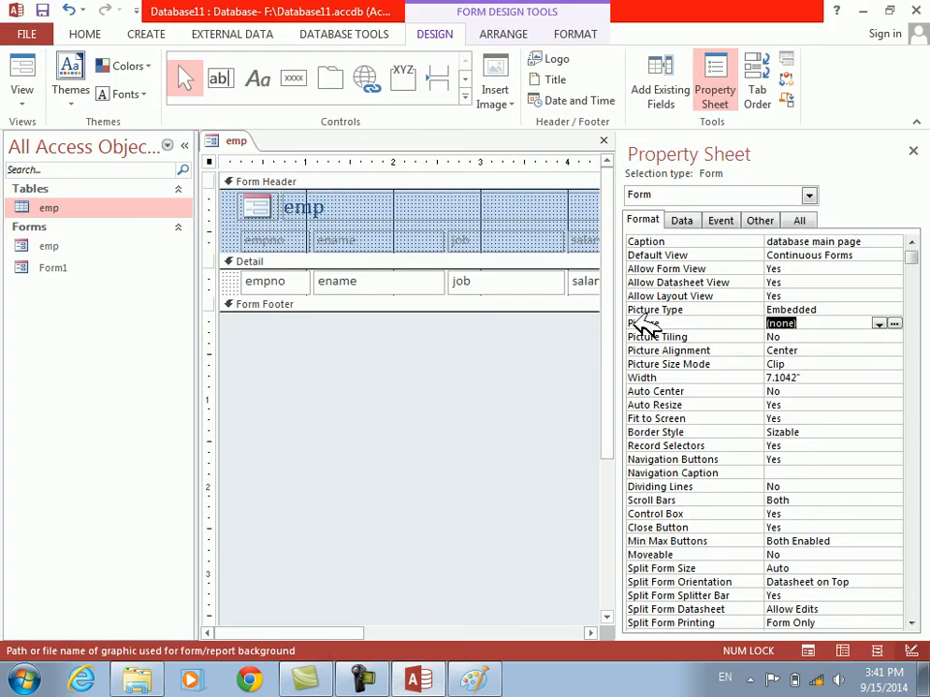
pyautogui.click(894, 324)
pyautogui.click(73, 162)
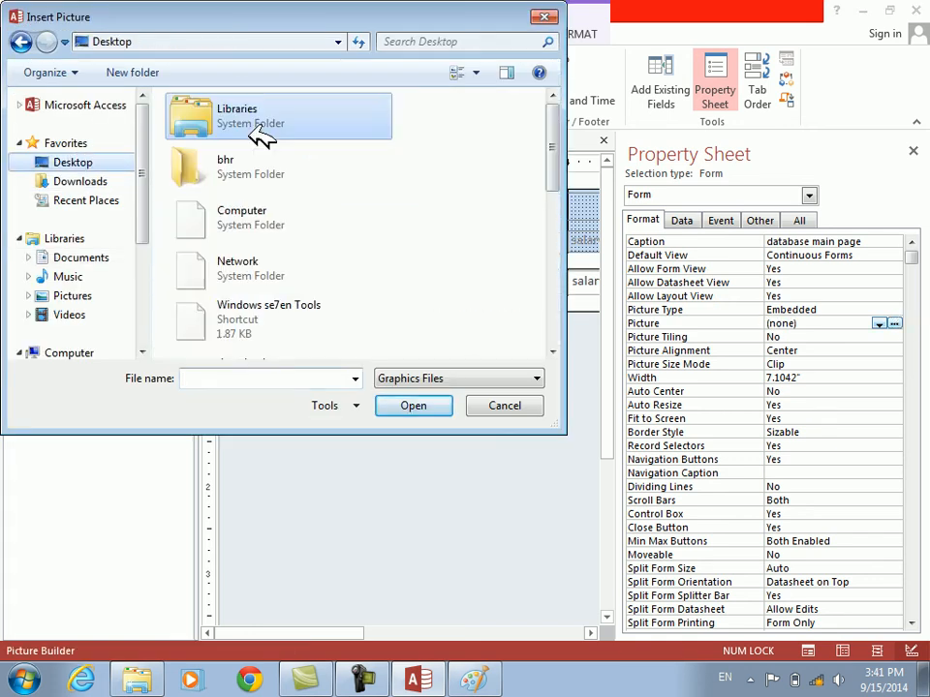
pyautogui.moveTo(554, 117); pyautogui.dragTo(544, 284)
pyautogui.click(189, 334)
pyautogui.click(412, 405)
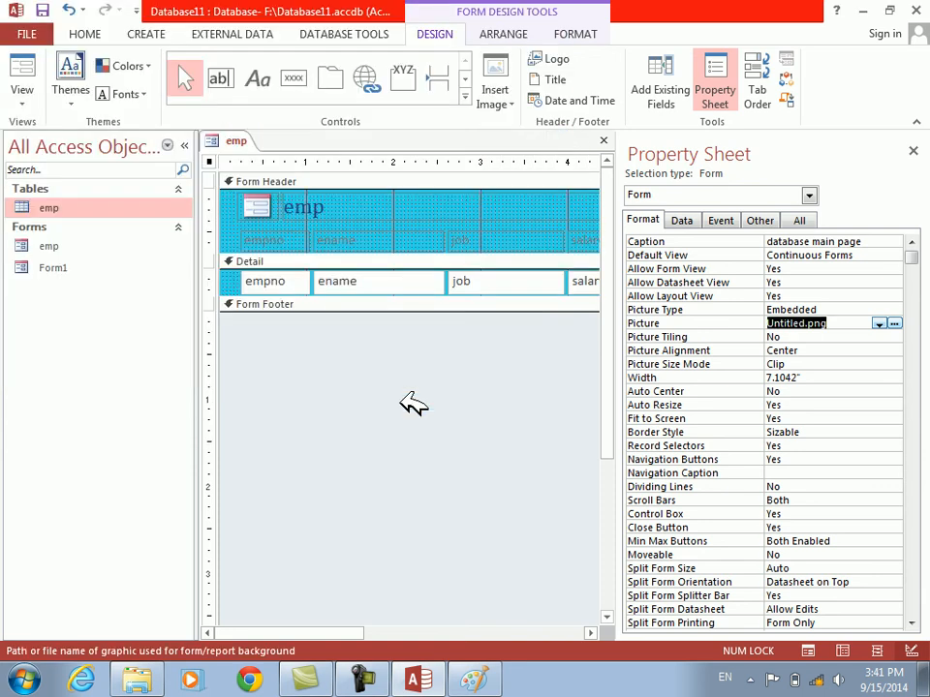
# Preview the form's background in Form View, return to Design View and select the Picture Type property
pyautogui.click(29, 64)
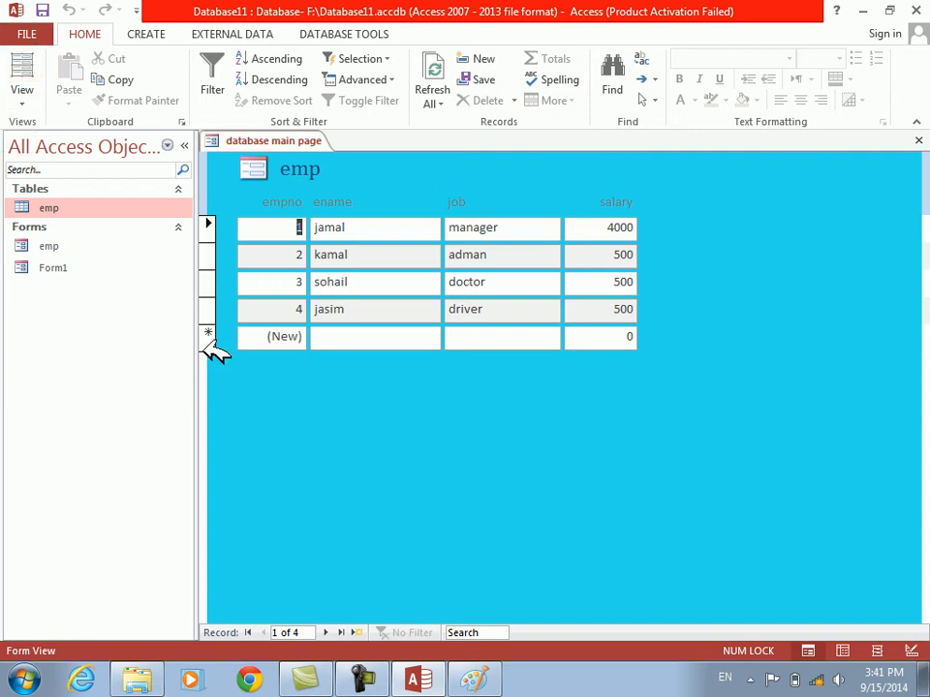
pyautogui.rightClick(330, 412)
pyautogui.click(374, 465)
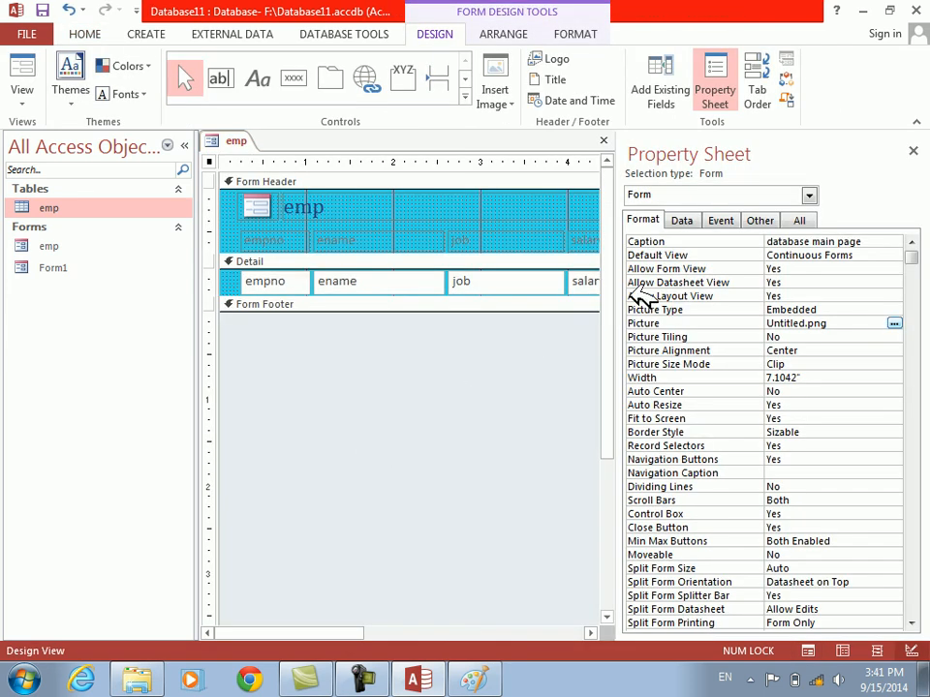
pyautogui.click(705, 310)
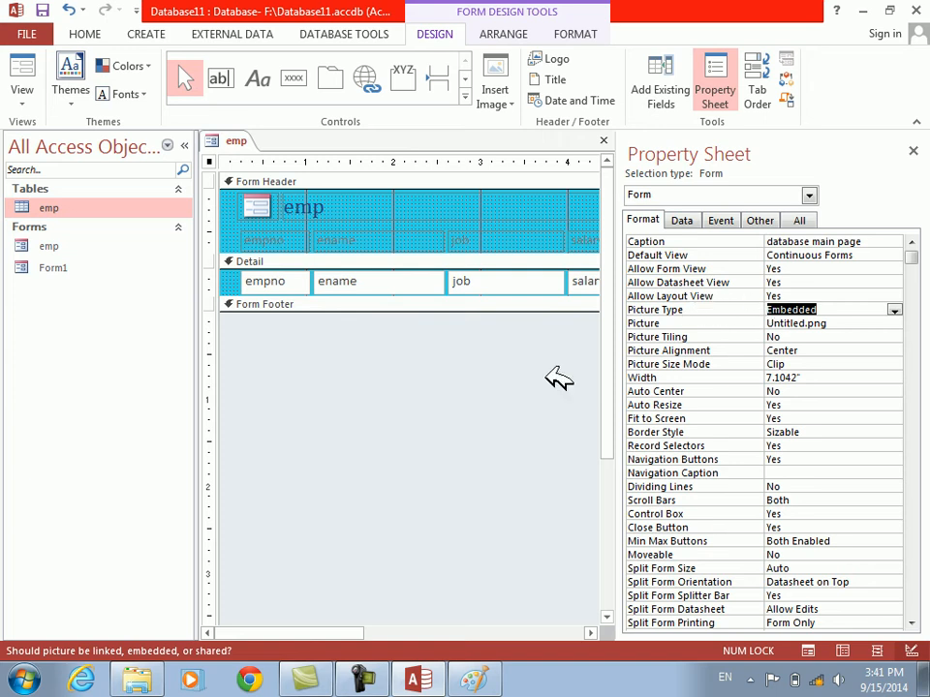
# Switch to Paint, draw two brown ovals of about 251 × 225 px and 194 × 199 px on the blue image, and save it
pyautogui.click(477, 680)
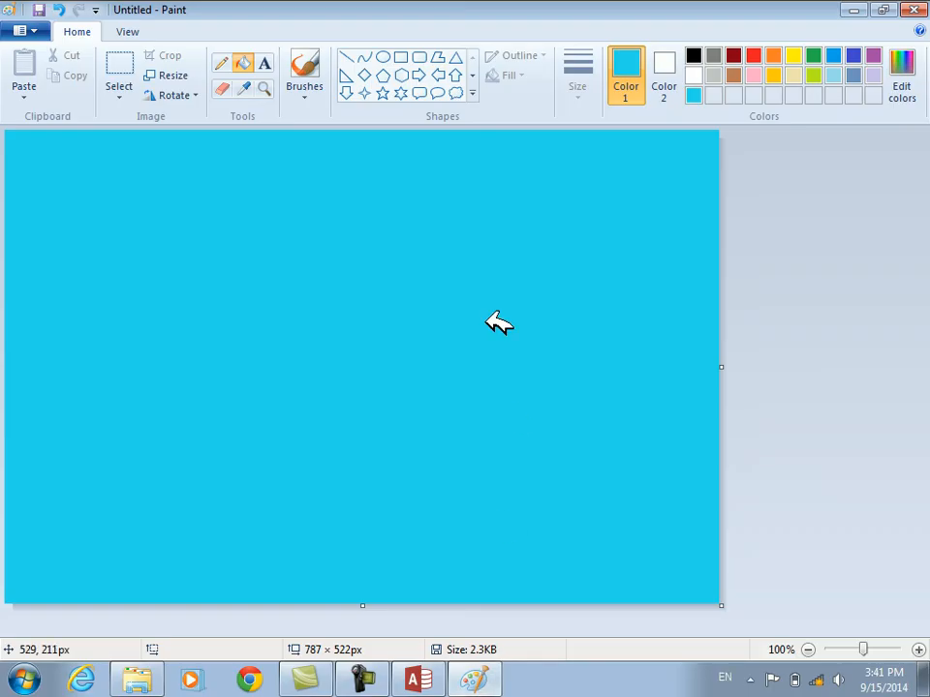
pyautogui.click(385, 57)
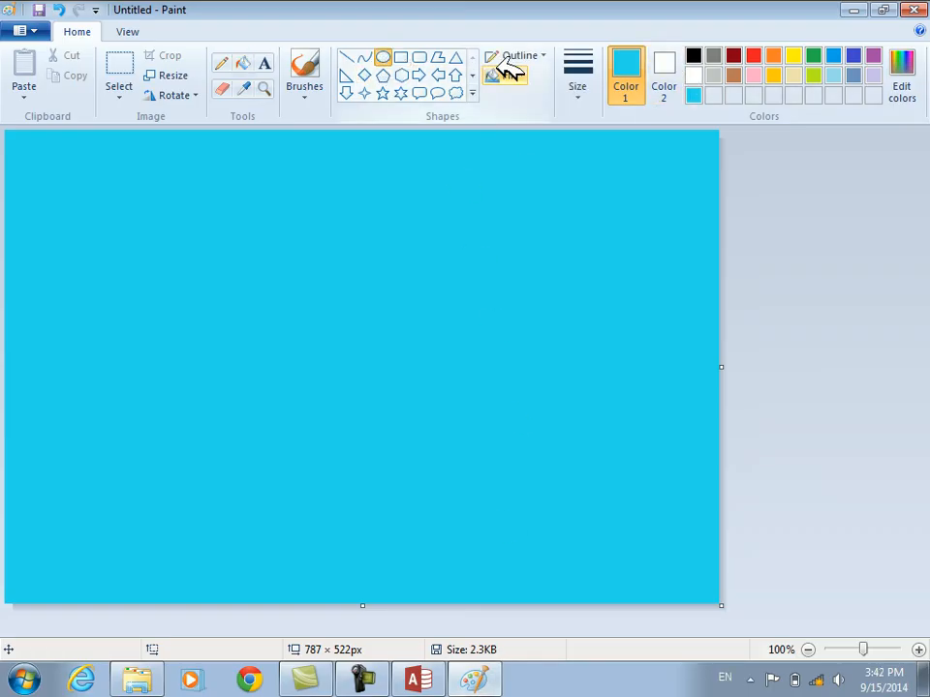
pyautogui.click(733, 74)
pyautogui.moveTo(228, 250); pyautogui.dragTo(457, 455)
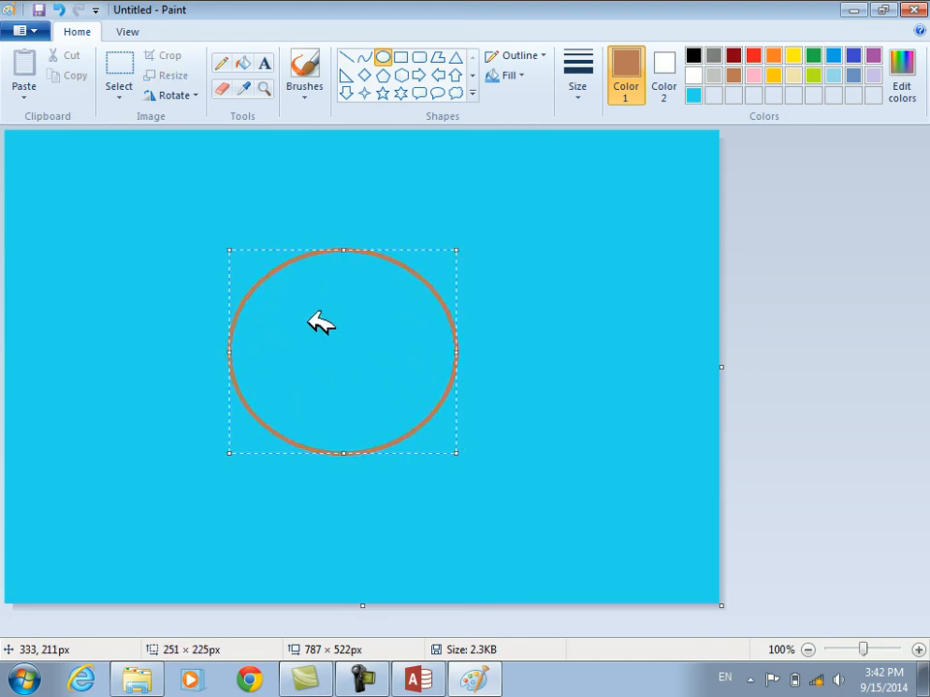
pyautogui.moveTo(528, 230); pyautogui.dragTo(706, 411)
pyautogui.click(708, 412)
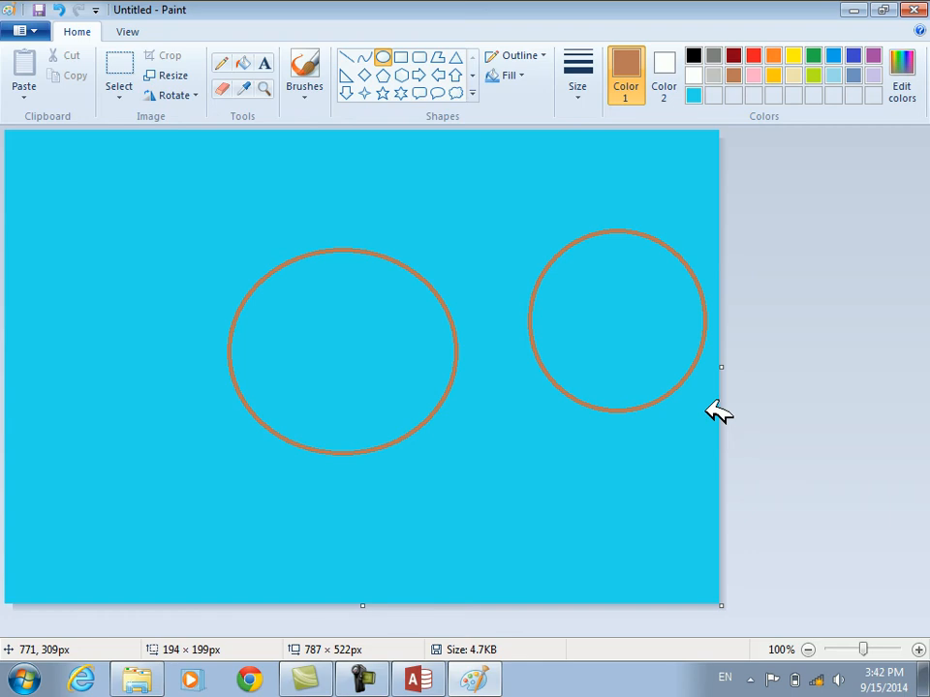
# Switch back to Access, check the embedded background in Form View against the edited image, and return to Design View
pyautogui.click(417, 678)
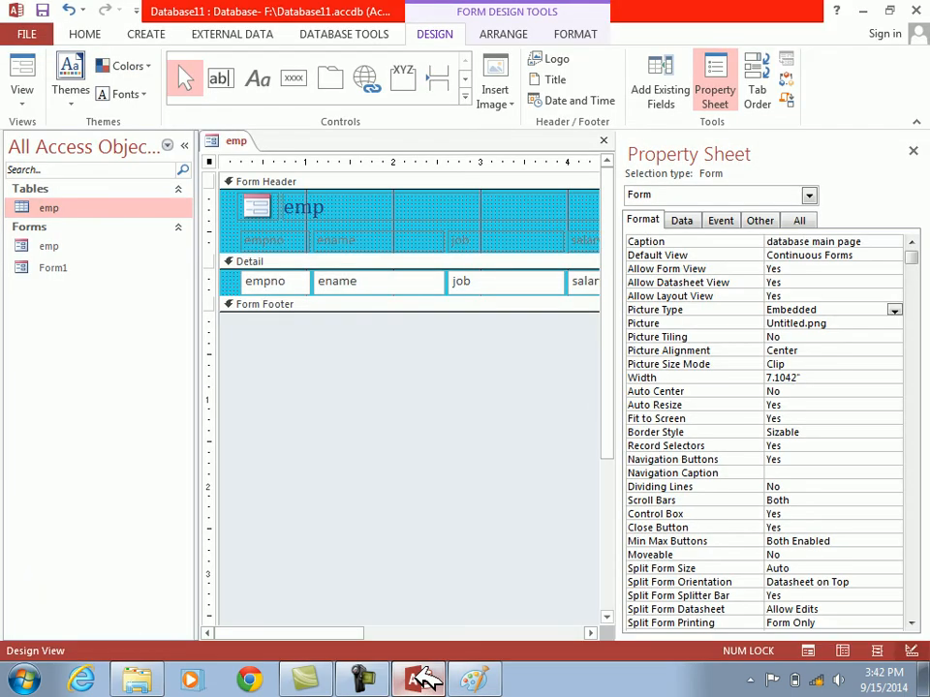
pyautogui.click(24, 77)
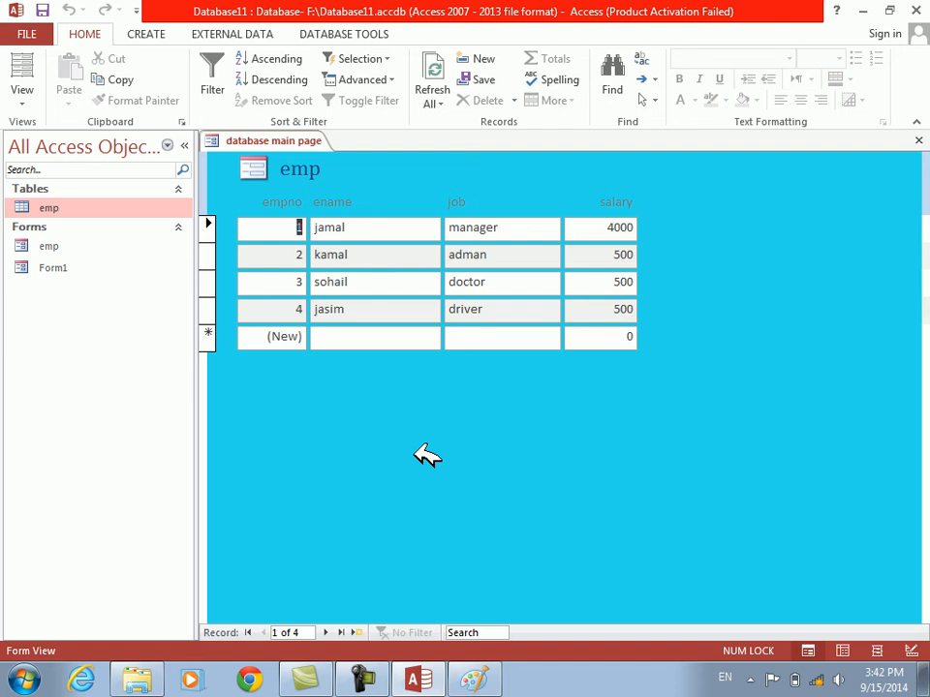
pyautogui.rightClick(416, 231)
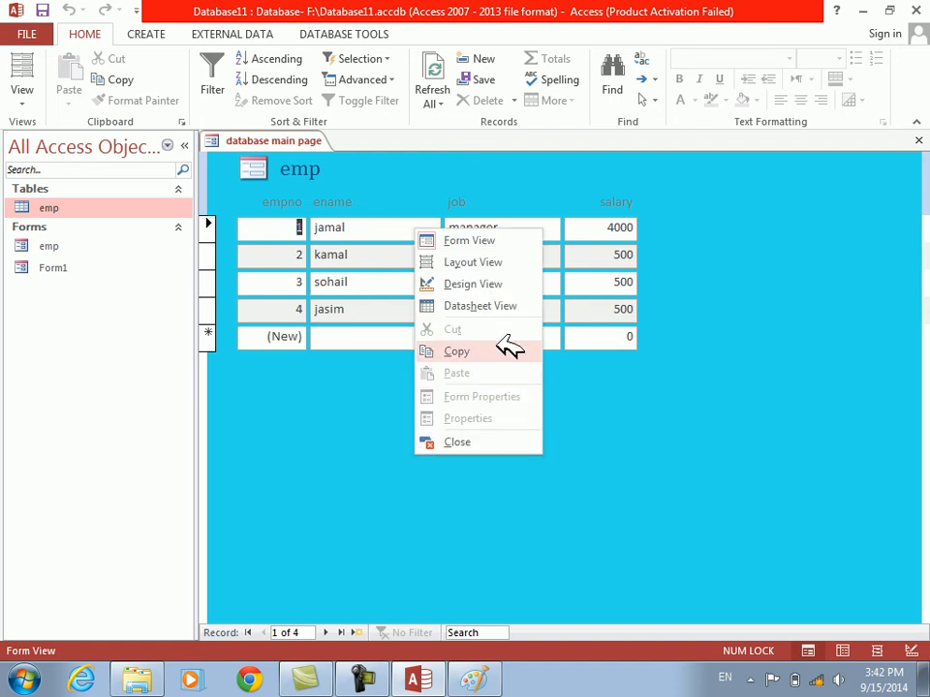
pyautogui.click(461, 285)
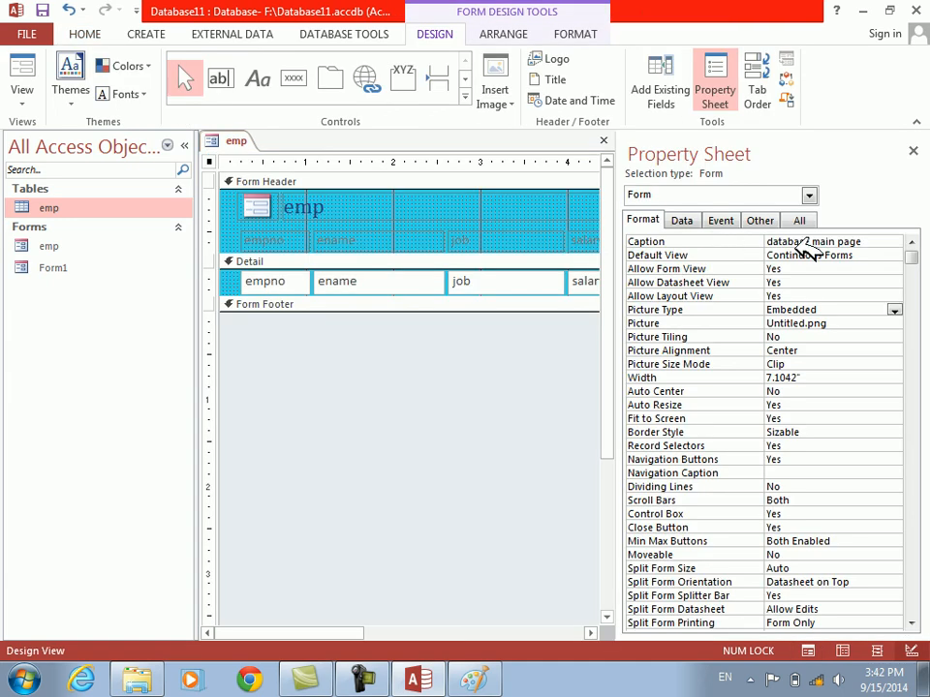
pyautogui.click(894, 310)
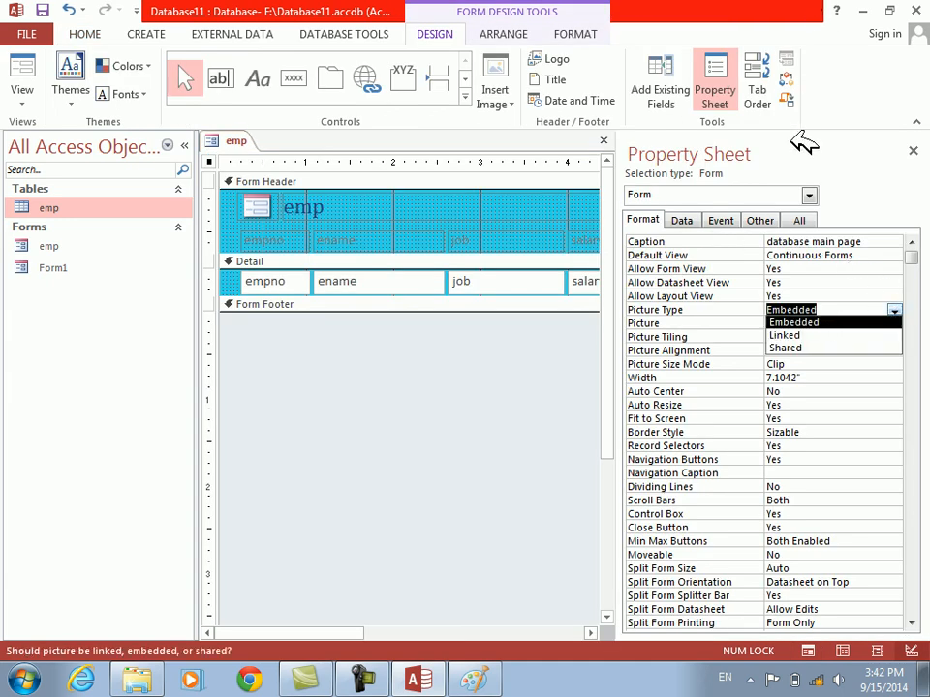
pyautogui.click(838, 334)
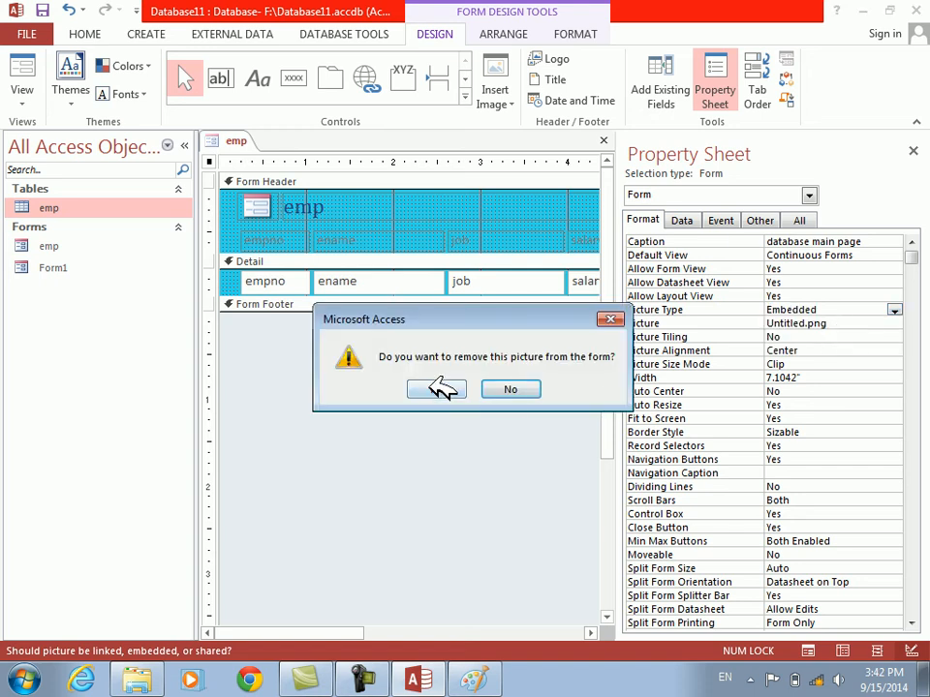
pyautogui.click(517, 387)
# Set the form's Picture Type to Linked and accept removing the current picture from the form
pyautogui.click(893, 310)
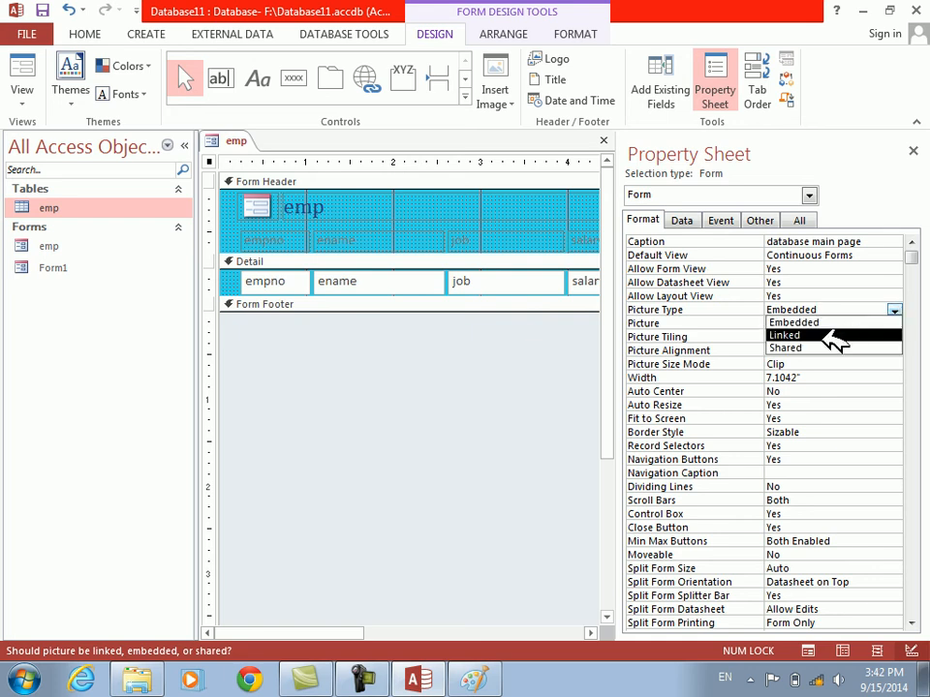
pyautogui.click(828, 335)
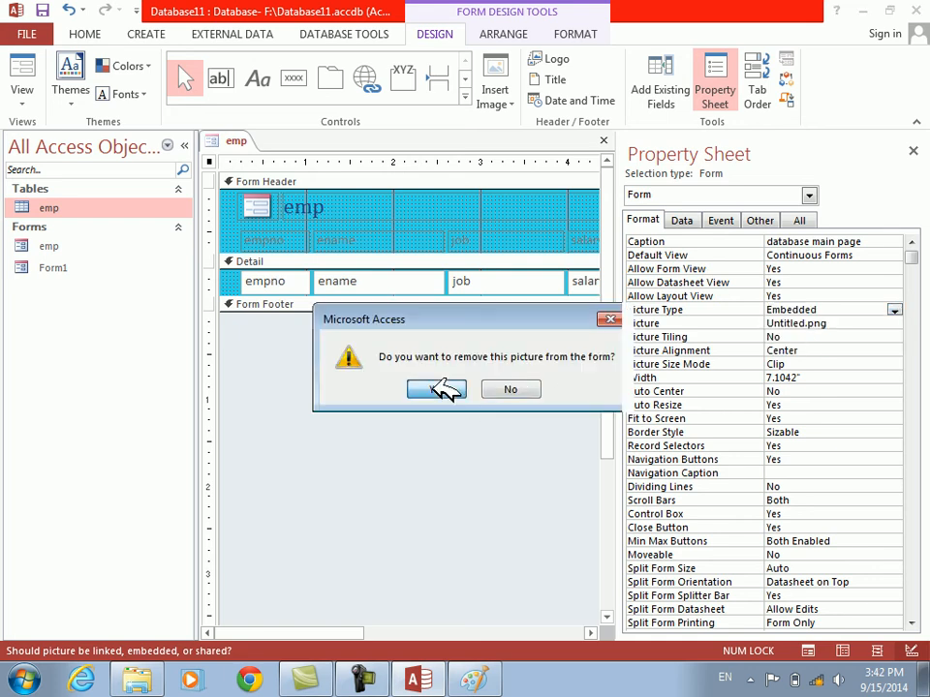
pyautogui.click(436, 388)
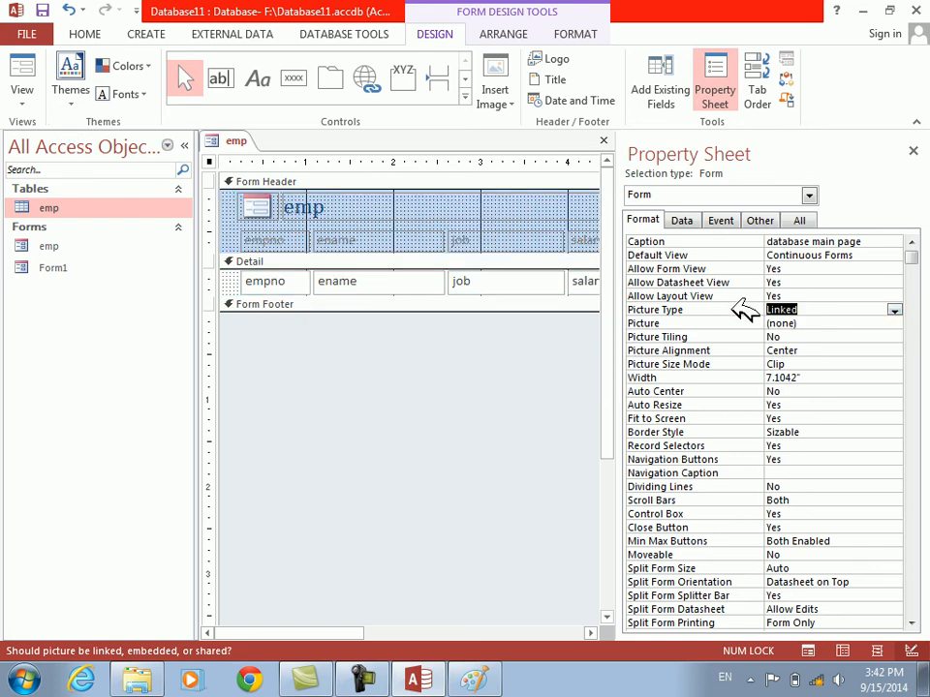
# Set the form's Picture to the Untitled PNG image on the Desktop and check the linked background in Form View
pyautogui.click(668, 323)
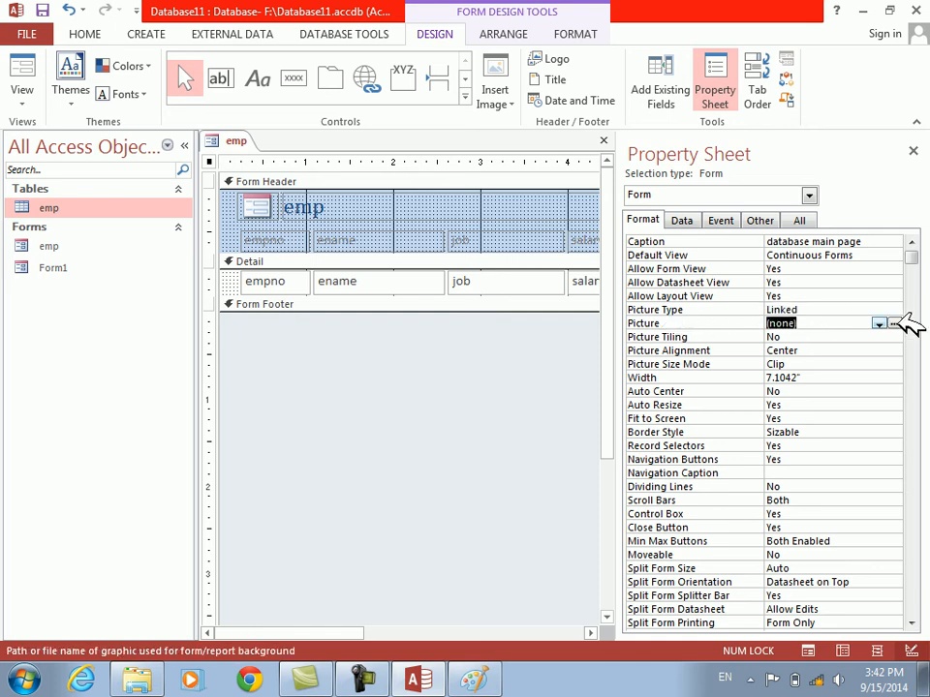
pyautogui.click(893, 324)
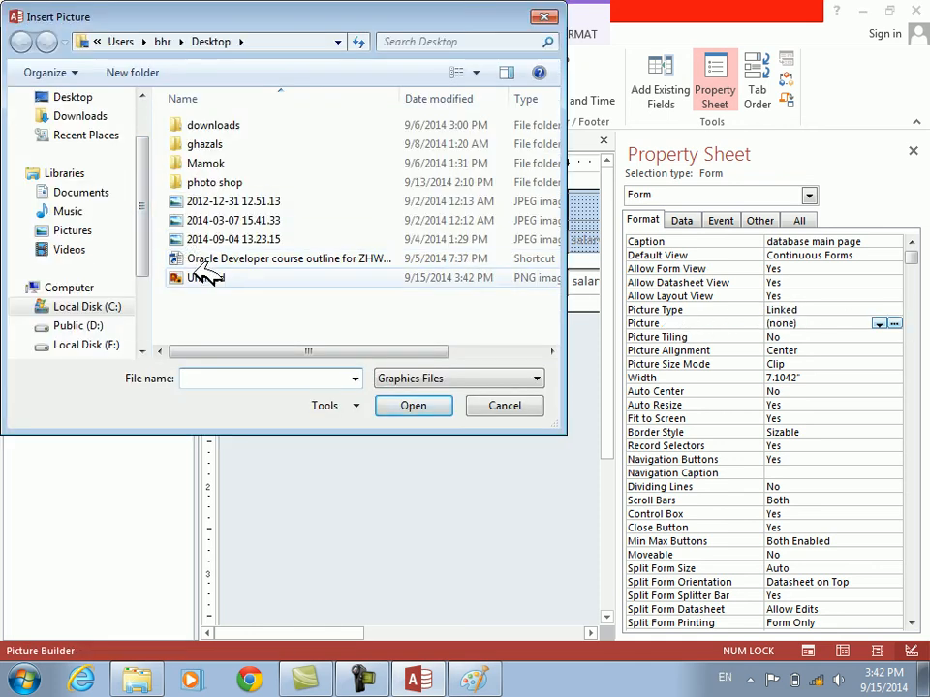
pyautogui.click(102, 100)
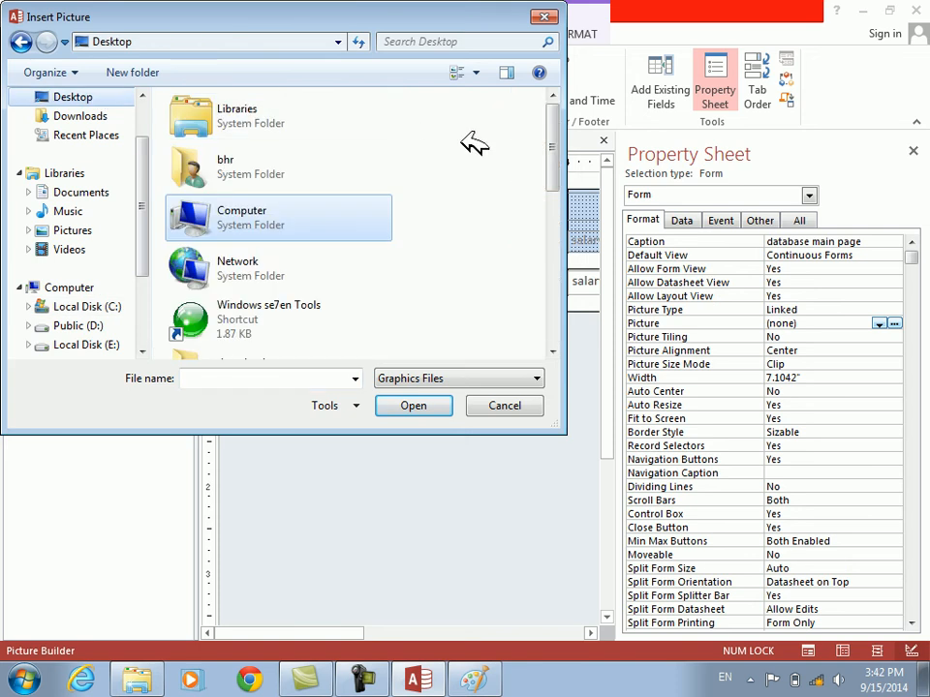
pyautogui.moveTo(554, 133); pyautogui.dragTo(561, 263)
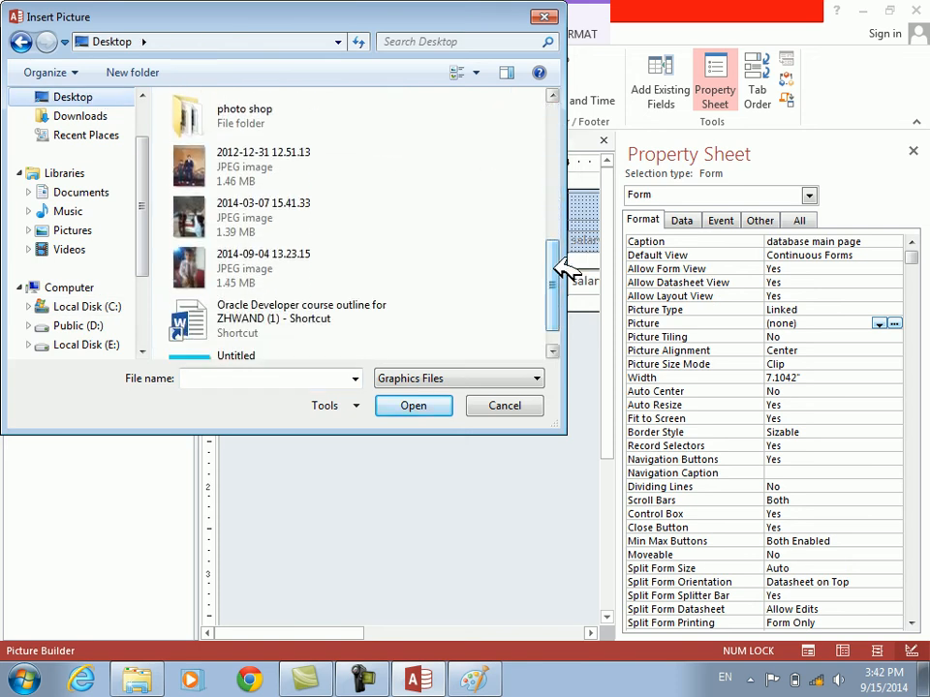
pyautogui.click(202, 356)
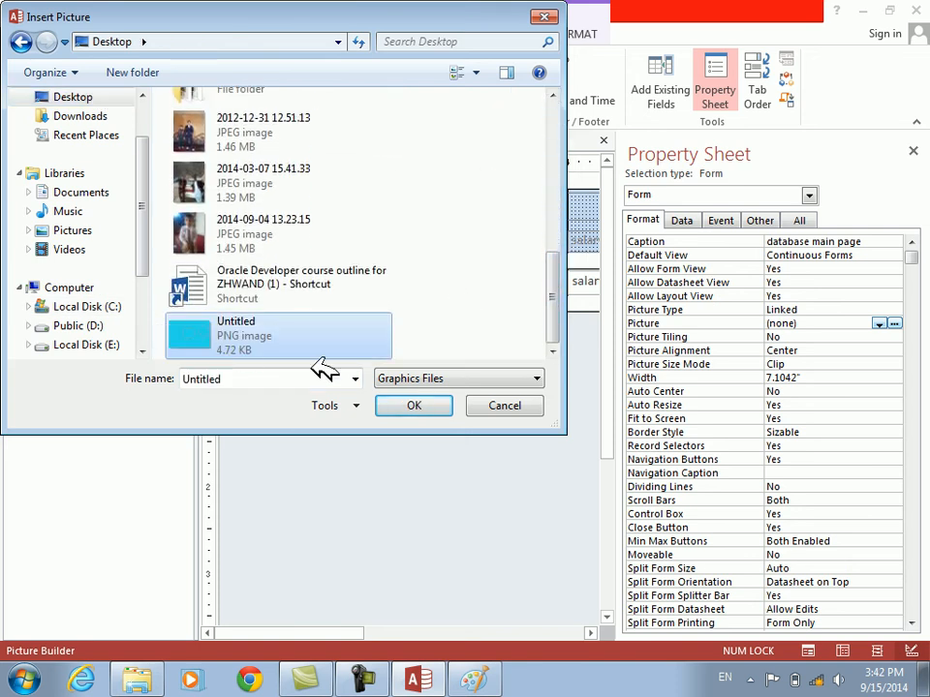
pyautogui.click(408, 405)
pyautogui.click(21, 68)
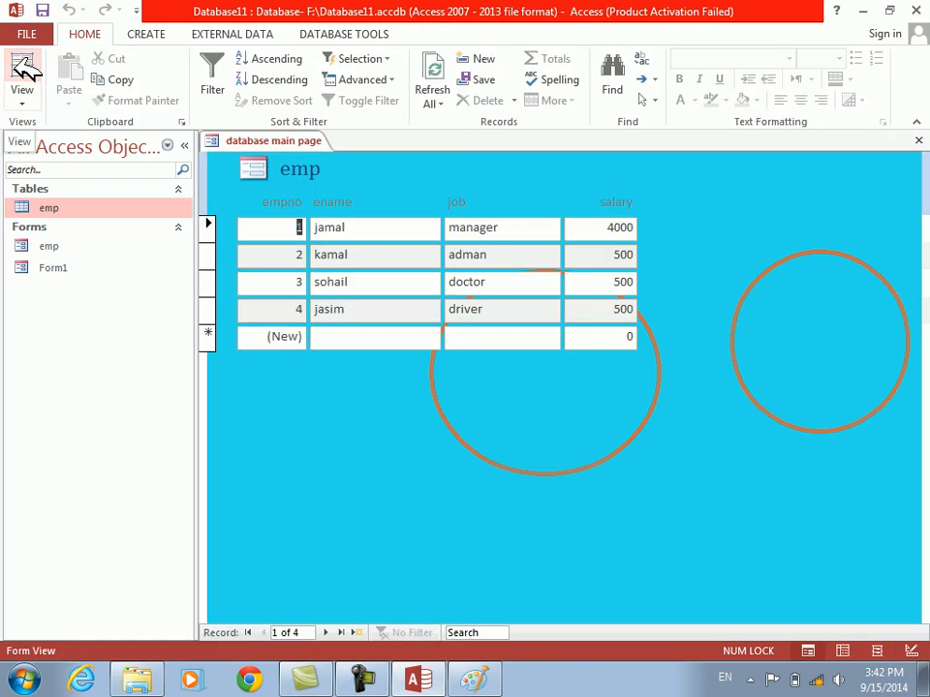
pyautogui.rightClick(358, 442)
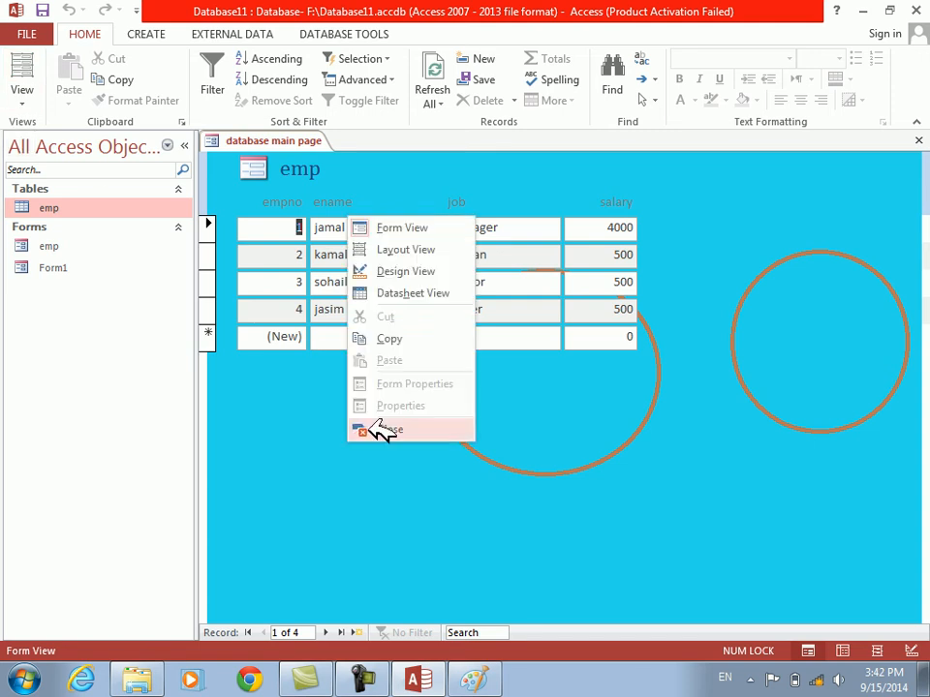
# Close the emp form, switch to Paint, and save the image with three brown pentagons added, one inside each oval and one above them
pyautogui.click(401, 272)
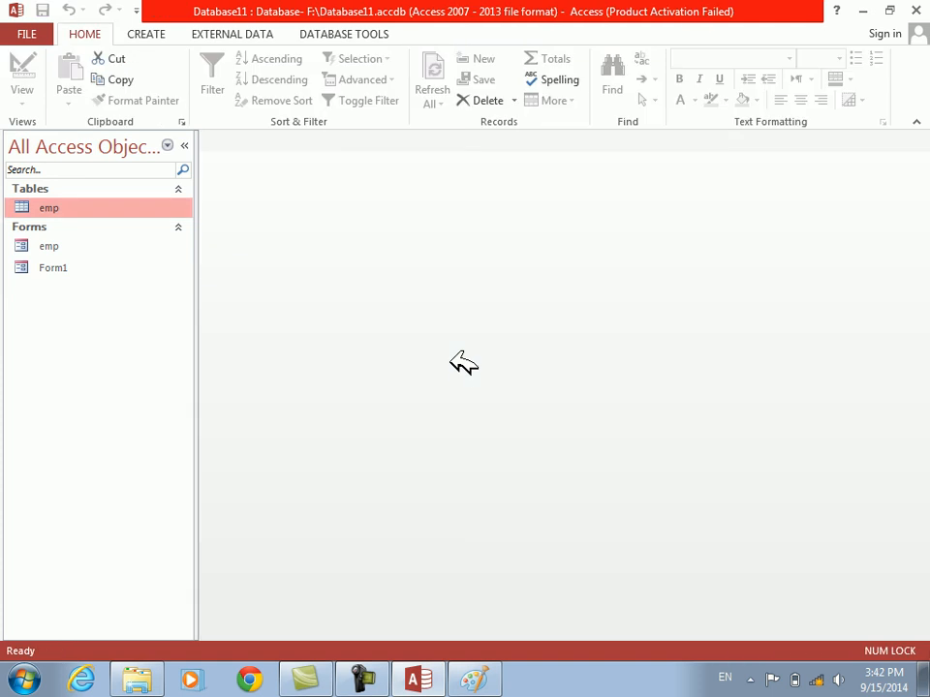
pyautogui.click(468, 681)
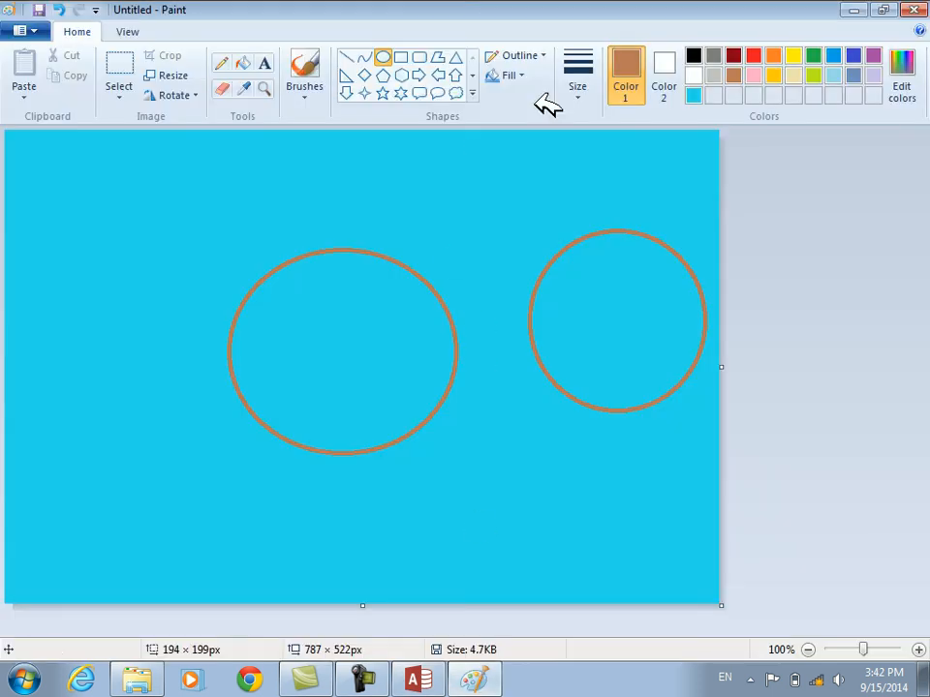
pyautogui.click(386, 74)
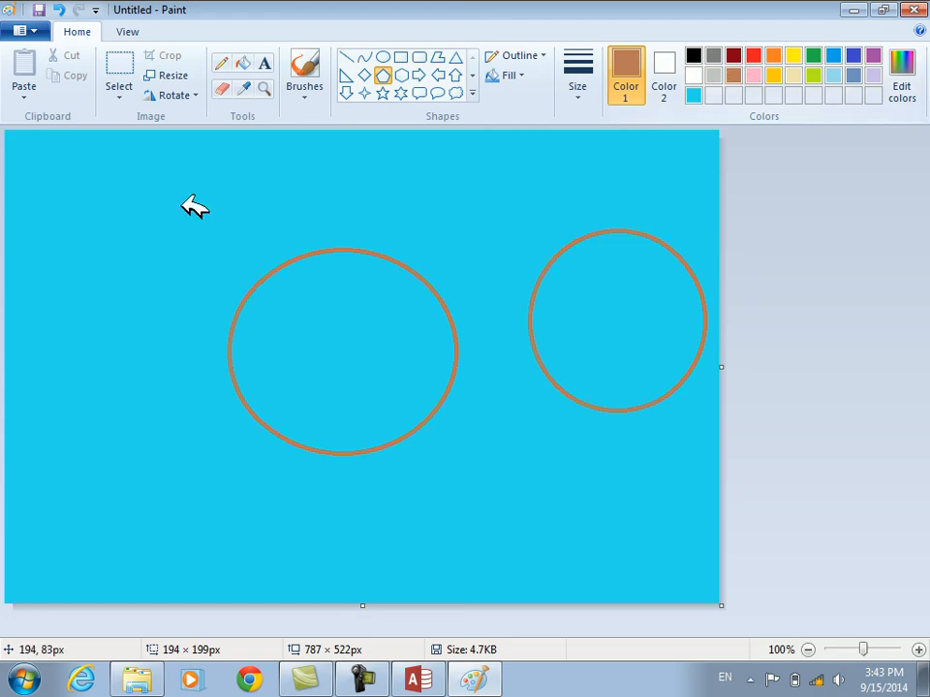
pyautogui.moveTo(289, 295); pyautogui.dragTo(406, 395)
pyautogui.moveTo(572, 270)
pyautogui.mouseDown()
pyautogui.moveTo(634, 337)
pyautogui.moveTo(666, 348)
pyautogui.mouseUp()
pyautogui.moveTo(380, 146); pyautogui.dragTo(523, 235)
pyautogui.click(532, 237)
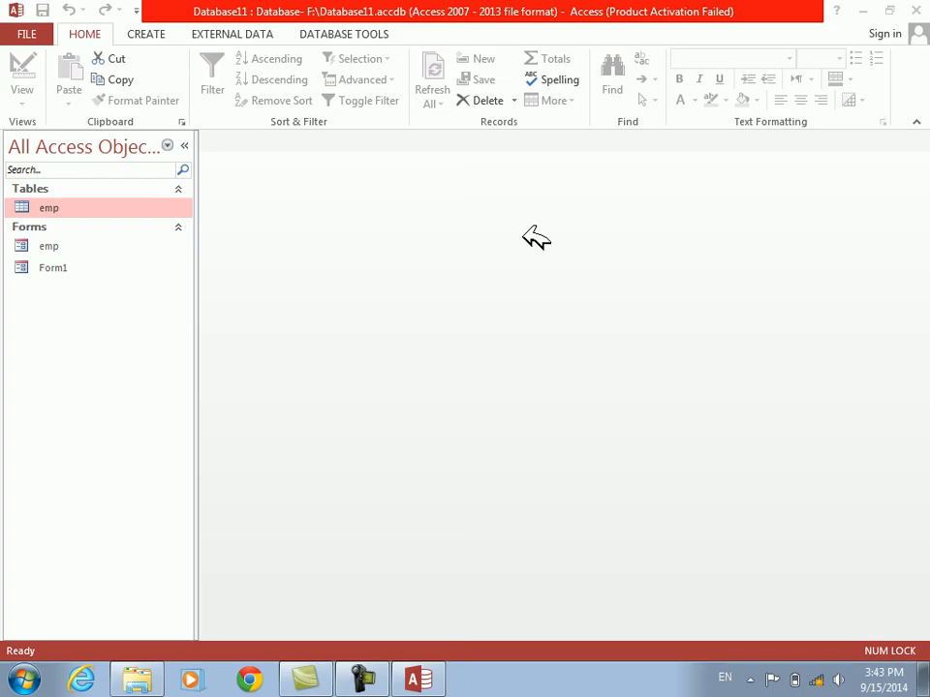
# Reopen the emp form in Access to check its linked background against the edited image, and switch it to Design View
pyautogui.click(36, 244)
pyautogui.doubleClick(43, 246)
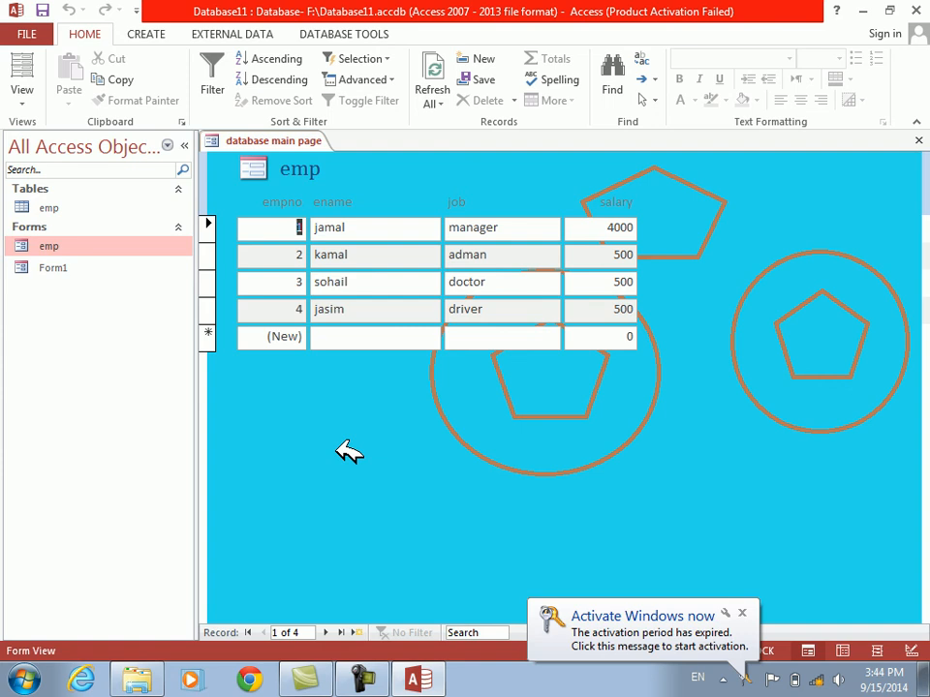
pyautogui.rightClick(339, 450)
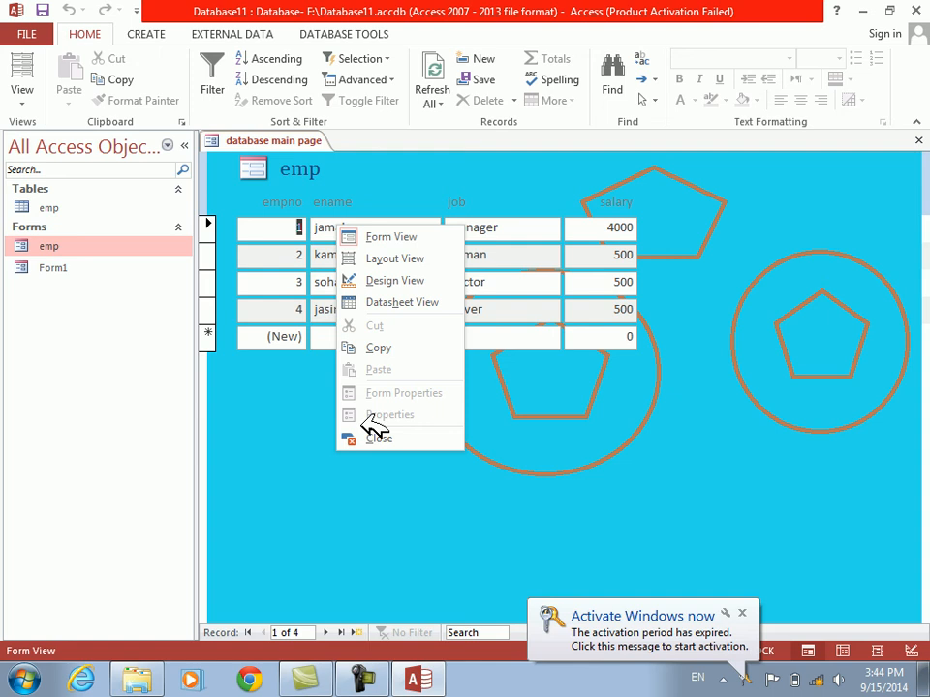
pyautogui.click(391, 280)
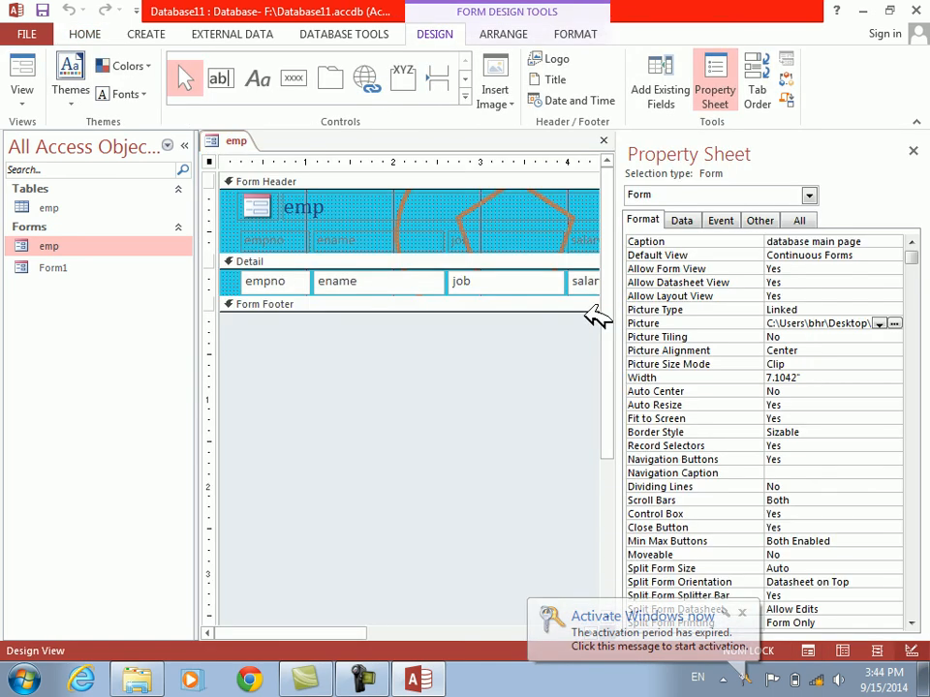
# Set the form's Picture Type to Shared
pyautogui.click(881, 310)
pyautogui.click(893, 310)
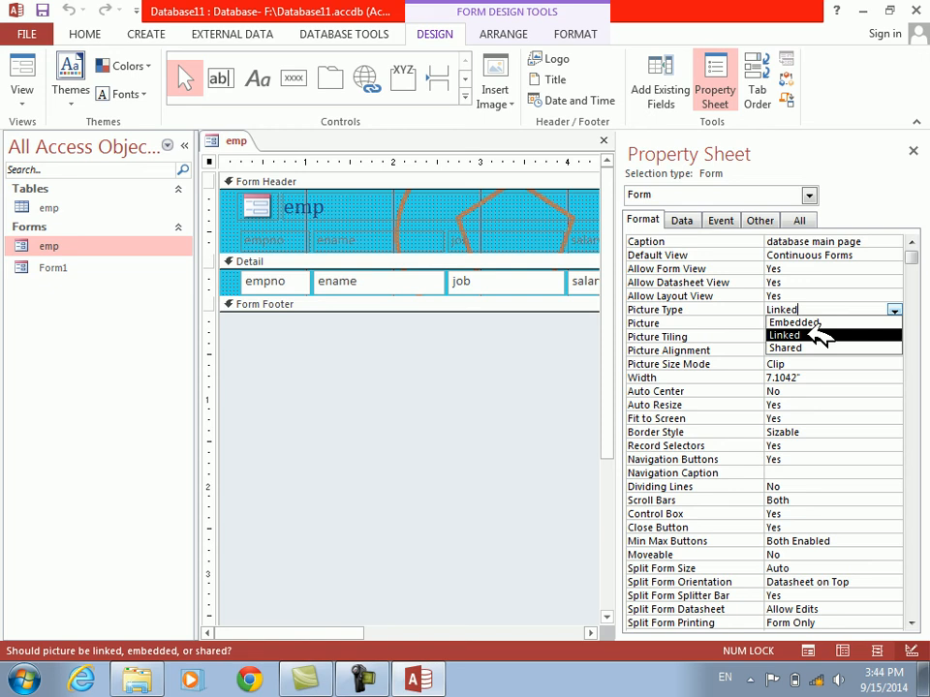
pyautogui.click(818, 348)
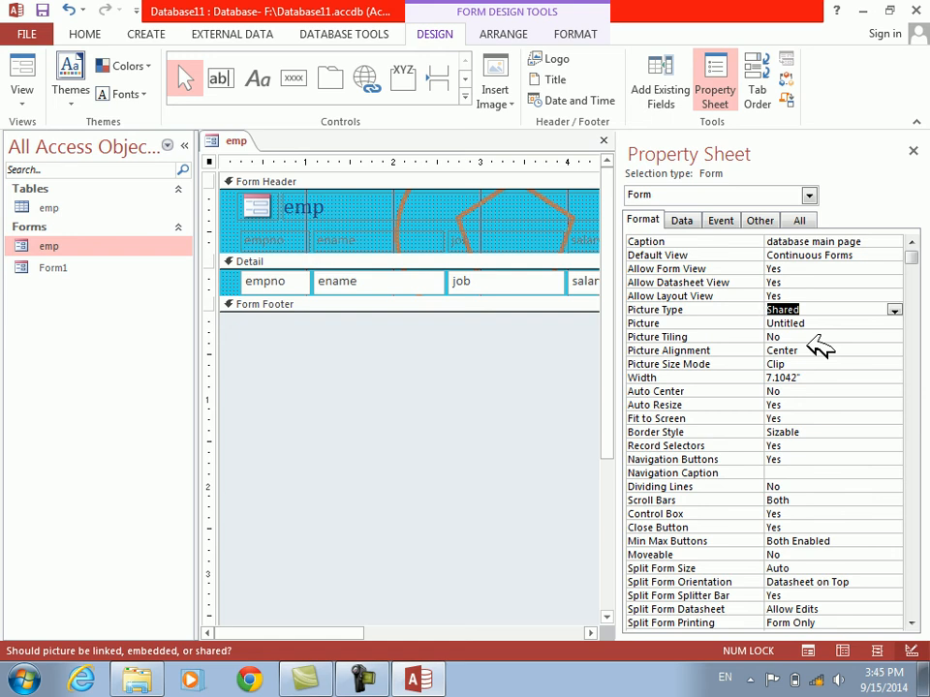
pyautogui.click(894, 309)
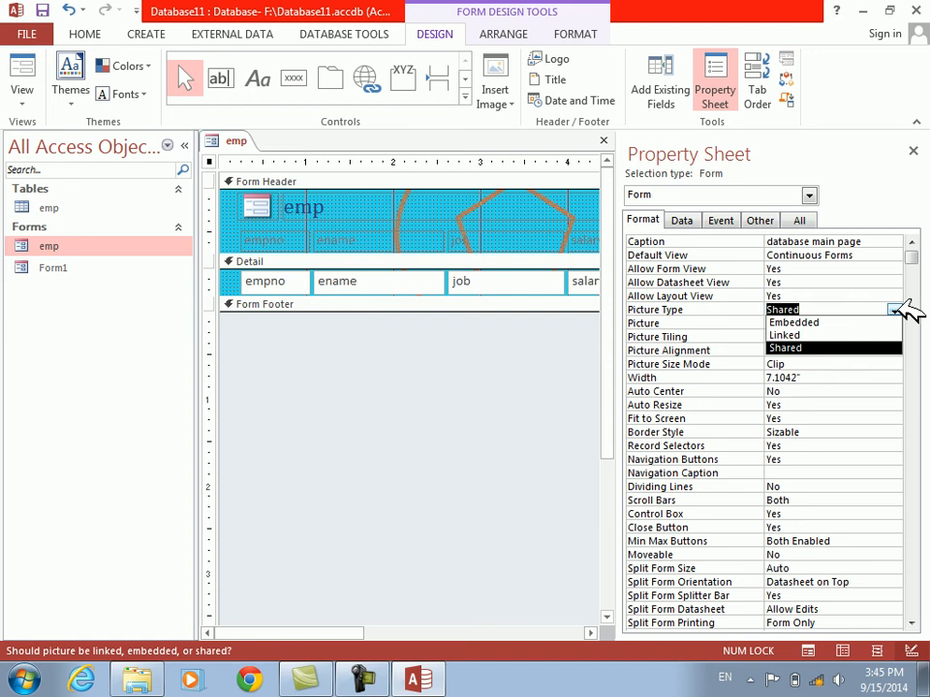
pyautogui.click(867, 347)
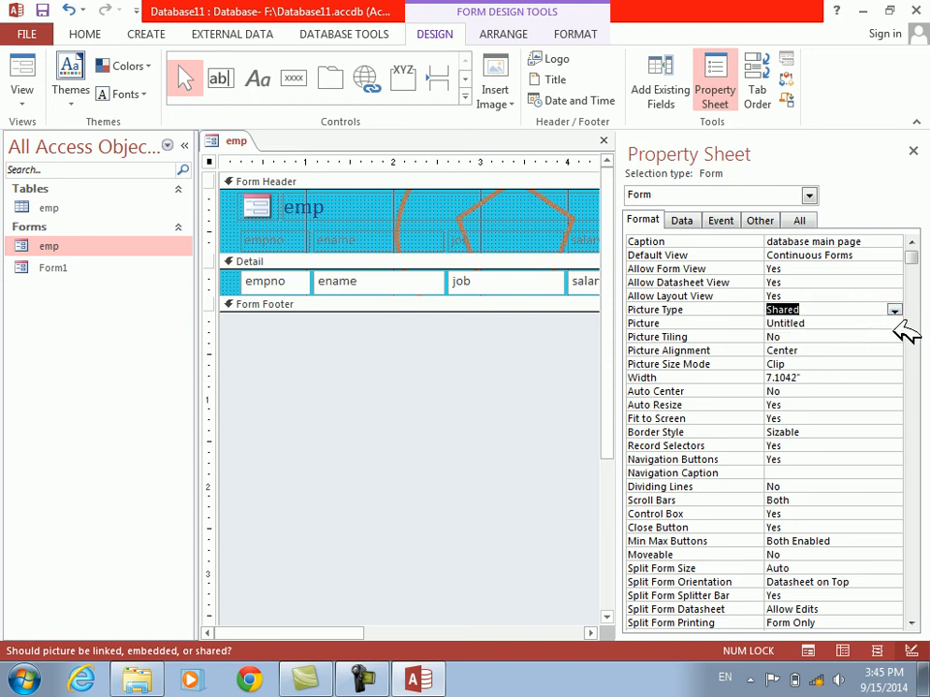
# Try changing the shared picture's Picture Type to Embedded and to Linked, declining to remove the picture from the form each time
pyautogui.click(894, 311)
pyautogui.rightClick(838, 315)
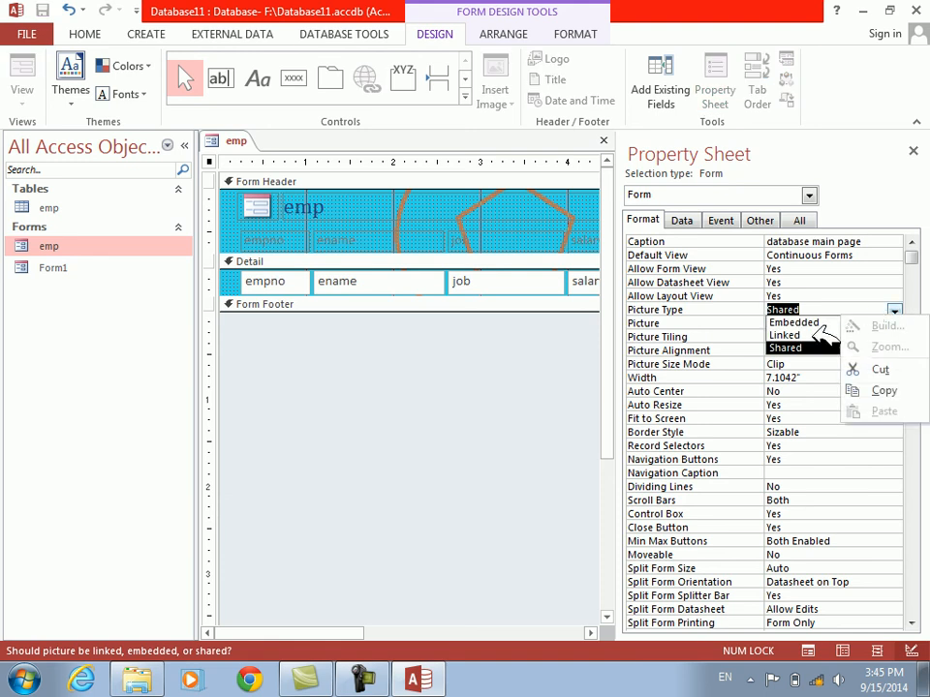
pyautogui.click(821, 325)
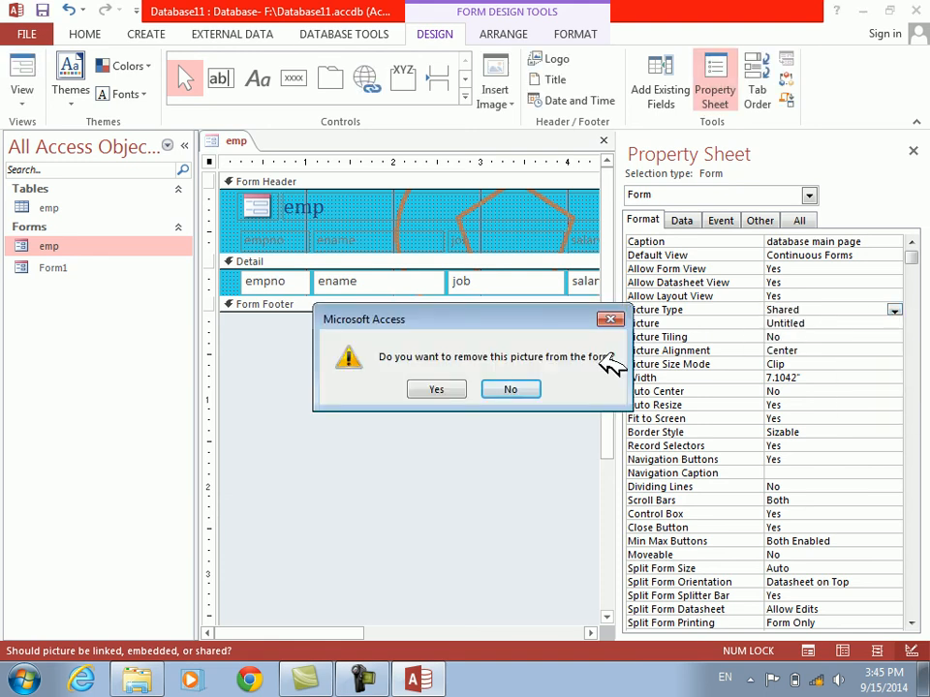
pyautogui.click(510, 388)
pyautogui.click(894, 309)
pyautogui.click(828, 334)
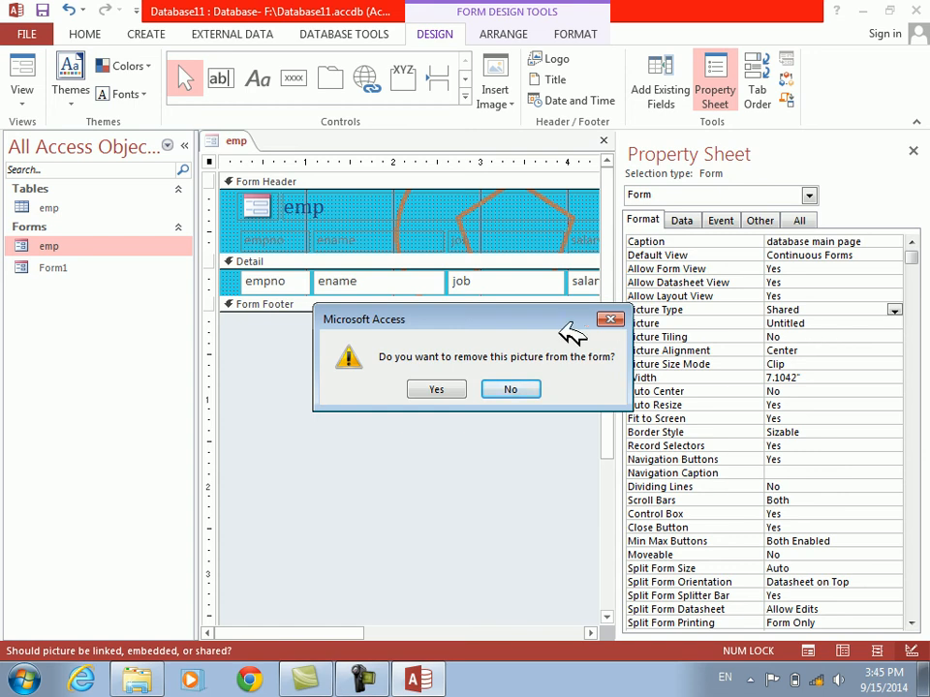
pyautogui.click(519, 389)
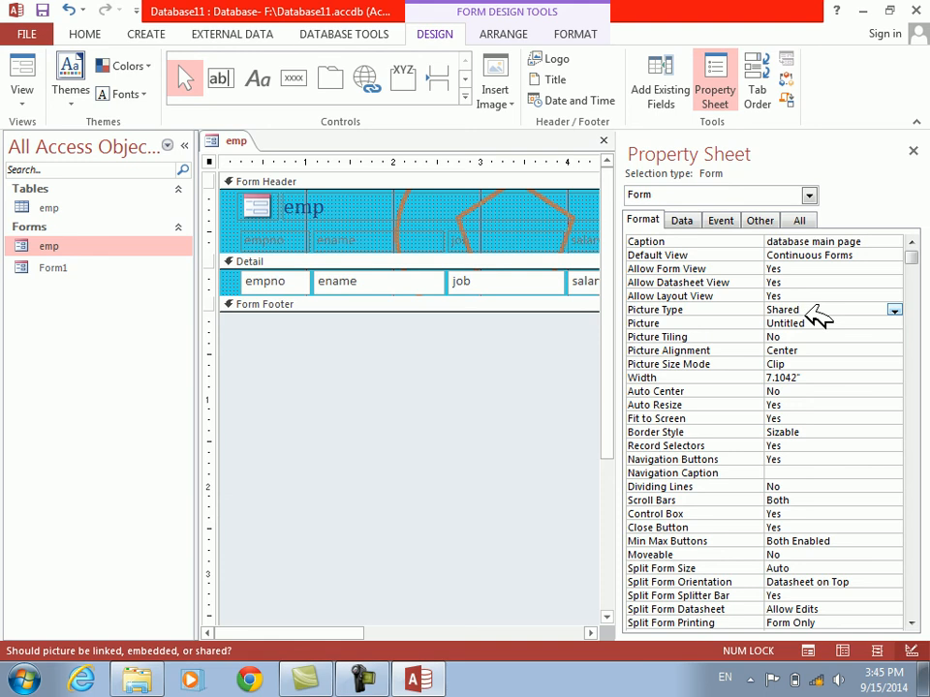
# Select the form's Picture Tiling property, then close the Property Sheet and minimize Access
pyautogui.click(669, 336)
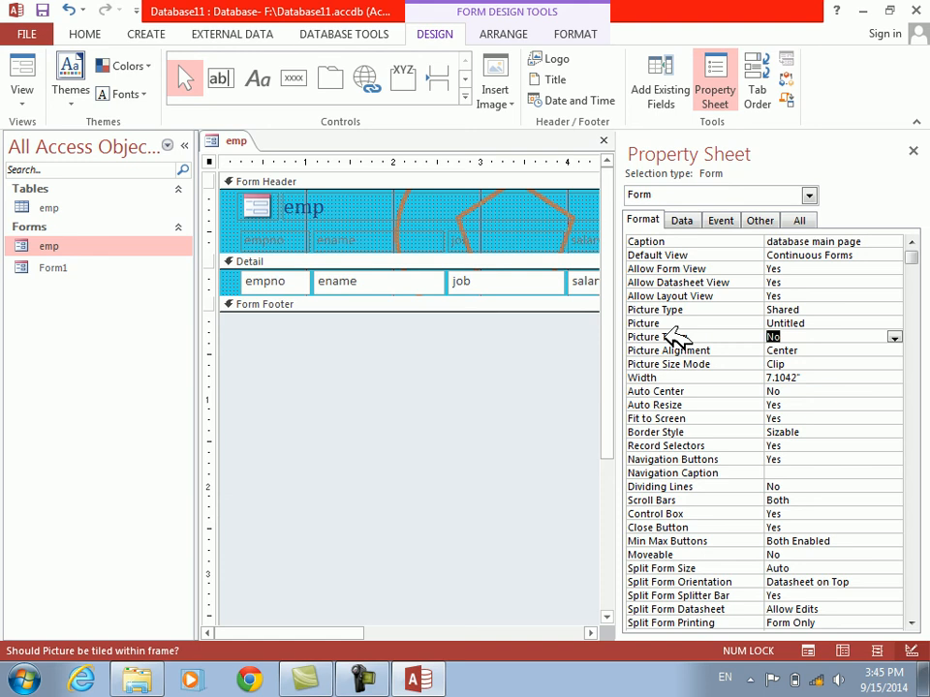
pyautogui.click(914, 150)
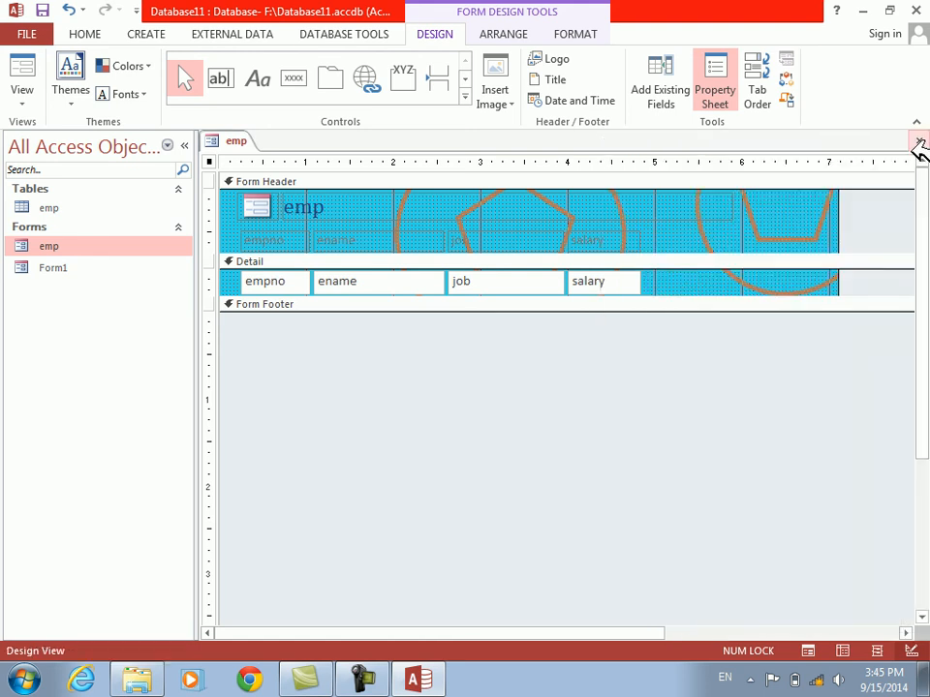
pyautogui.click(862, 10)
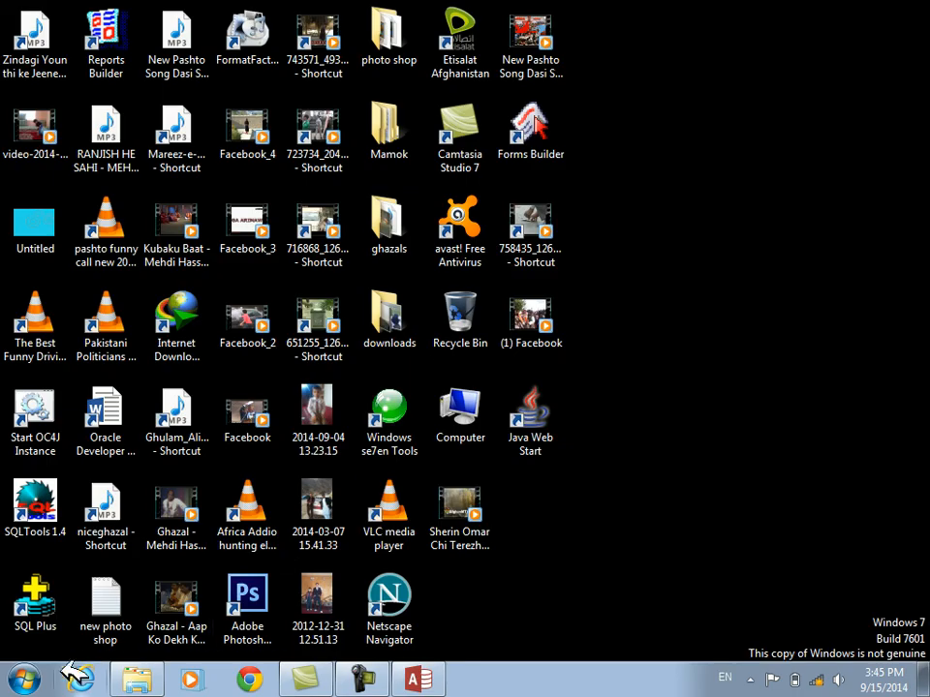
# Launch Paint with pbrush and shrink the blank canvas to about 284 × 225 px
pyautogui.click(23, 680)
pyautogui.write('pi')
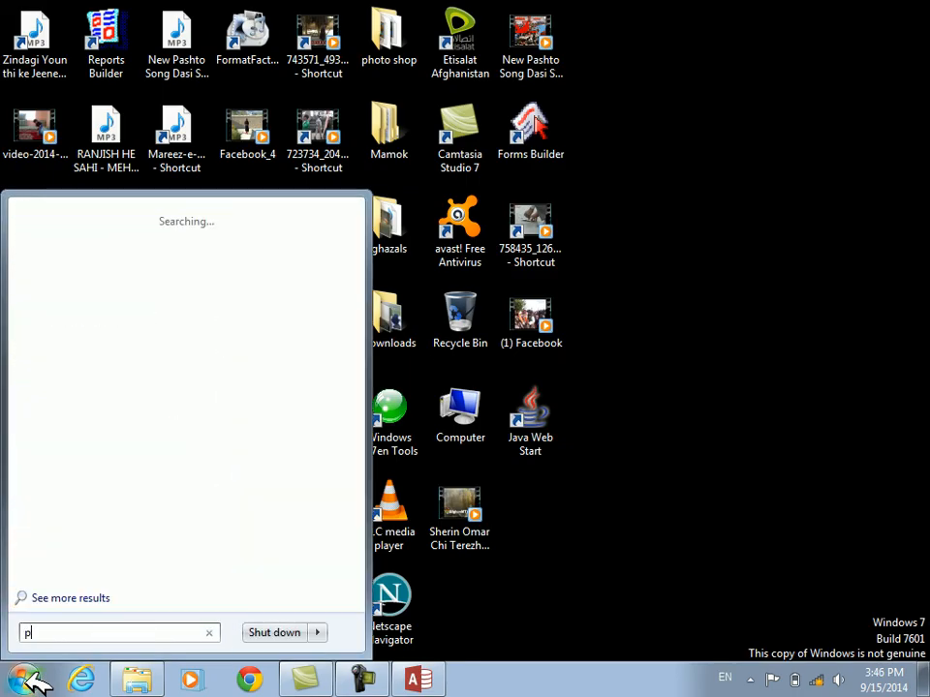
pyautogui.press('BackSpace')
pyautogui.press('BackSpace')
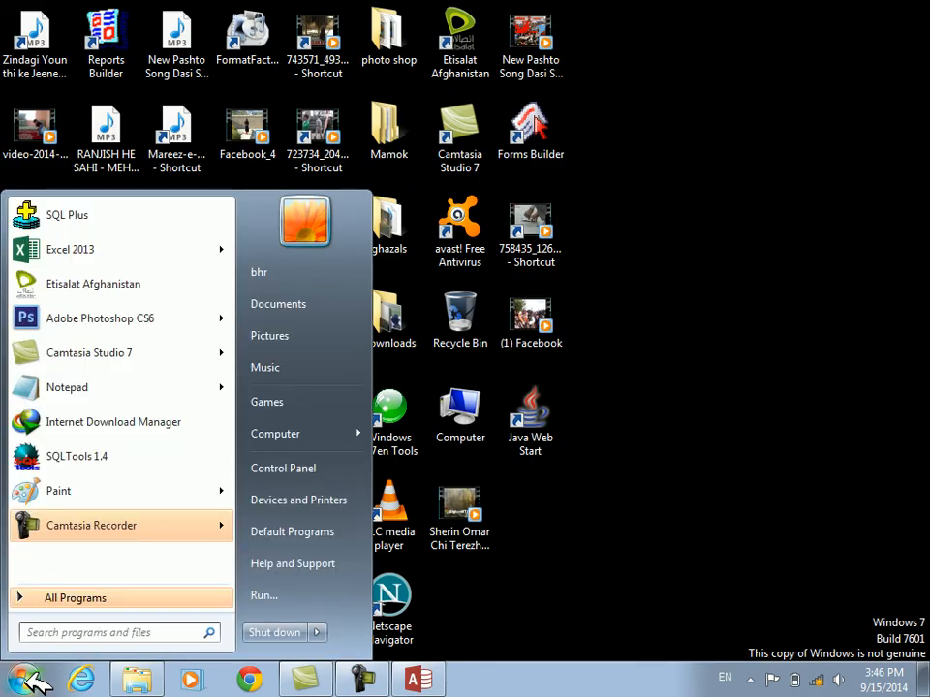
pyautogui.write('pbrush')
pyautogui.press('Return')
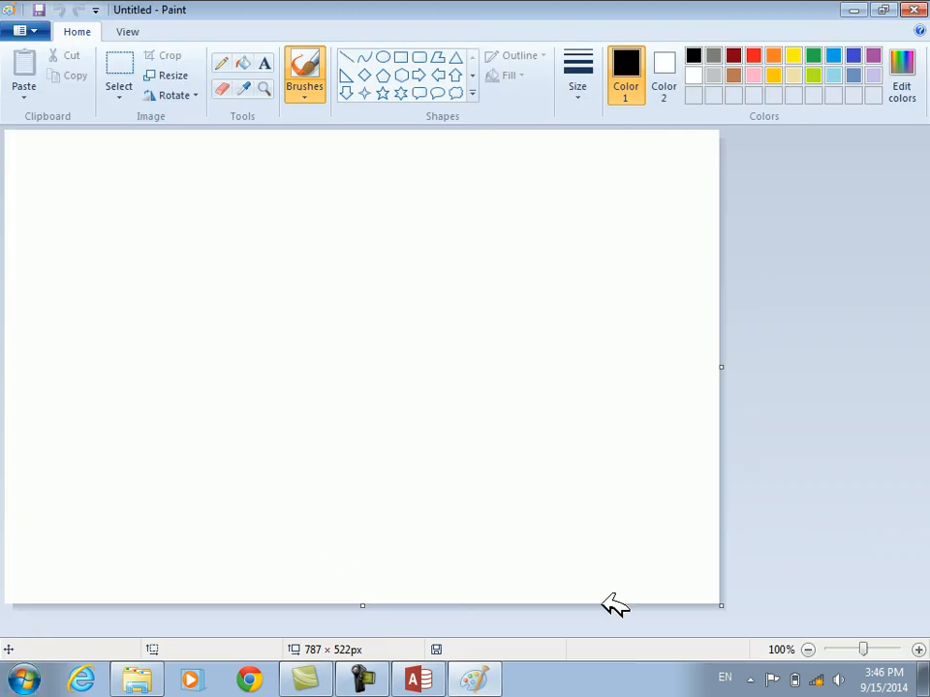
pyautogui.moveTo(721, 606); pyautogui.dragTo(263, 334)
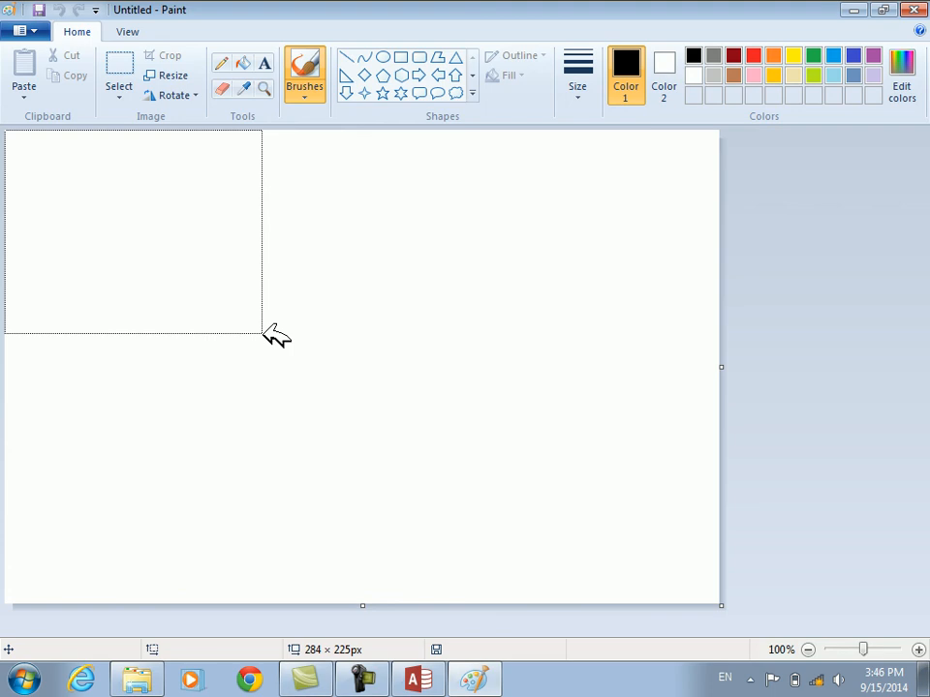
pyautogui.moveTo(264, 329); pyautogui.dragTo(267, 331)
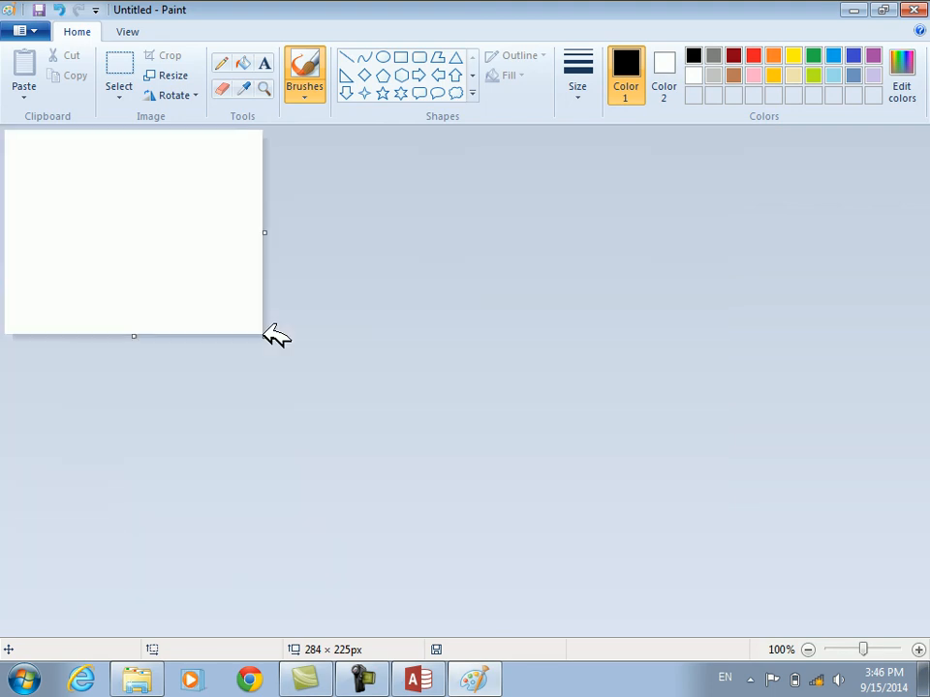
# Draw three concentric ovals: pink about 139 × 140 px, grey about 83 × 90 px, and dark red about 47 × 42 px
pyautogui.click(383, 57)
pyautogui.moveTo(70, 179); pyautogui.dragTo(197, 306)
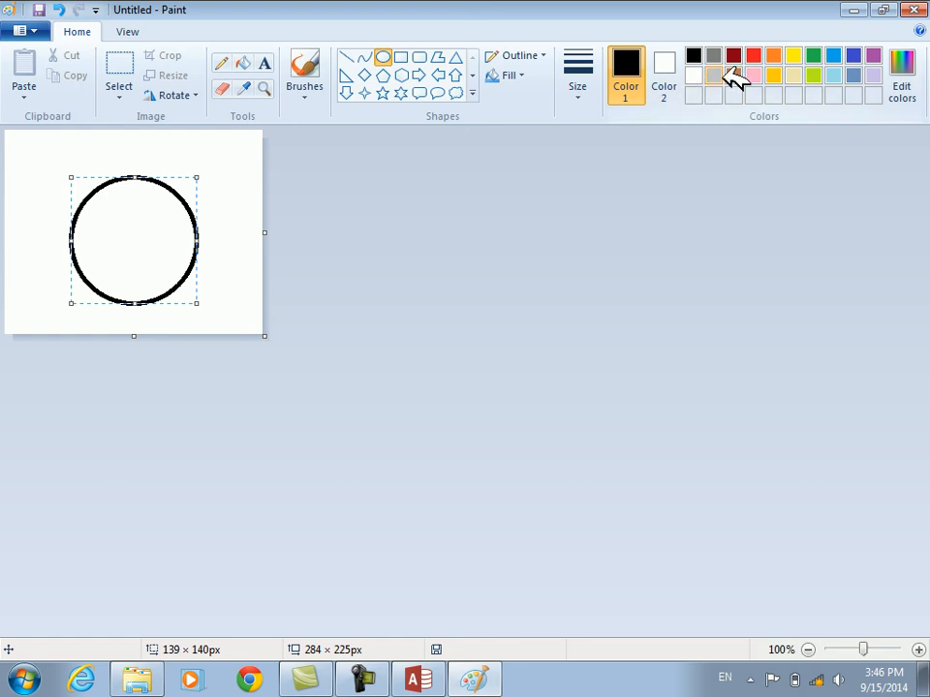
pyautogui.click(753, 76)
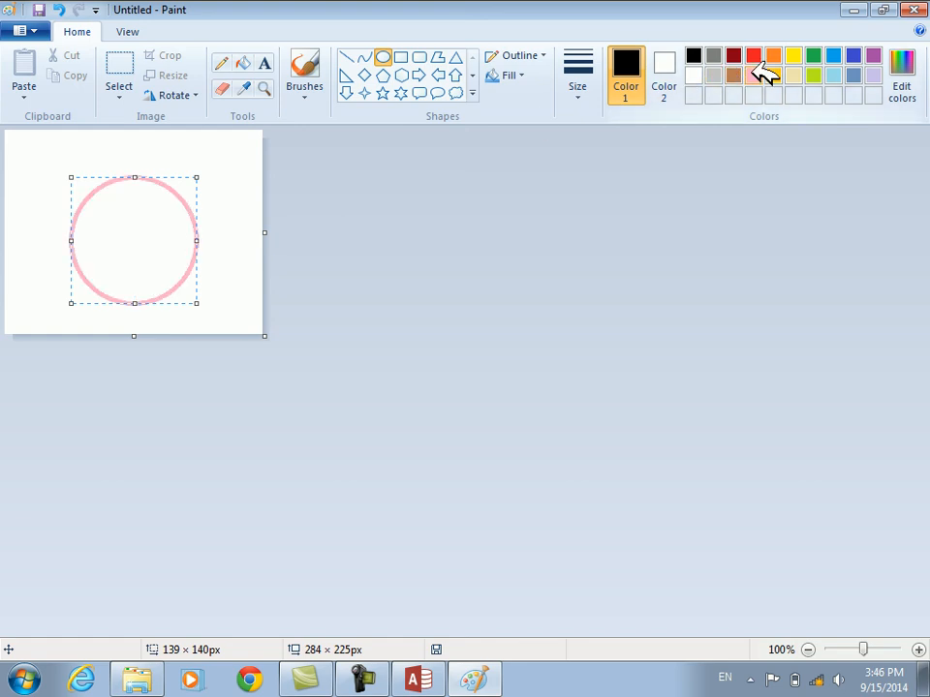
pyautogui.click(91, 152)
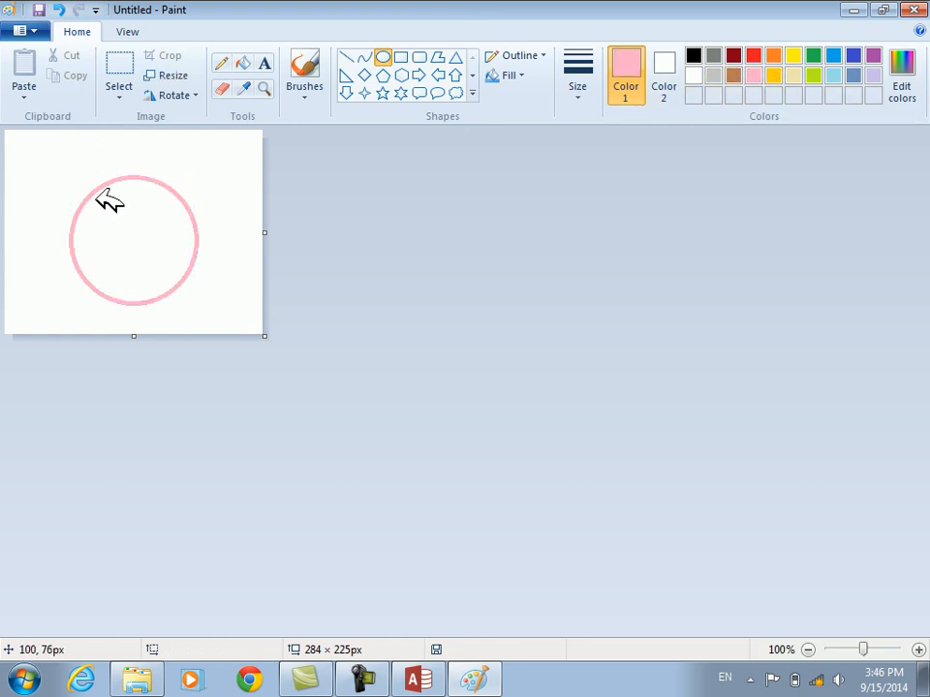
pyautogui.moveTo(95, 205); pyautogui.dragTo(182, 285)
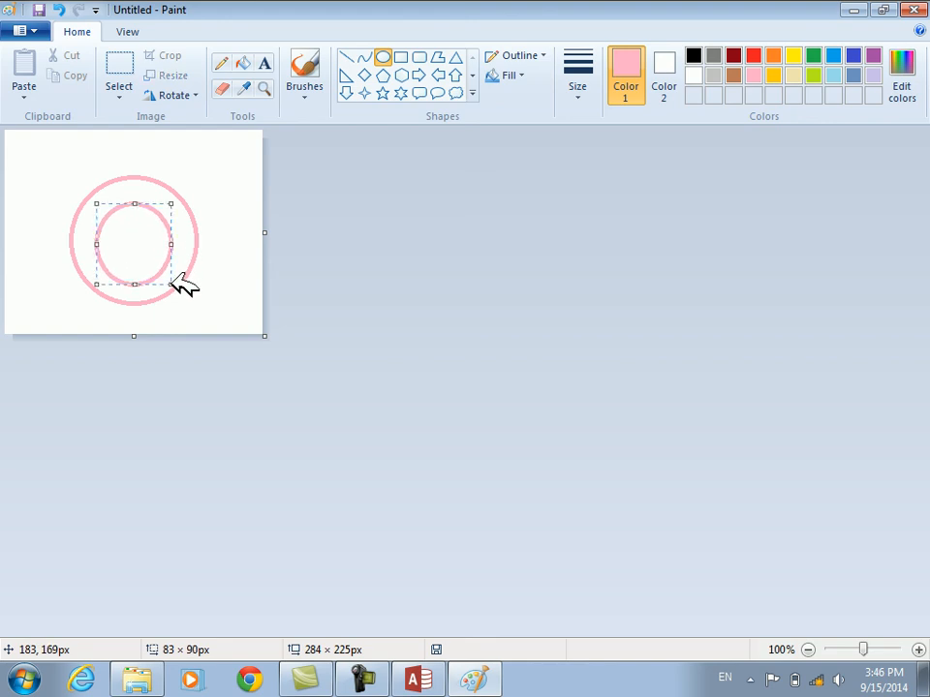
pyautogui.click(733, 55)
pyautogui.click(211, 162)
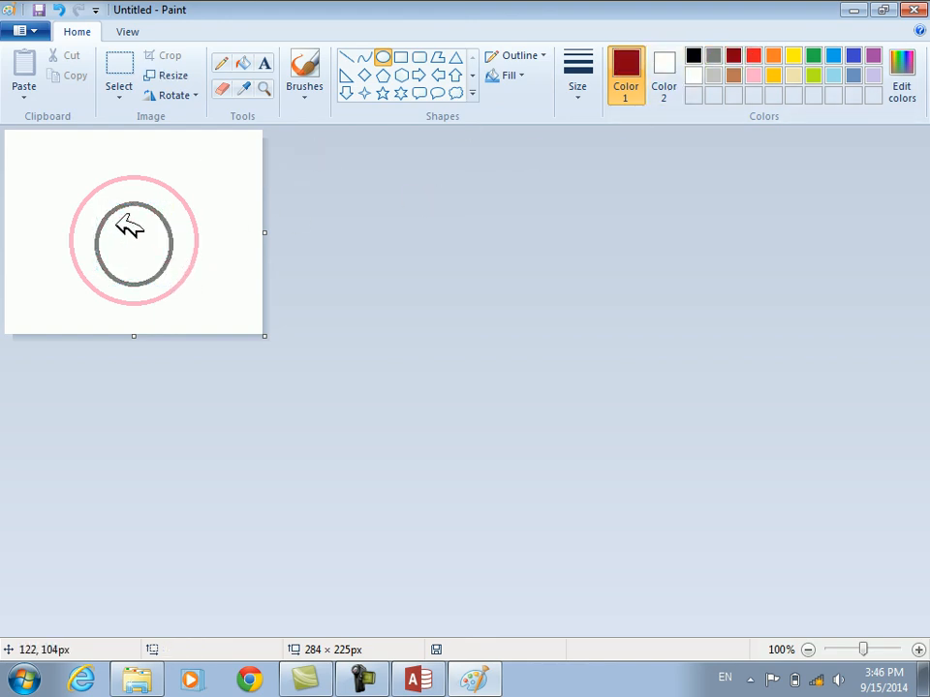
pyautogui.moveTo(112, 222); pyautogui.dragTo(155, 260)
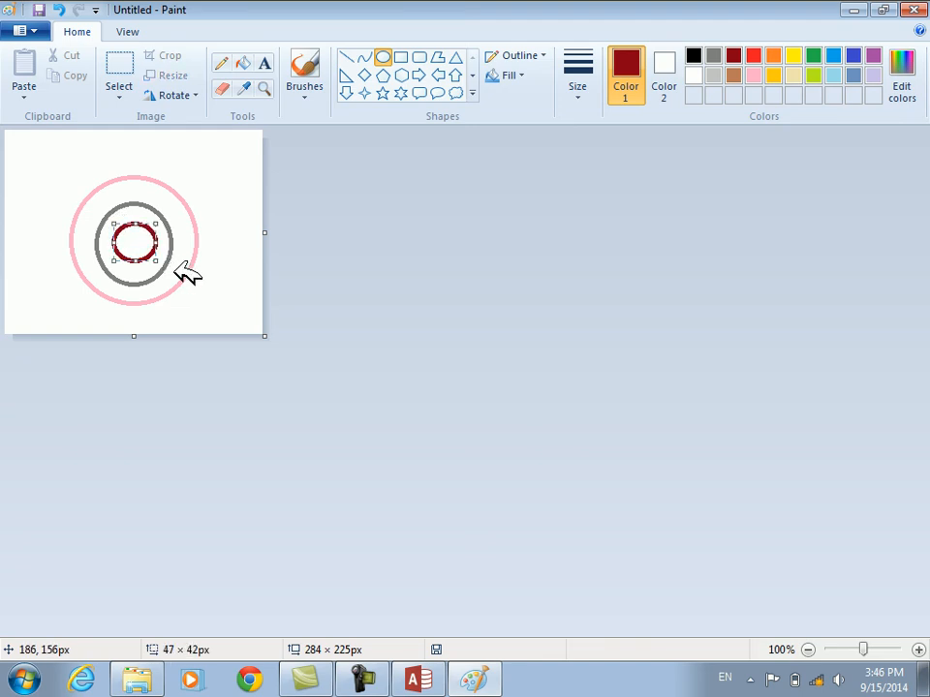
# Reduce the canvas to about 226 × 208 px and fill the outer ring and the innermost oval with brown
pyautogui.moveTo(265, 334); pyautogui.dragTo(211, 320)
pyautogui.click(733, 75)
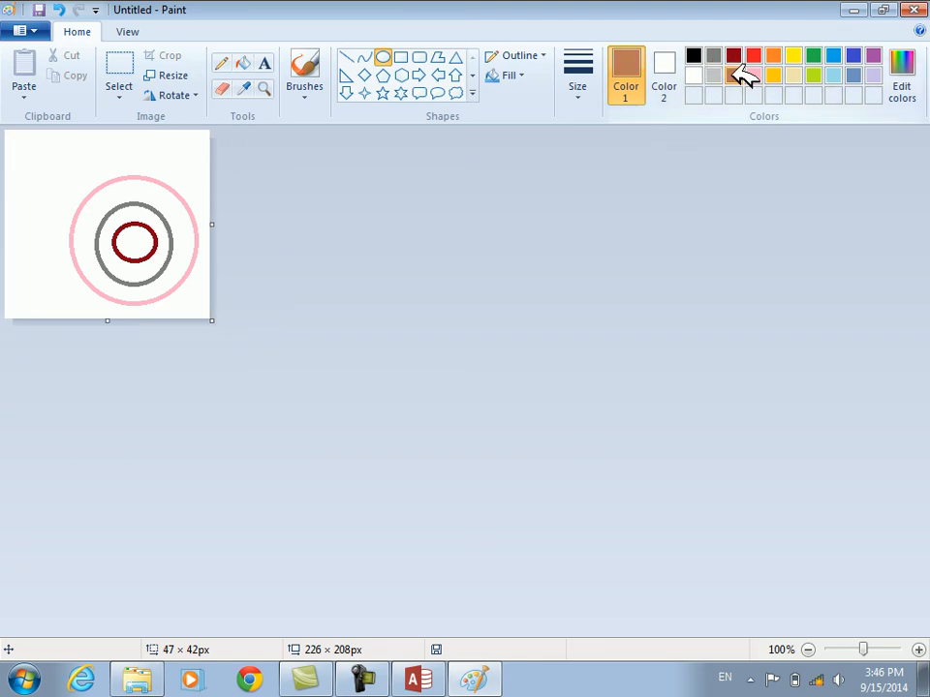
pyautogui.click(243, 63)
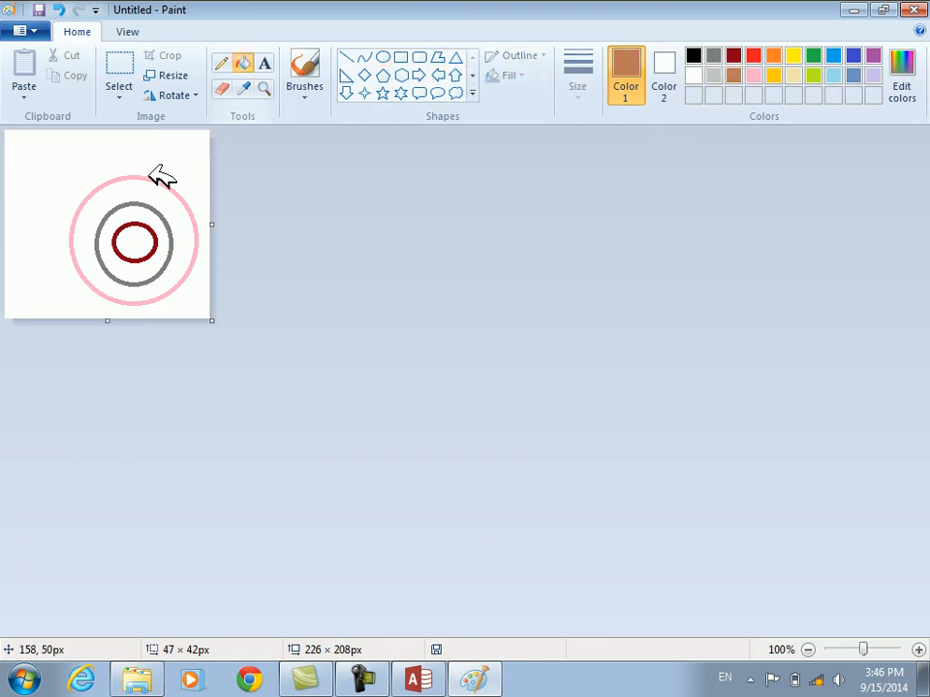
pyautogui.click(129, 190)
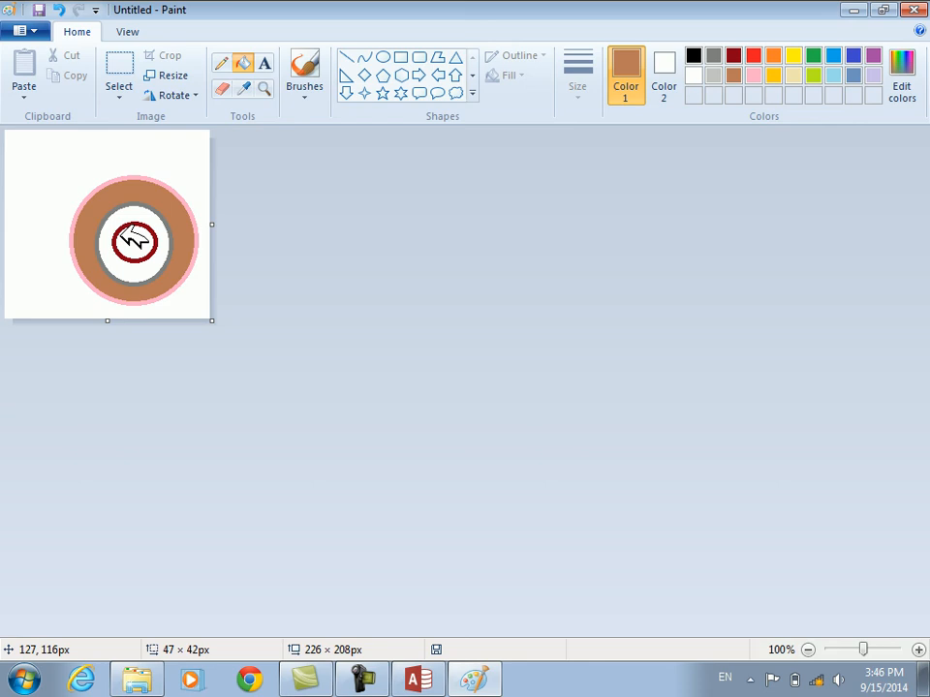
pyautogui.click(130, 232)
# Save the image on the Desktop as a PNG named abc and close Paint
pyautogui.hotkey('ctrl', 's')
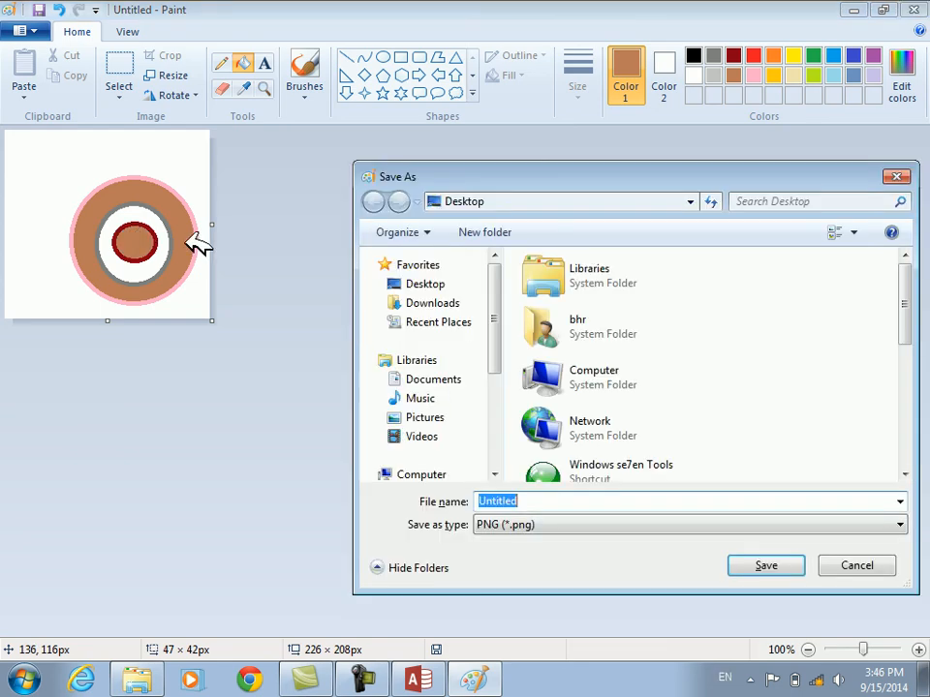
pyautogui.click(577, 499)
pyautogui.write('abc')
pyautogui.press('Return')
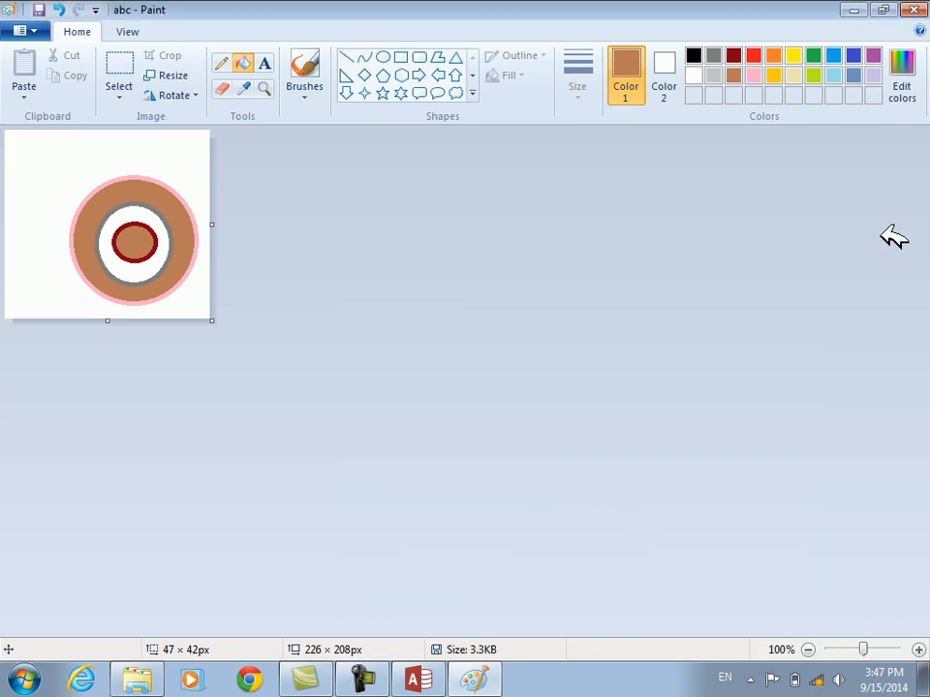
pyautogui.hotkey('alt', 'F4')
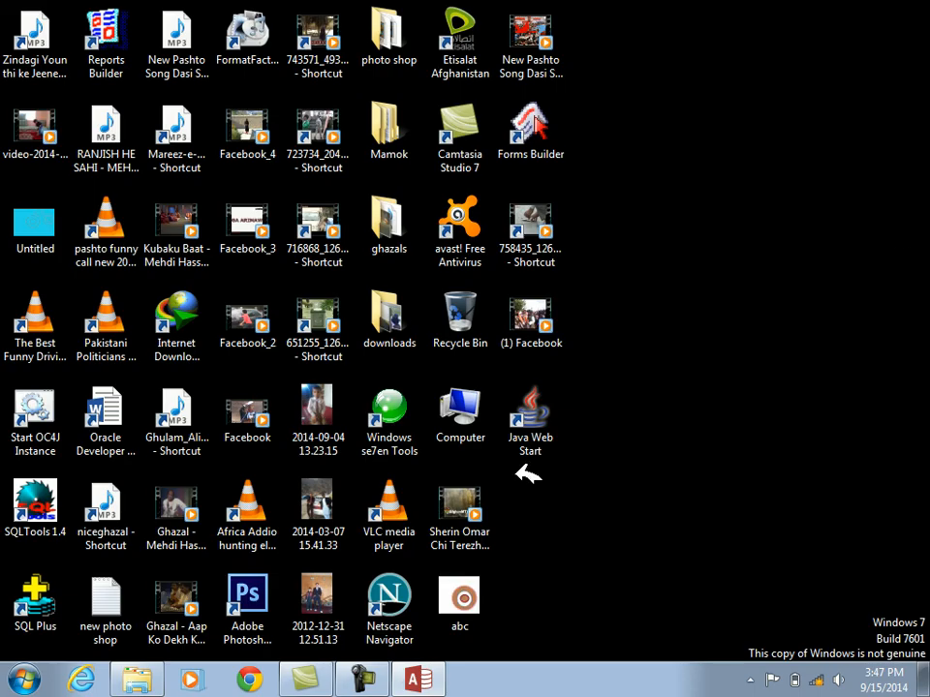
# Switch to the Access database and display the properties of the emp form
pyautogui.click(426, 673)
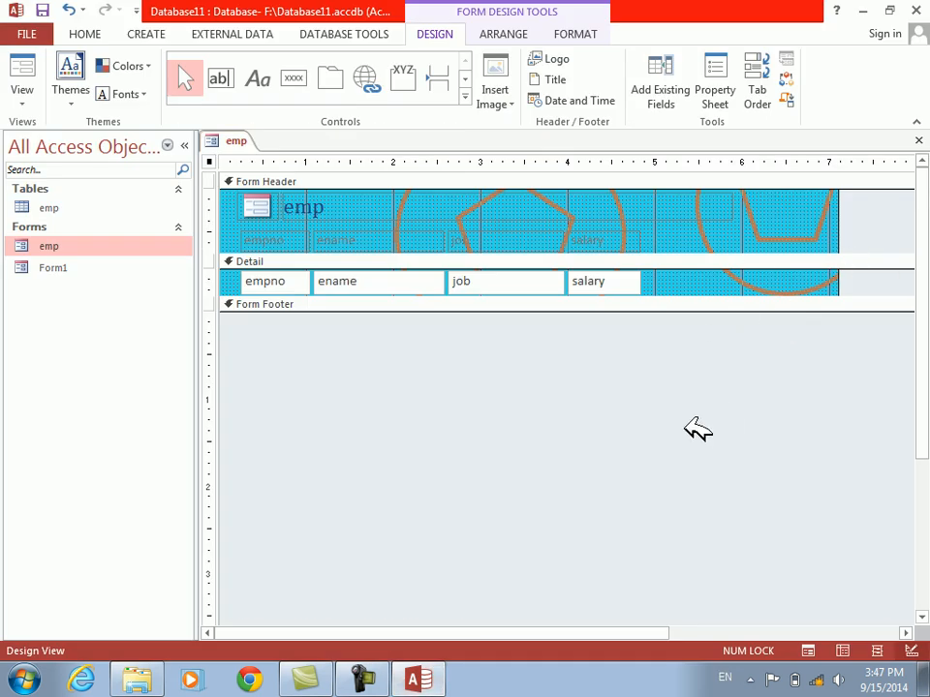
pyautogui.rightClick(688, 431)
pyautogui.click(739, 591)
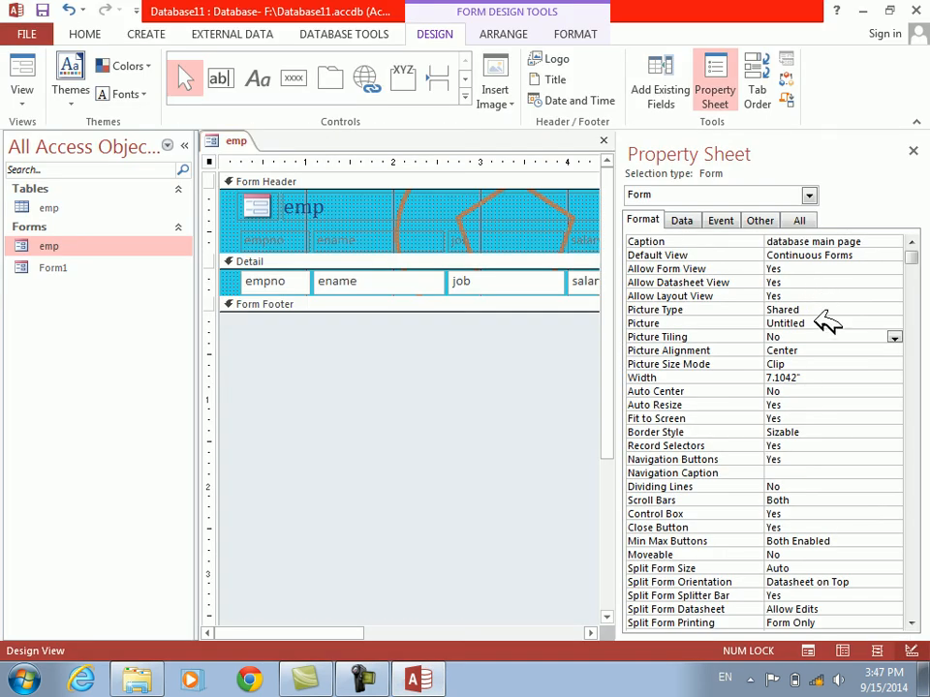
# Remove the shared Untitled picture from the form and set its Picture Type to Embedded
pyautogui.click(782, 306)
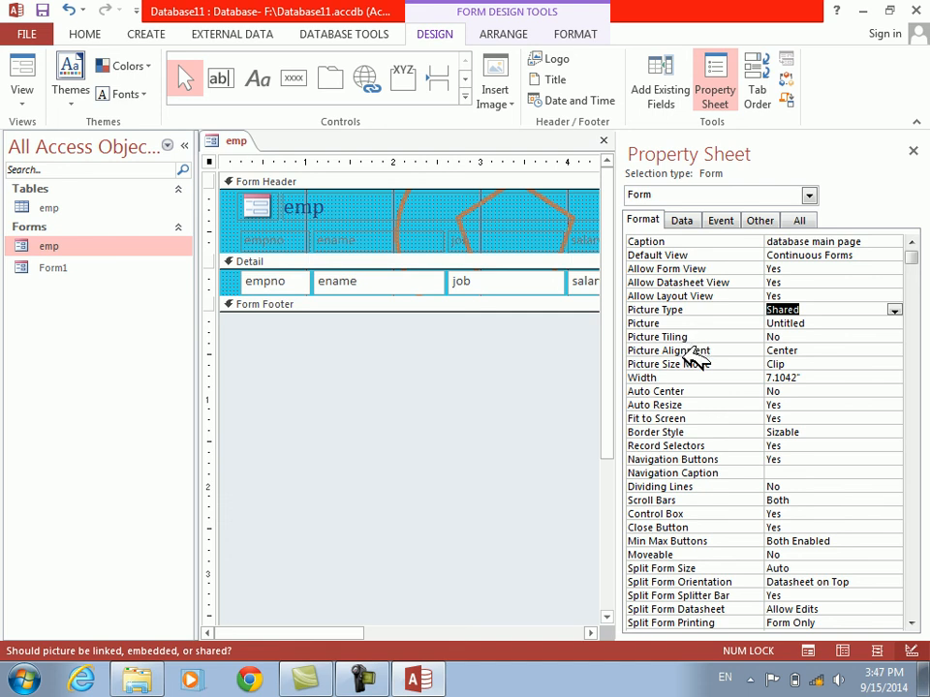
pyautogui.click(678, 319)
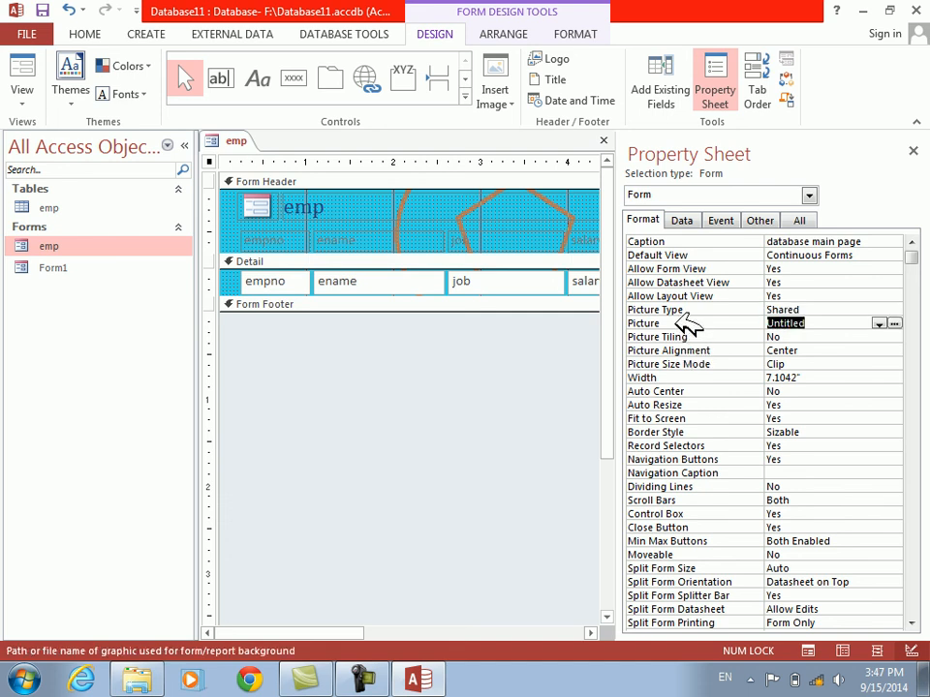
pyautogui.press('Delete')
pyautogui.press('Return')
pyautogui.press('Left')
pyautogui.press('Return')
pyautogui.doubleClick(733, 310)
# Insert abc from the Desktop as the form's picture, preview it in Form View and return to Design View
pyautogui.click(712, 324)
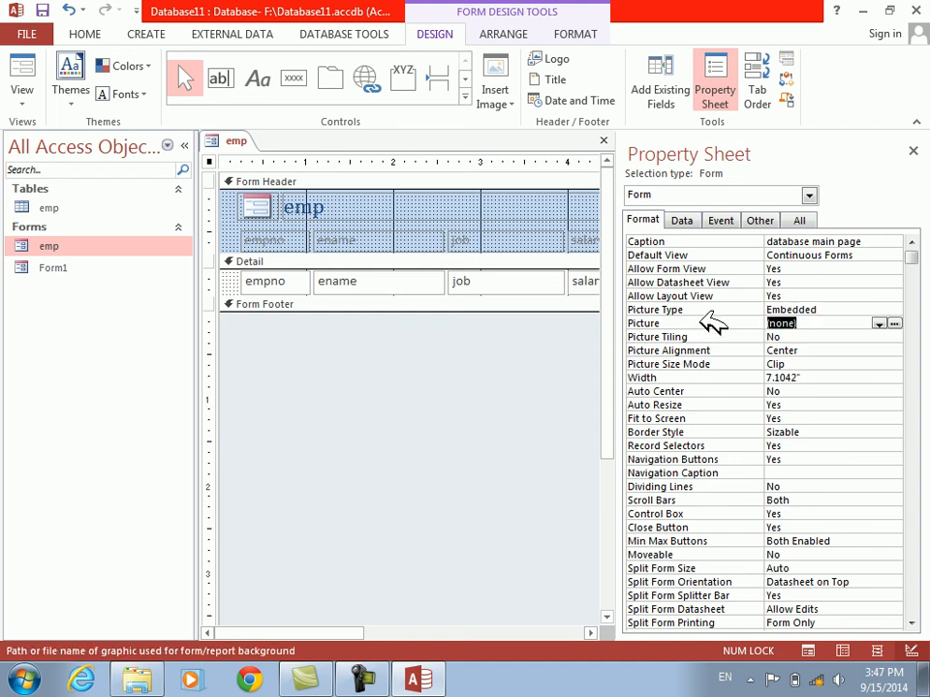
pyautogui.click(895, 324)
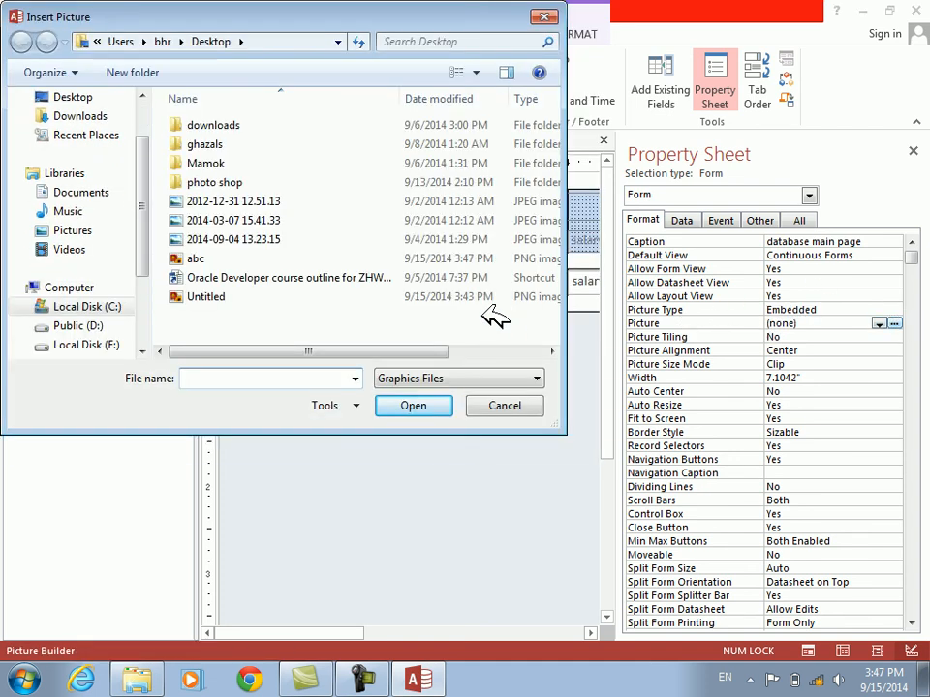
pyautogui.doubleClick(182, 259)
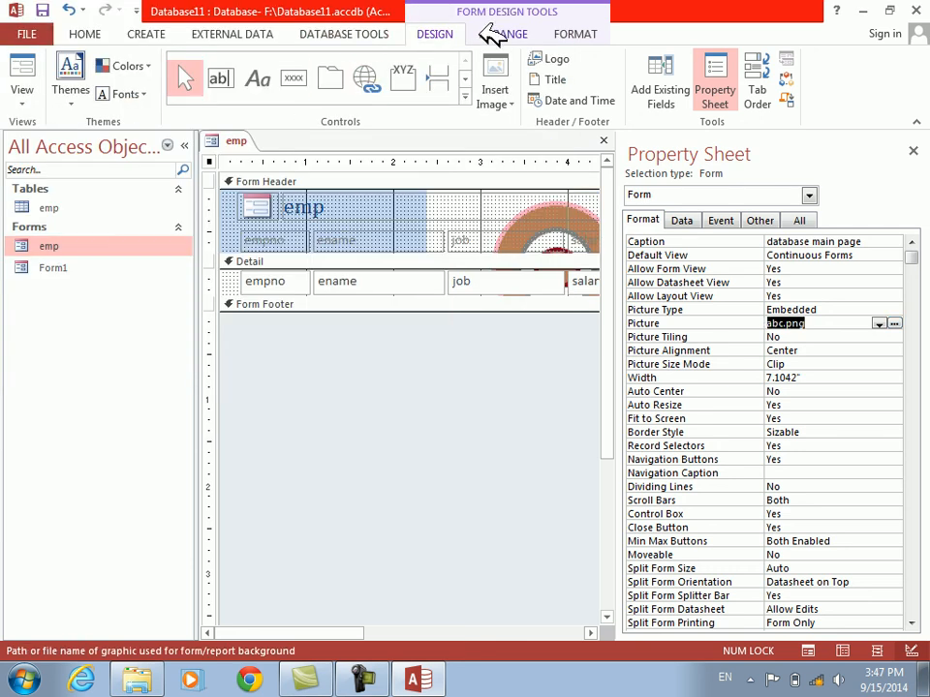
pyautogui.click(25, 70)
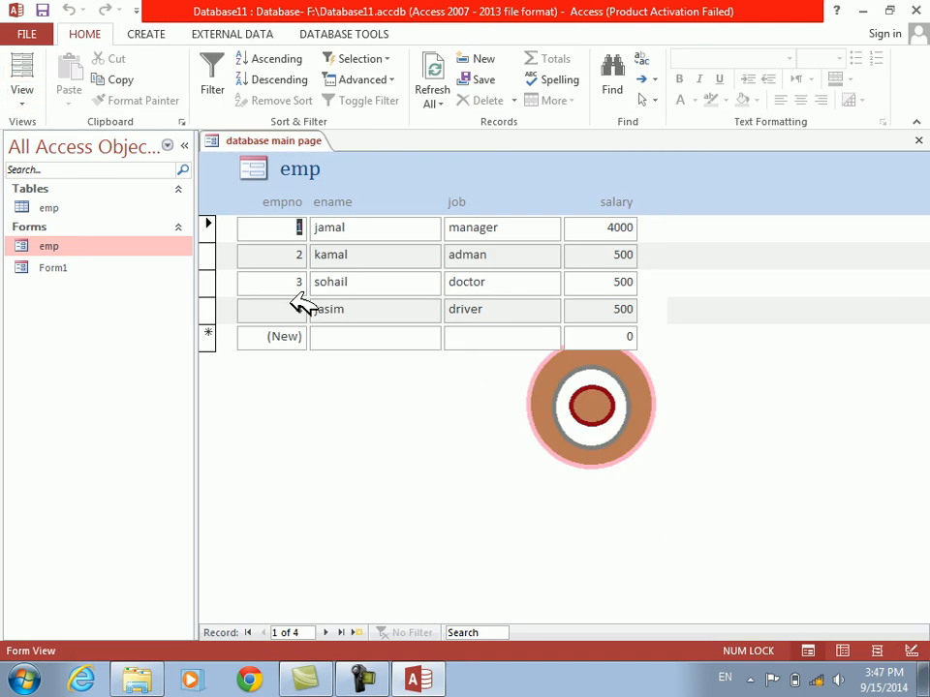
pyautogui.rightClick(441, 392)
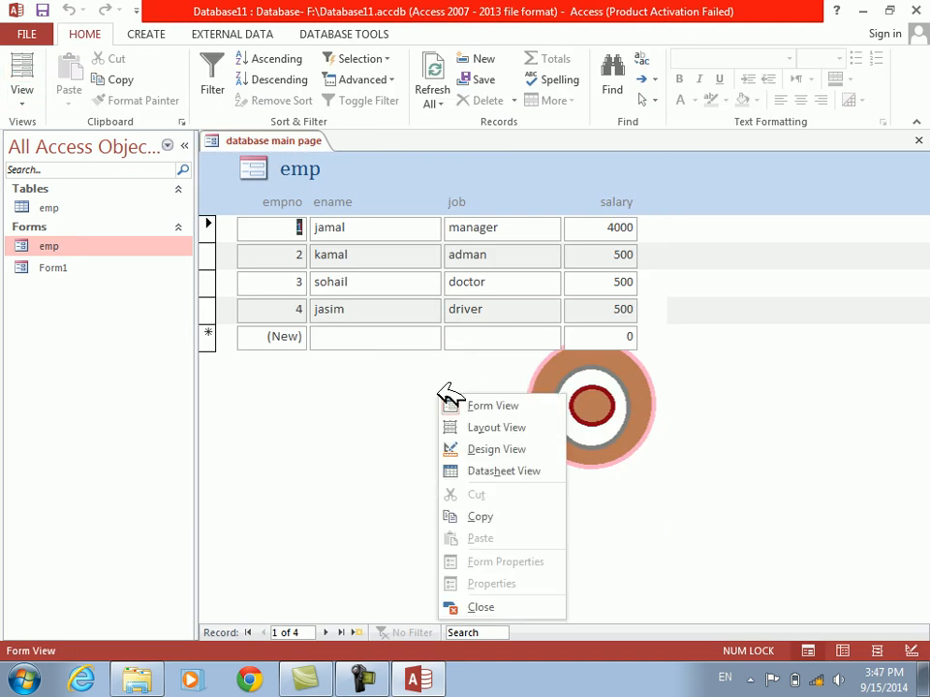
pyautogui.click(485, 449)
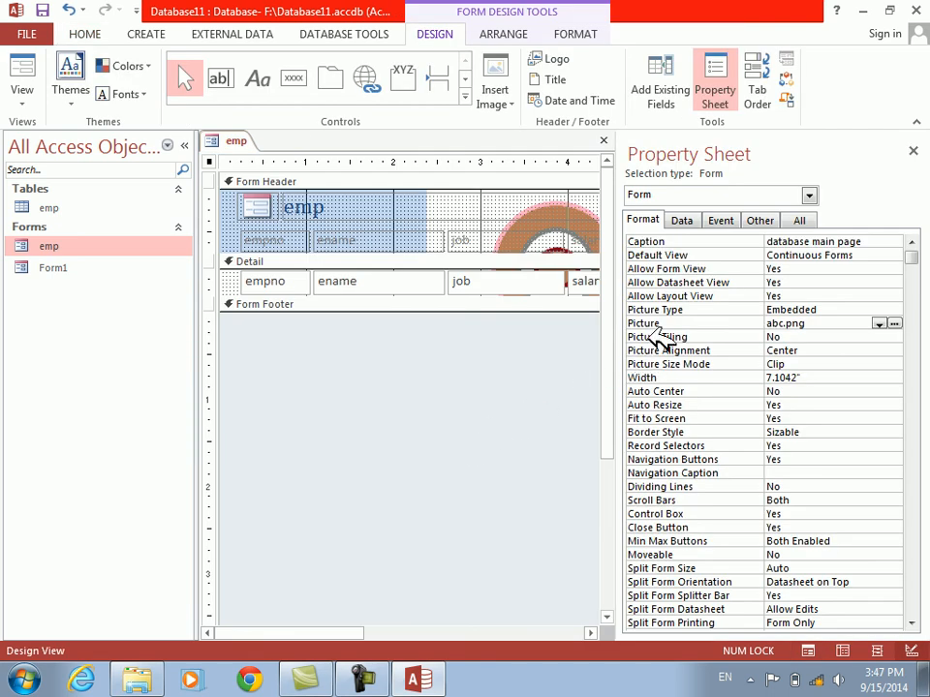
# Set the form's Picture Tiling to Yes, check it in Form View and return to Design View
pyautogui.doubleClick(658, 337)
pyautogui.click(21, 70)
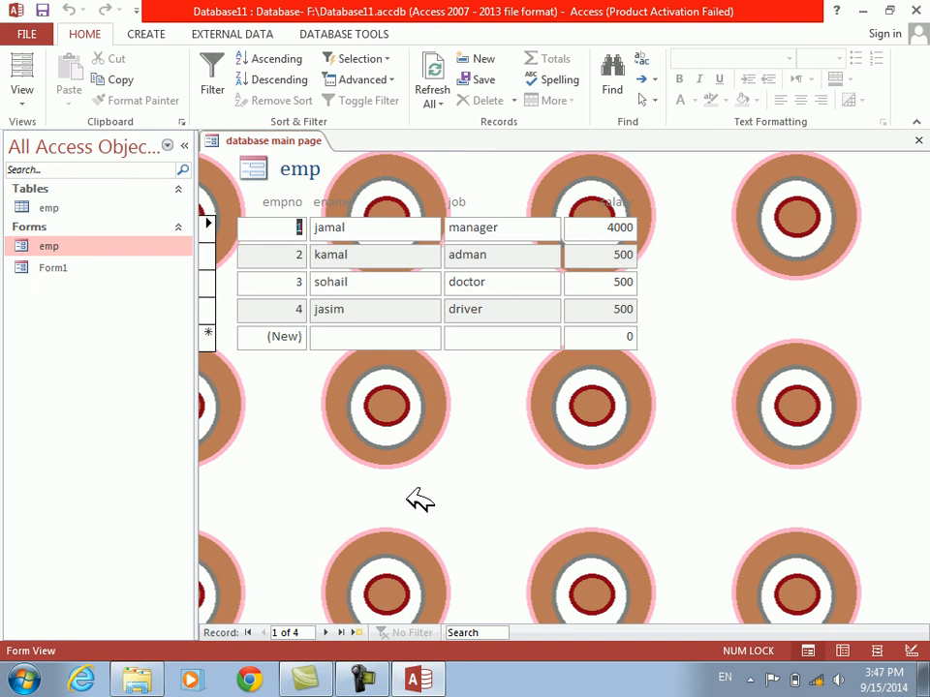
pyautogui.rightClick(408, 272)
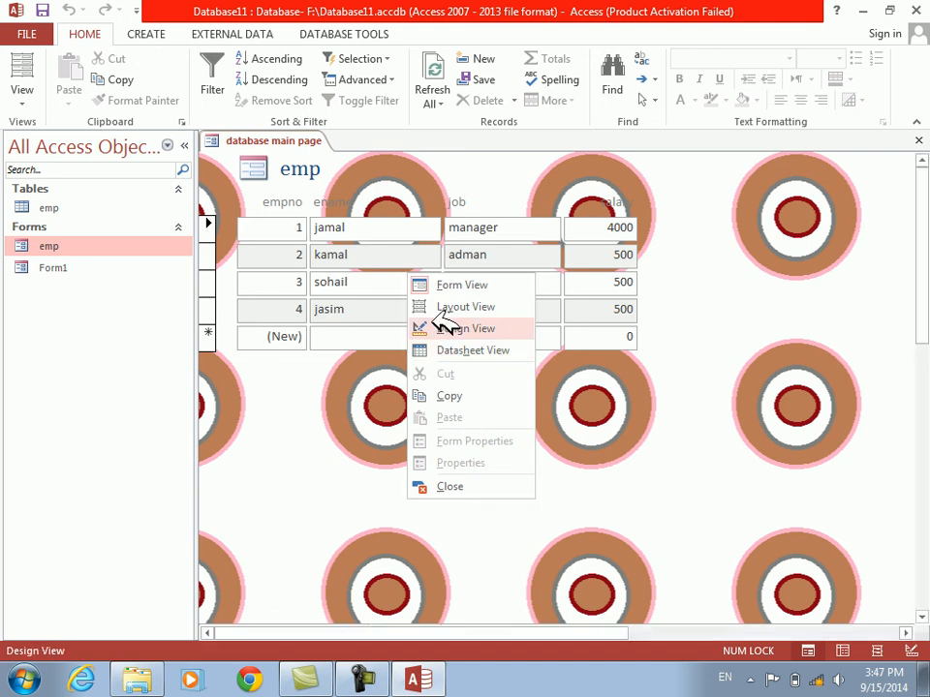
pyautogui.click(447, 326)
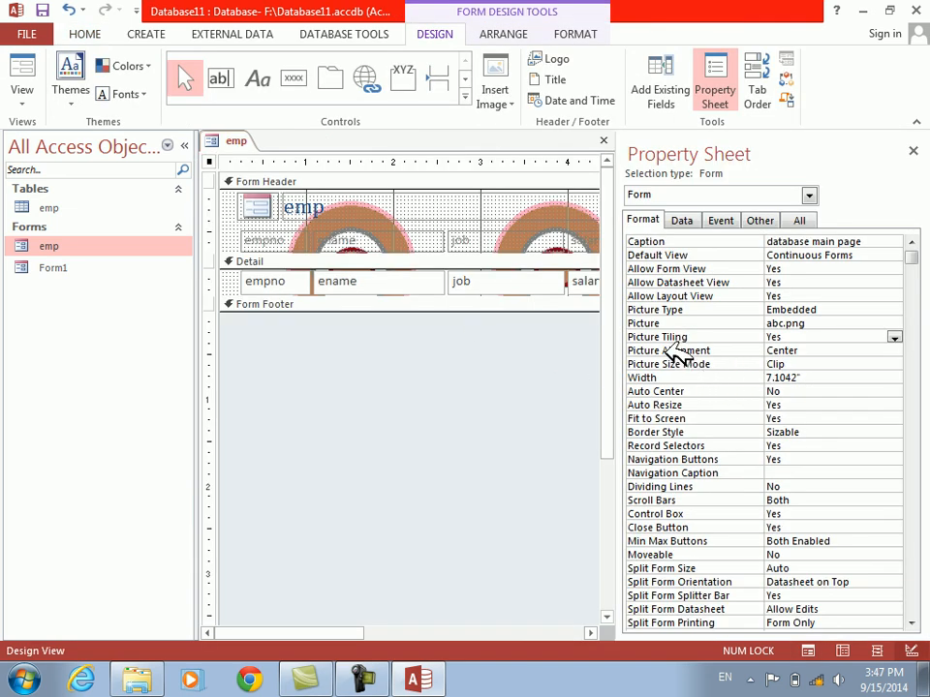
# Set the form's Picture Tiling back to No, check it in Form View and return to Design View
pyautogui.doubleClick(669, 338)
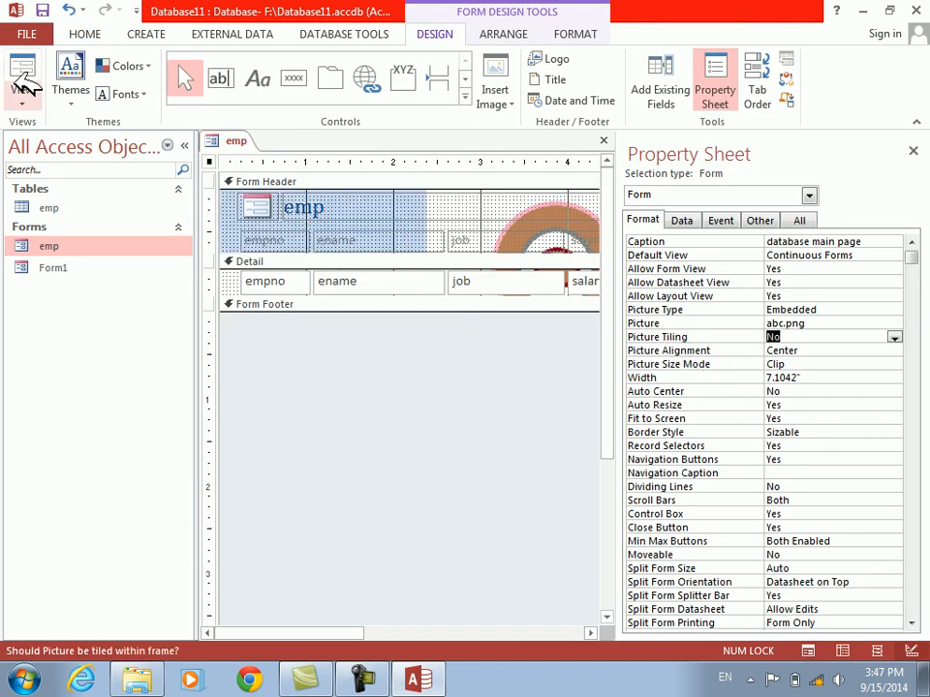
pyautogui.click(23, 66)
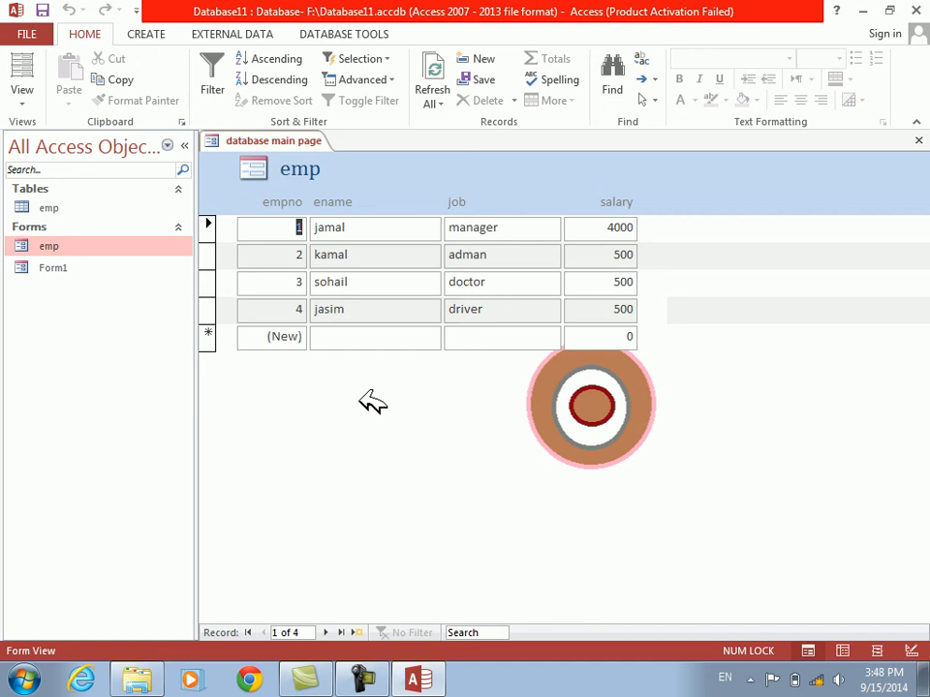
pyautogui.rightClick(462, 252)
pyautogui.click(515, 310)
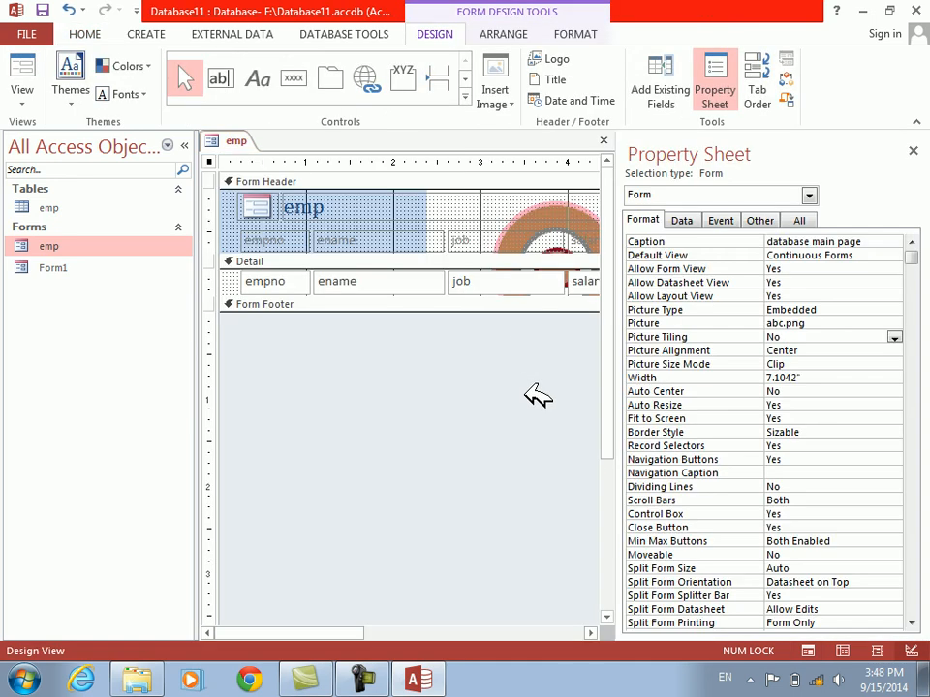
# Set the form's Picture Alignment to Bottom Left, check it in Form View and return to Design View
pyautogui.click(672, 350)
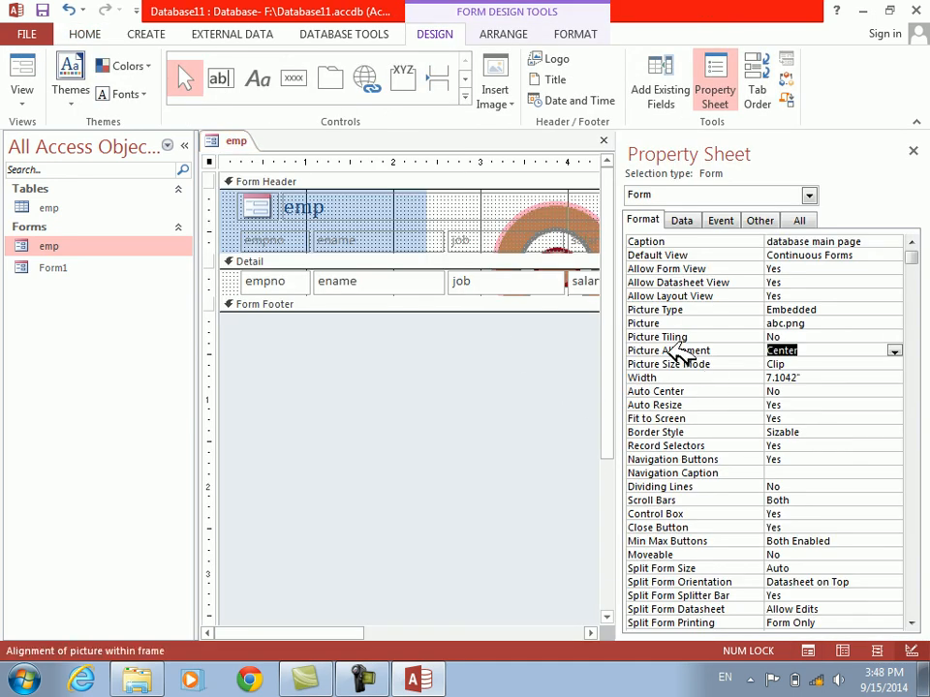
pyautogui.doubleClick(672, 349)
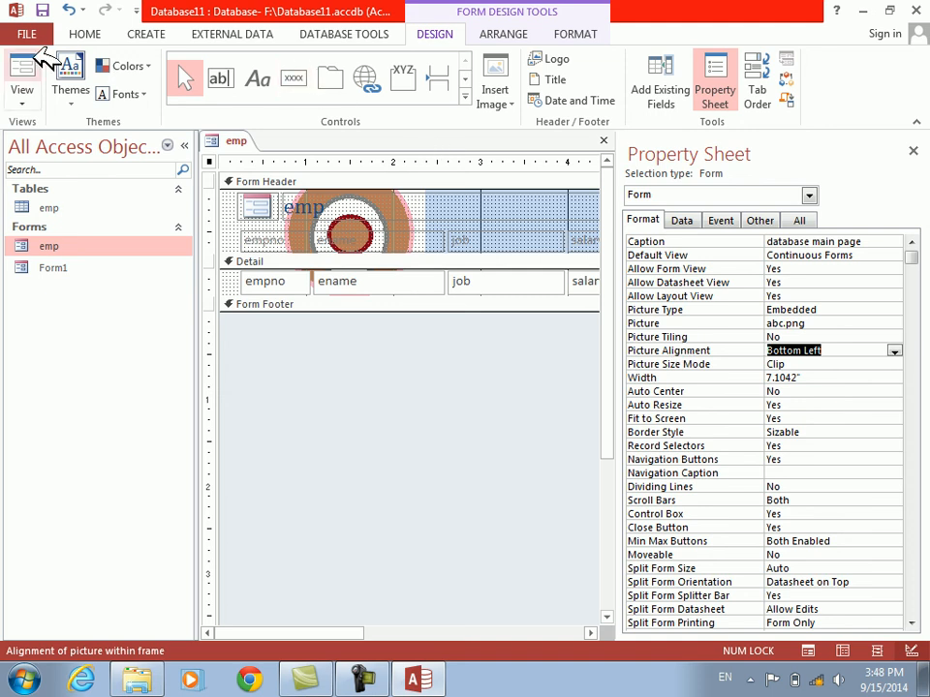
pyautogui.click(31, 53)
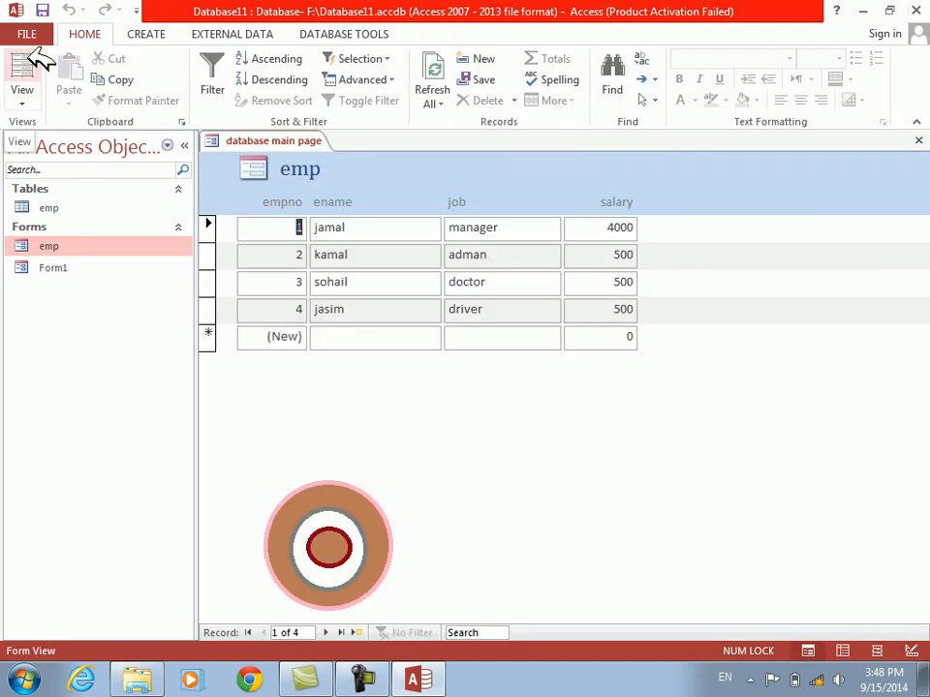
pyautogui.rightClick(542, 455)
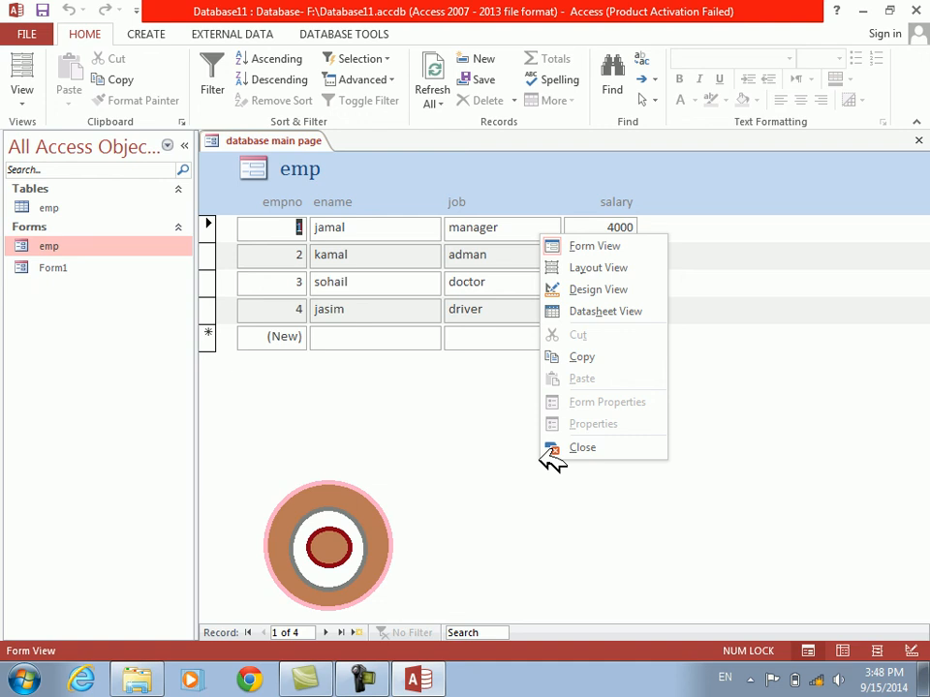
pyautogui.click(588, 293)
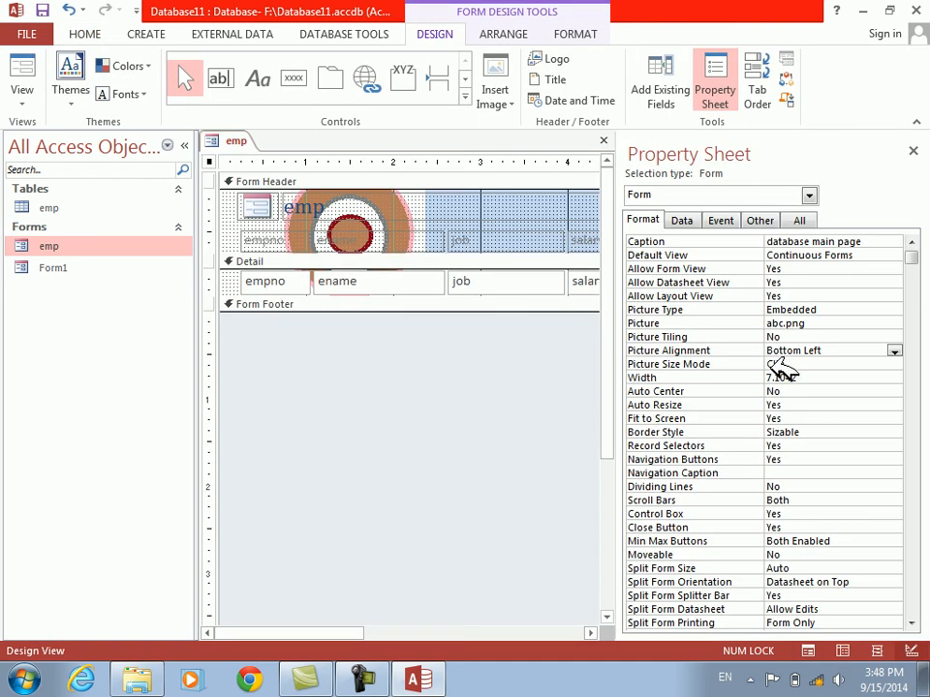
# Cycle the form's Picture Alignment to Top Left, check it in Form View and return to Design View
pyautogui.doubleClick(712, 353)
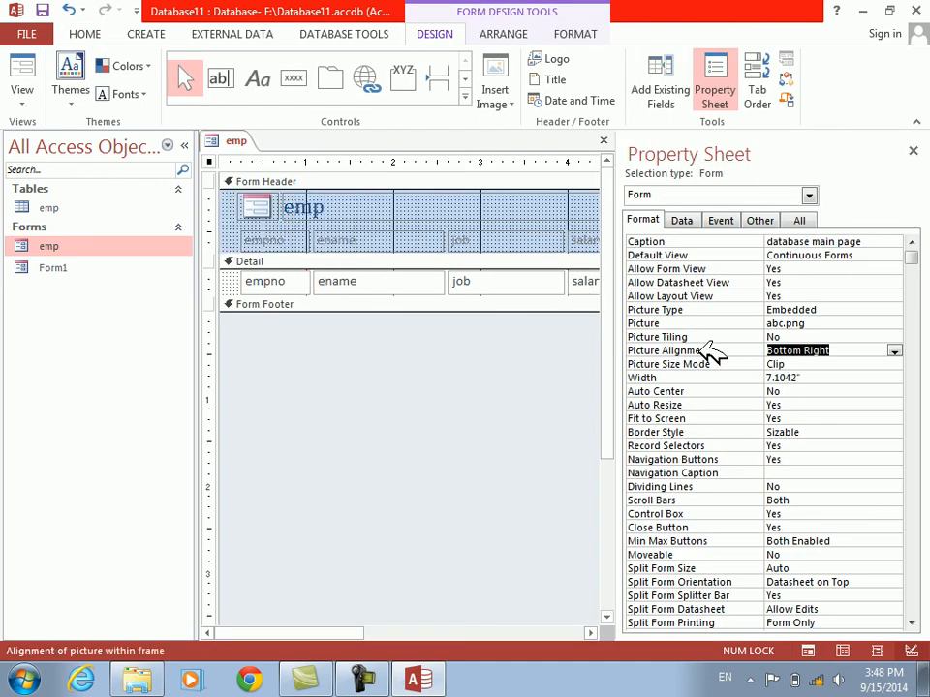
pyautogui.doubleClick(705, 345)
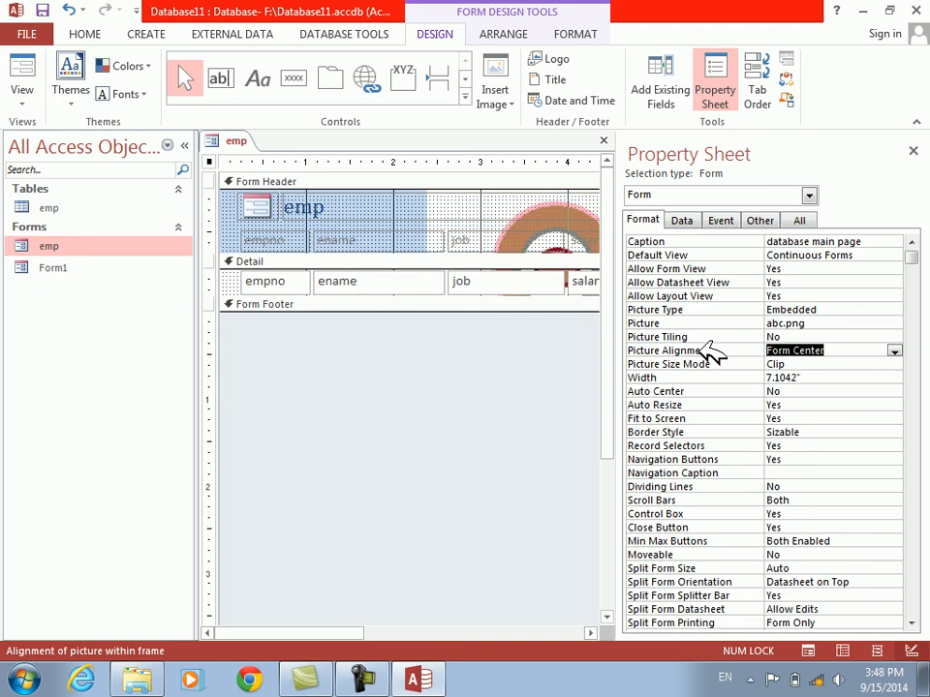
pyautogui.doubleClick(705, 345)
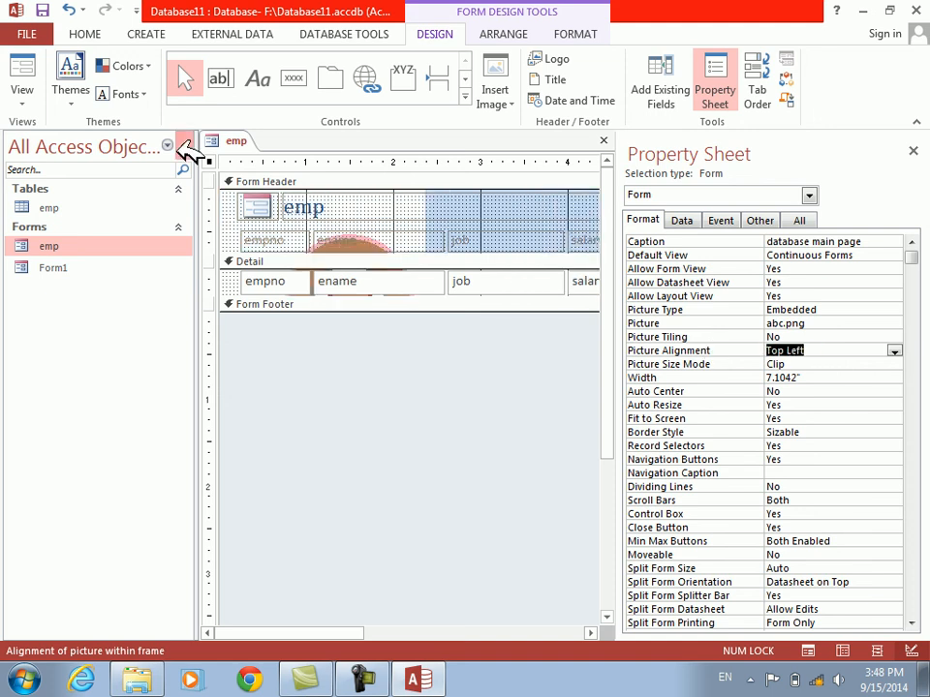
pyautogui.click(21, 66)
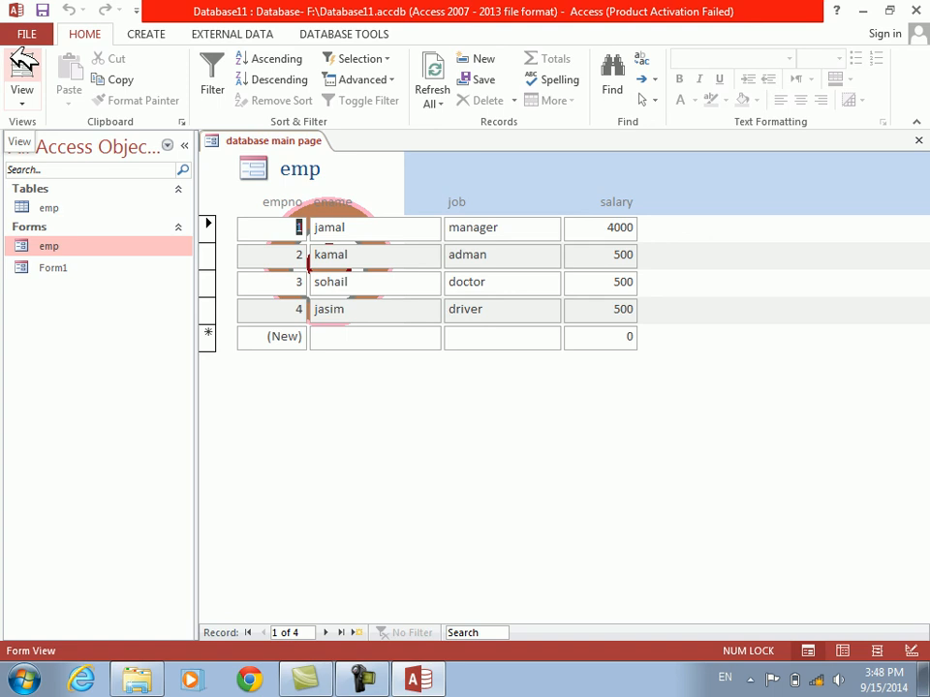
pyautogui.rightClick(390, 375)
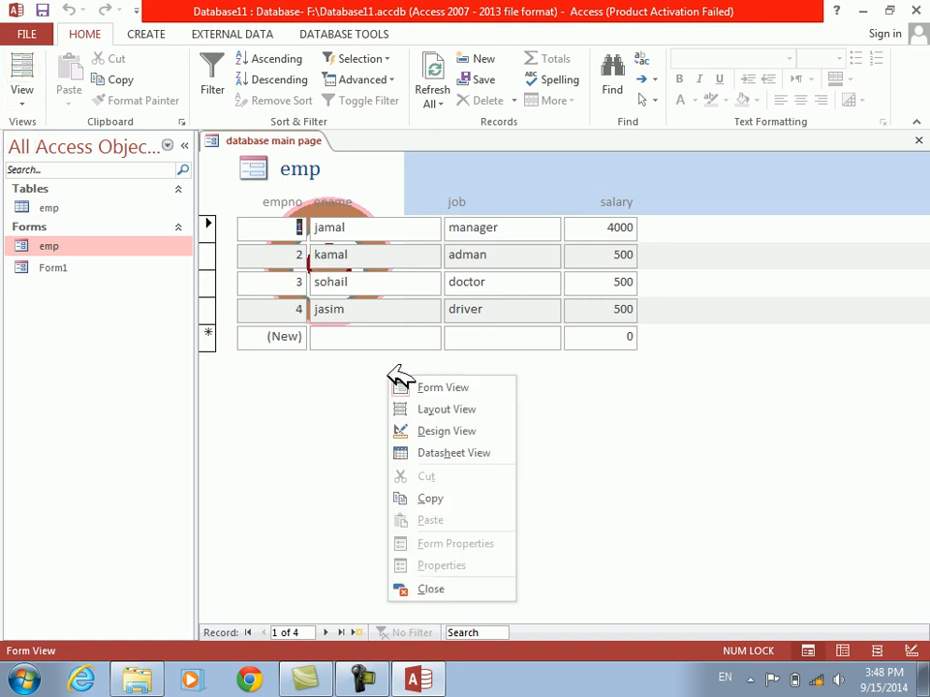
pyautogui.click(447, 431)
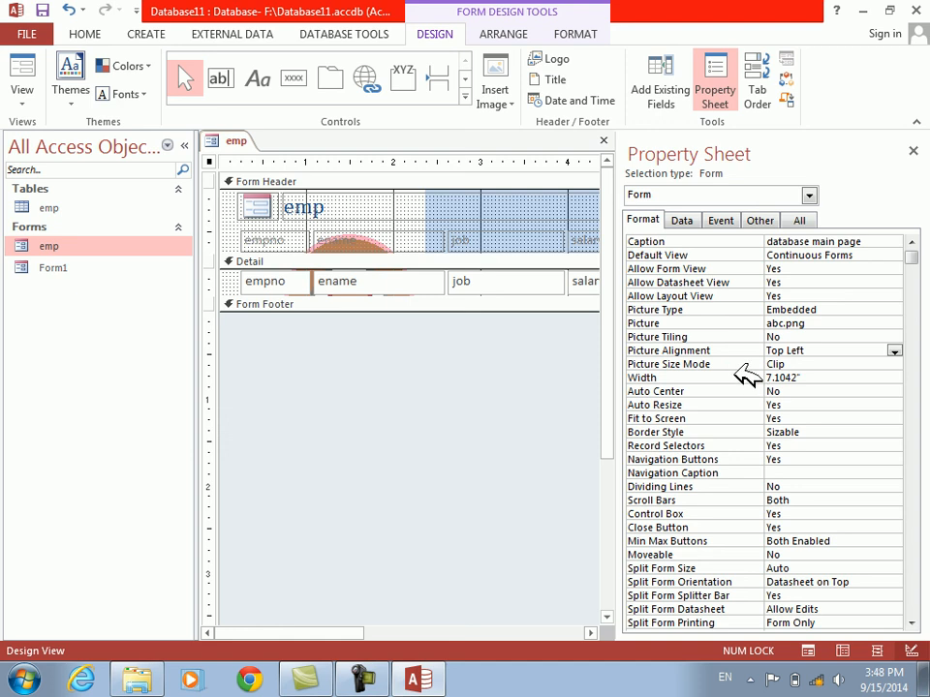
# Set the form's Picture Size Mode to Stretch, check it in Form View and return to Design View
pyautogui.click(670, 353)
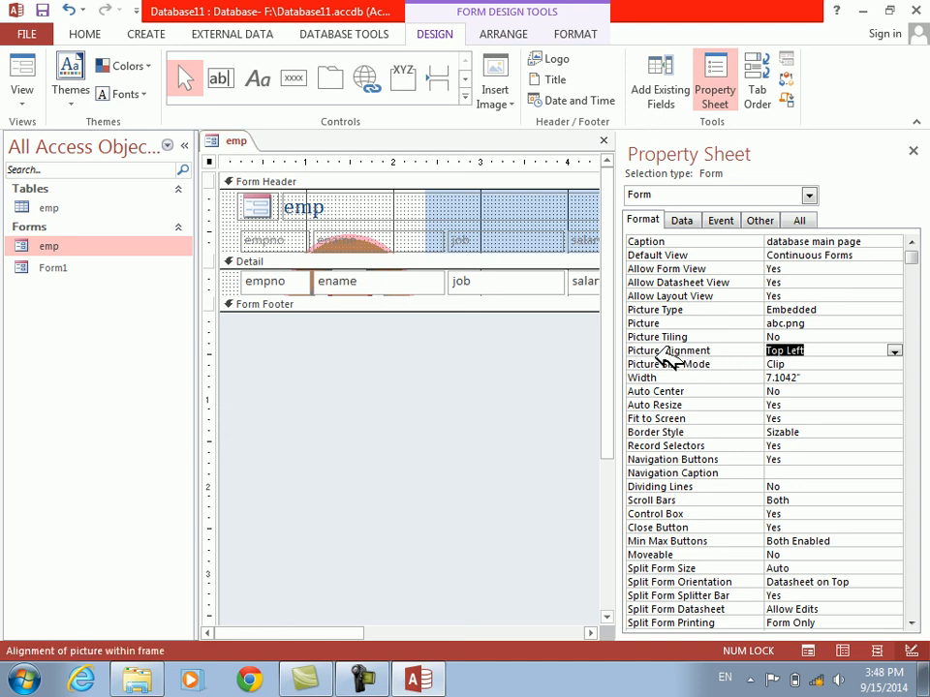
pyautogui.click(661, 365)
pyautogui.click(880, 363)
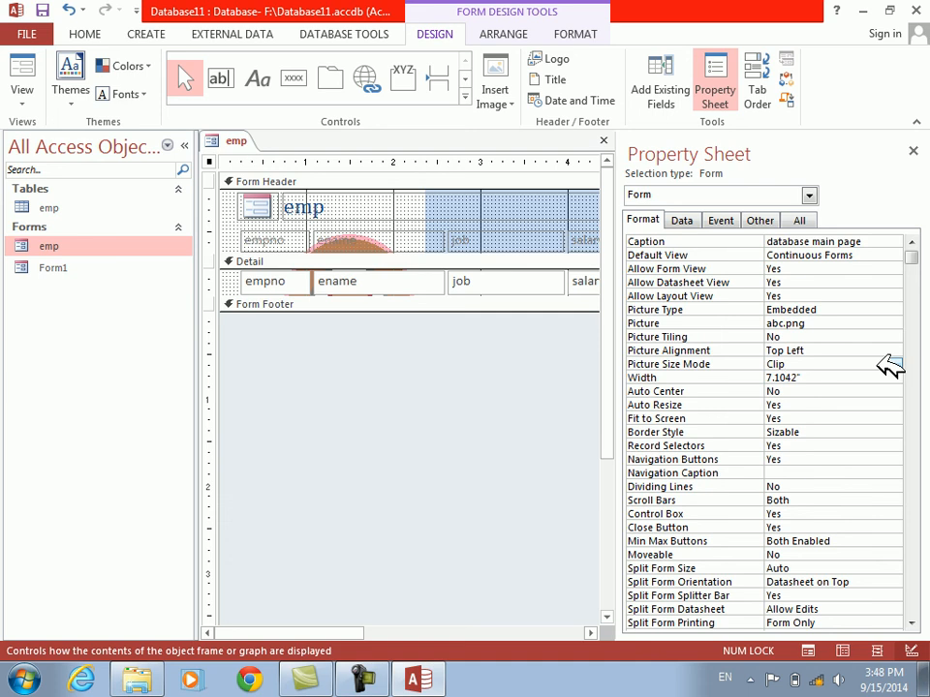
pyautogui.click(664, 364)
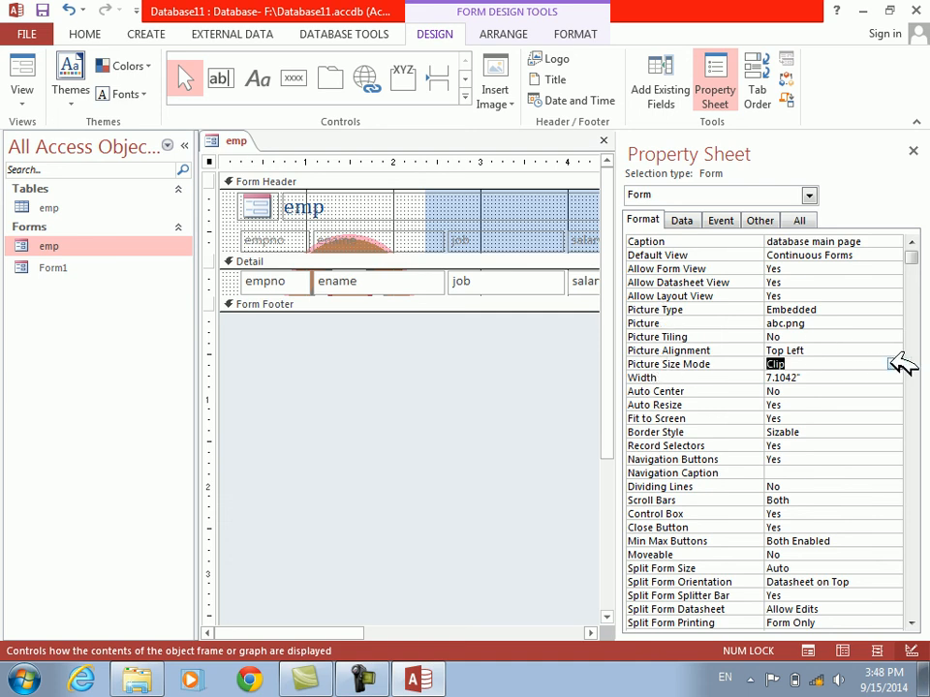
pyautogui.click(821, 355)
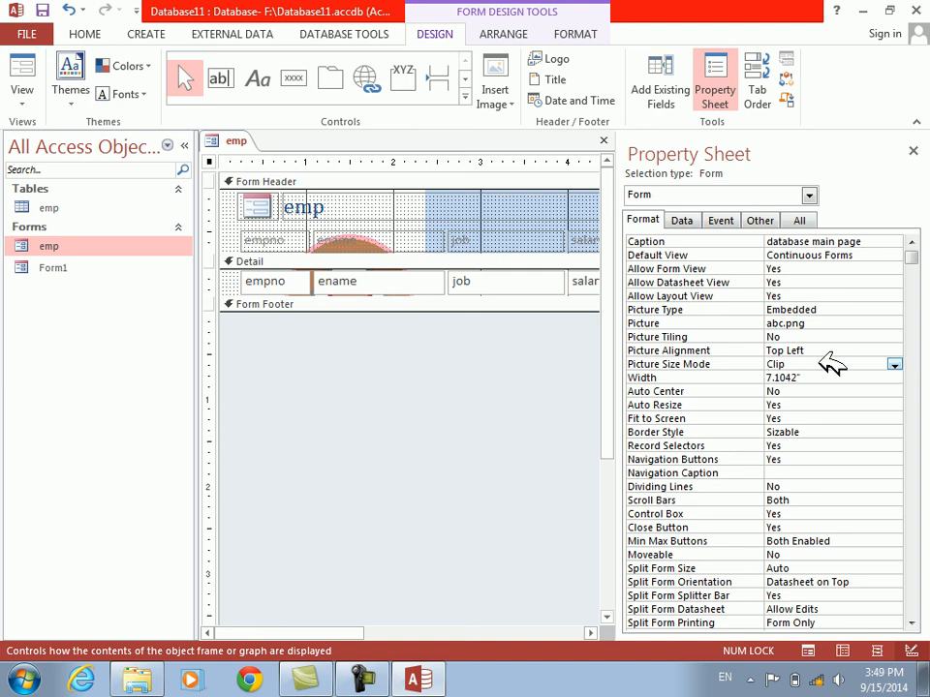
pyautogui.click(895, 364)
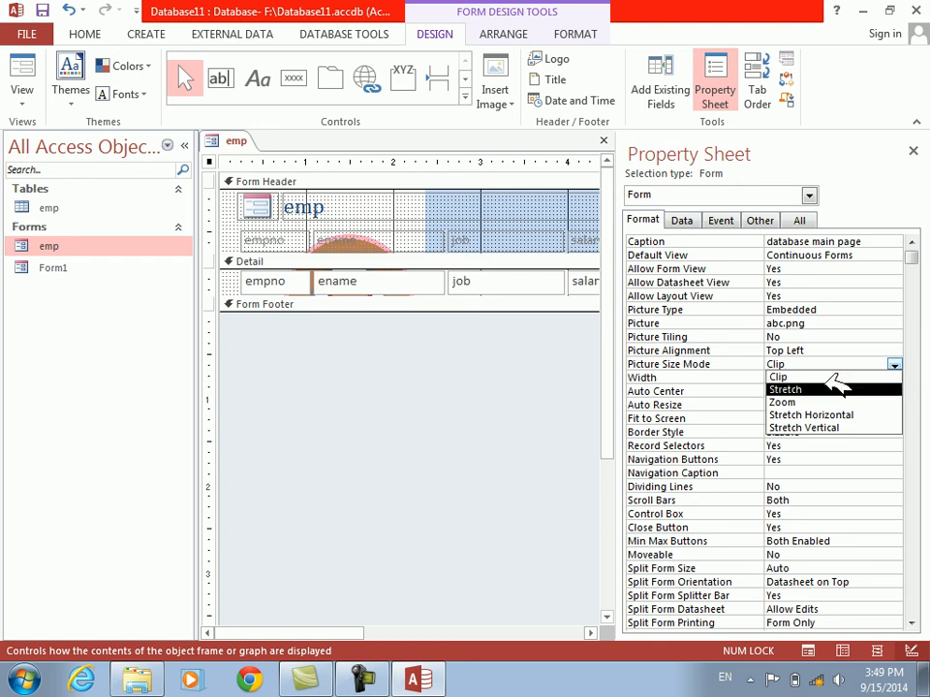
pyautogui.click(828, 388)
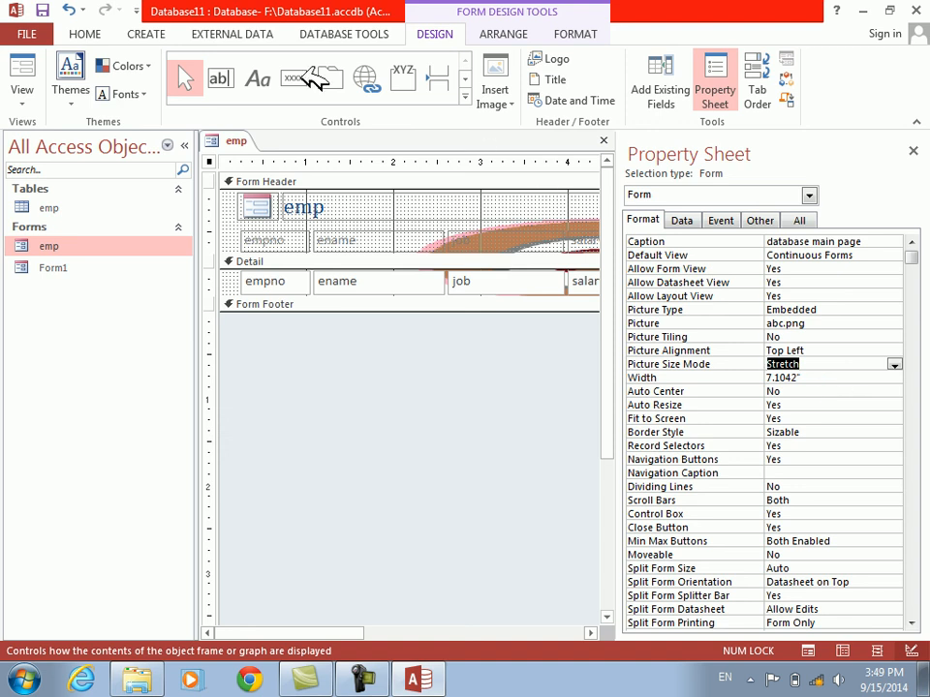
pyautogui.click(29, 63)
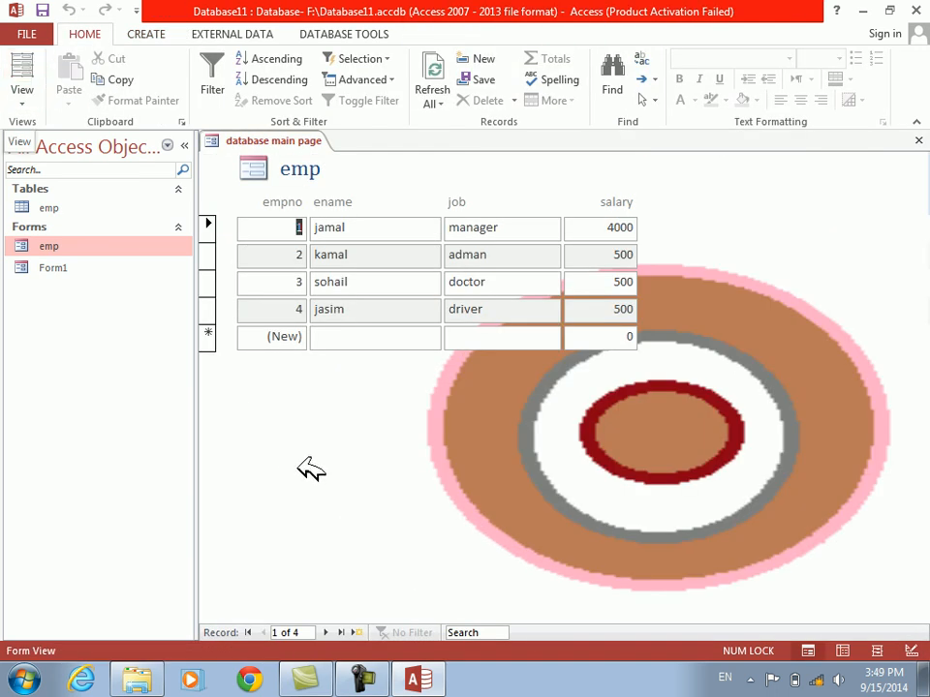
pyautogui.rightClick(300, 462)
pyautogui.click(345, 297)
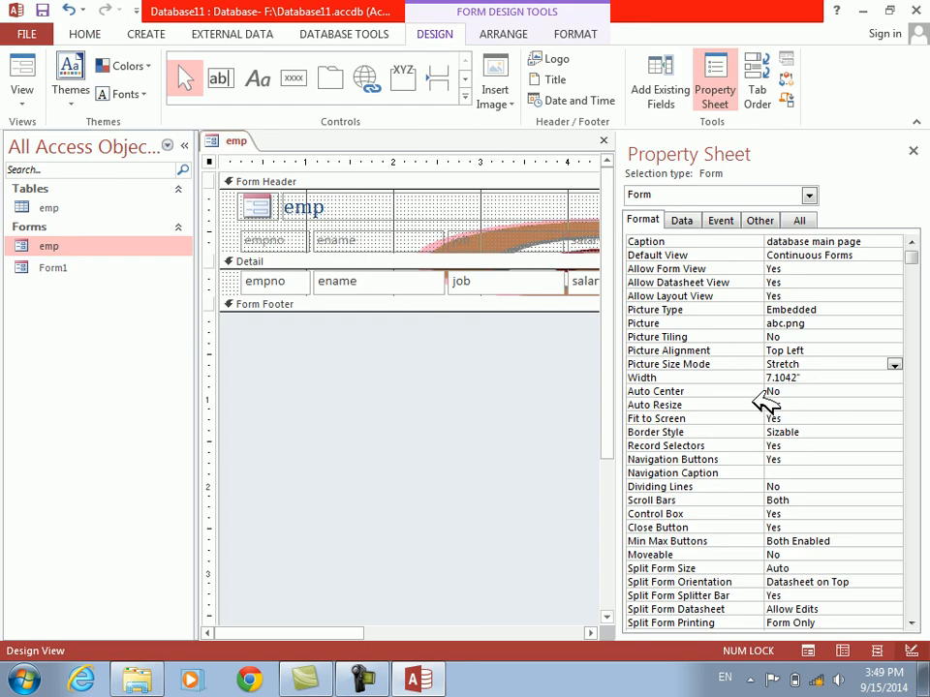
# Set the form's Picture Size Mode to Zoom, check it in Form View and return to Design View
pyautogui.click(895, 364)
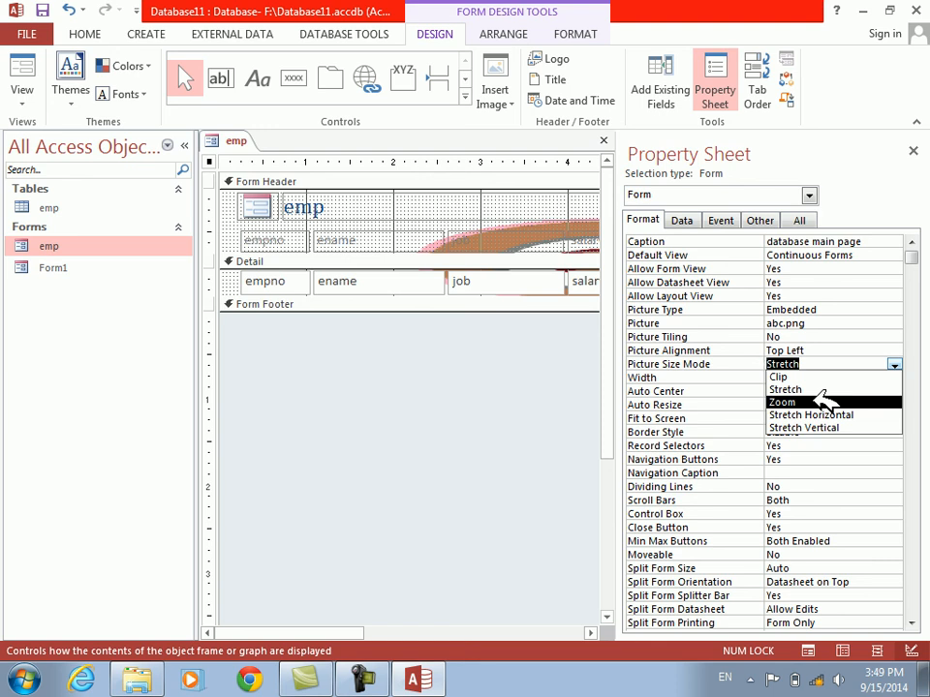
pyautogui.click(822, 401)
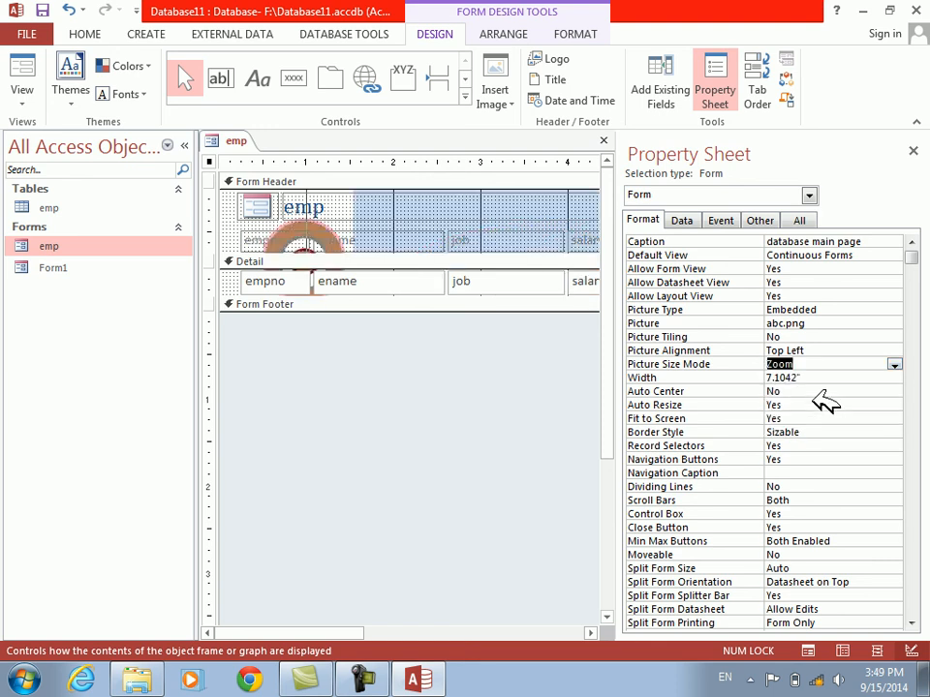
pyautogui.click(22, 64)
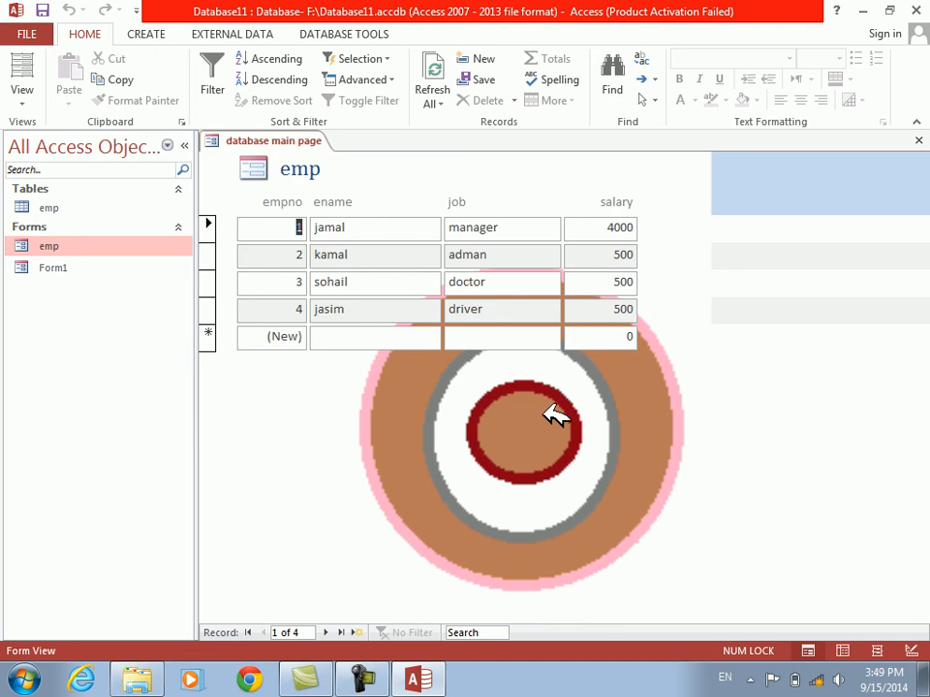
pyautogui.rightClick(555, 415)
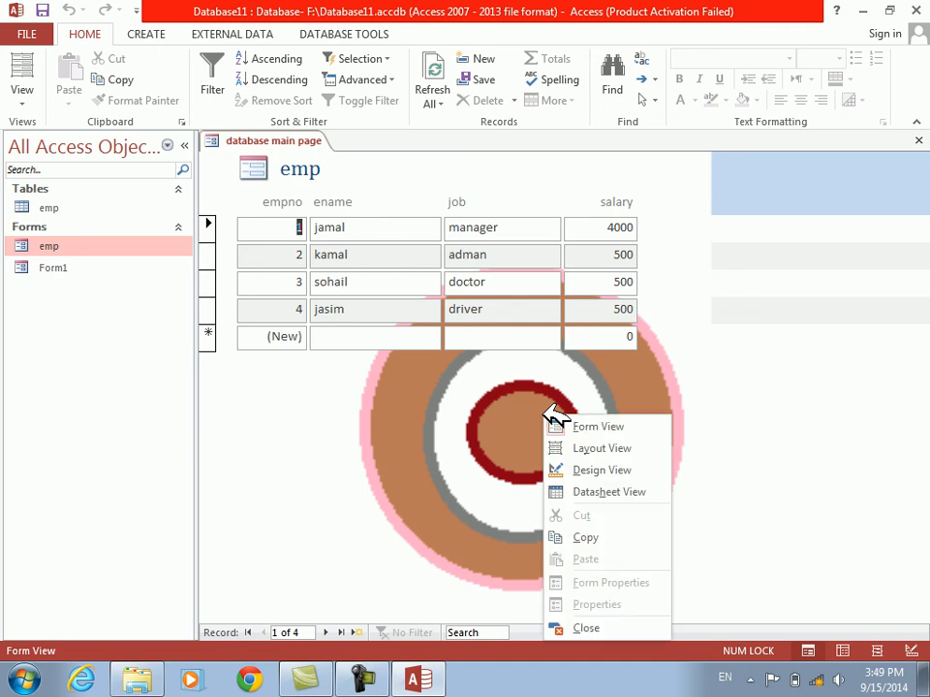
pyautogui.click(592, 469)
# Set the form's Picture Size Mode to Stretch Horizontal, check it in Form View and return to Design View
pyautogui.click(894, 365)
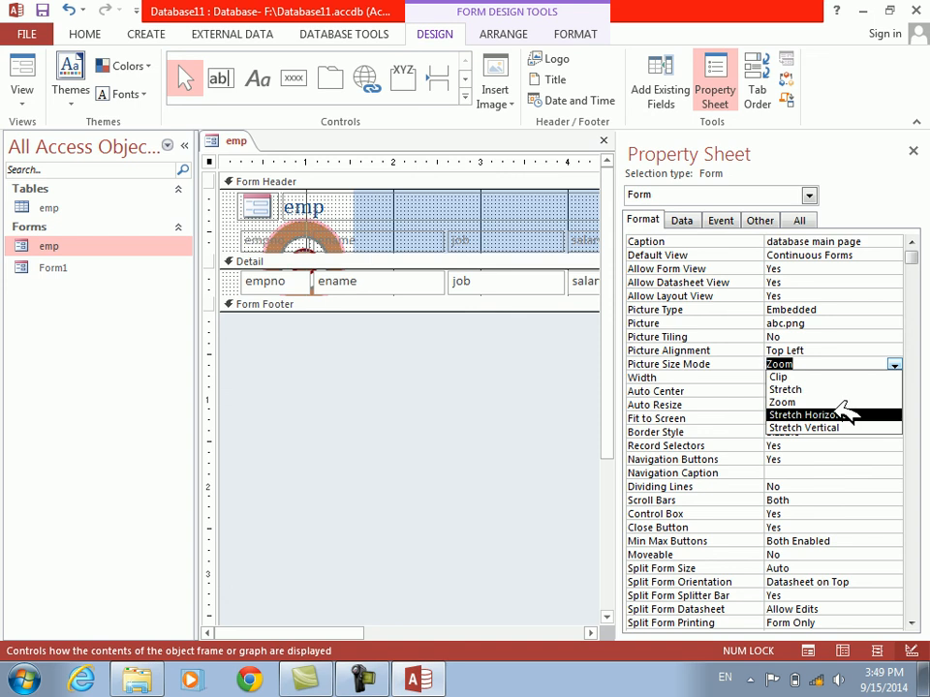
pyautogui.click(813, 414)
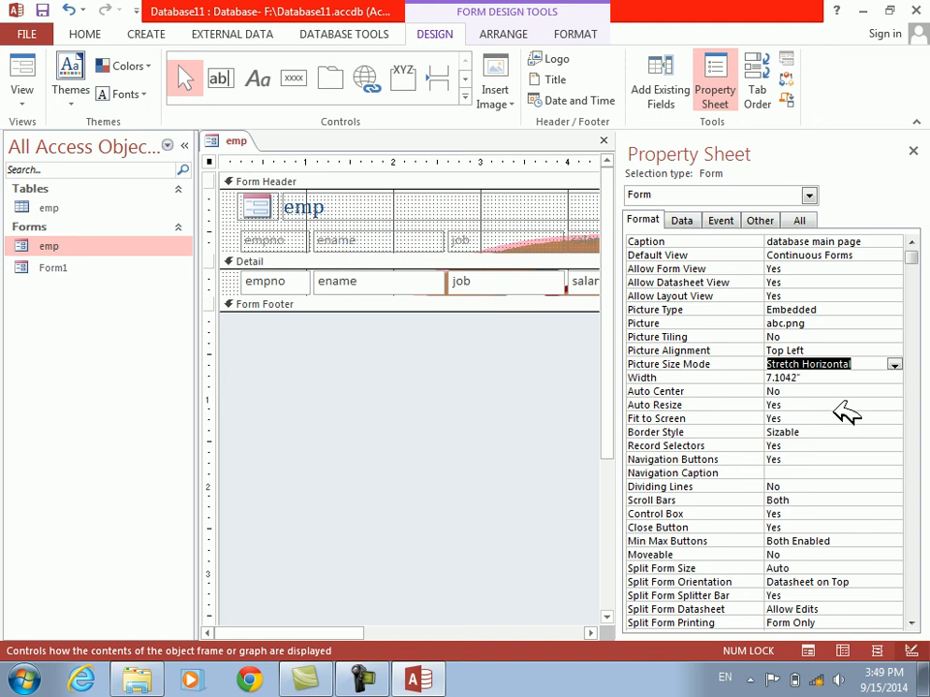
pyautogui.click(23, 68)
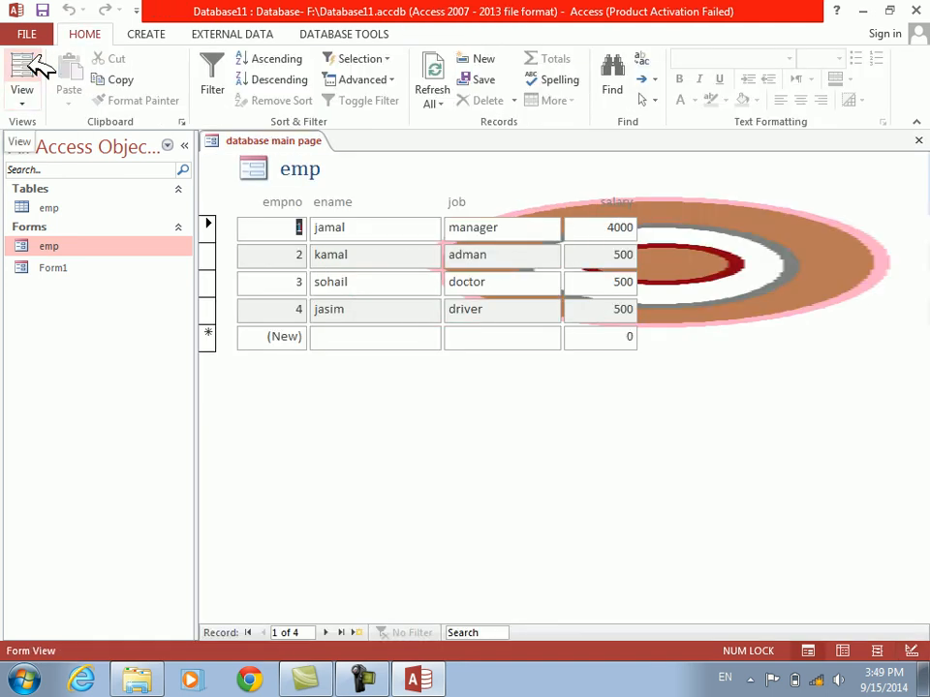
pyautogui.rightClick(427, 465)
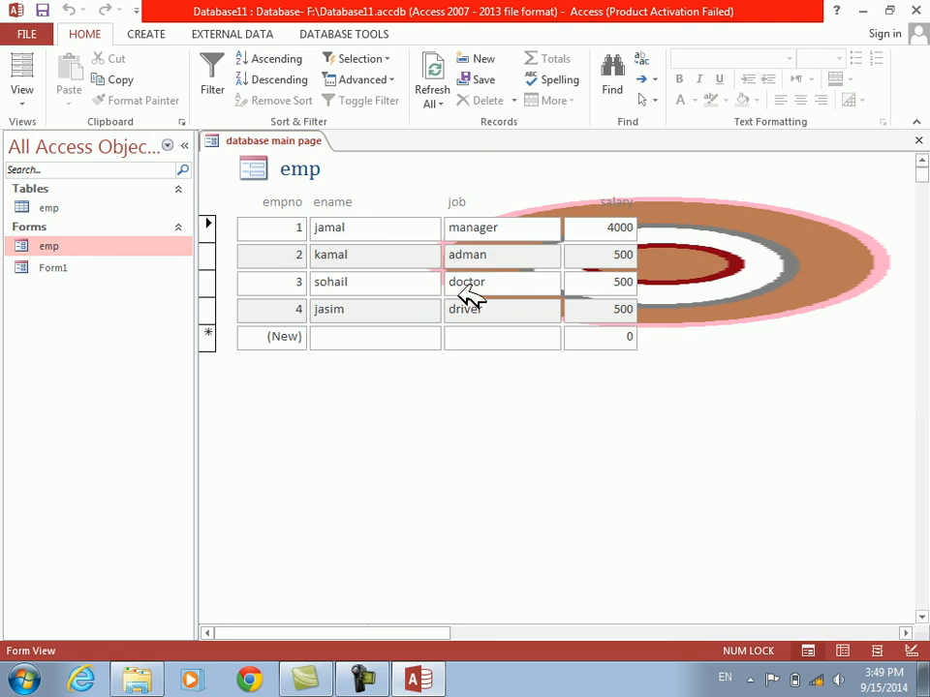
pyautogui.click(470, 296)
# Set the form's Picture Size Mode to Stretch Vertical, check it in Form View and return to Design View
pyautogui.click(895, 365)
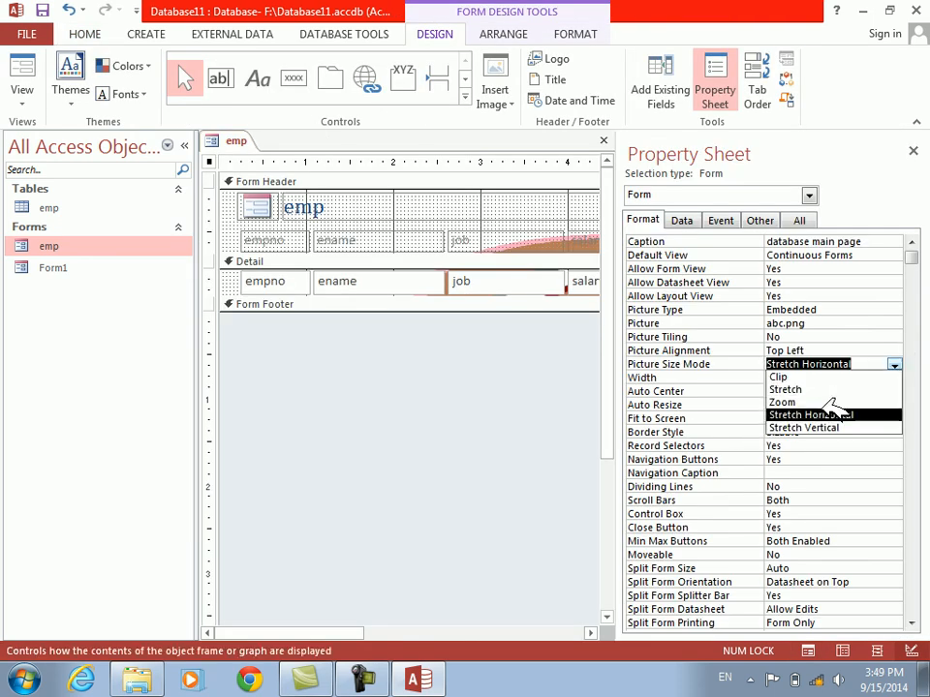
pyautogui.click(802, 428)
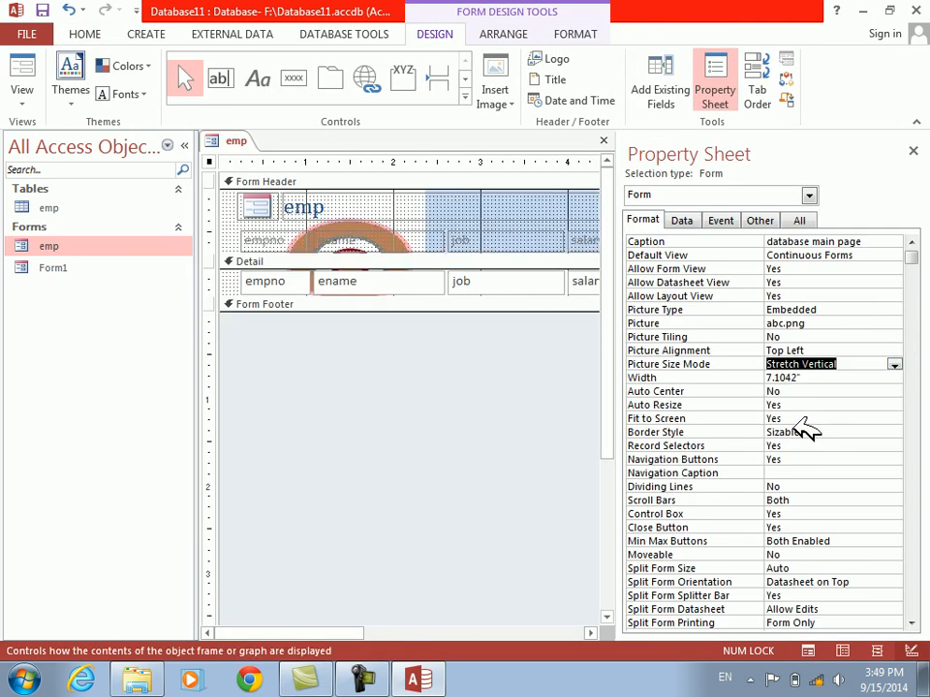
pyautogui.click(23, 70)
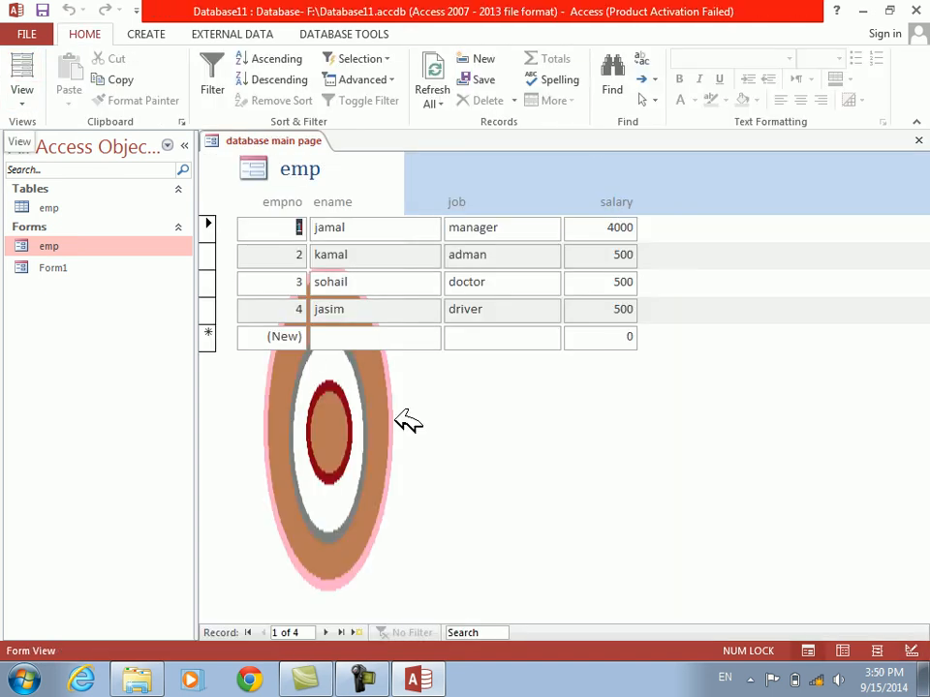
pyautogui.rightClick(513, 460)
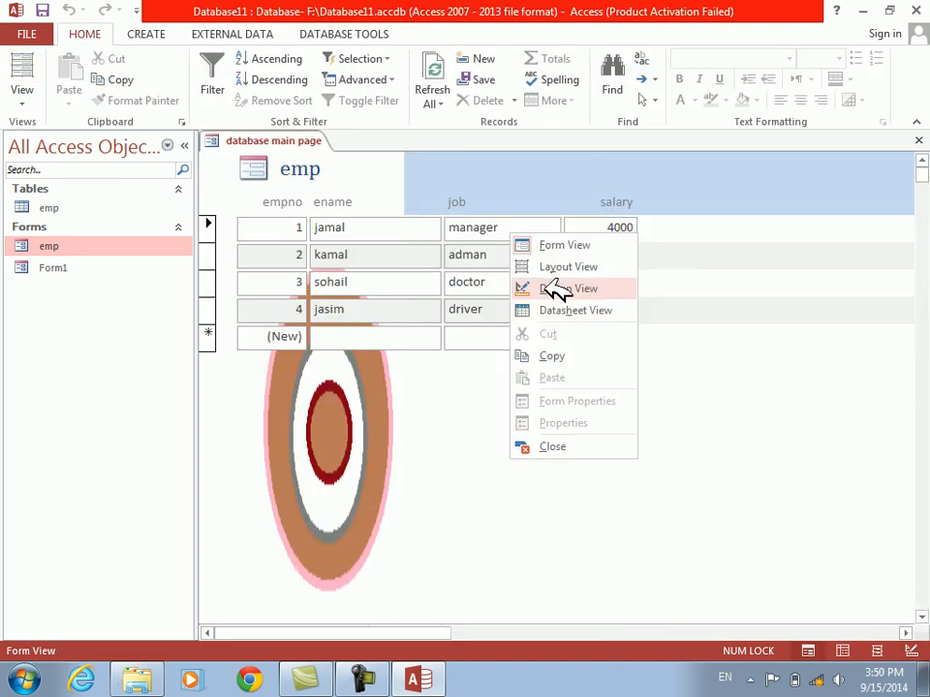
pyautogui.click(558, 290)
# Remove the abc.png background picture from the form by clearing its Picture property
pyautogui.click(662, 364)
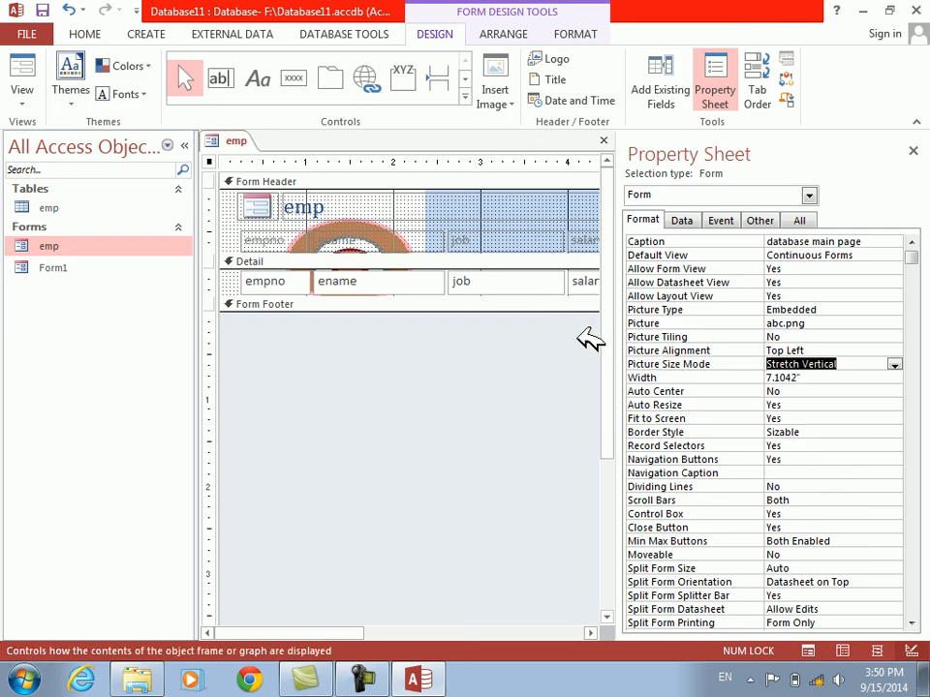
pyautogui.click(692, 323)
pyautogui.press('Delete')
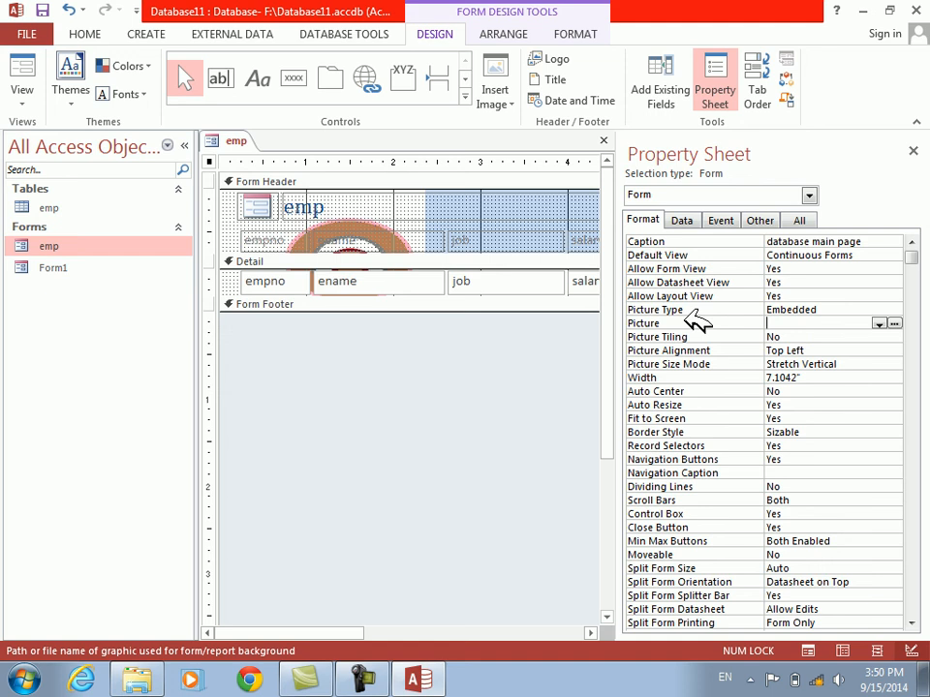
pyautogui.press('Return')
pyautogui.press('Return')
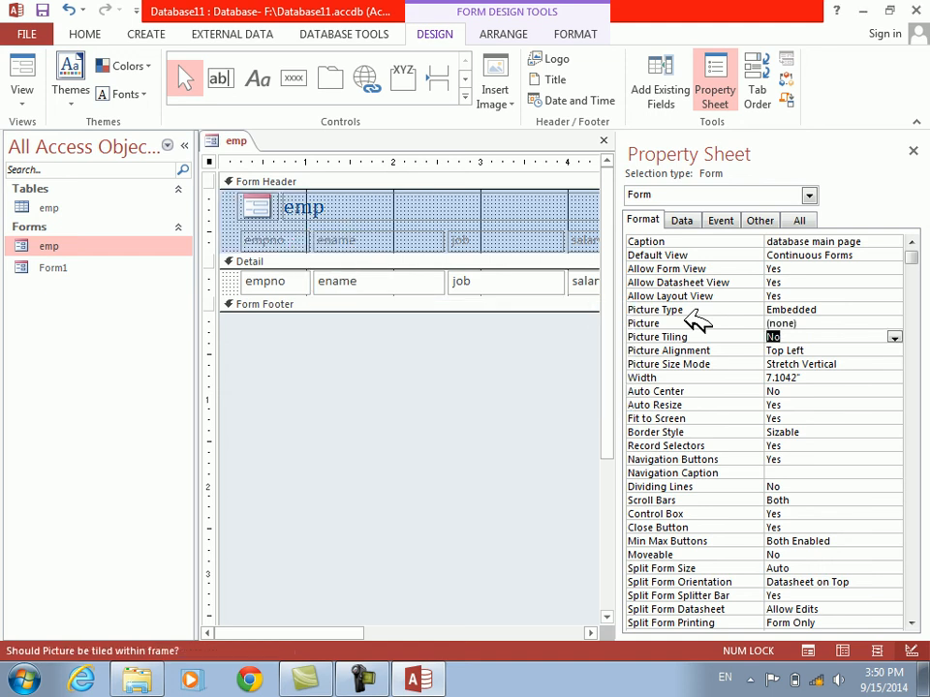
# Set the form's Width to 8.1042", check it in Form View and return to Design View
pyautogui.click(655, 379)
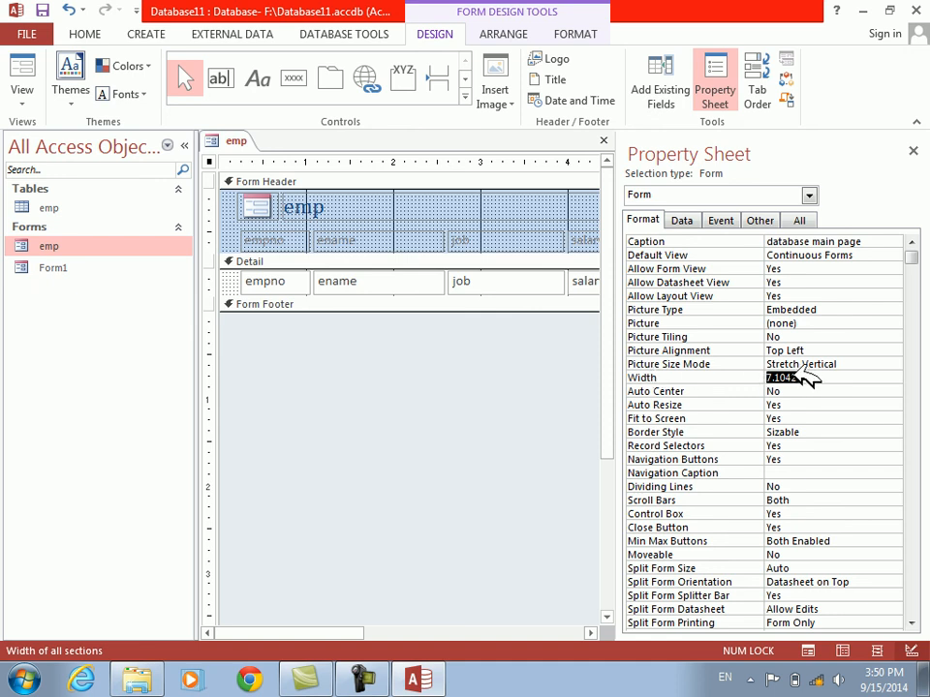
pyautogui.click(844, 376)
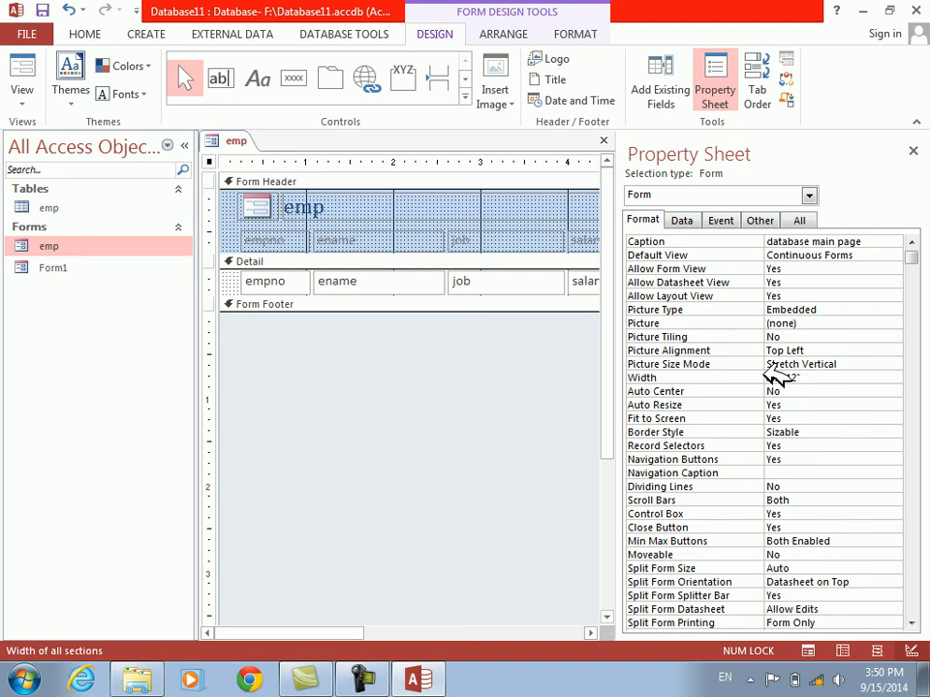
pyautogui.press('Tab')
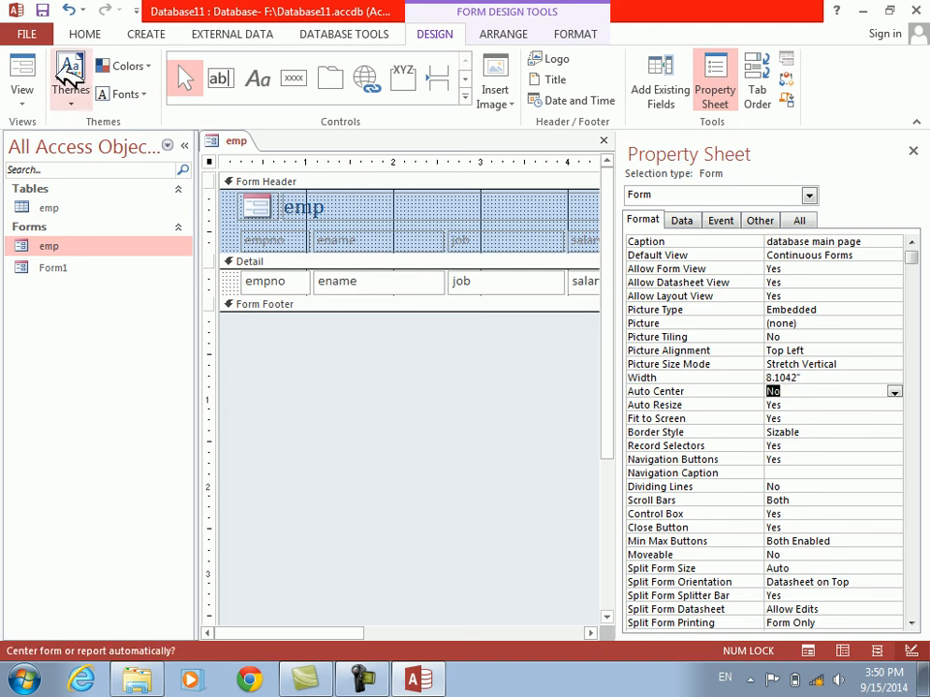
pyautogui.click(27, 65)
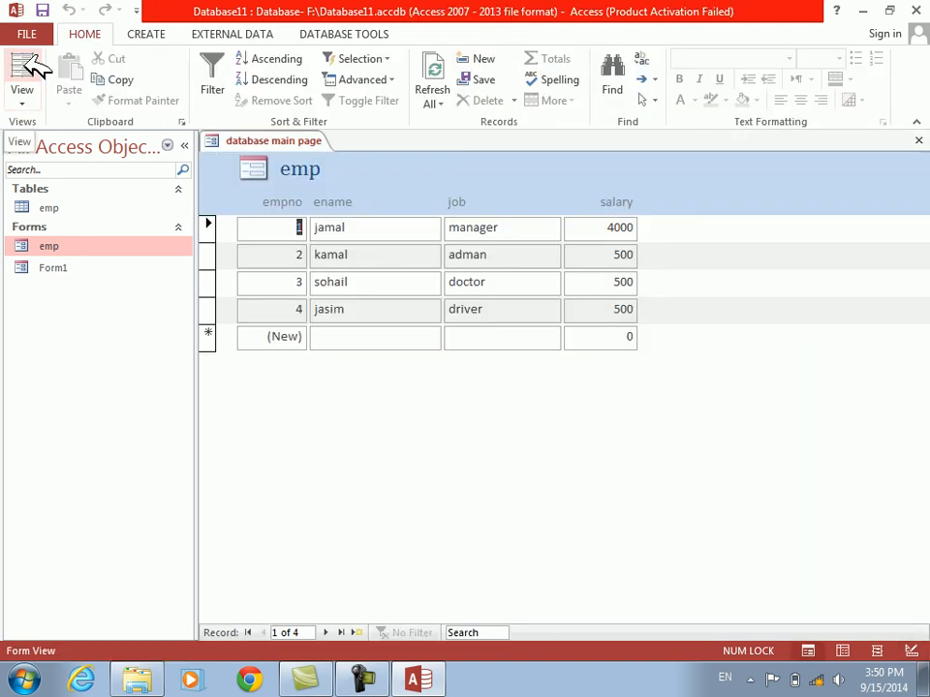
pyautogui.rightClick(308, 399)
pyautogui.click(368, 463)
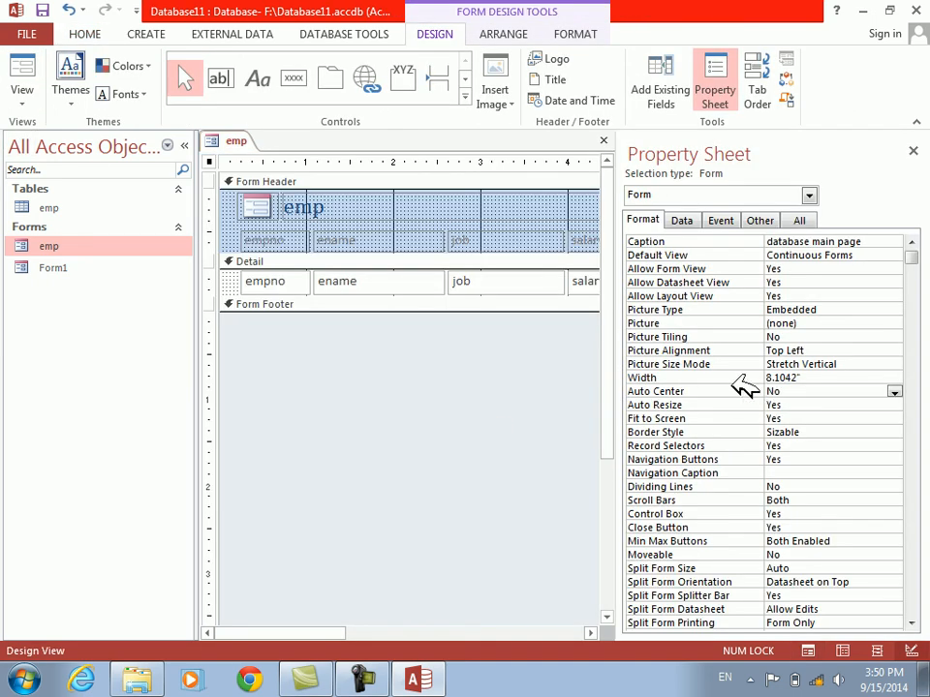
# Set the form's Pop Up property to Yes, check it in Form View and return to Design View
pyautogui.click(682, 394)
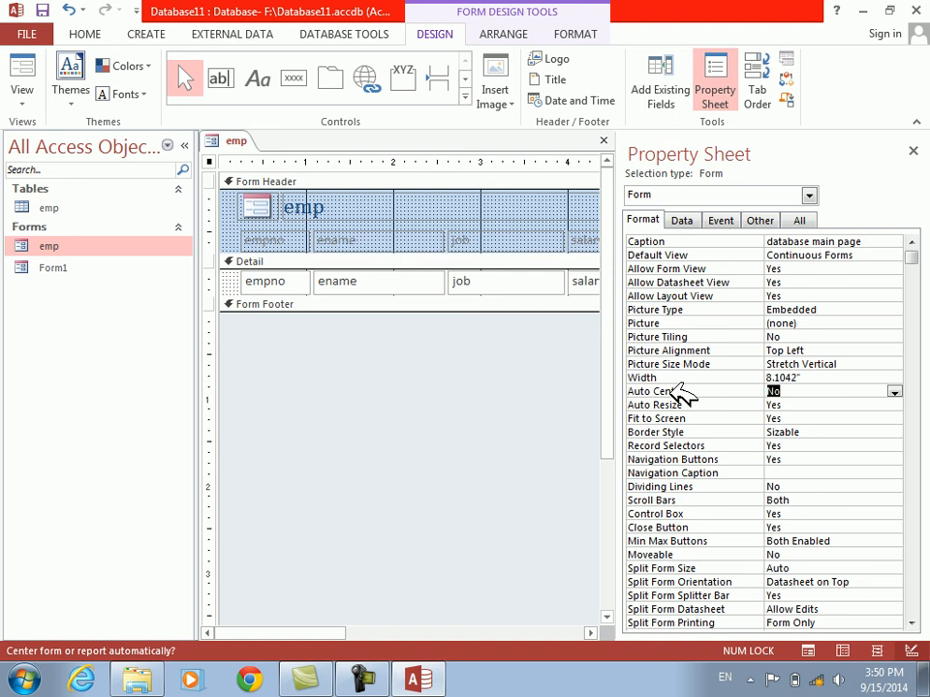
pyautogui.click(763, 219)
pyautogui.doubleClick(663, 242)
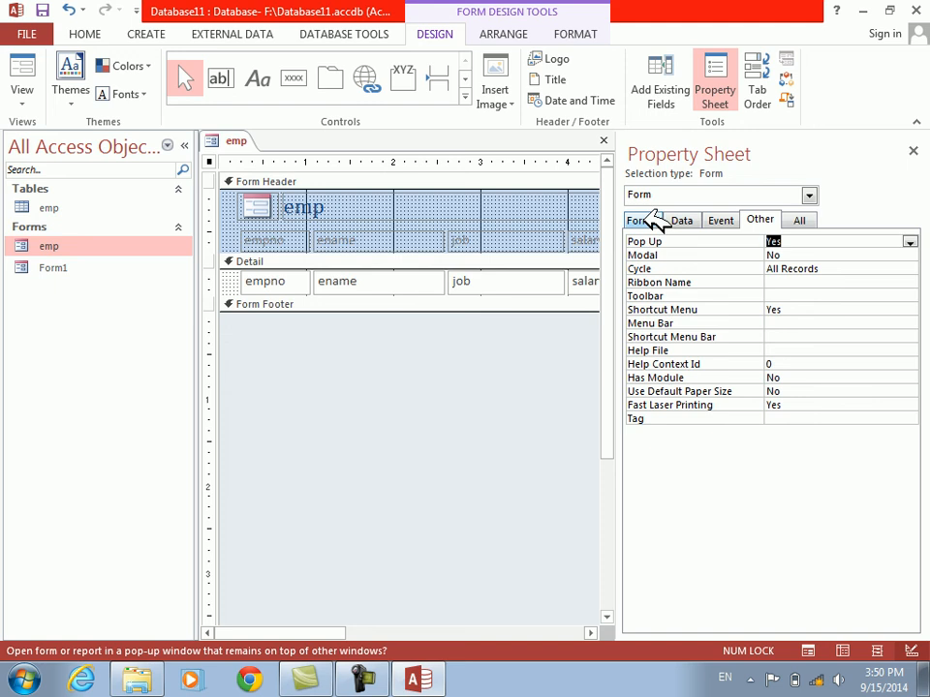
pyautogui.click(22, 73)
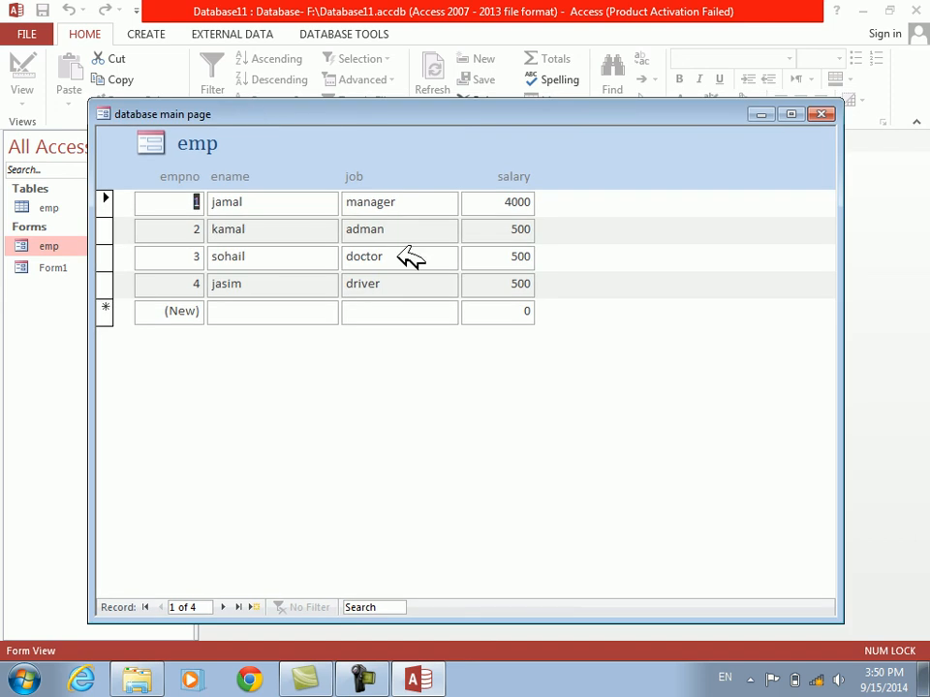
pyautogui.rightClick(509, 393)
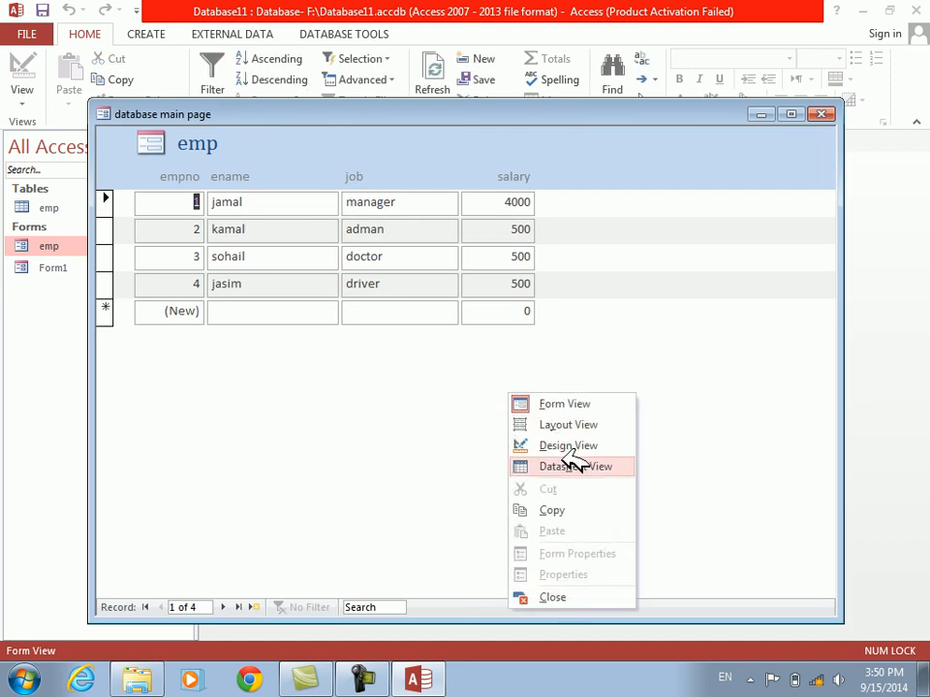
pyautogui.click(572, 443)
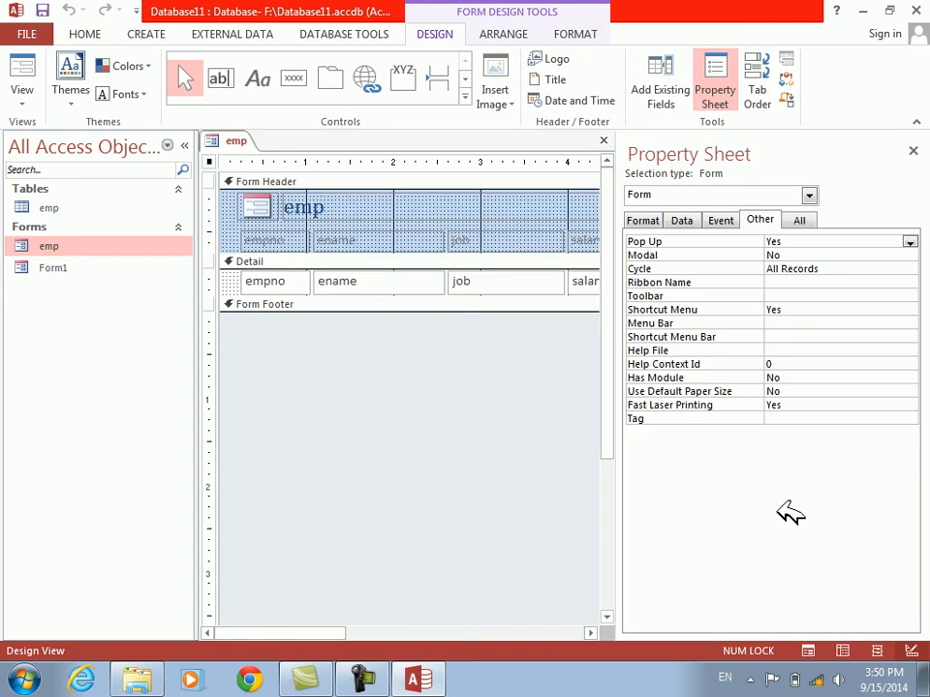
# Close the Property Sheet and narrow the emp title label in the Form Header to end at about 4.5 inches
pyautogui.click(918, 146)
pyautogui.click(683, 202)
pyautogui.moveTo(734, 207); pyautogui.dragTo(612, 206)
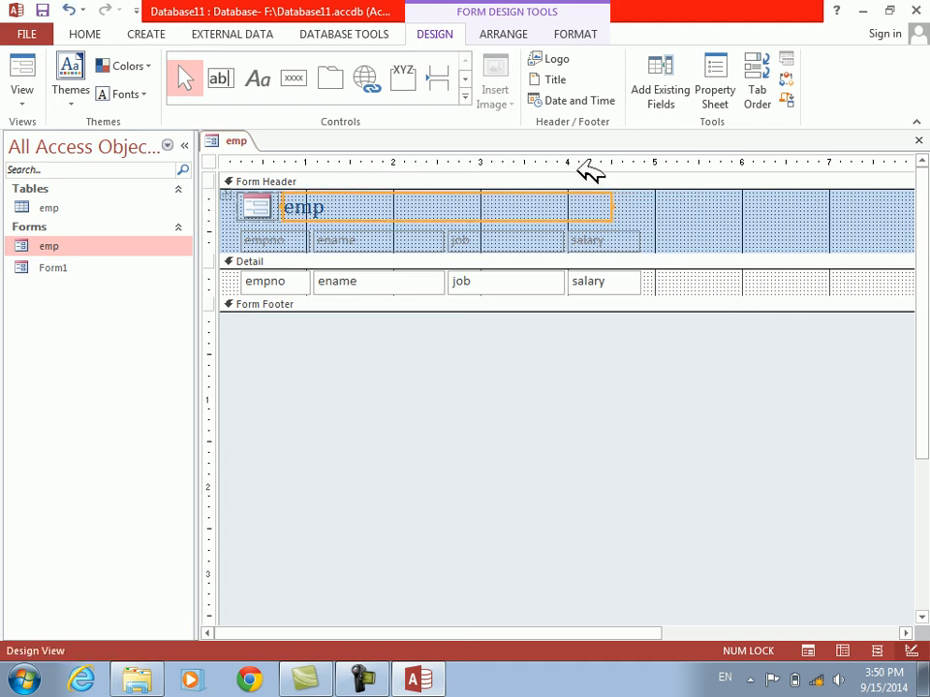
pyautogui.click(364, 36)
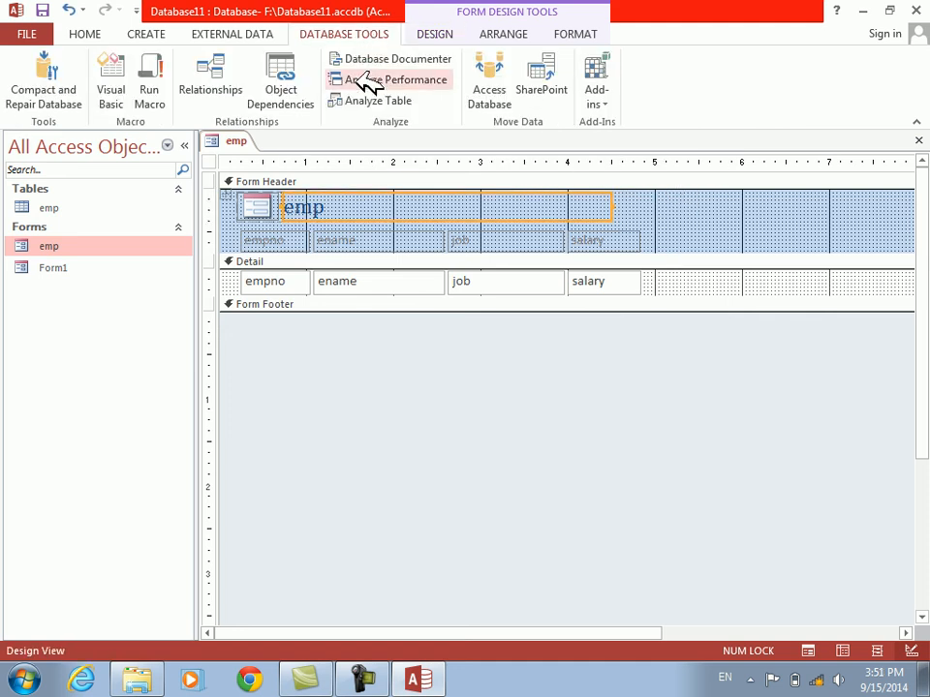
pyautogui.click(369, 101)
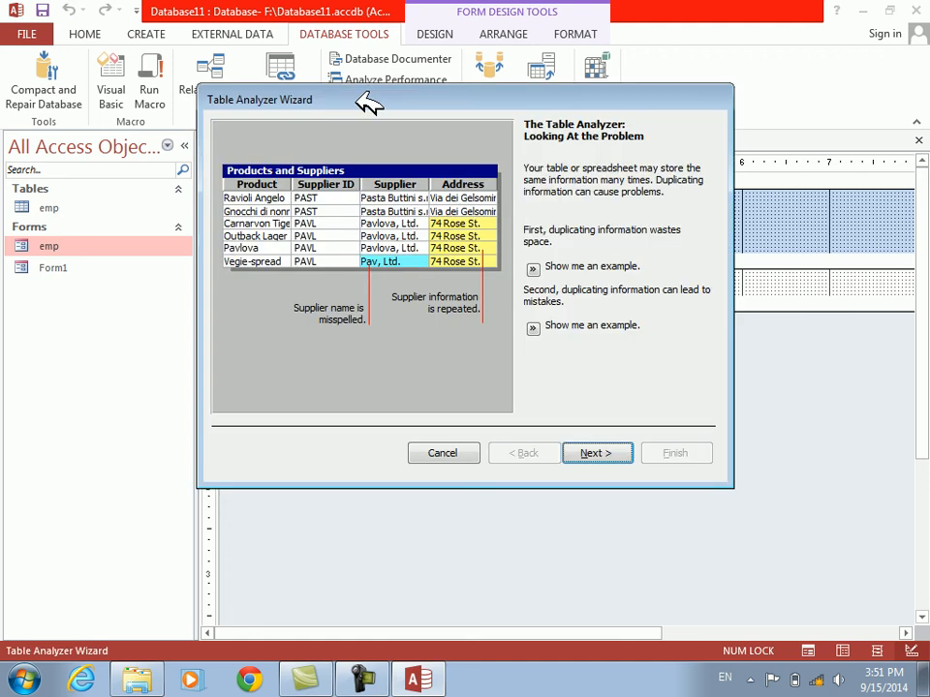
pyautogui.moveTo(363, 98); pyautogui.dragTo(397, 147)
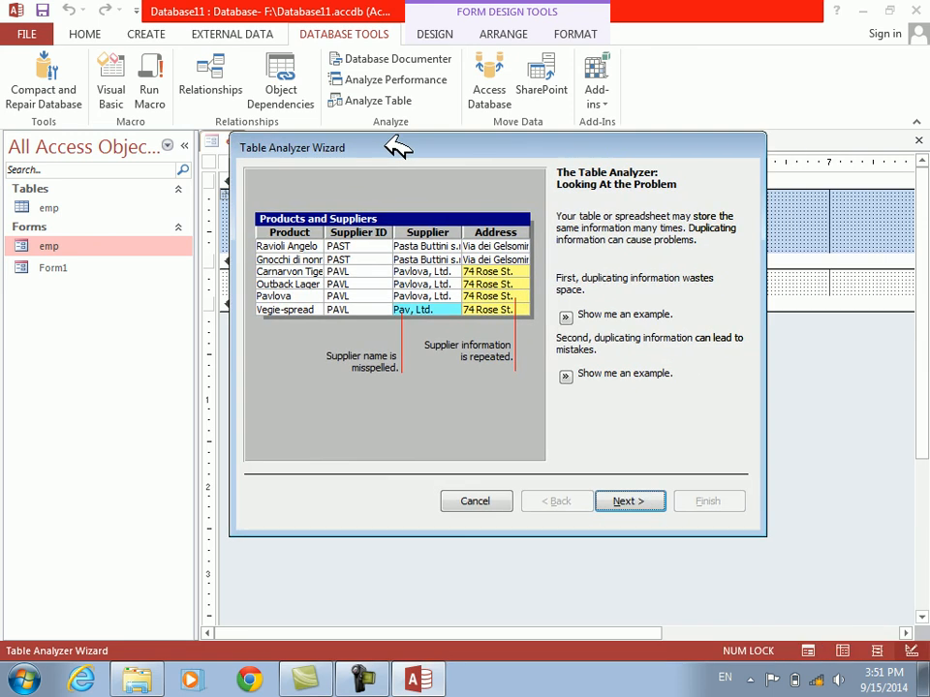
pyautogui.click(495, 500)
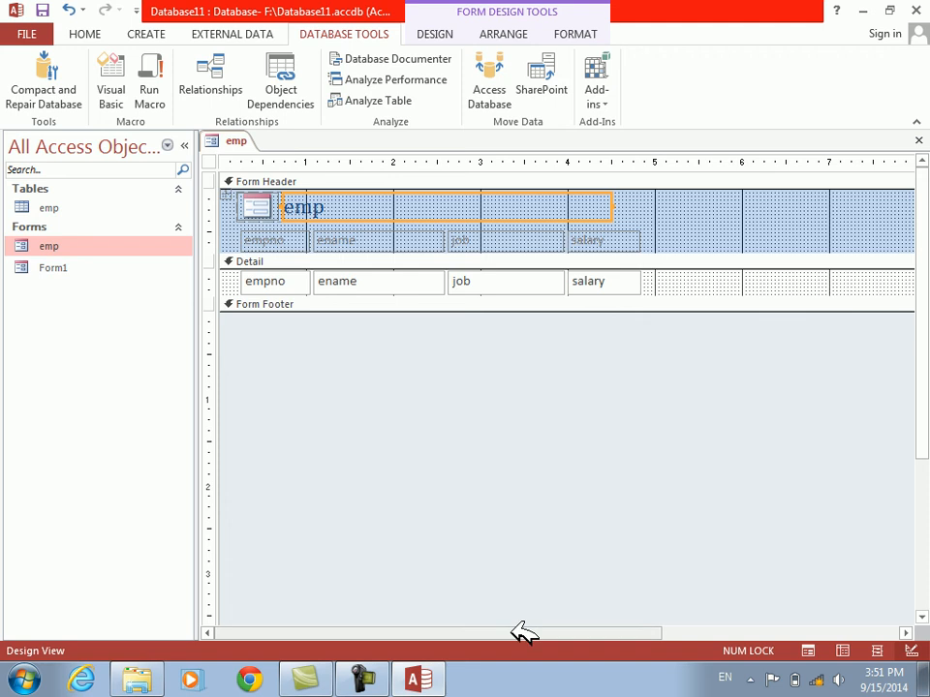
# Narrow the form to about 4.9 inches, just past the salary column, then save and close it
pyautogui.moveTo(523, 634); pyautogui.dragTo(756, 635)
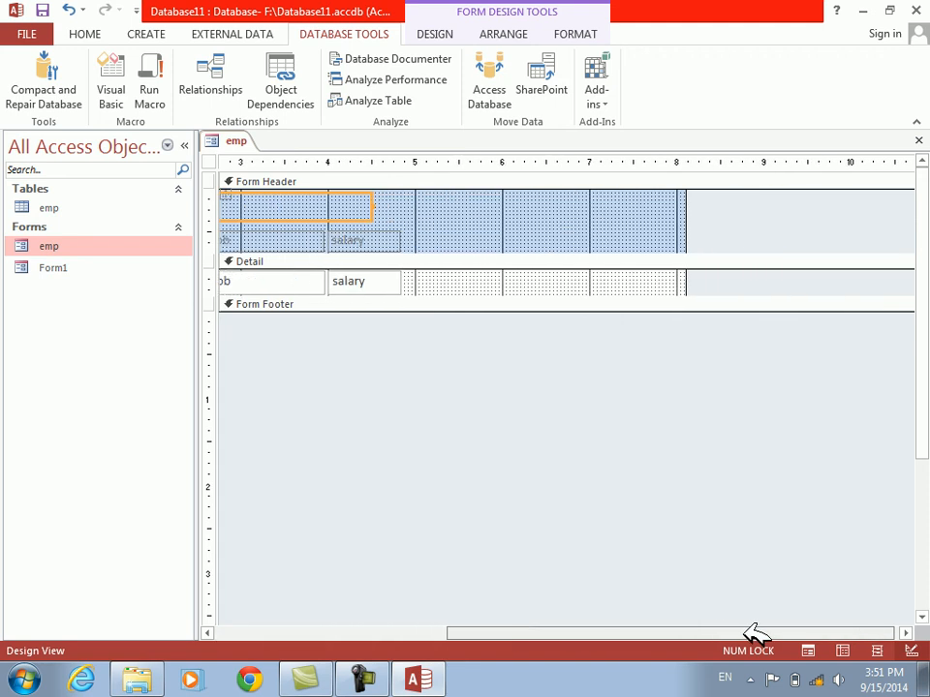
pyautogui.click(688, 282)
pyautogui.moveTo(687, 282); pyautogui.dragTo(415, 238)
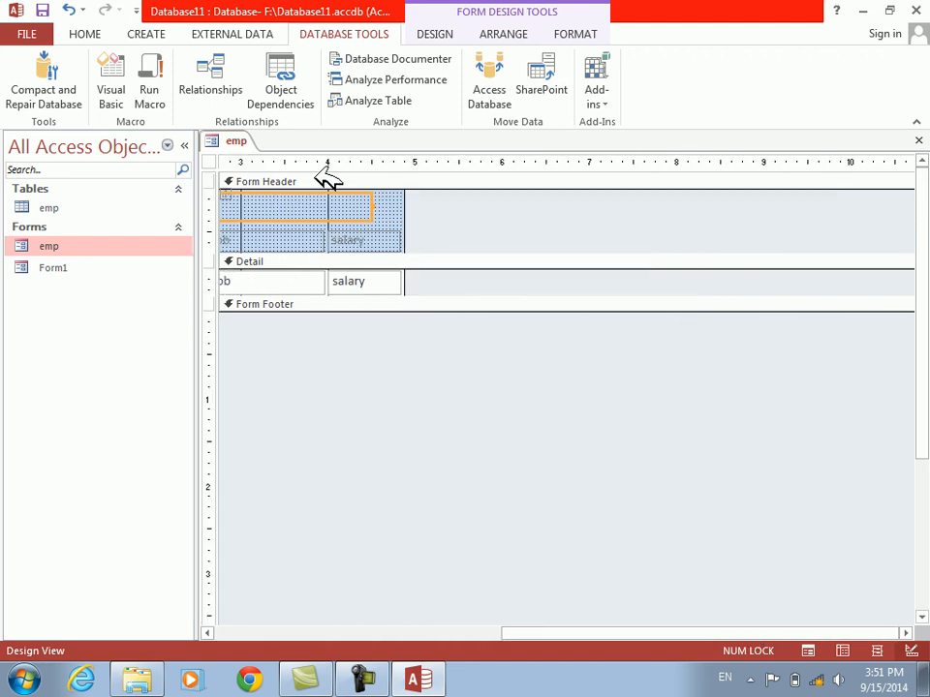
pyautogui.hotkey('ctrl', 'w')
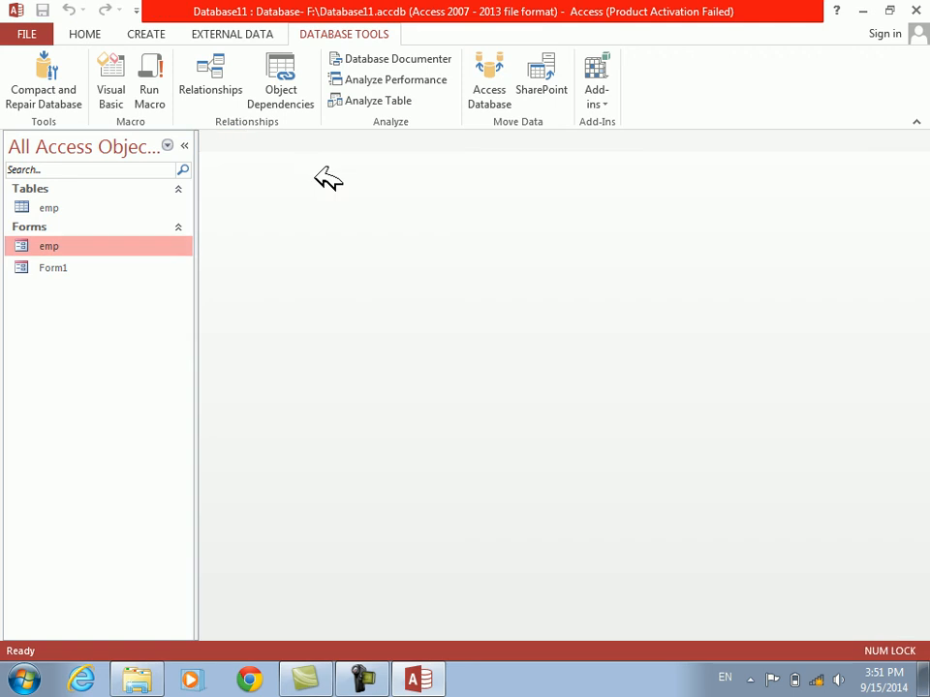
# Reopen the emp form to check it as a pop-up window, then switch to Design View
pyautogui.doubleClick(83, 248)
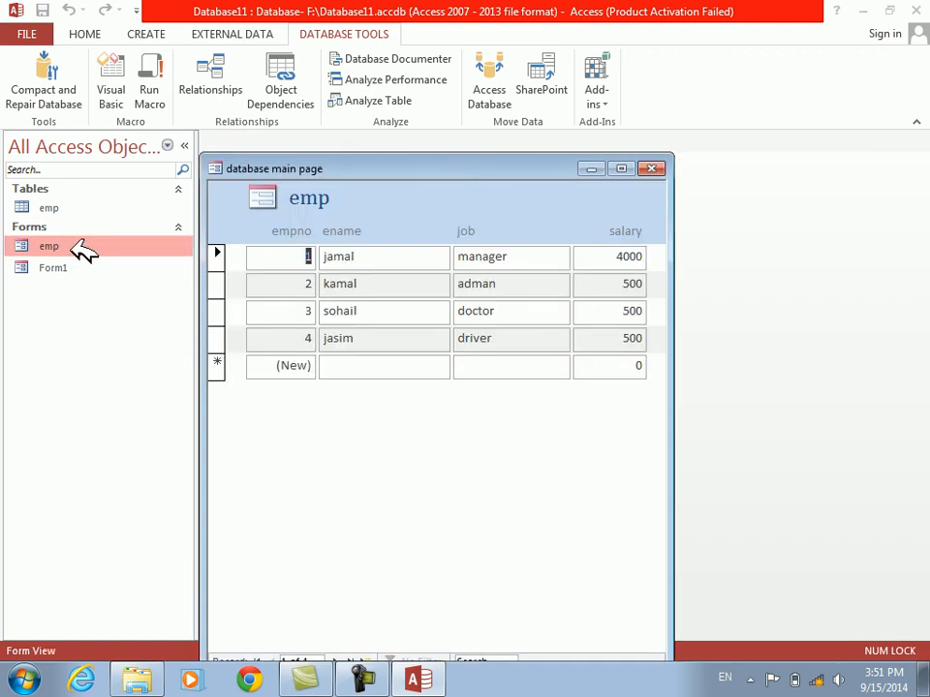
pyautogui.rightClick(401, 510)
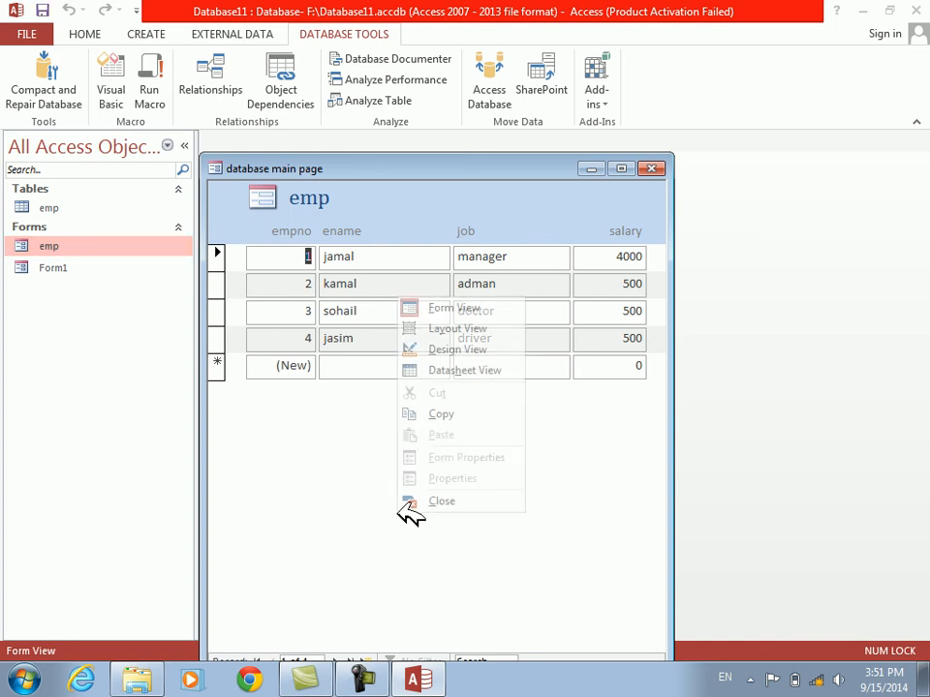
pyautogui.click(448, 351)
# Show the form's Format properties in the Property Sheet and select the Auto Resize property
pyautogui.rightClick(539, 383)
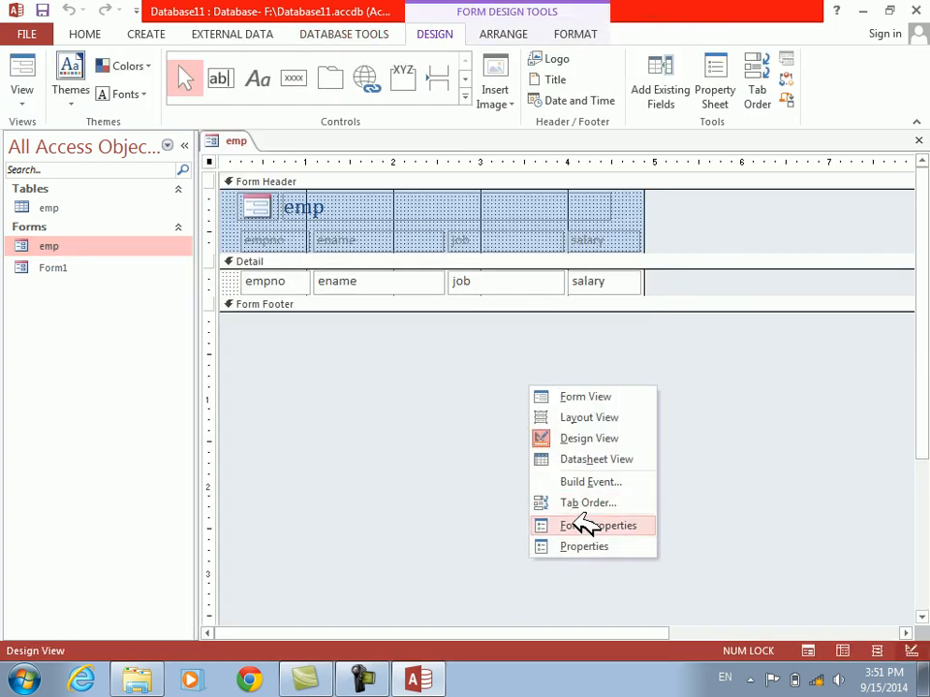
pyautogui.click(584, 546)
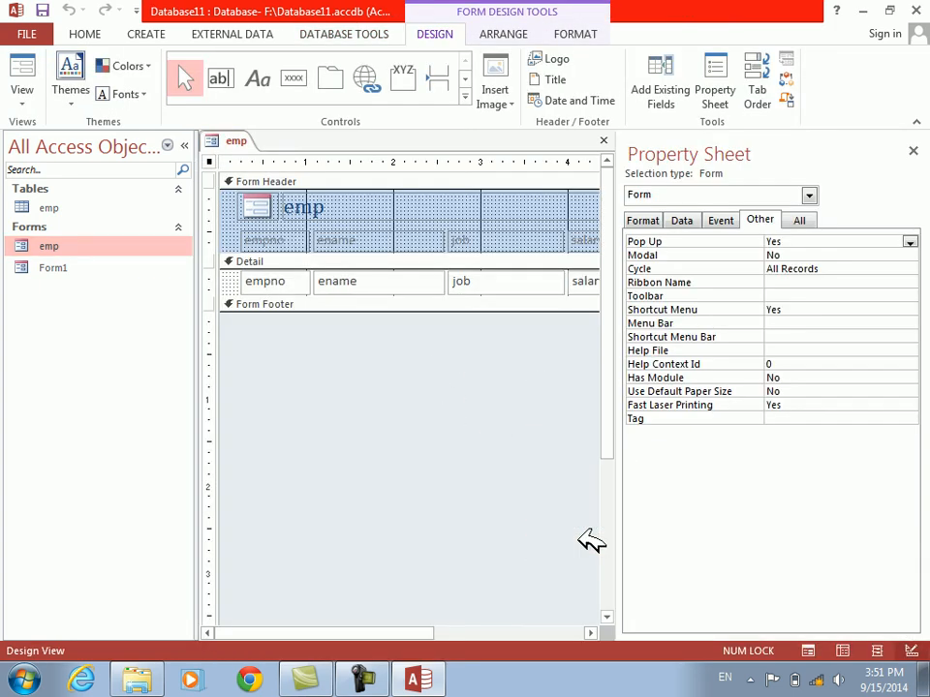
pyautogui.click(646, 219)
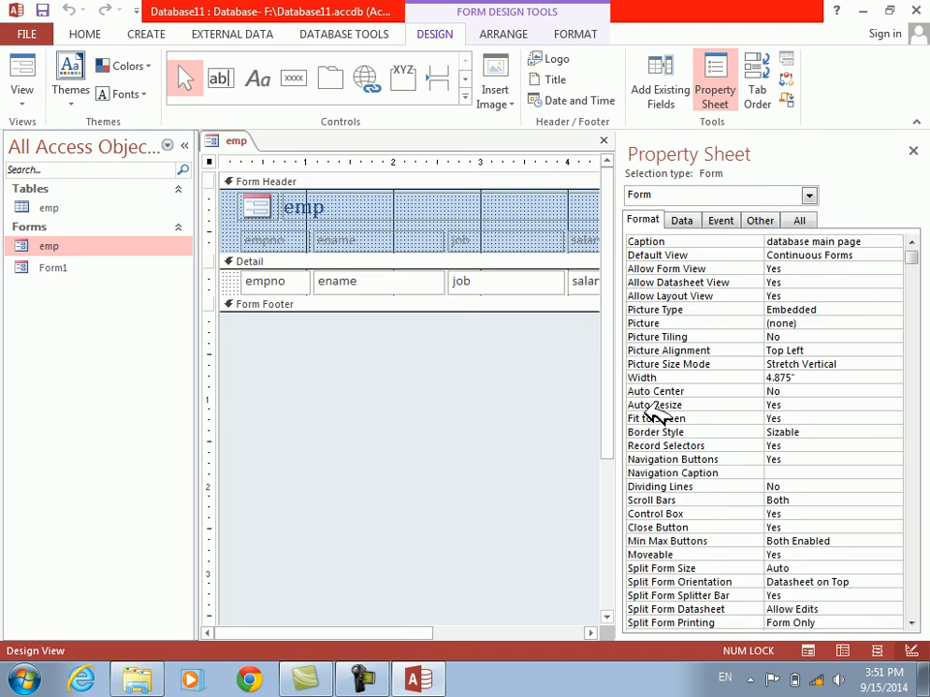
pyautogui.click(658, 406)
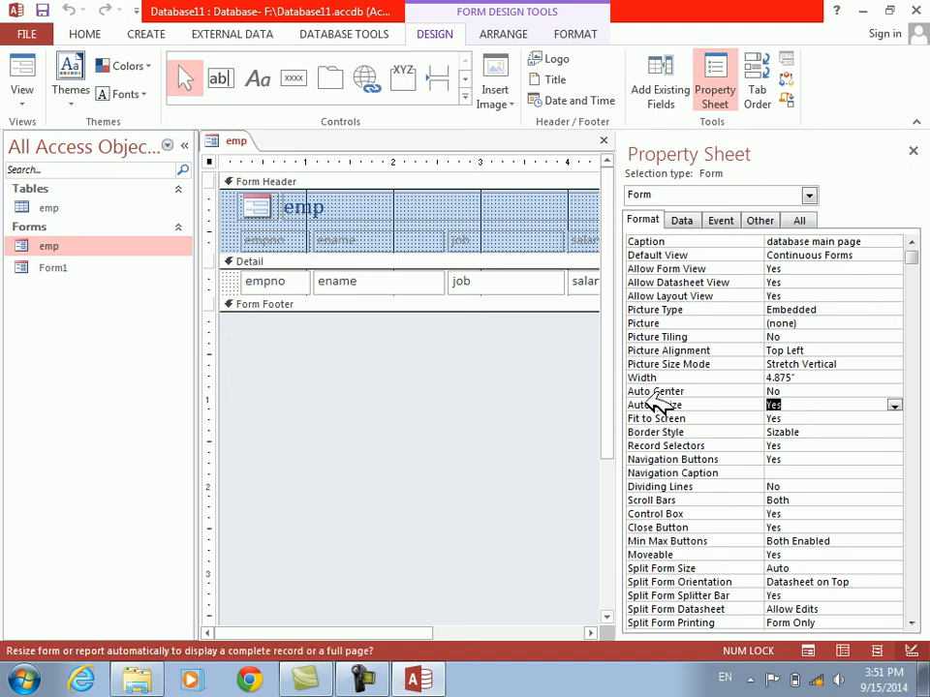